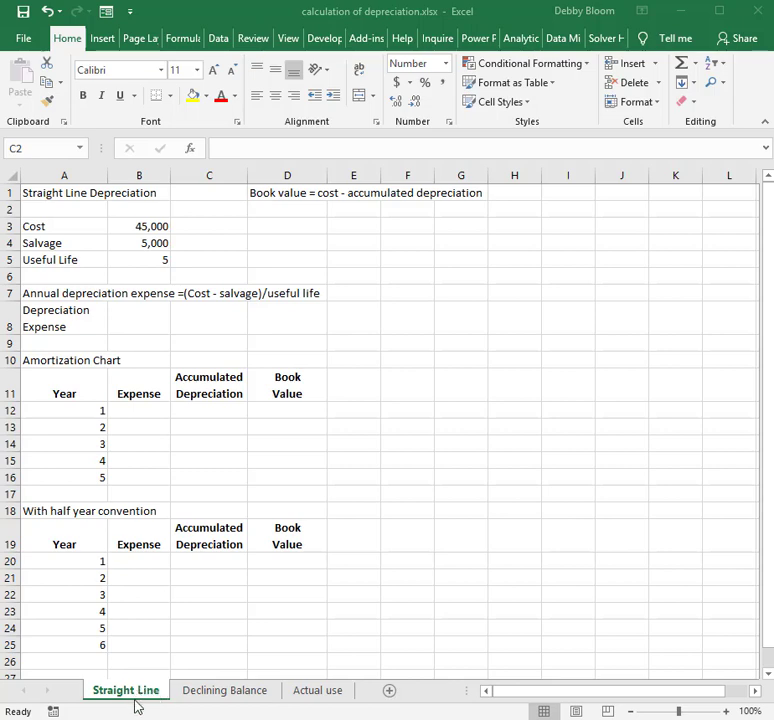
Review the Declining Balance and Actual use sheets, and the cost, salvage, useful life and annual expense formula on the Straight Line sheet
click(229, 691)
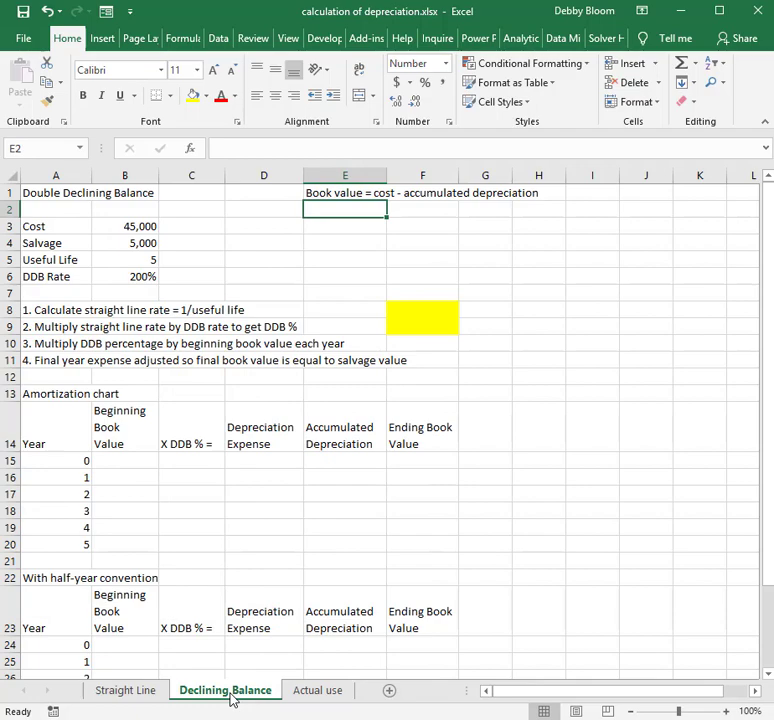
click(316, 692)
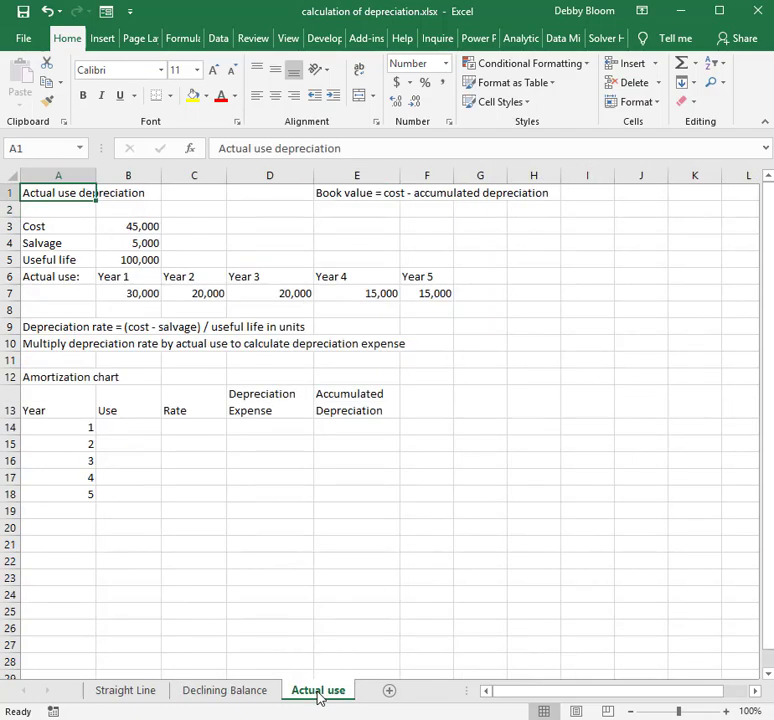
click(131, 691)
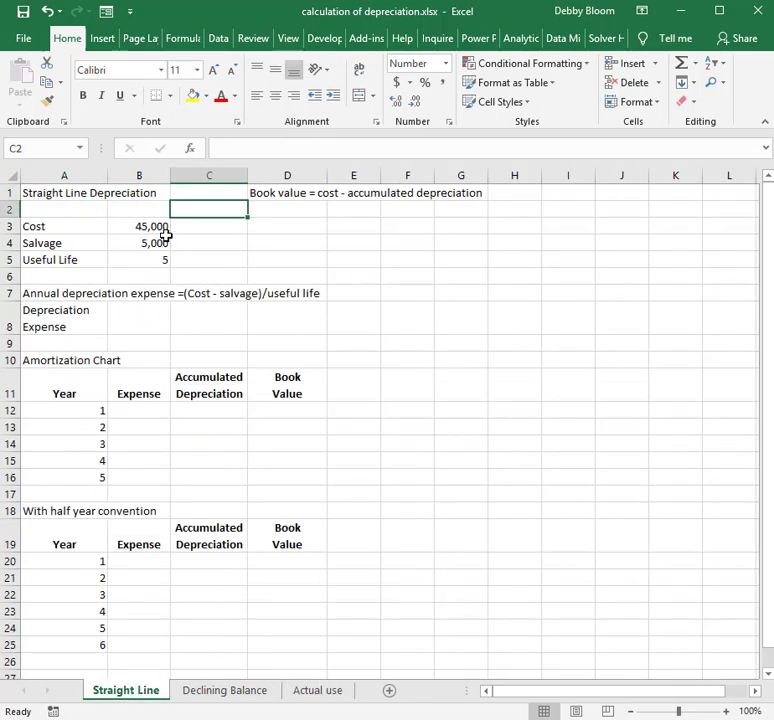
click(150, 226)
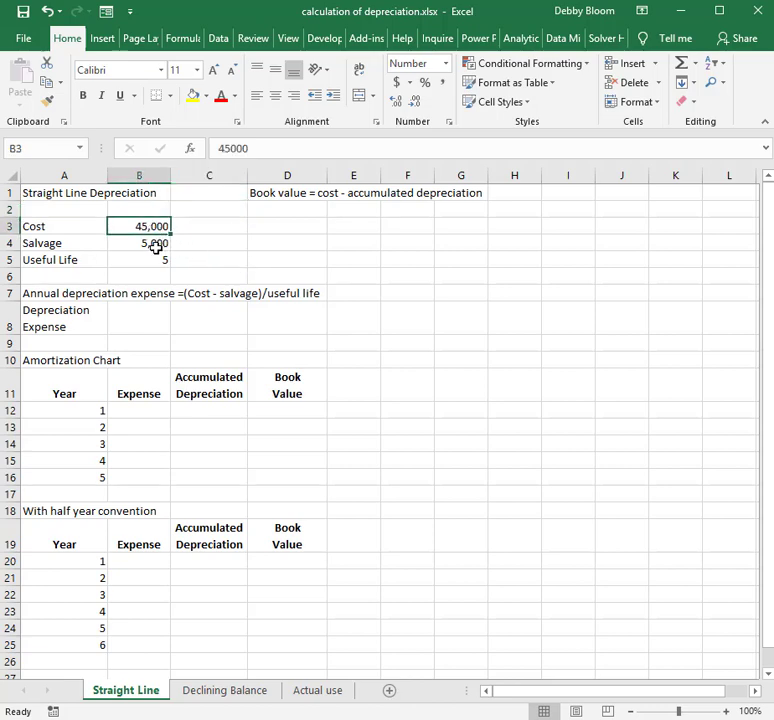
click(153, 245)
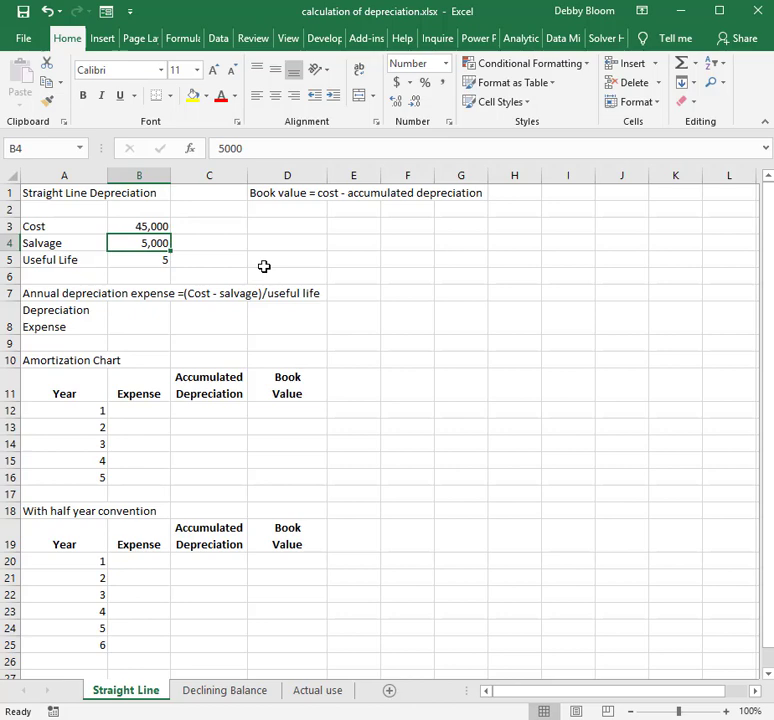
click(150, 260)
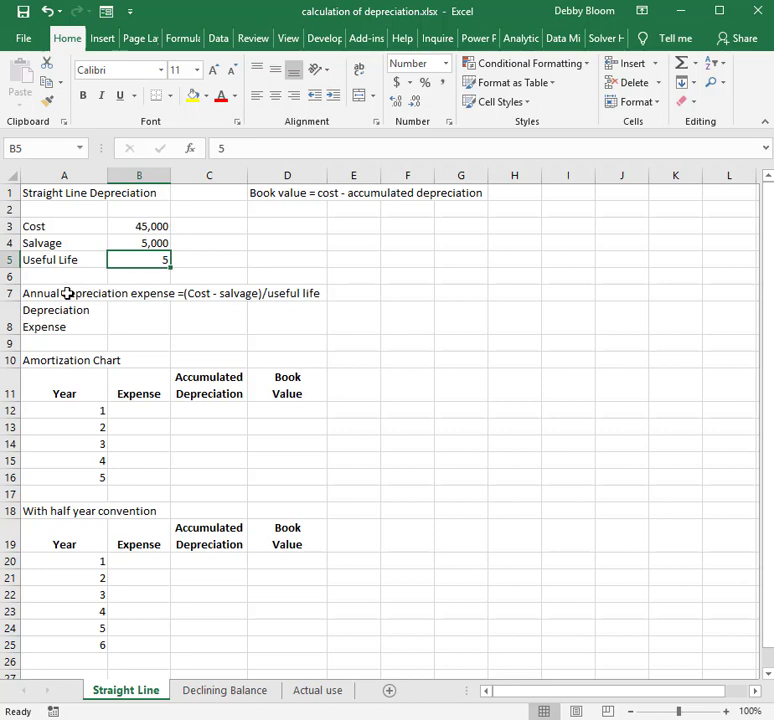
click(99, 293)
drag(99, 293, 290, 291)
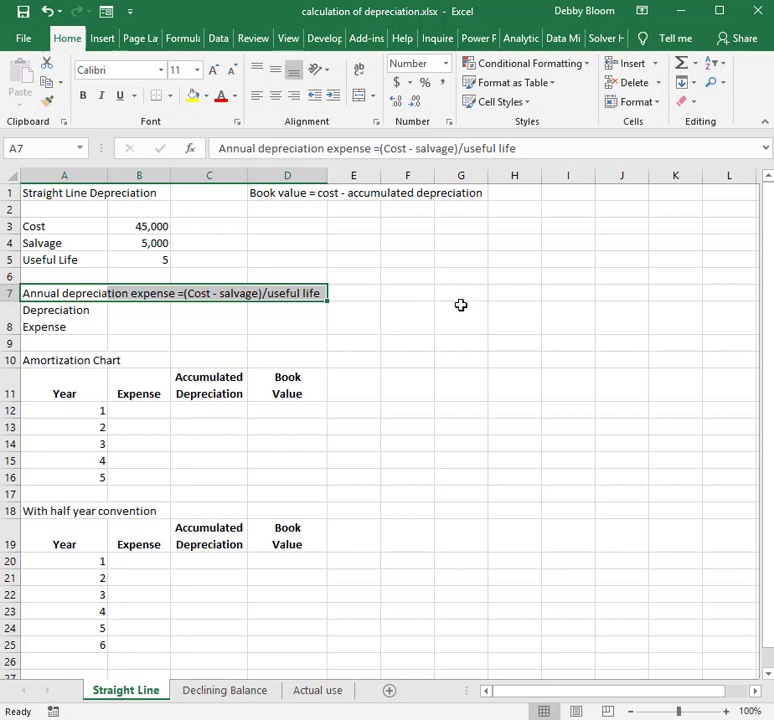
Calculate the annual straight-line depreciation expense in B8 with the formula =(B3-B4)/B5
click(154, 321)
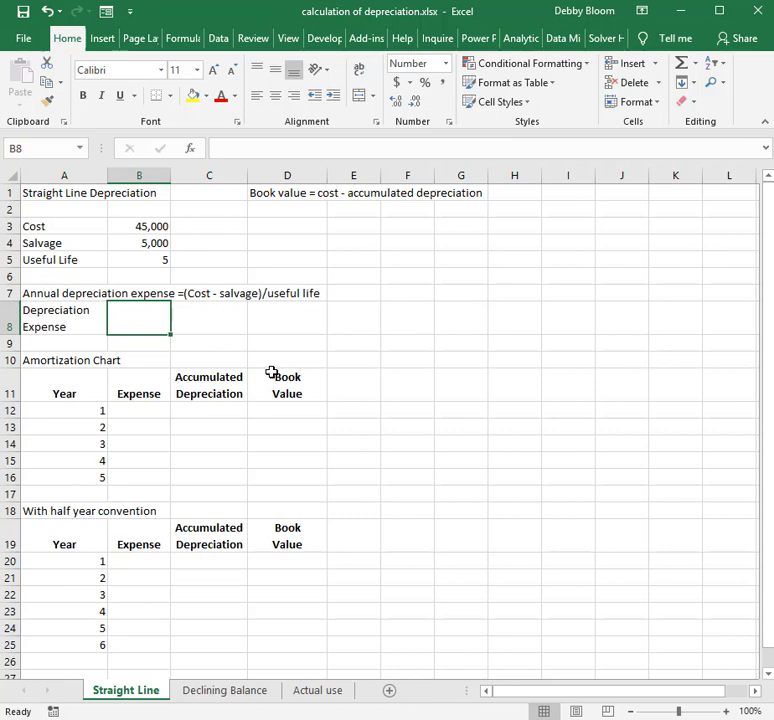
text(=)
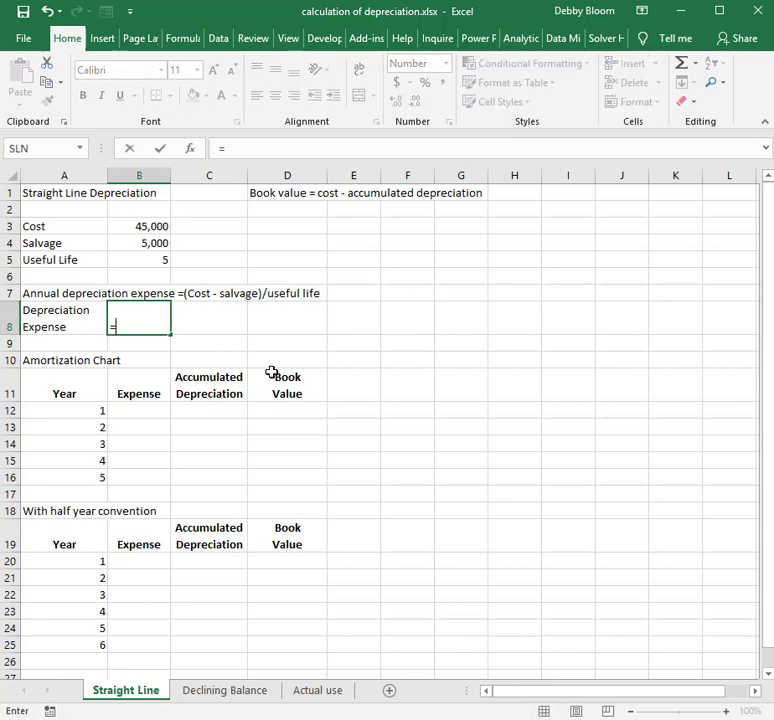
text(()
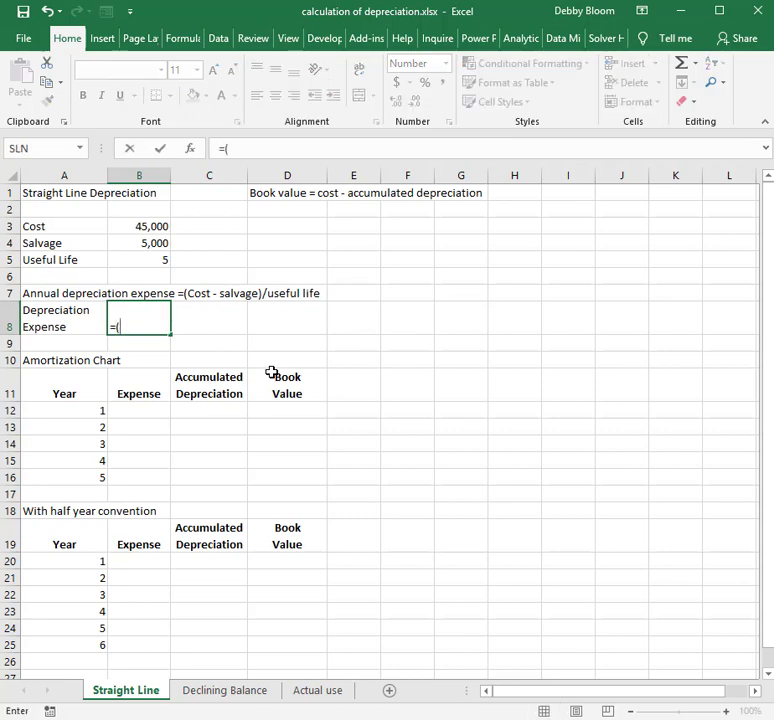
click(123, 228)
text(-)
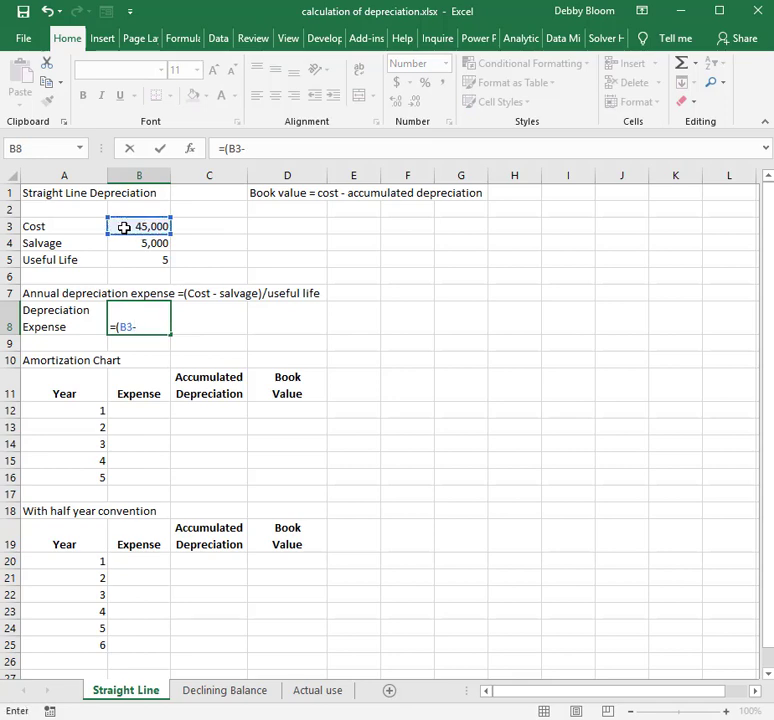
click(134, 242)
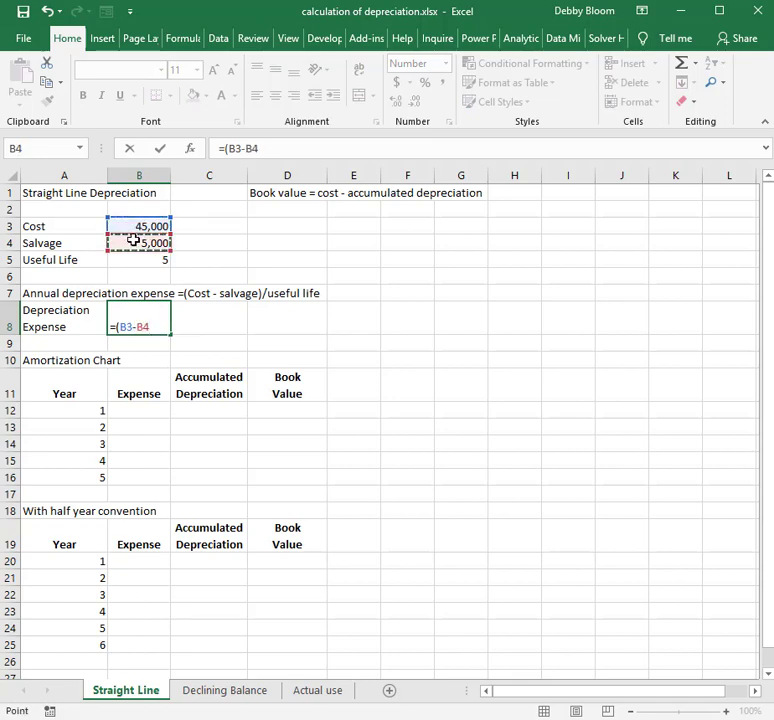
text()/)
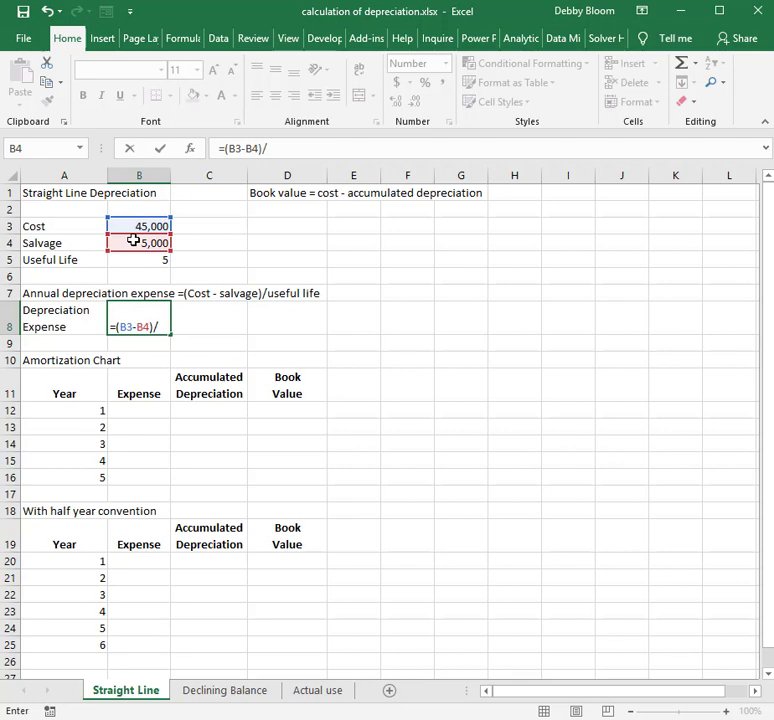
click(152, 260)
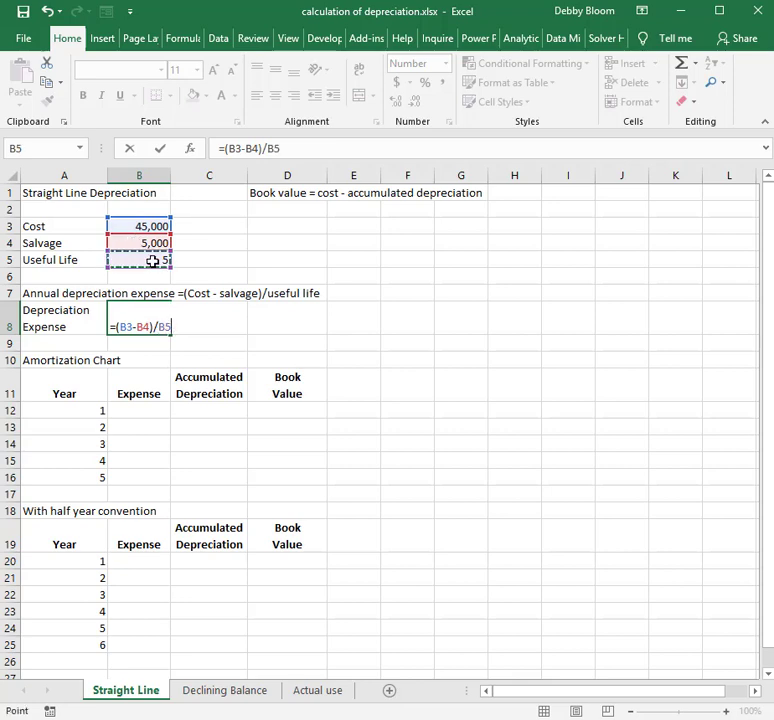
key(Return)
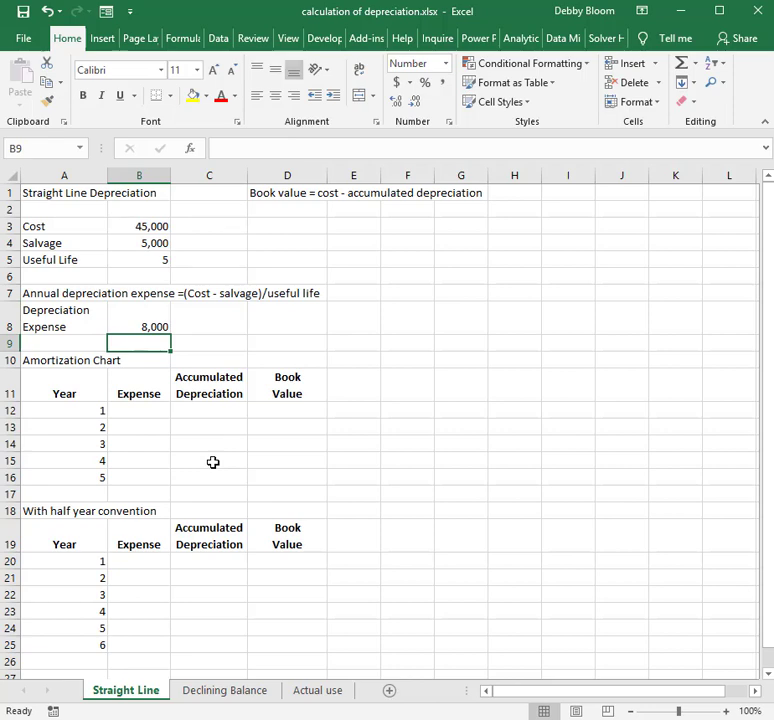
Link the year 1 expense in B12 to the annual depreciation with =$B$8 and fill it down through year 5 in B16
click(64, 361)
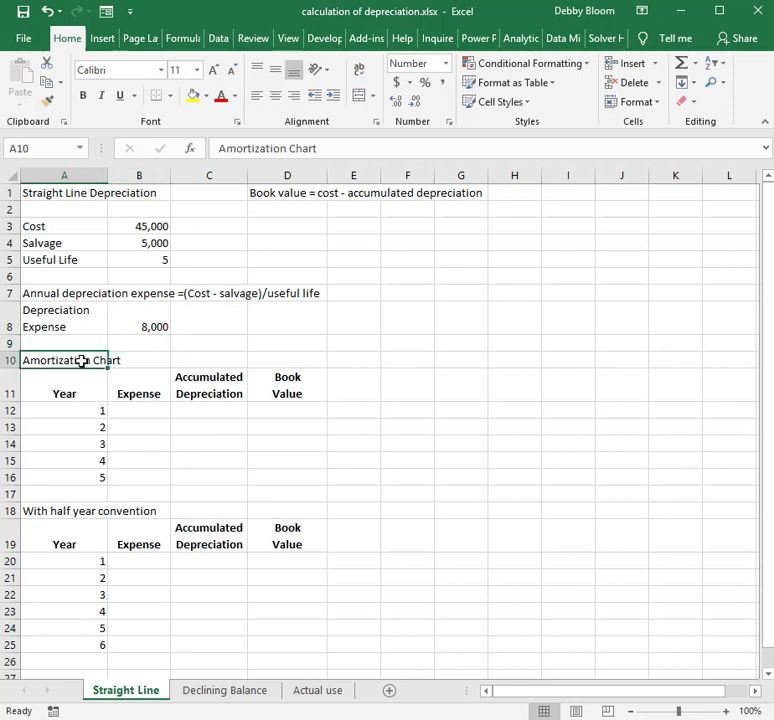
drag(83, 361, 136, 362)
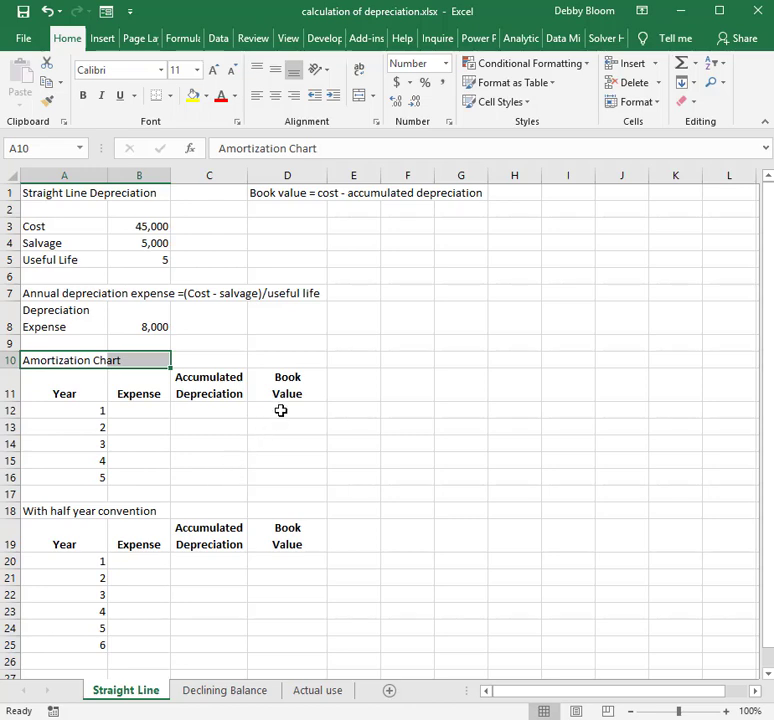
click(145, 411)
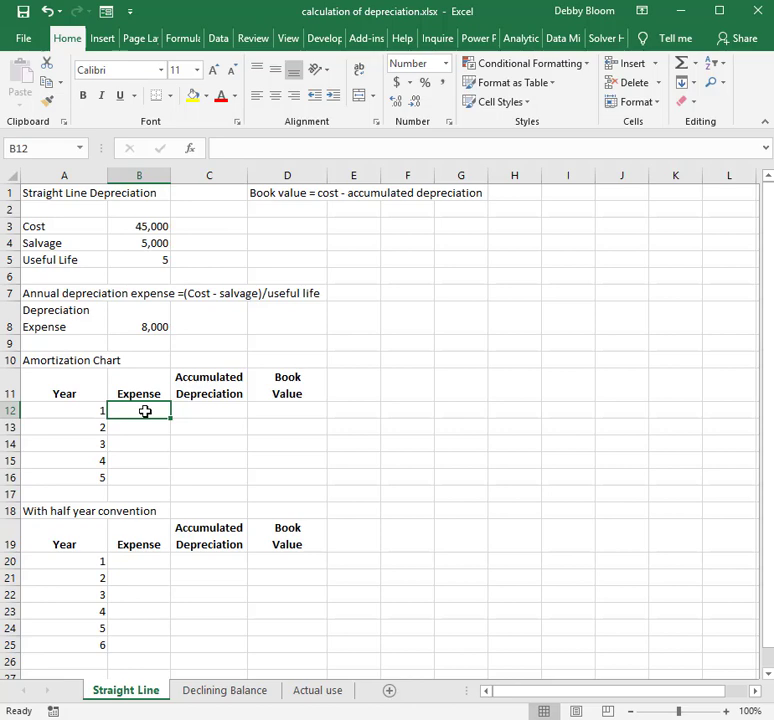
text(=)
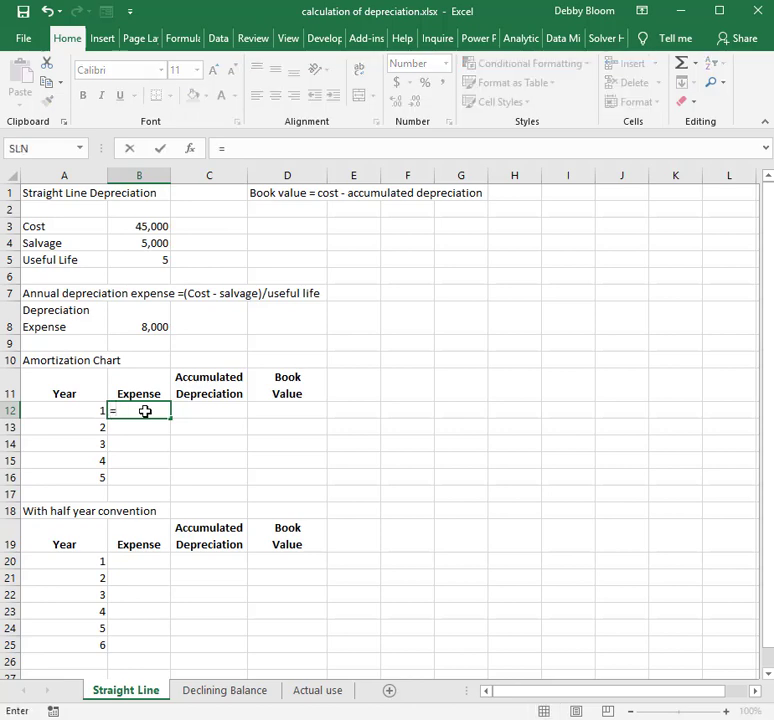
click(150, 326)
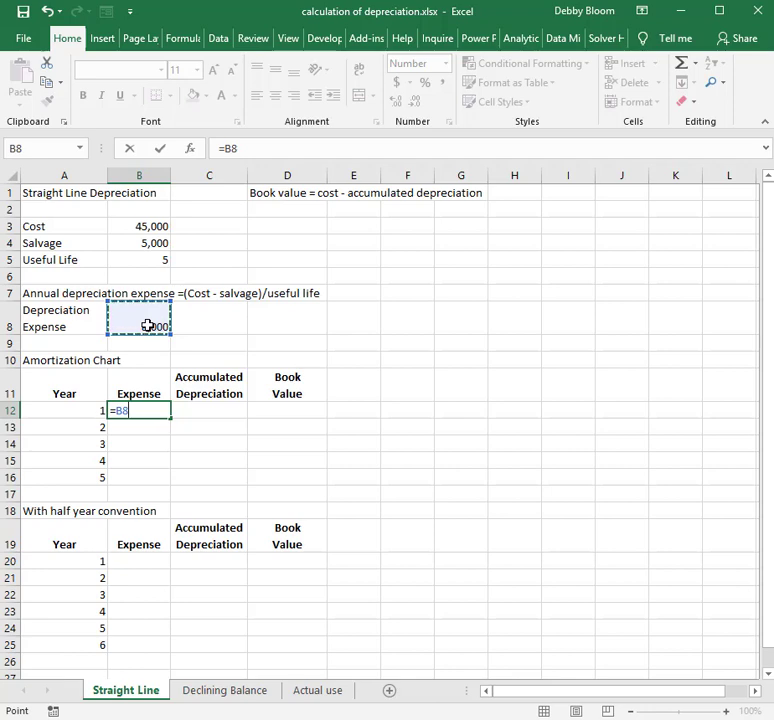
key(F4)
key(Return)
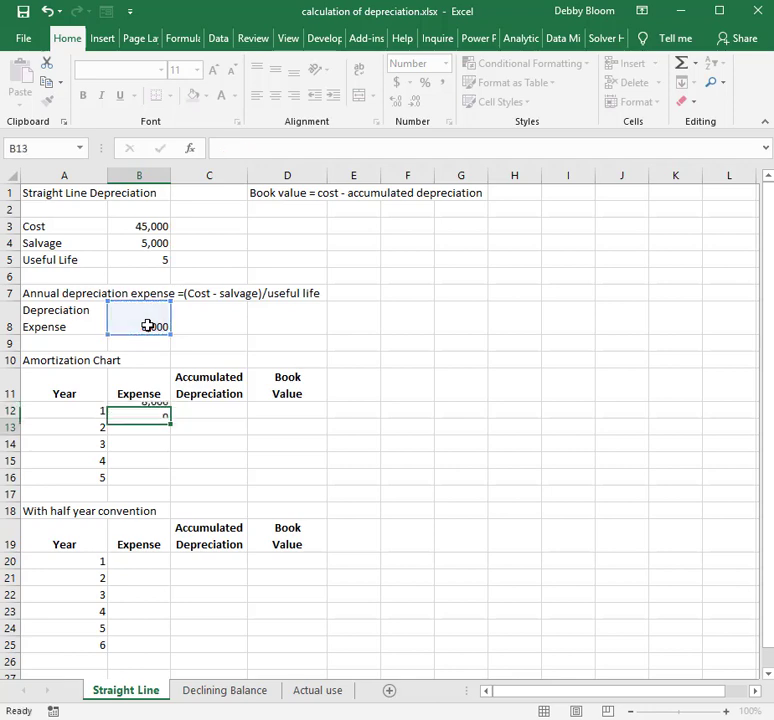
click(146, 413)
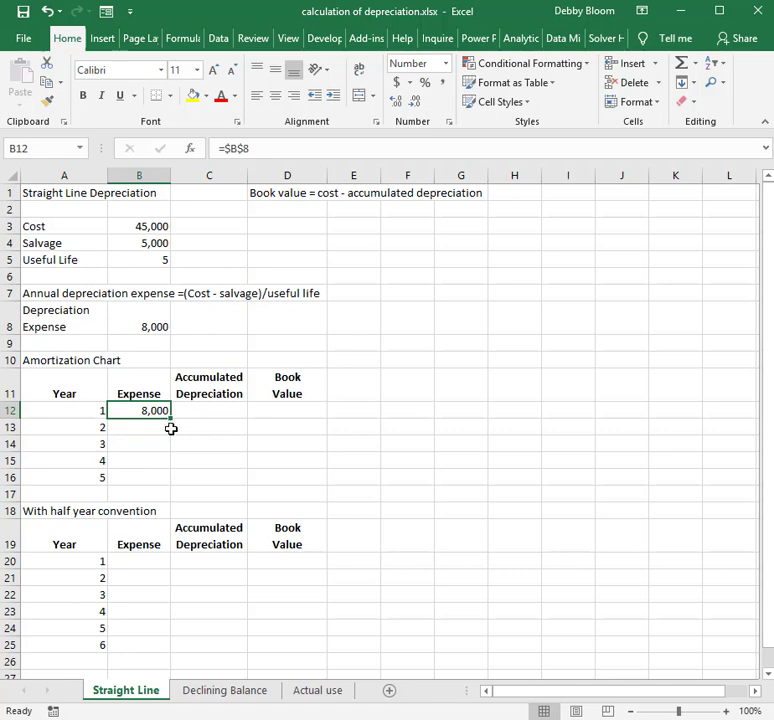
drag(172, 417, 176, 486)
Enter the running total =SUM($B$12:B12) in C12 for the year 1 accumulated depreciation
click(218, 418)
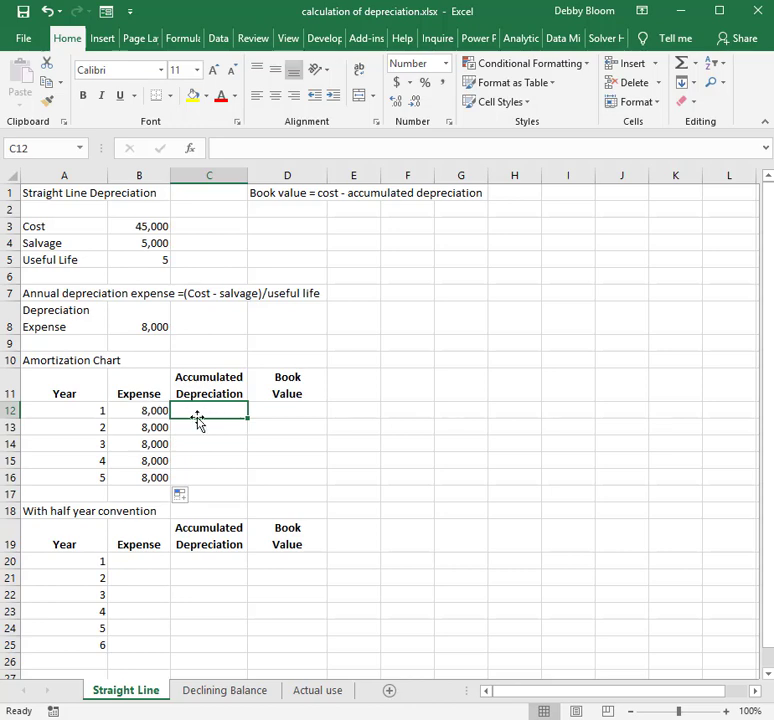
click(221, 430)
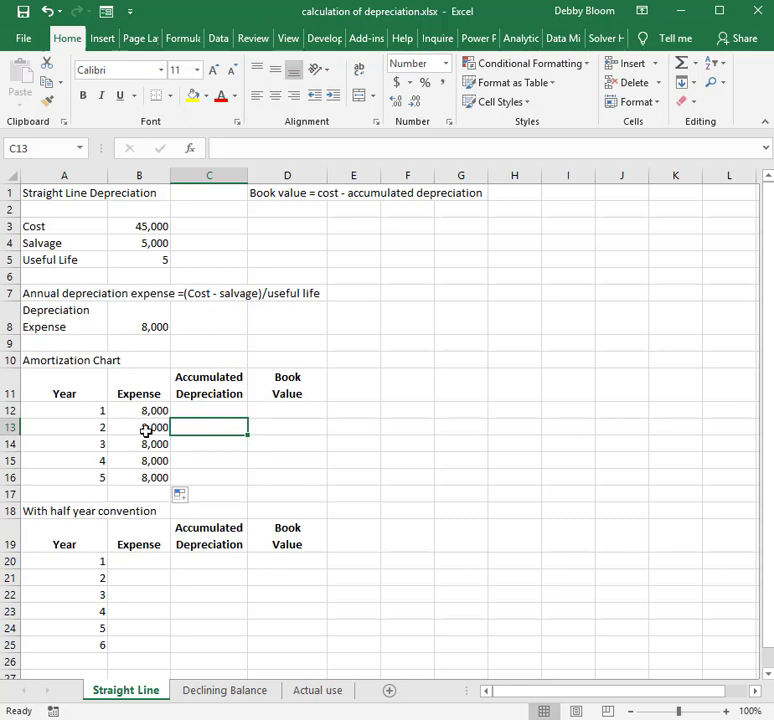
click(211, 412)
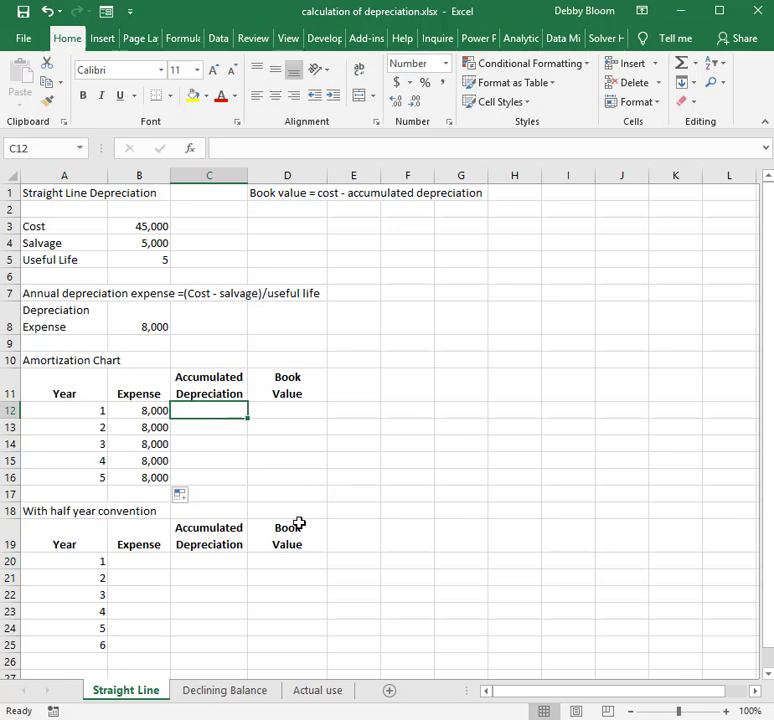
text(=)
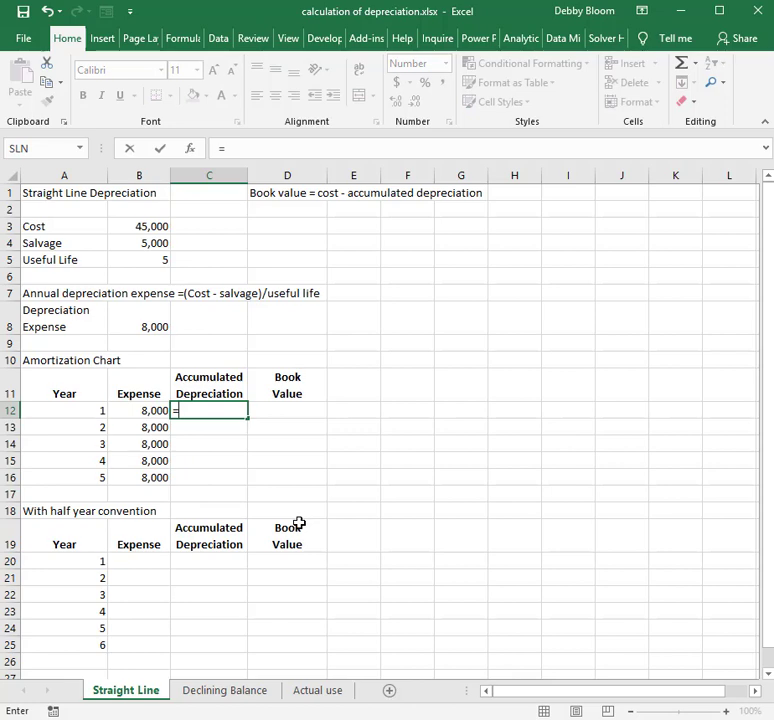
text(sum()
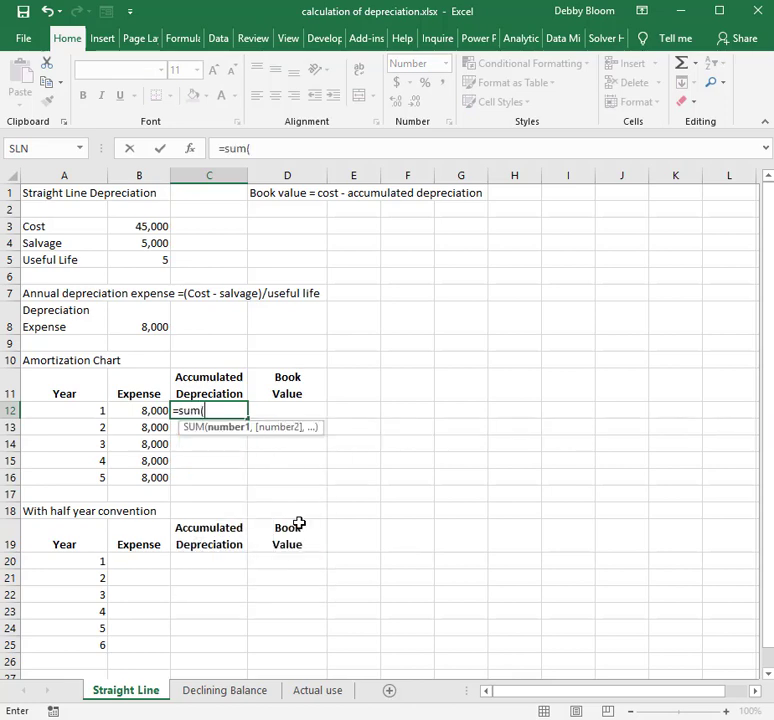
click(131, 410)
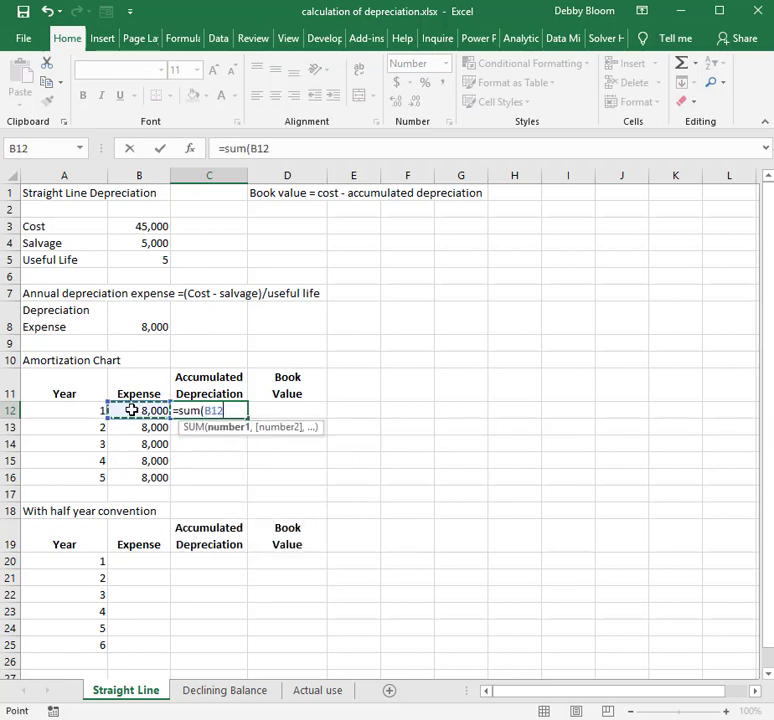
key(F8)
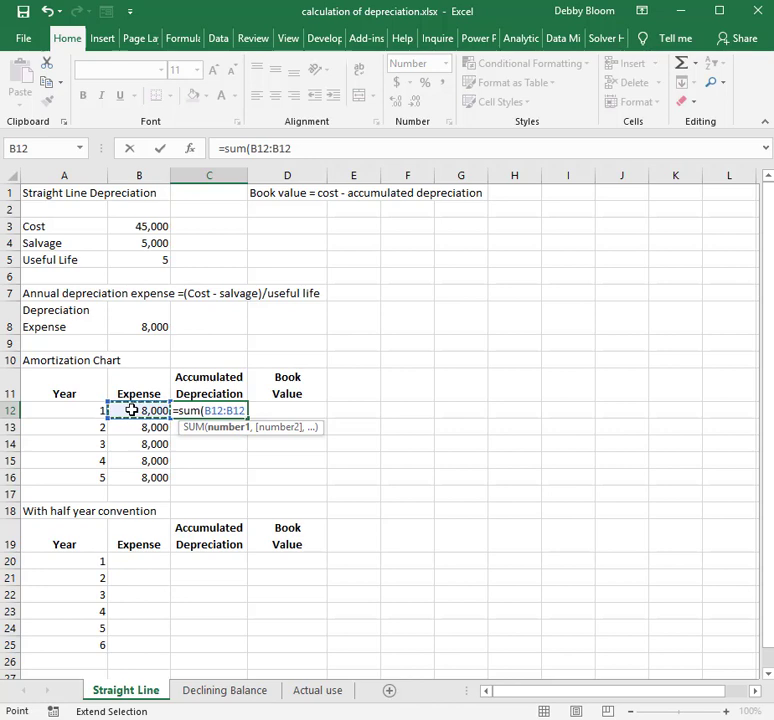
text())
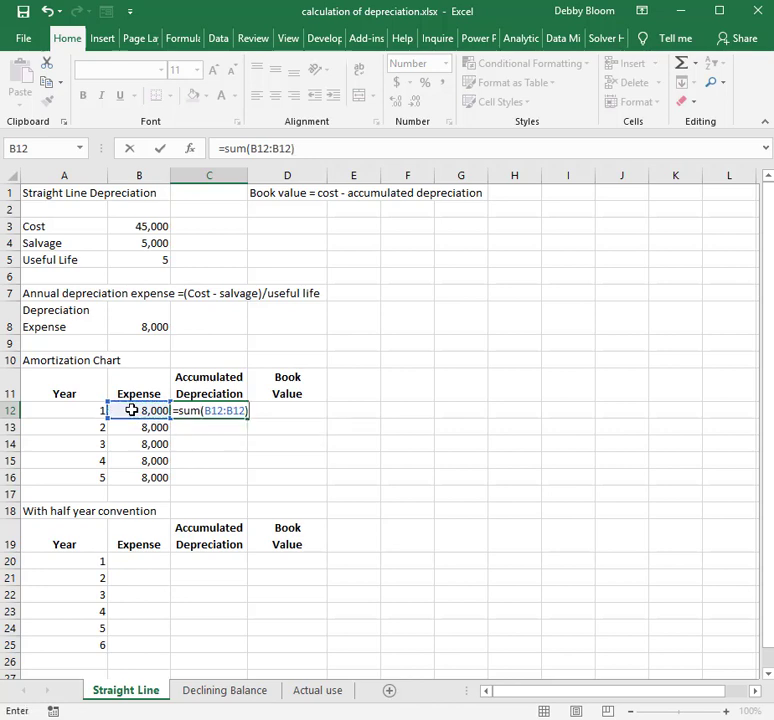
click(206, 410)
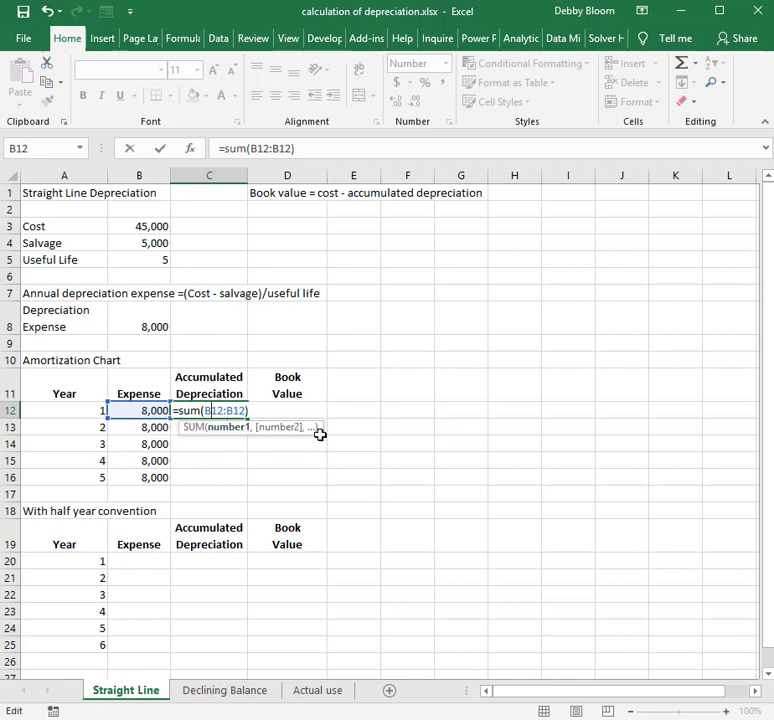
key(F4)
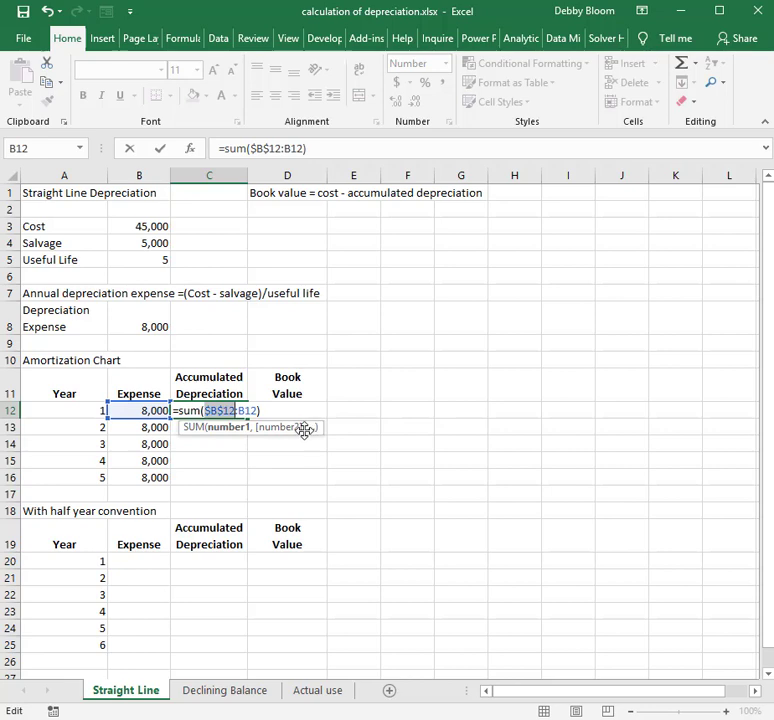
click(318, 148)
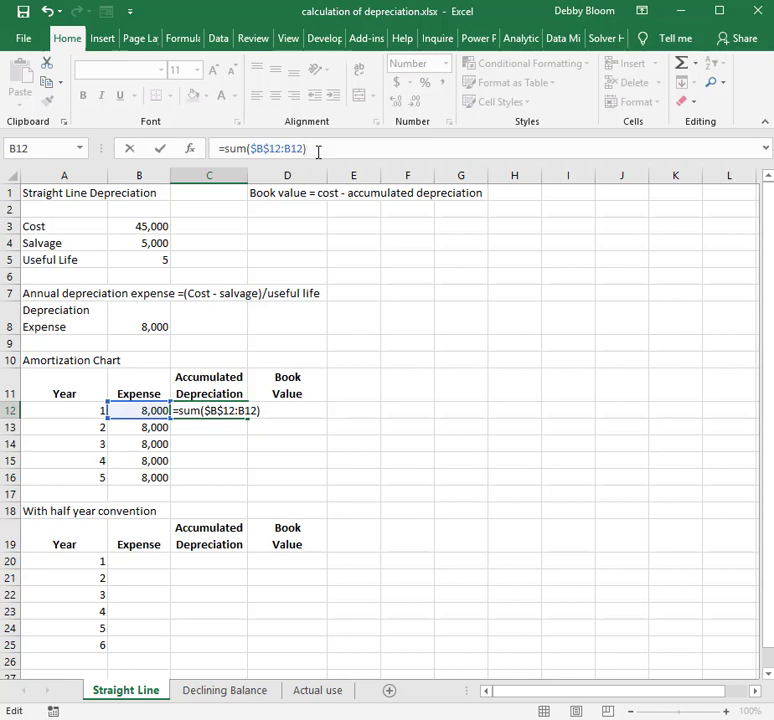
key(Return)
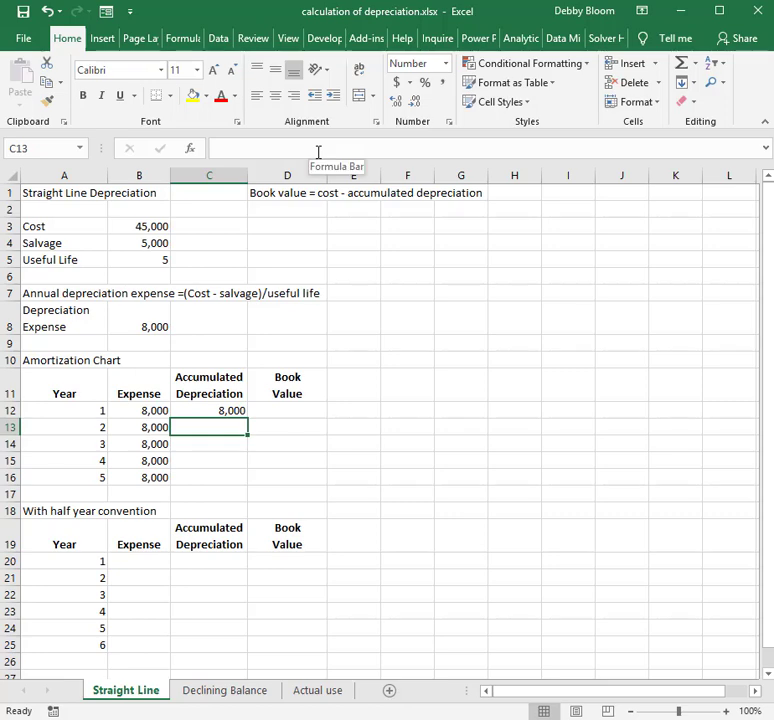
Fill the accumulated depreciation formula in C12 down through year 5 in C16
click(234, 411)
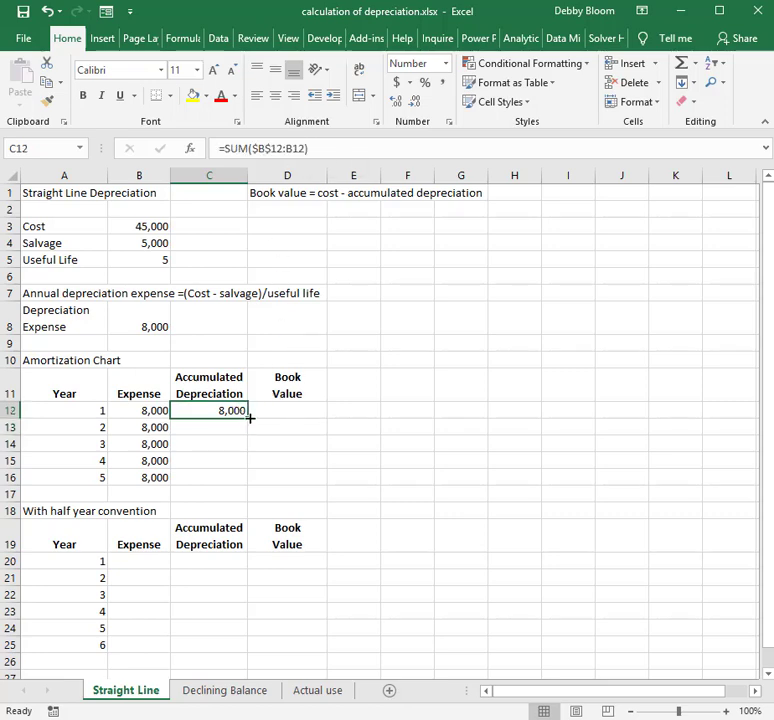
drag(248, 419, 248, 489)
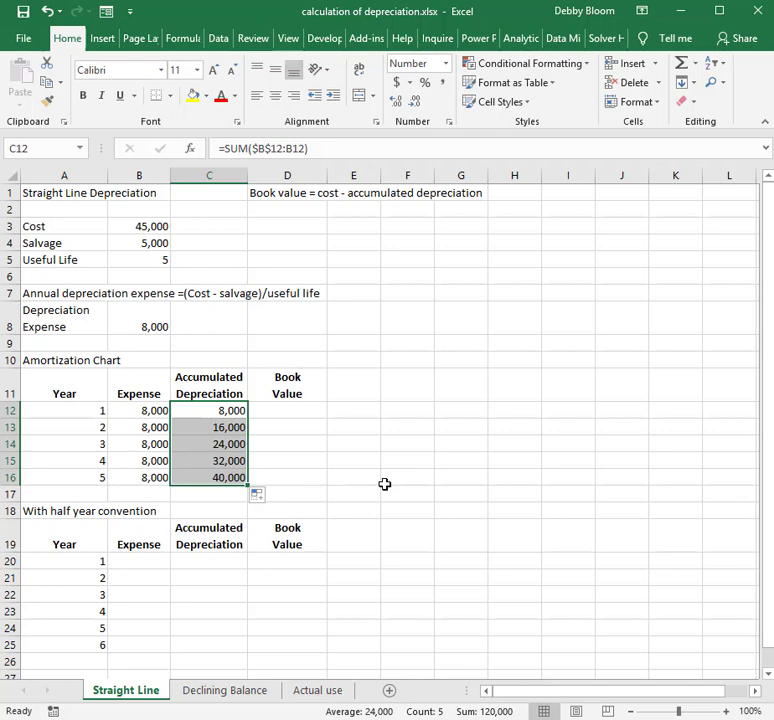
Review the book value definition in D1 against the cost, salvage and accumulated depreciation figures and the empty book value cells
click(308, 415)
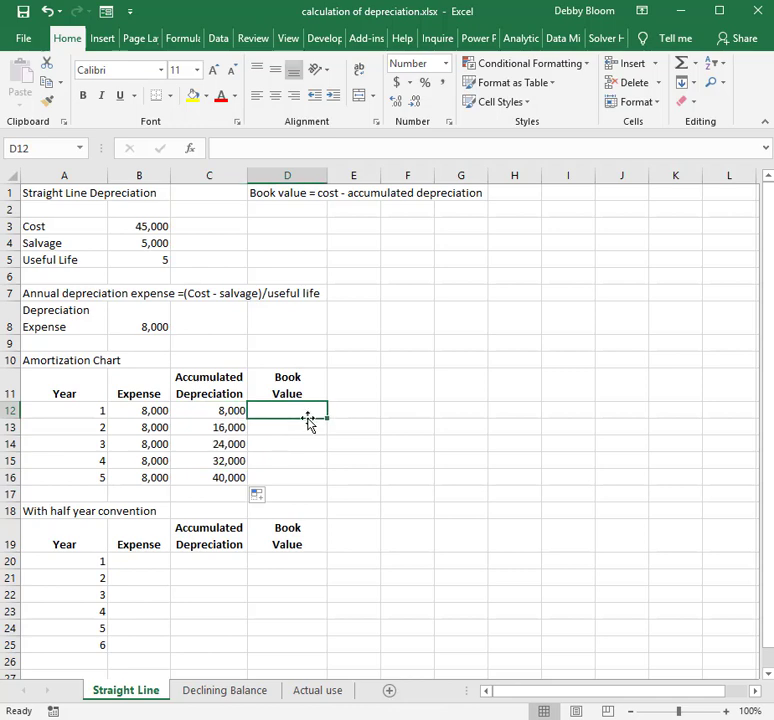
click(283, 193)
drag(283, 193, 458, 199)
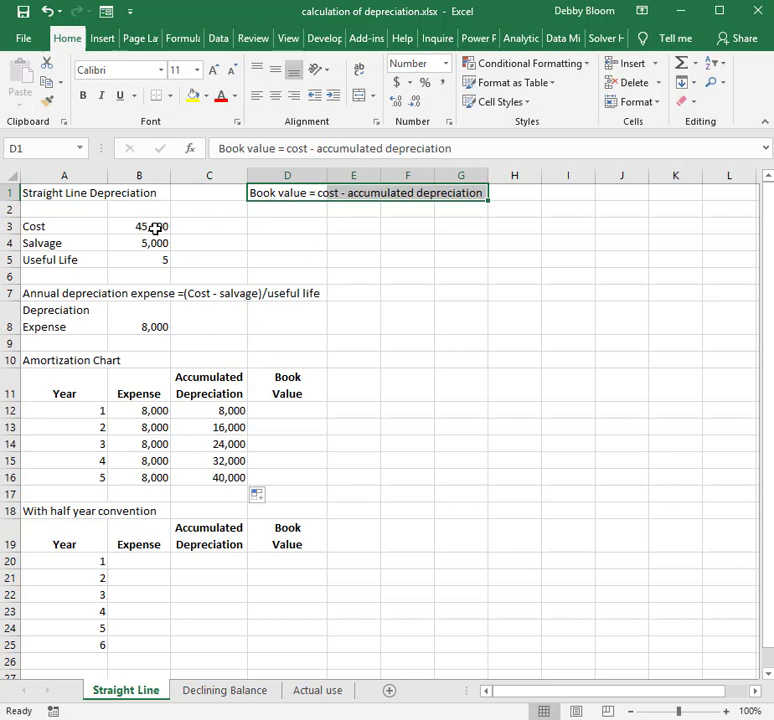
click(298, 190)
drag(162, 226, 165, 247)
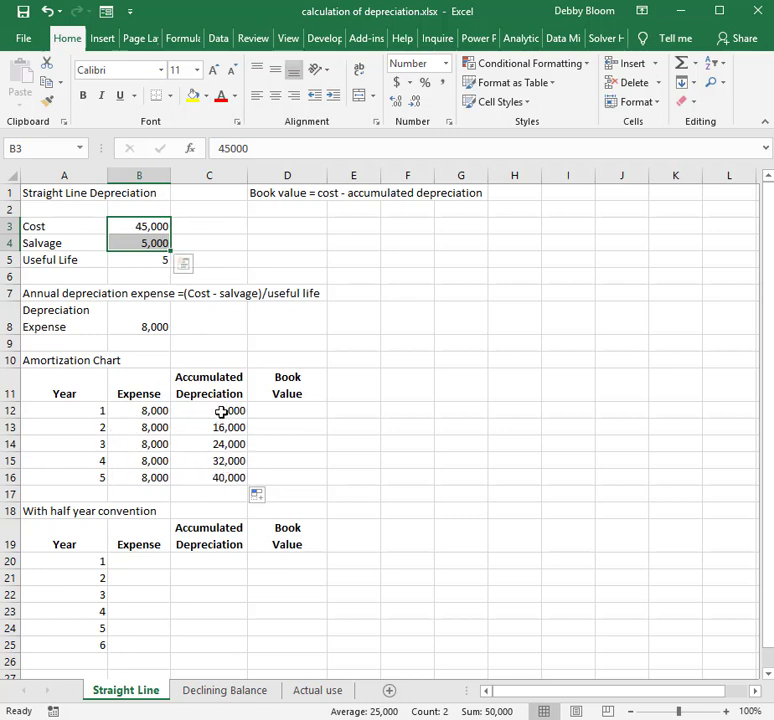
drag(221, 411, 218, 476)
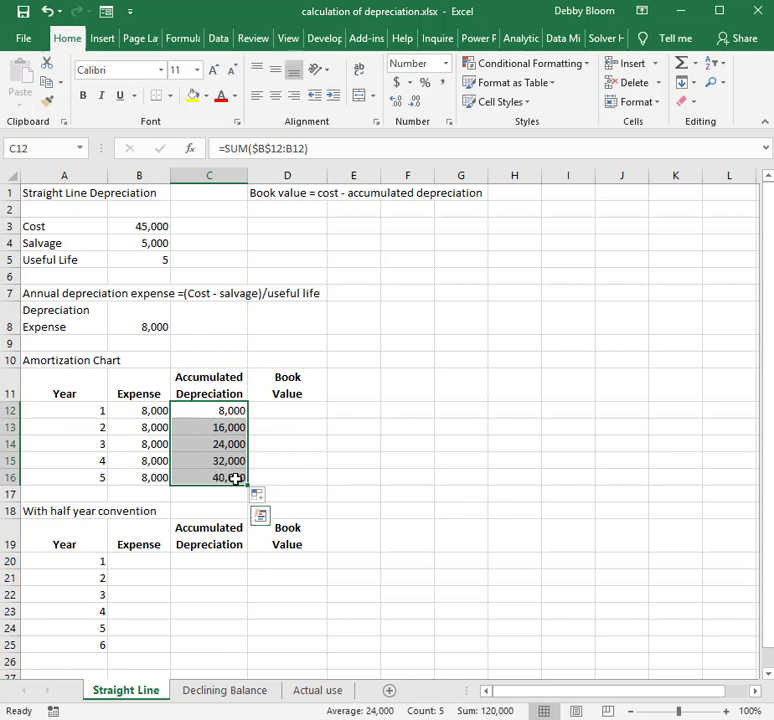
click(289, 478)
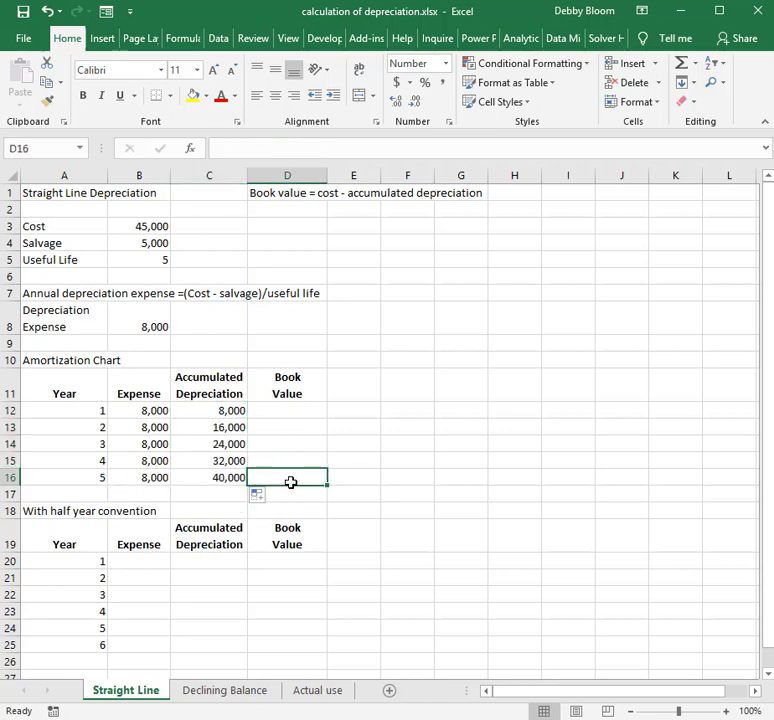
click(150, 244)
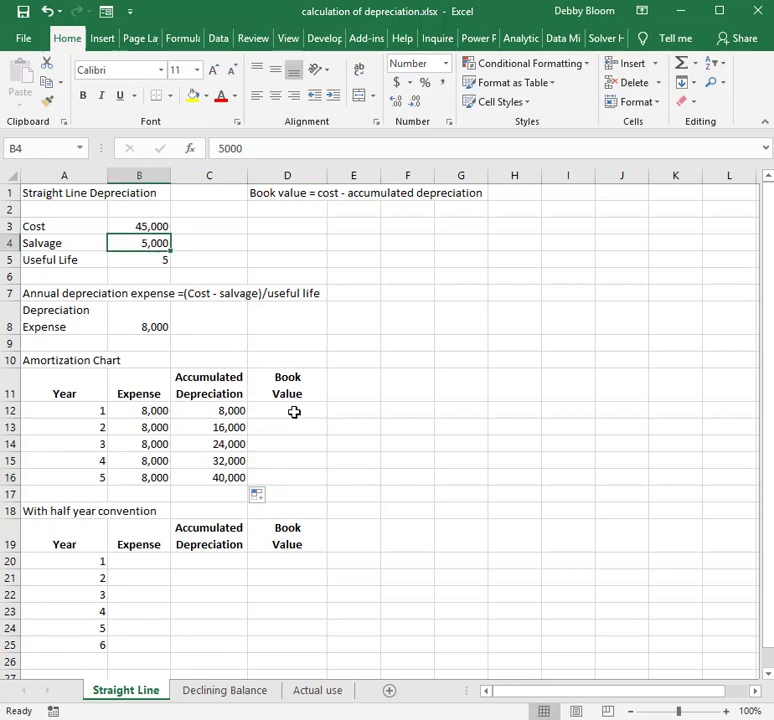
Calculate the year 1 book value in D12 with =$B$3-C12 and fill it down through year 5 in D16
click(294, 412)
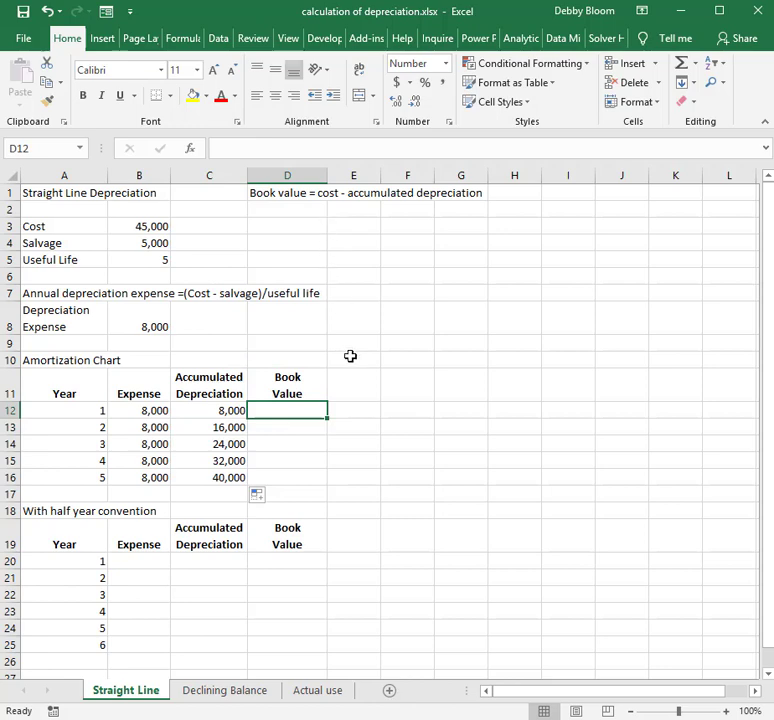
text(=)
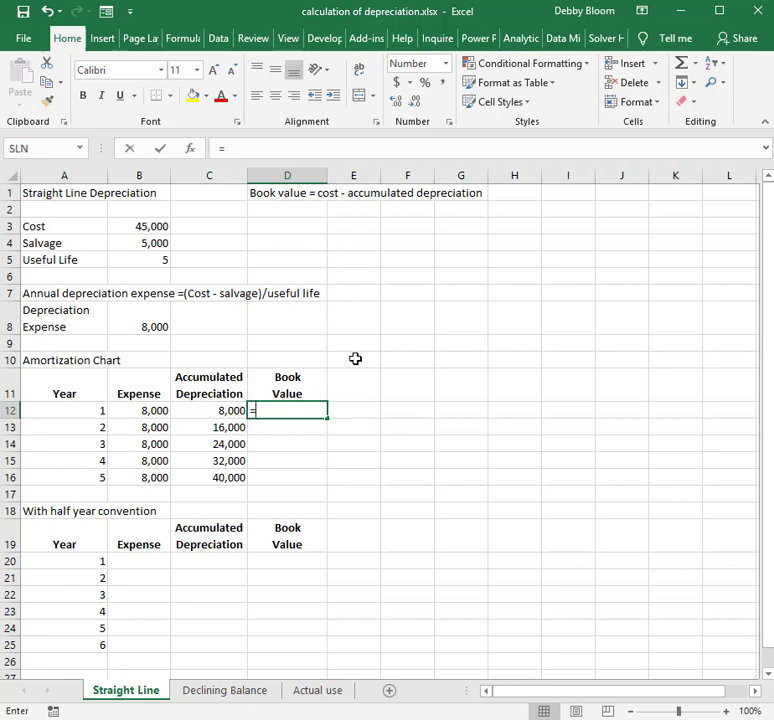
click(145, 222)
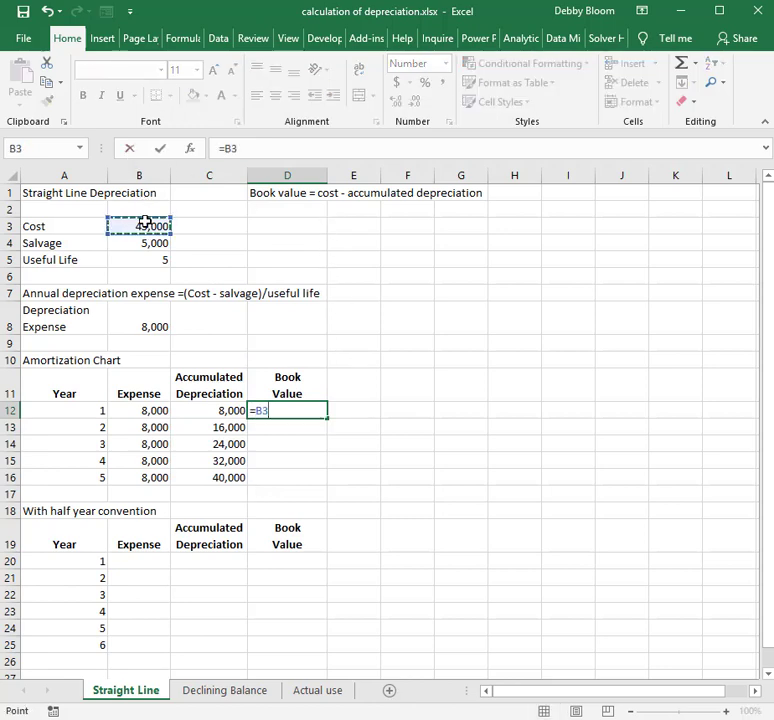
key(F4)
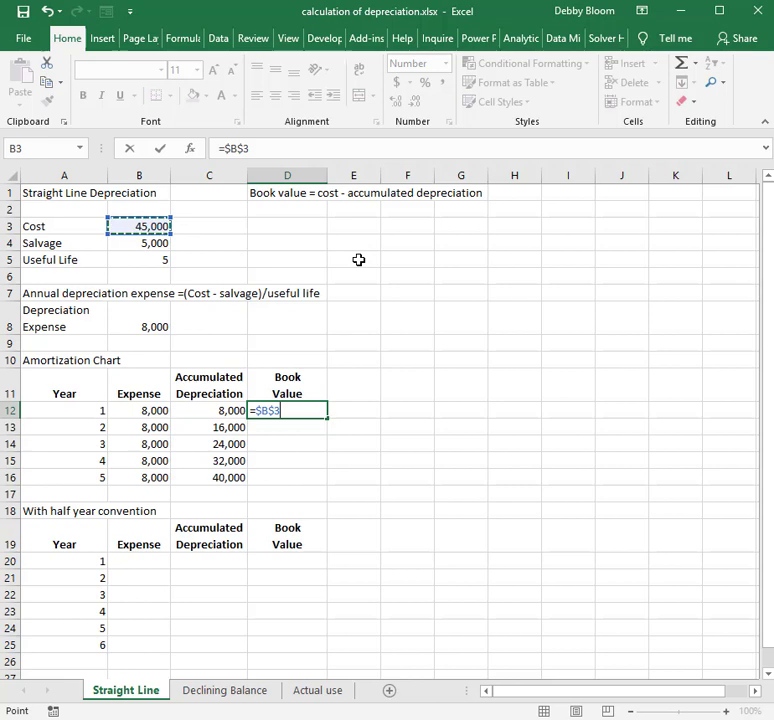
text(-)
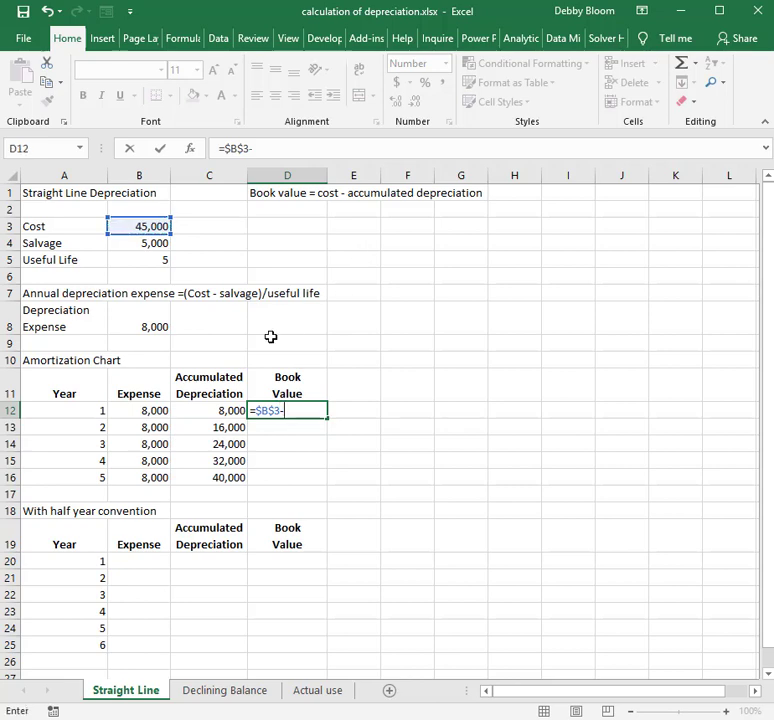
click(229, 410)
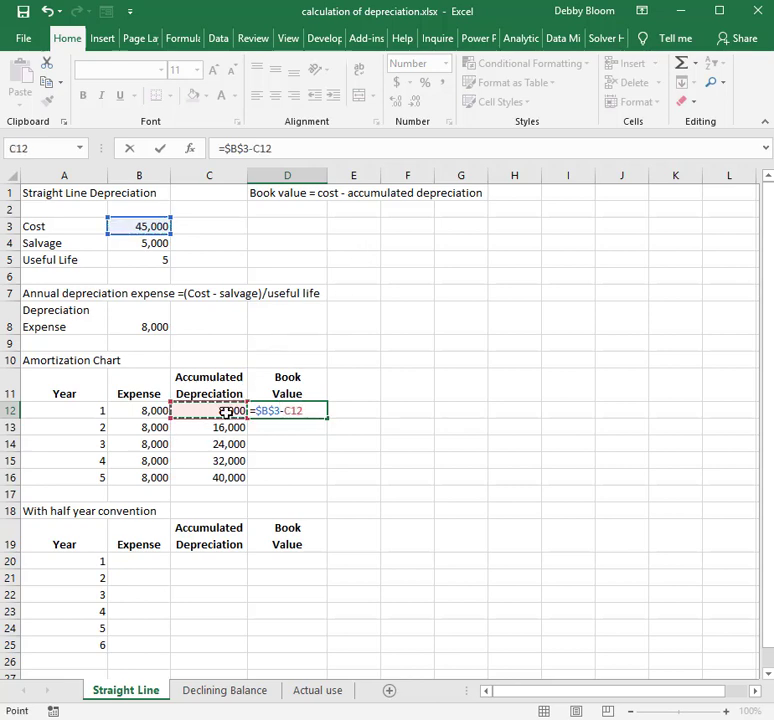
key(Return)
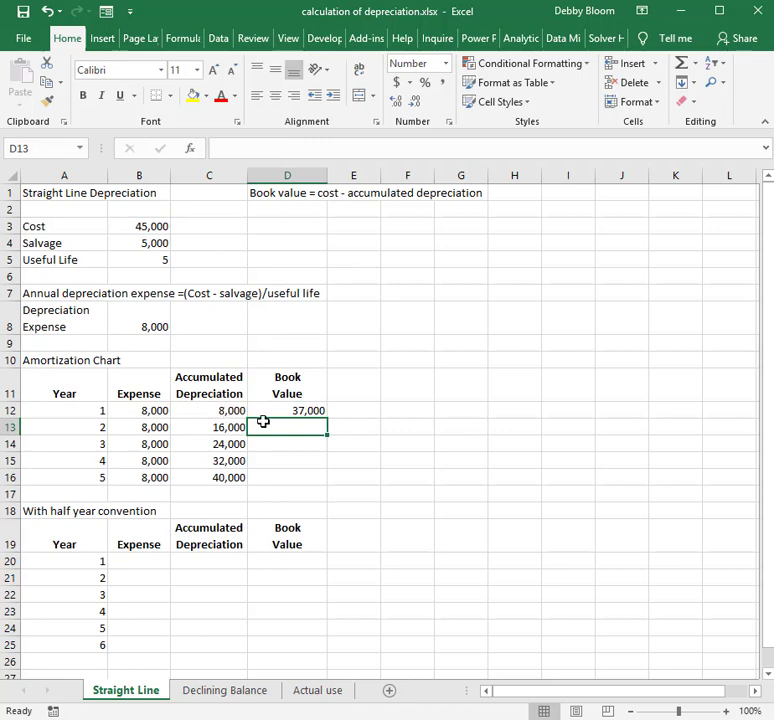
click(318, 410)
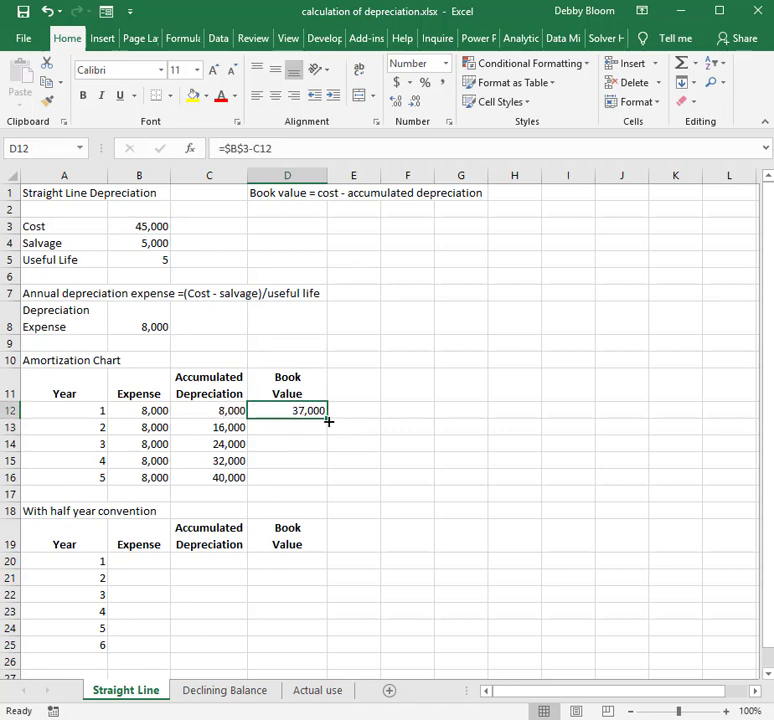
drag(328, 422, 328, 488)
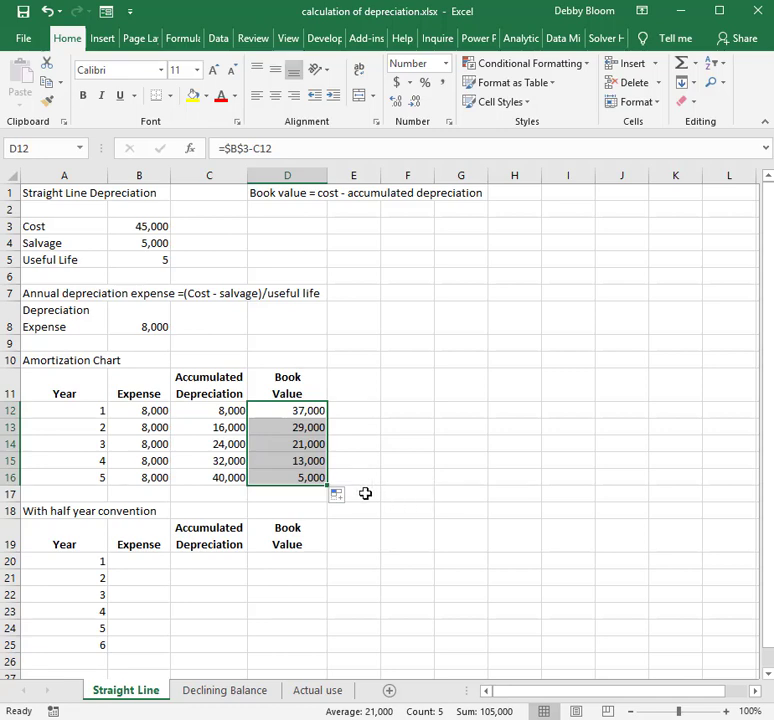
click(307, 477)
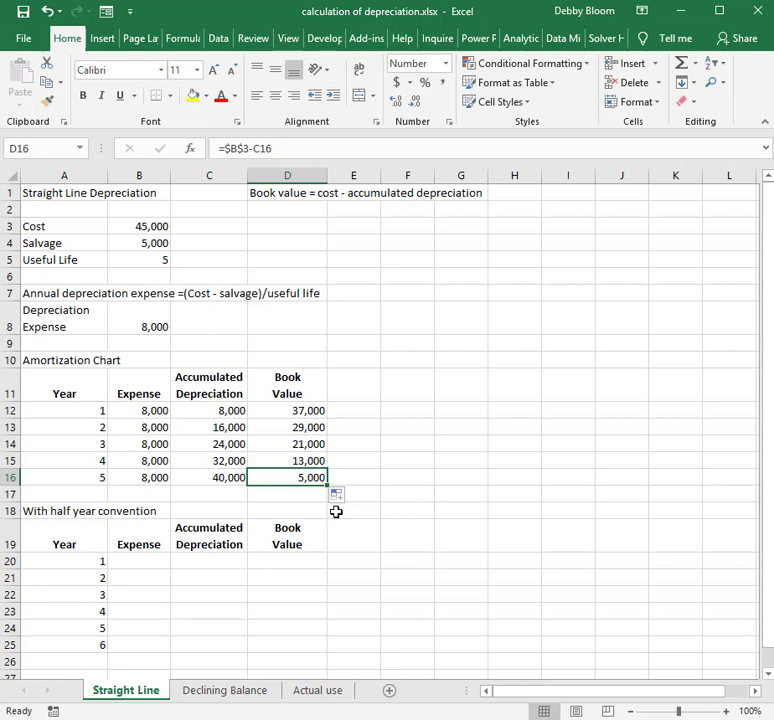
Review the expense cells for year 1, years 2 to 5 and year 6 in the half year convention chart
click(159, 566)
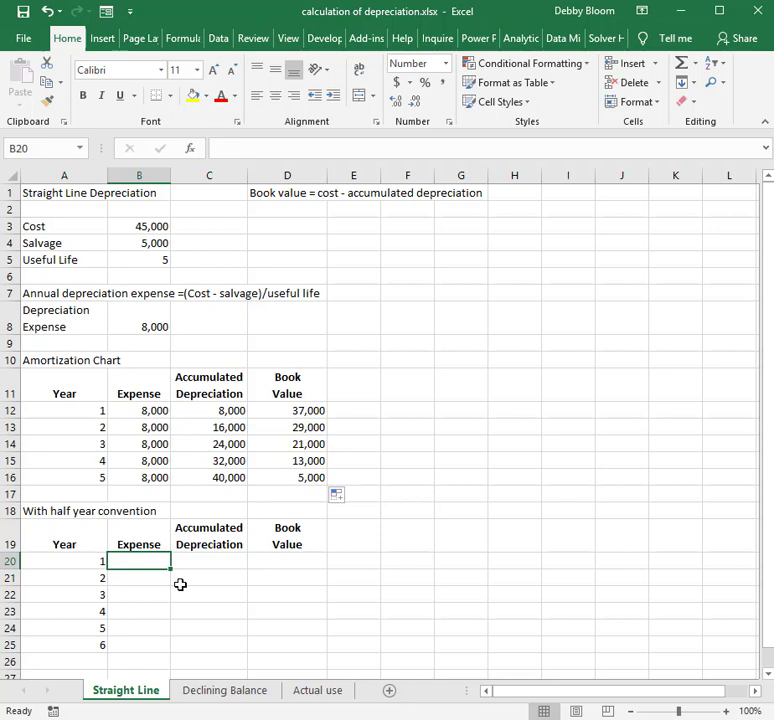
click(150, 646)
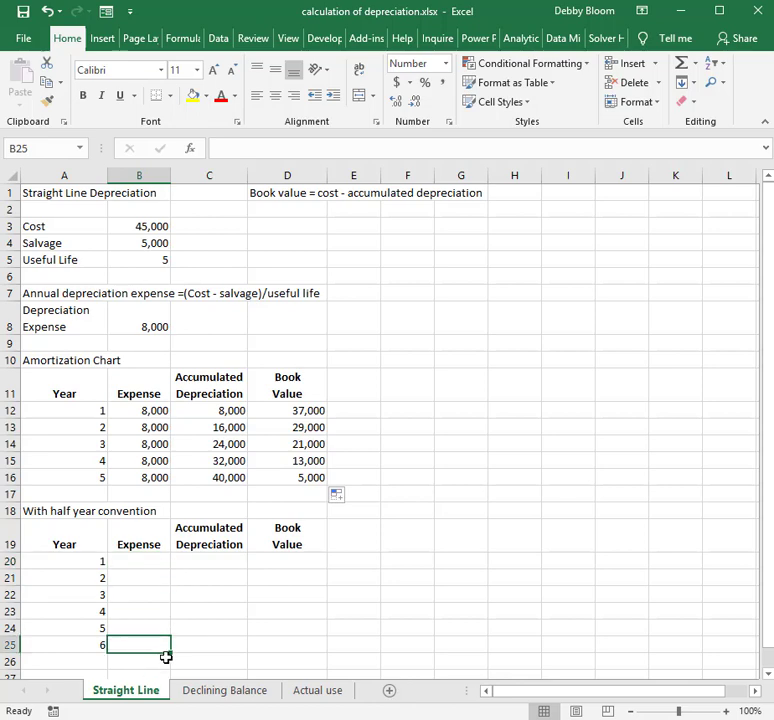
drag(159, 578, 156, 630)
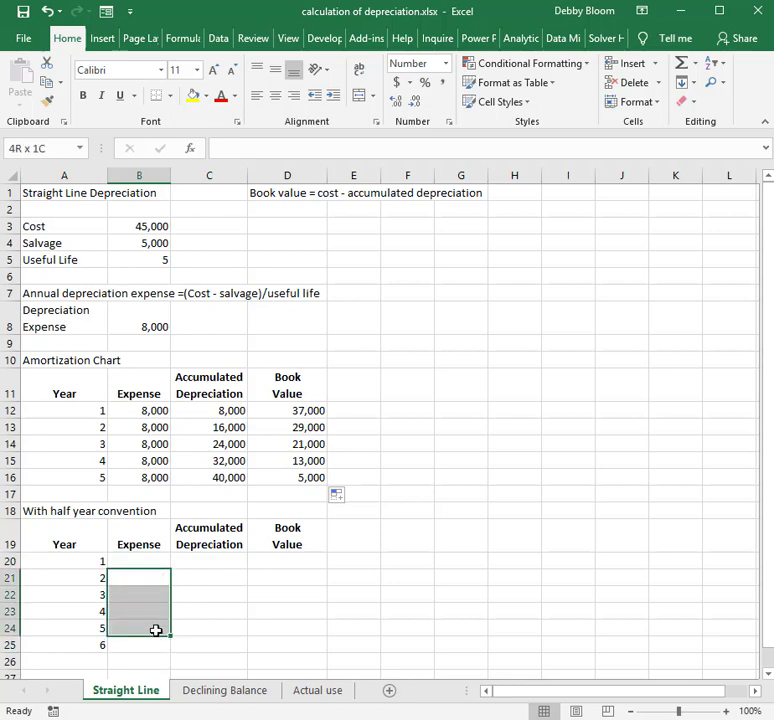
click(149, 560)
click(160, 646)
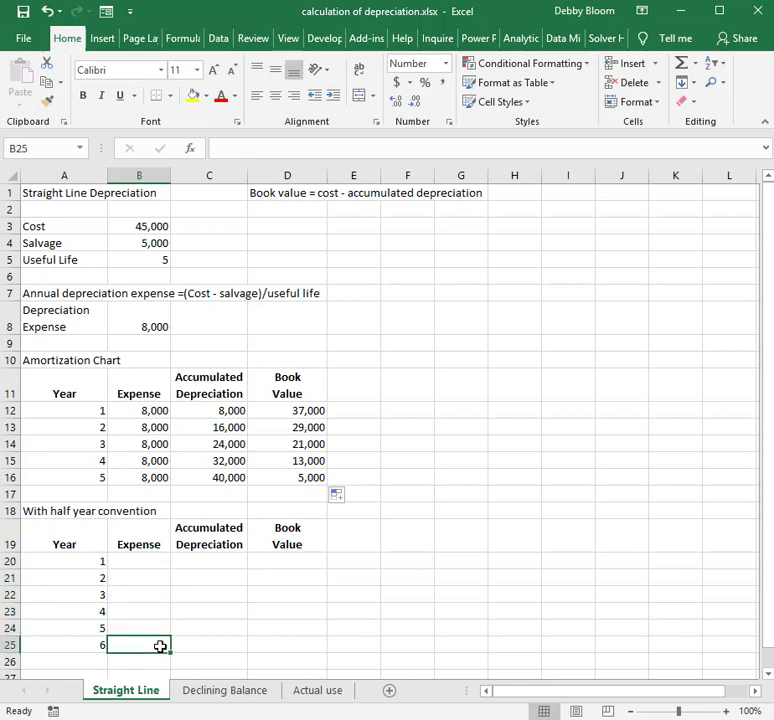
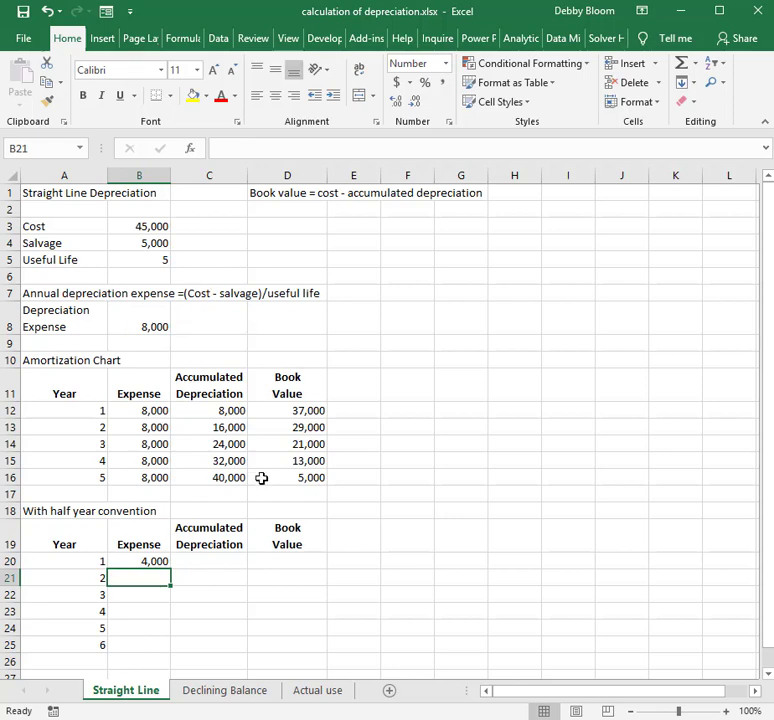
Enter the running total =SUM($B$20:B20) in C20 for the year 1 accumulated depreciation under the half year convention
click(229, 563)
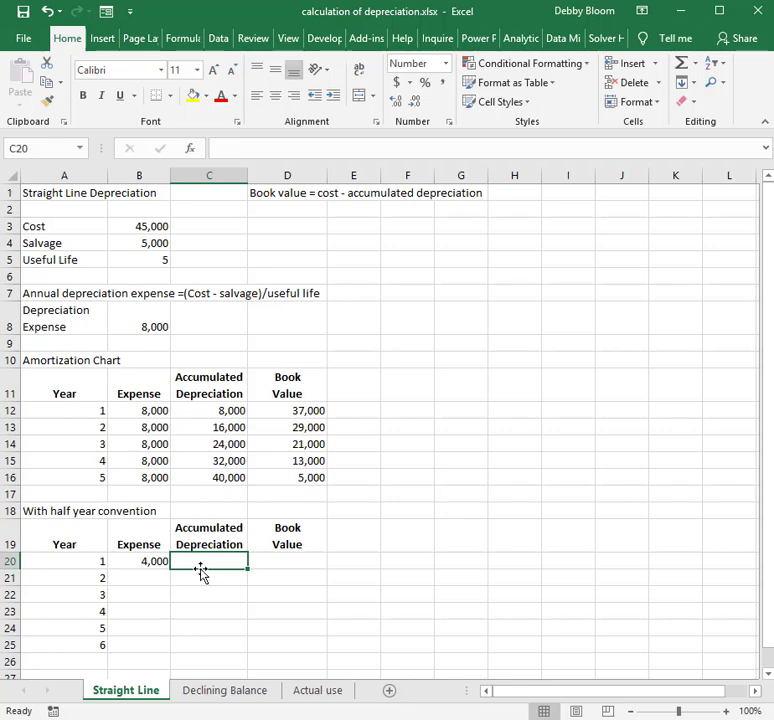
text(=)
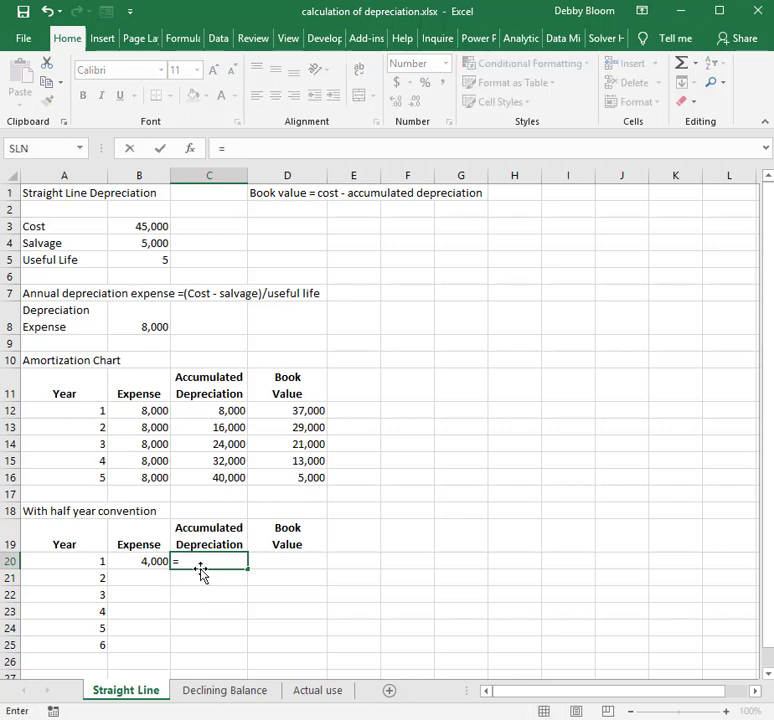
text(s)
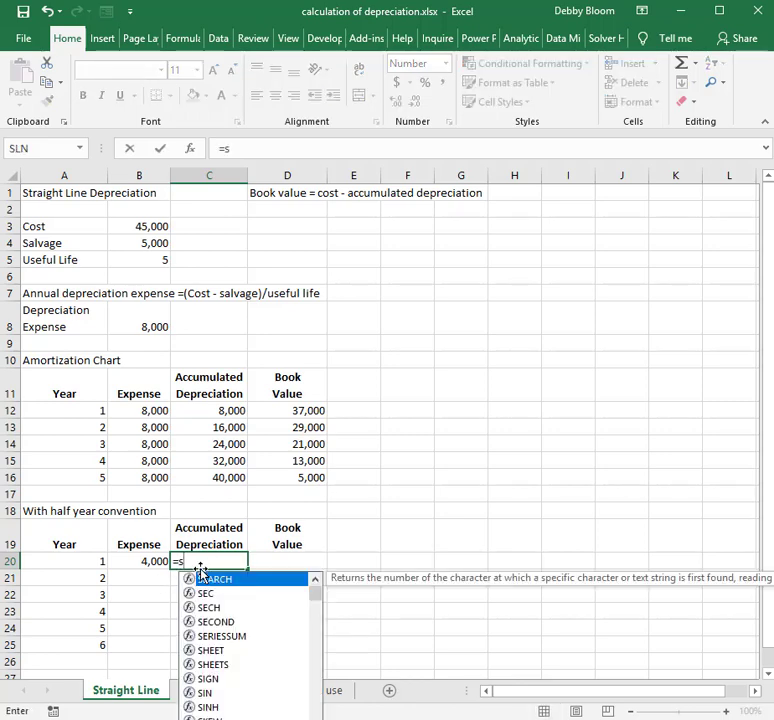
text(um()
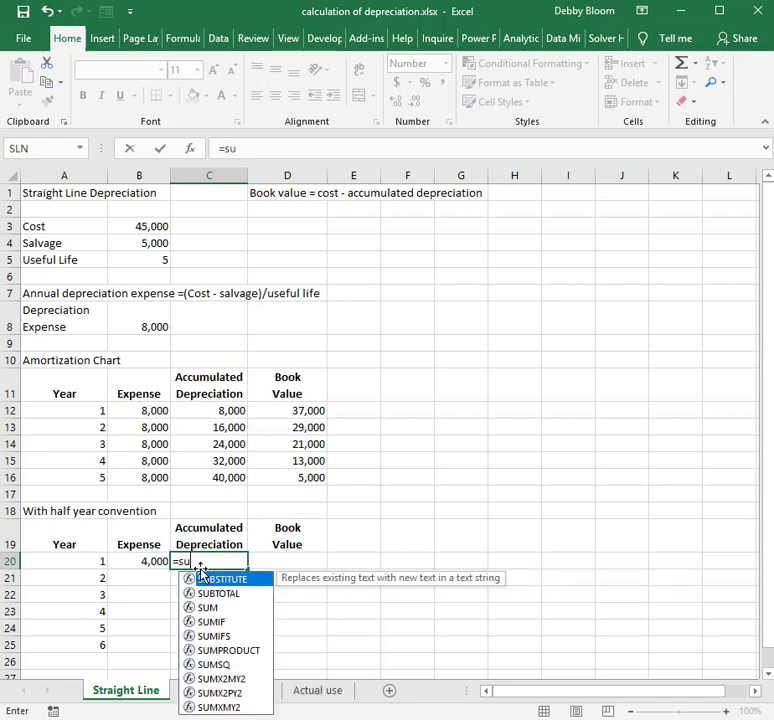
click(131, 561)
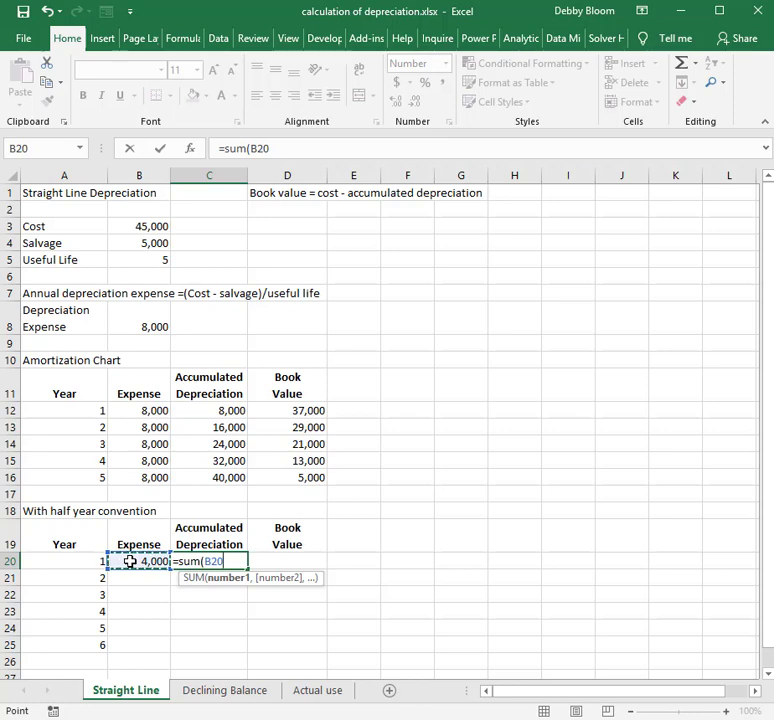
key(F8)
text())
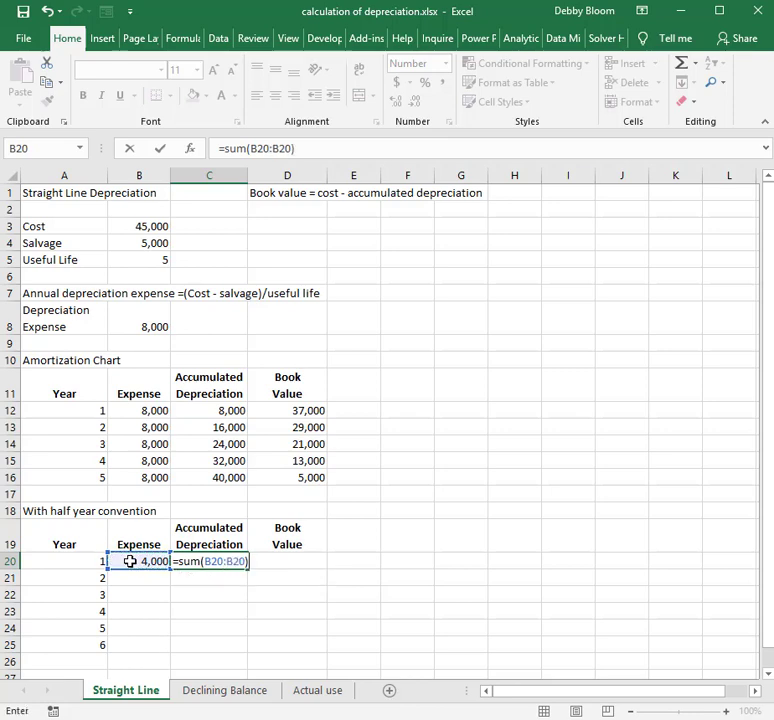
click(220, 561)
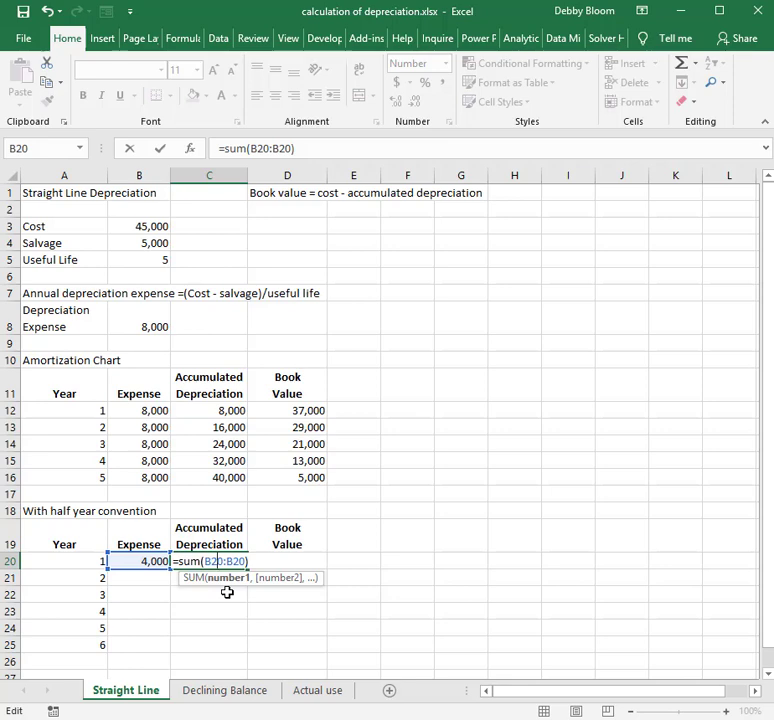
key(F4)
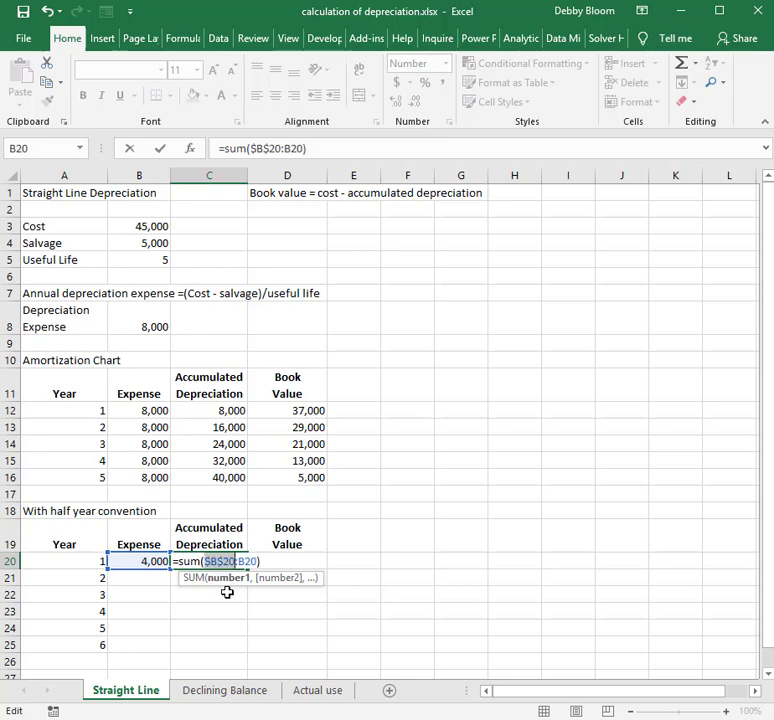
key(Return)
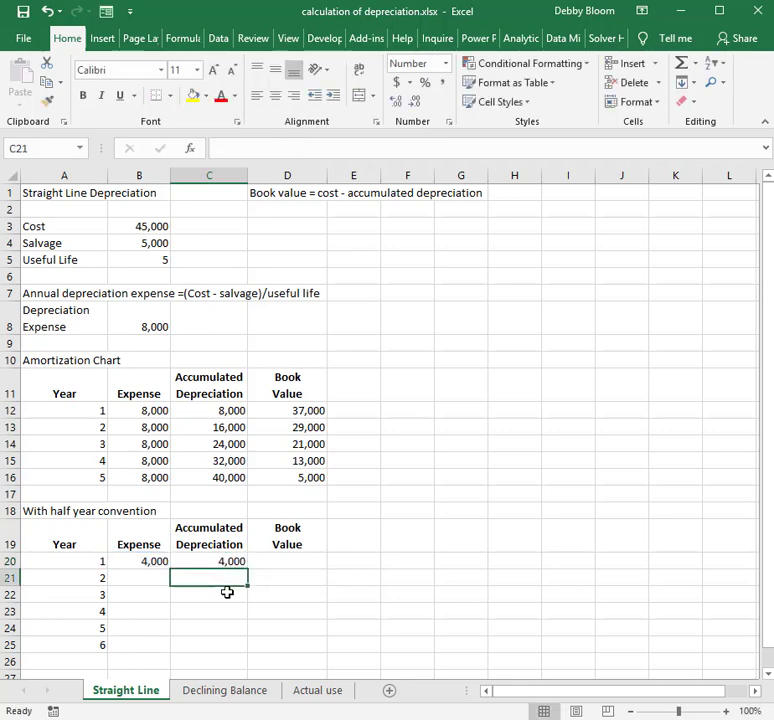
Calculate the year 1 book value in D20 of the half year convention chart with =$B$3-C20
click(294, 562)
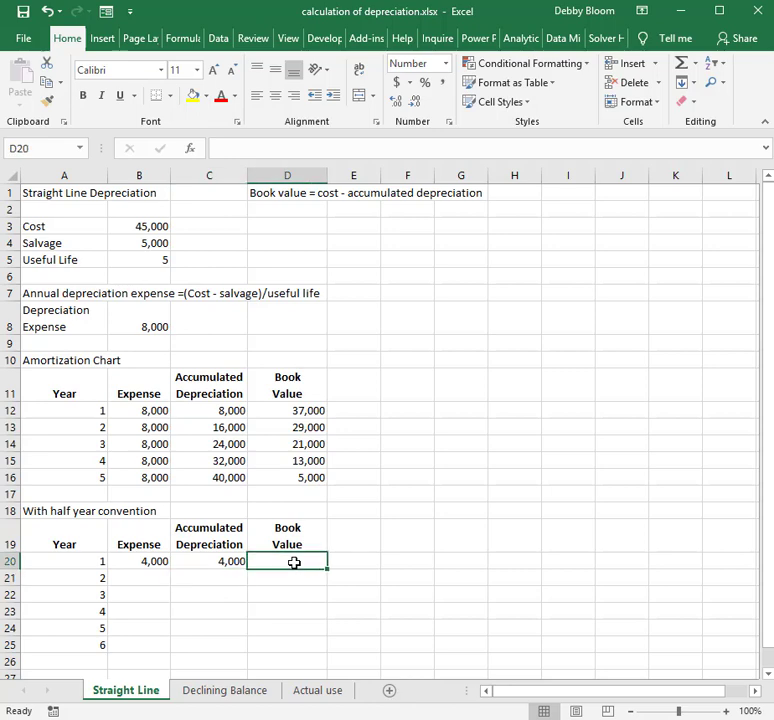
text(=)
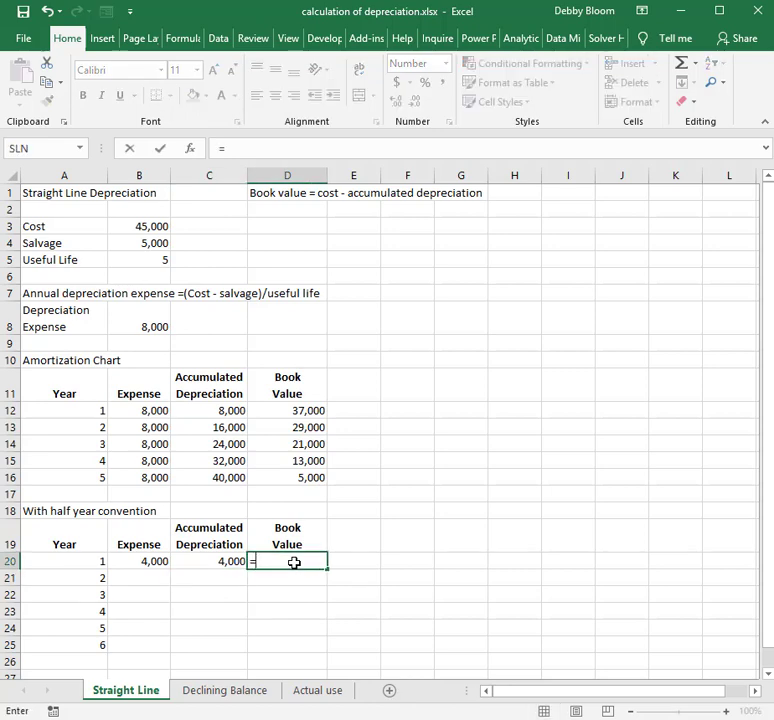
click(118, 227)
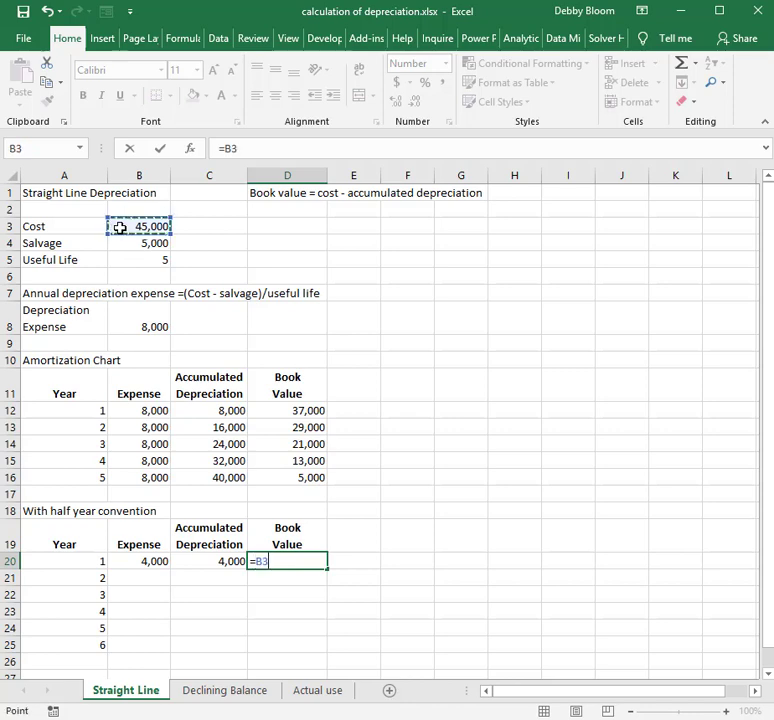
key(F4)
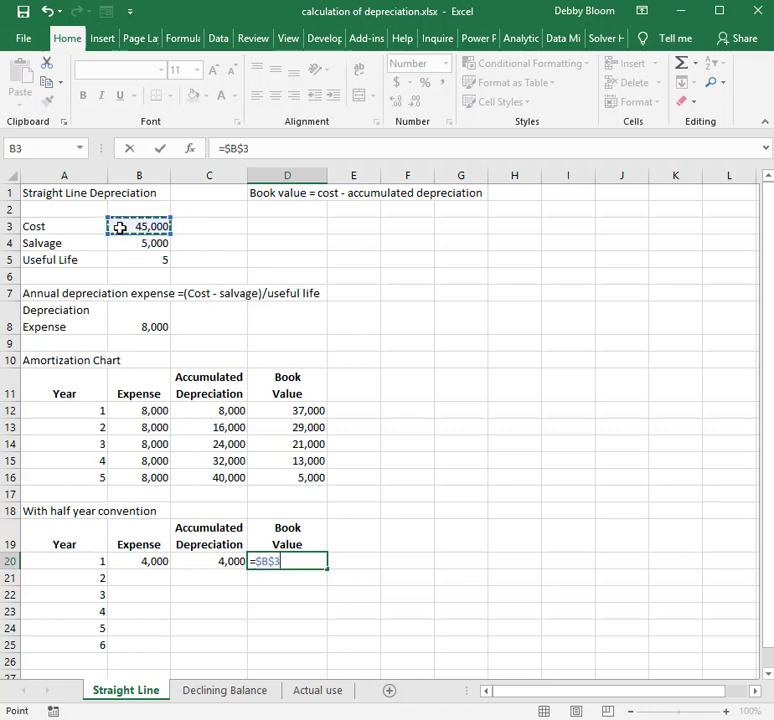
text(-)
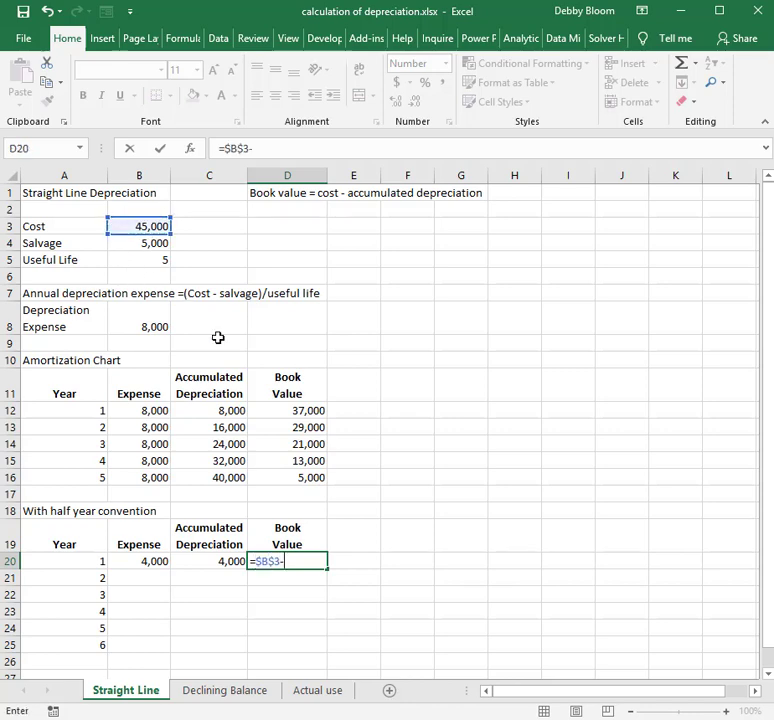
click(213, 563)
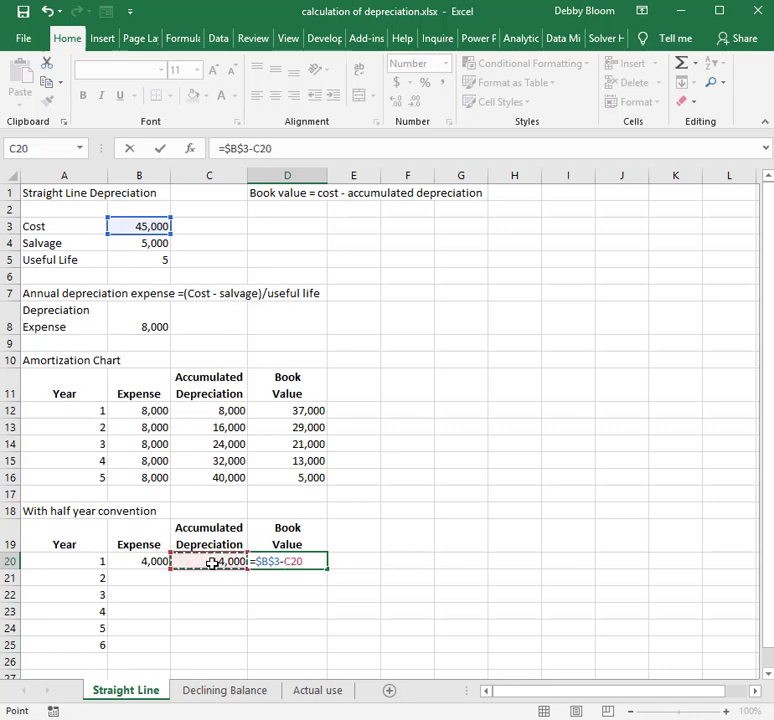
key(Return)
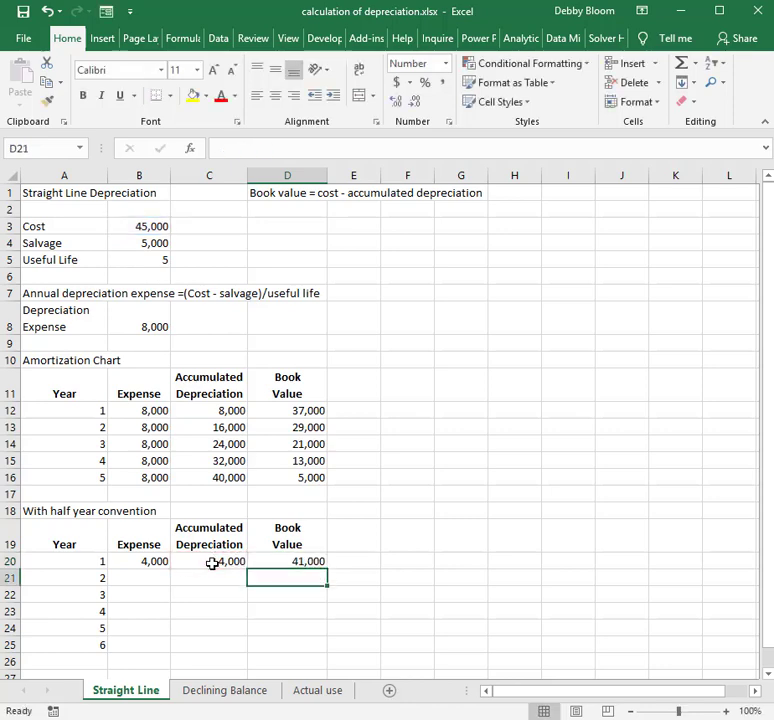
Enter =$B$8 as the year 2 expense in B21 and fill it down through year 5 in B24
click(130, 578)
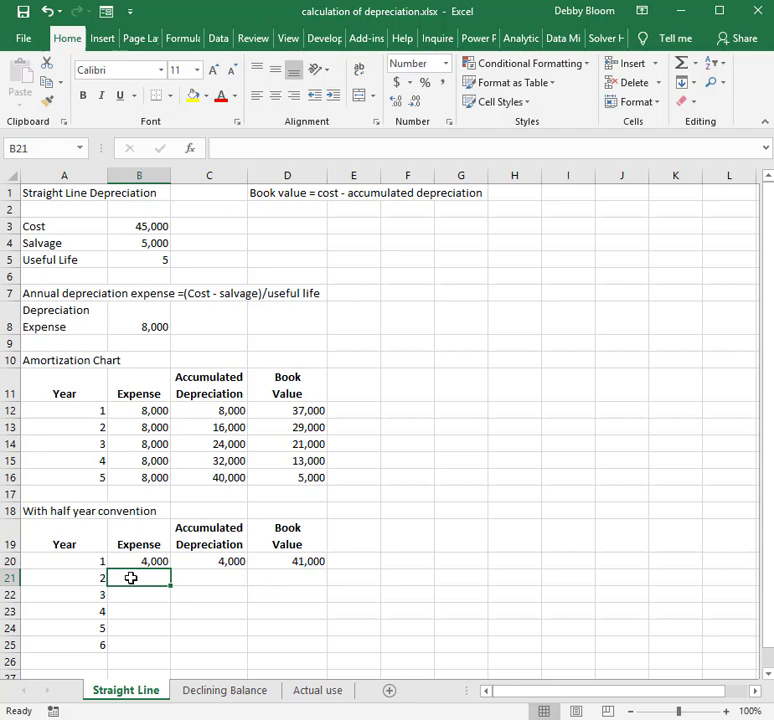
text(=)
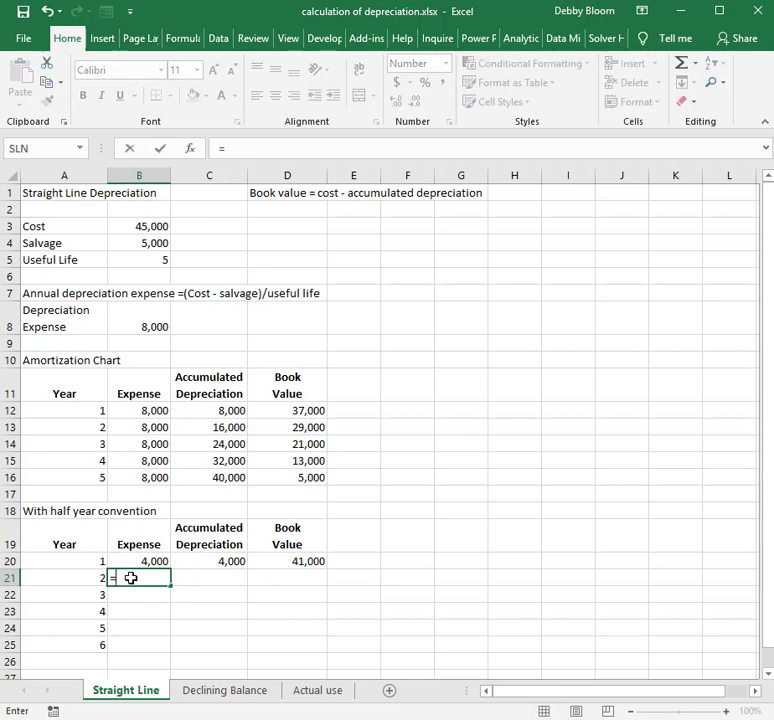
click(134, 327)
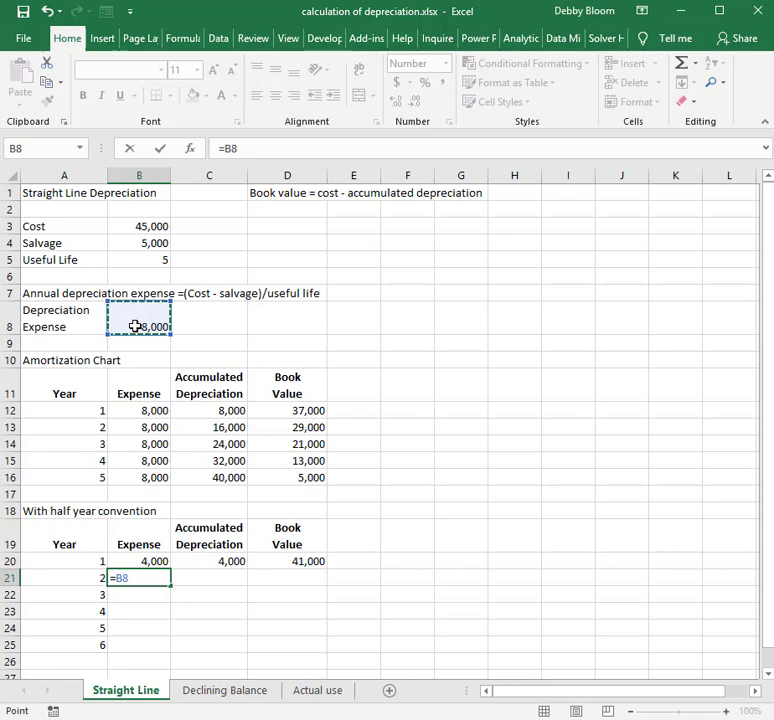
key(F4)
key(Return)
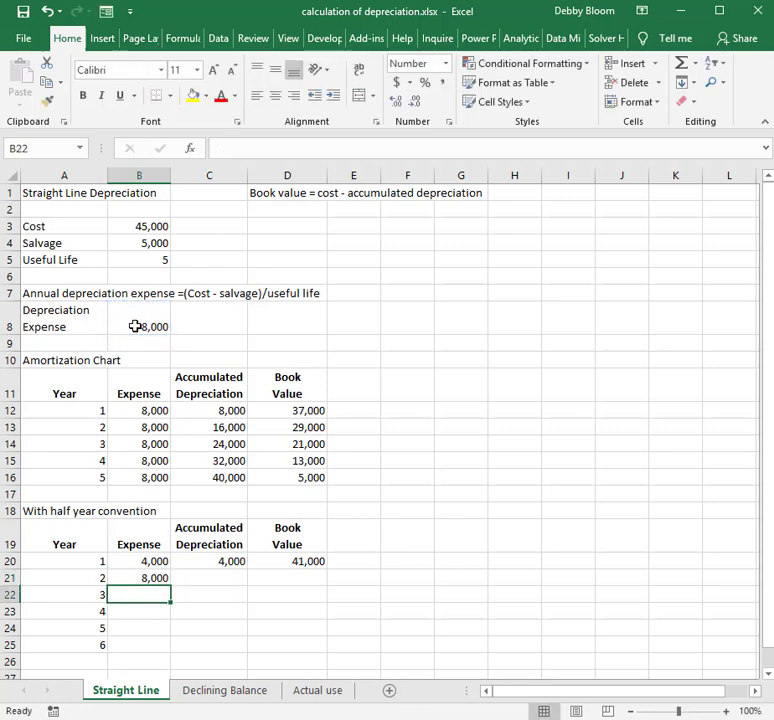
click(155, 582)
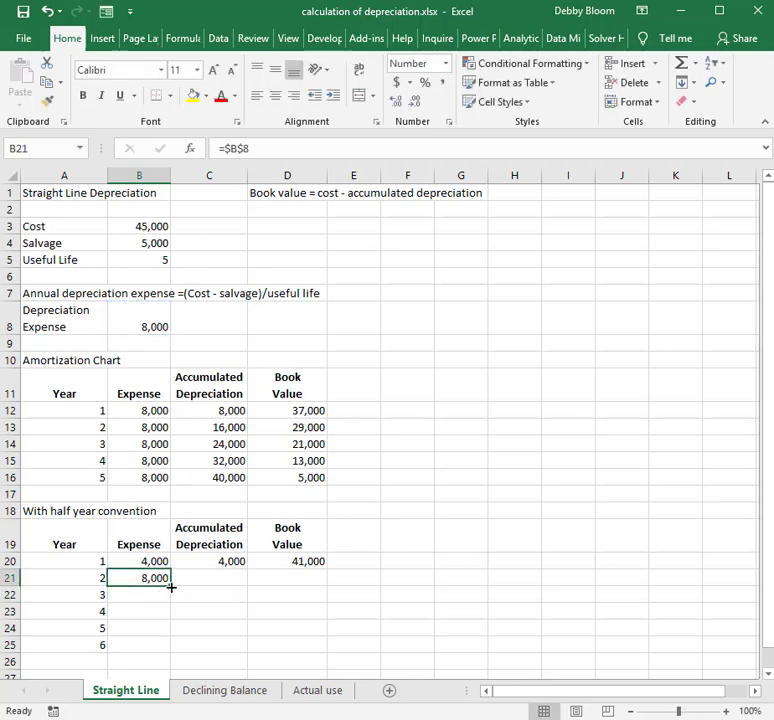
drag(171, 587, 164, 638)
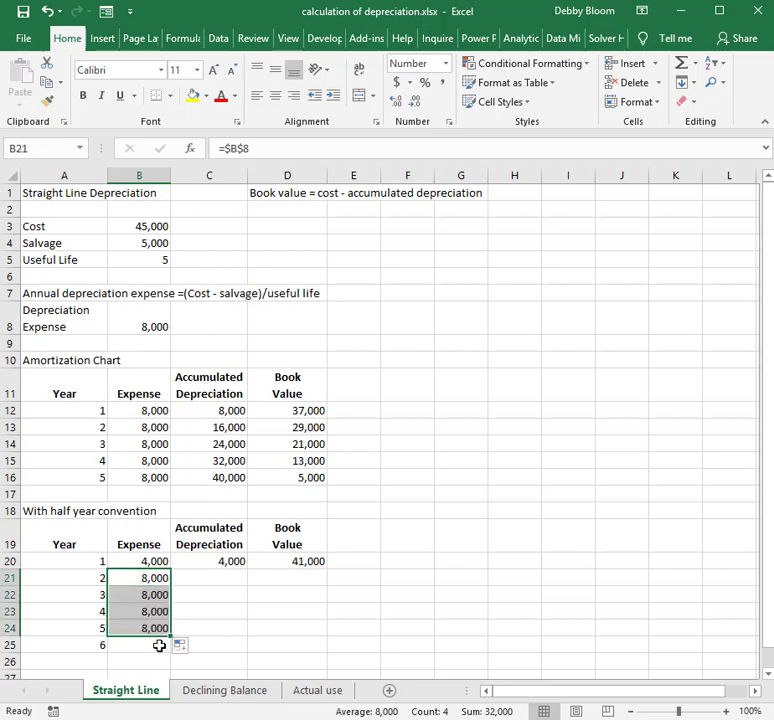
Enter the half-year expense for year 6 in B25 as =B8*.5
click(159, 645)
text(=)
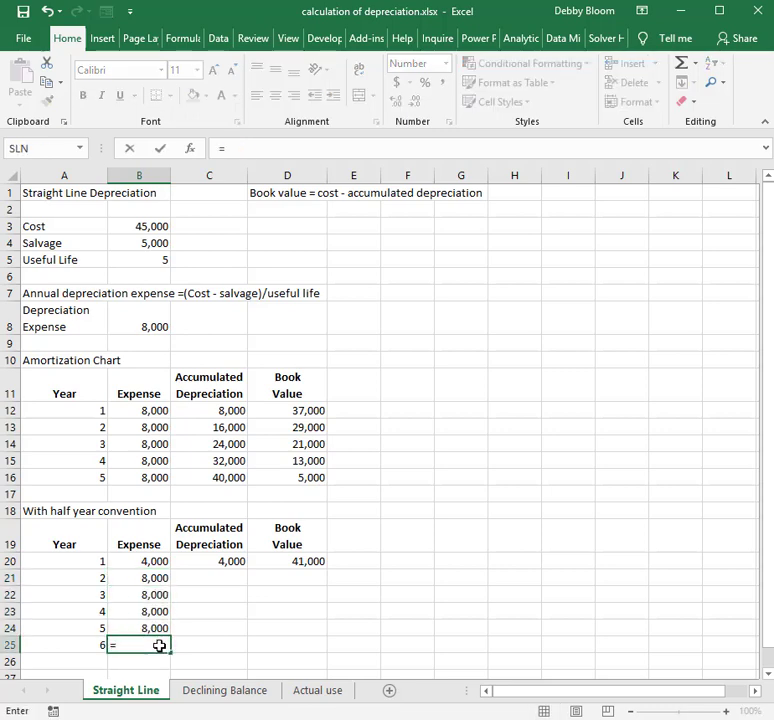
click(154, 327)
text(*)
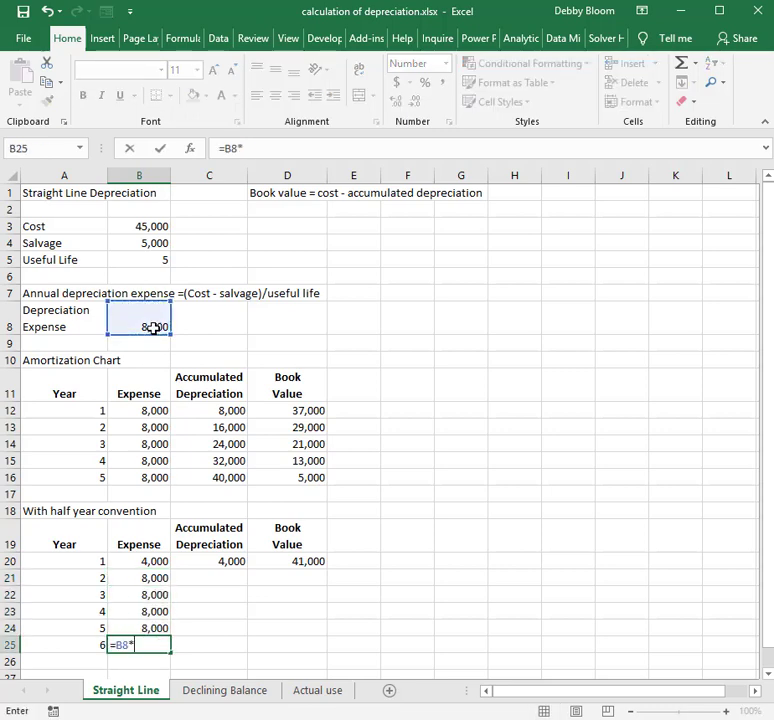
text(.5)
key(Return)
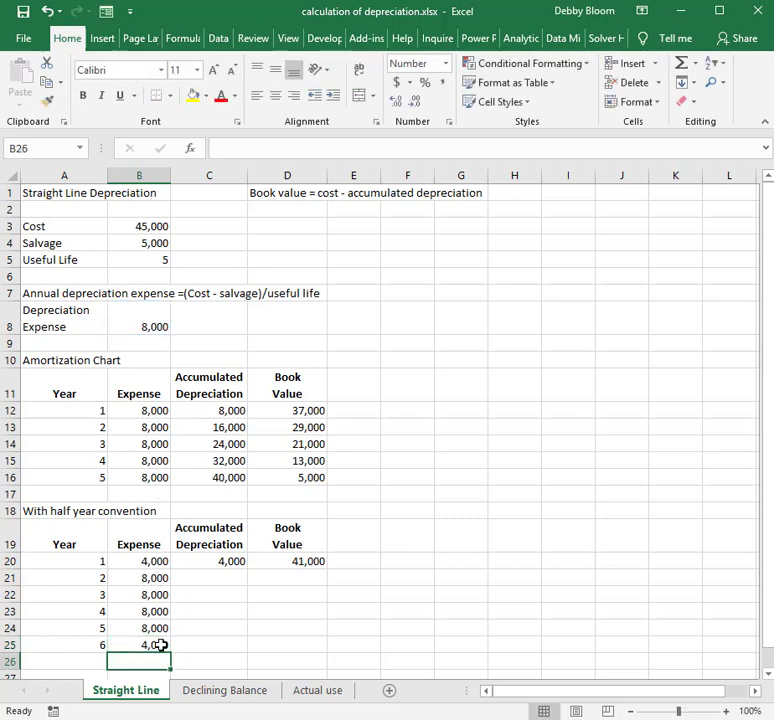
Fill the accumulated depreciation in C20 and the book value in D20 down through year 6 in row 25
click(222, 563)
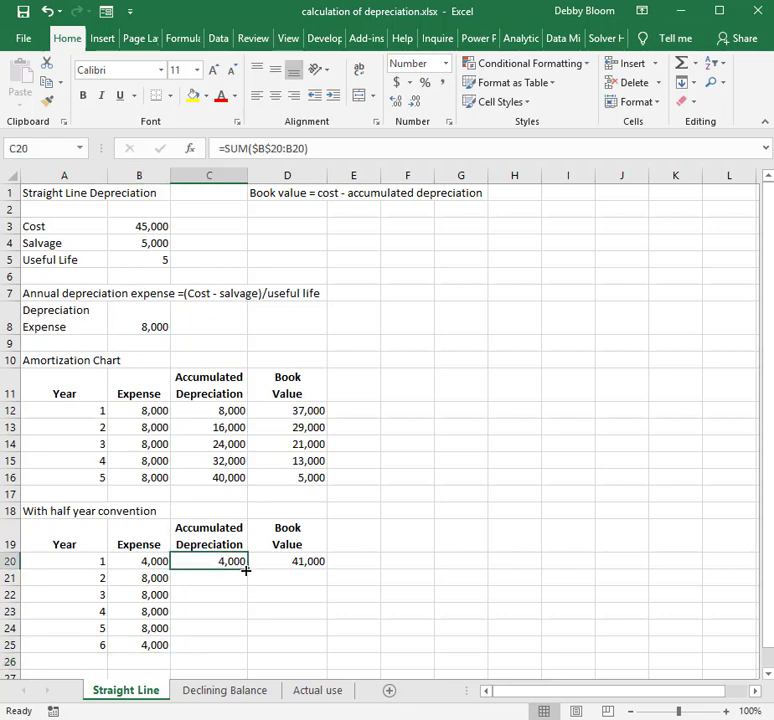
drag(246, 570, 240, 655)
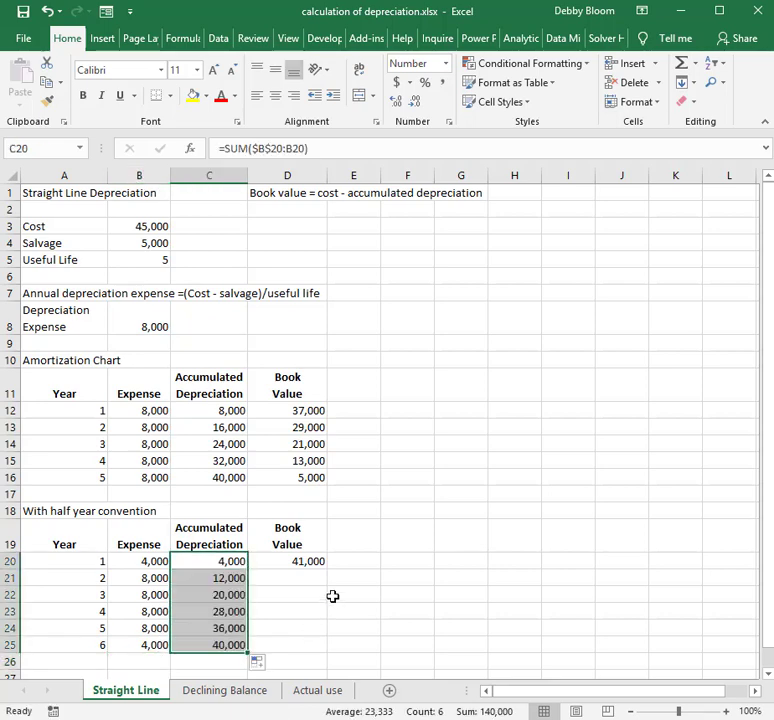
click(315, 563)
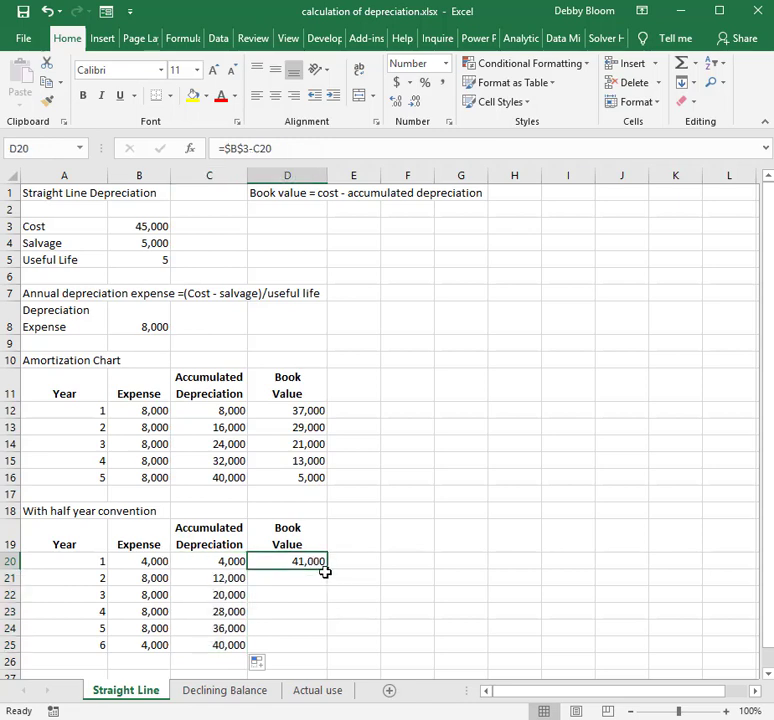
drag(327, 571, 328, 656)
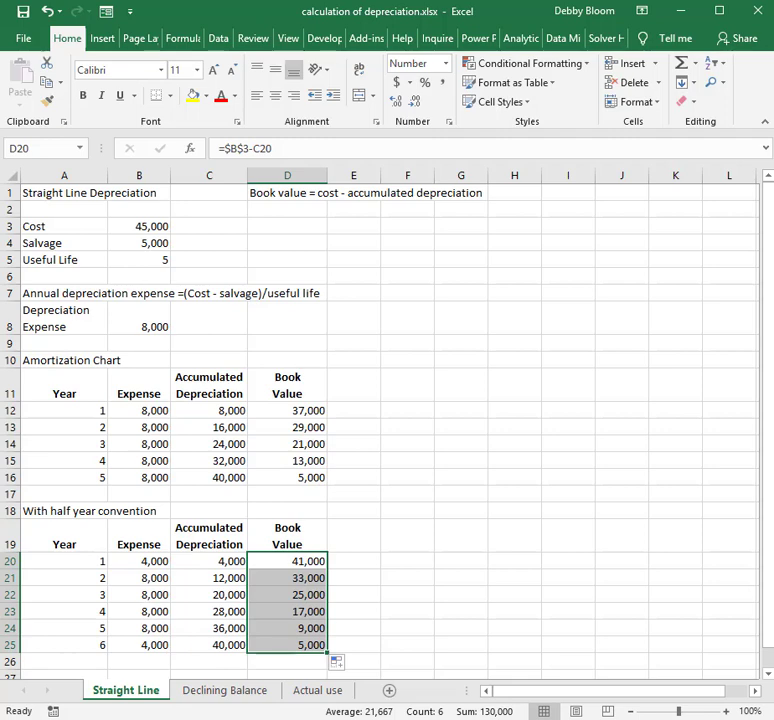
key(ctrl+Home)
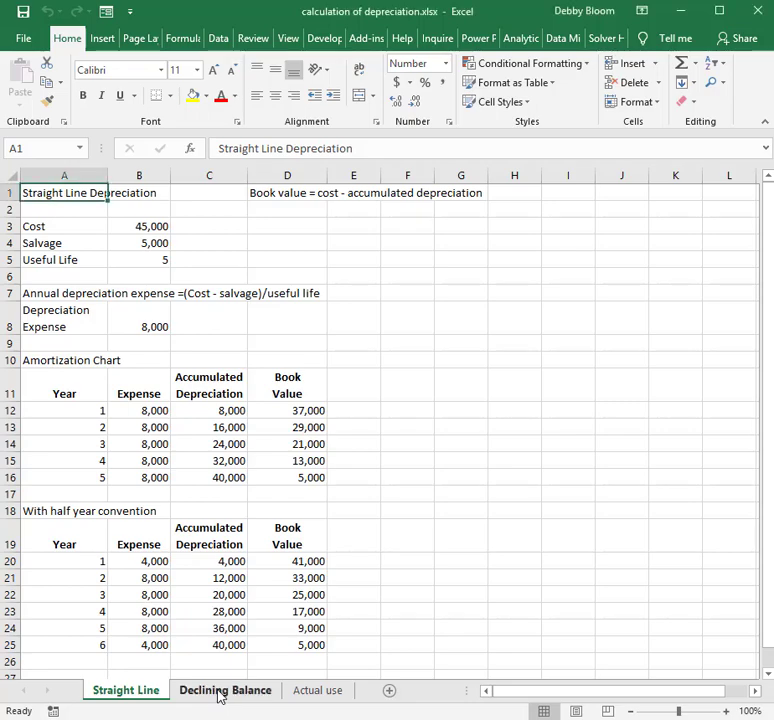
Open the Declining Balance sheet and review its cost, salvage, useful life and DDB rate inputs in B3 to B6
click(220, 692)
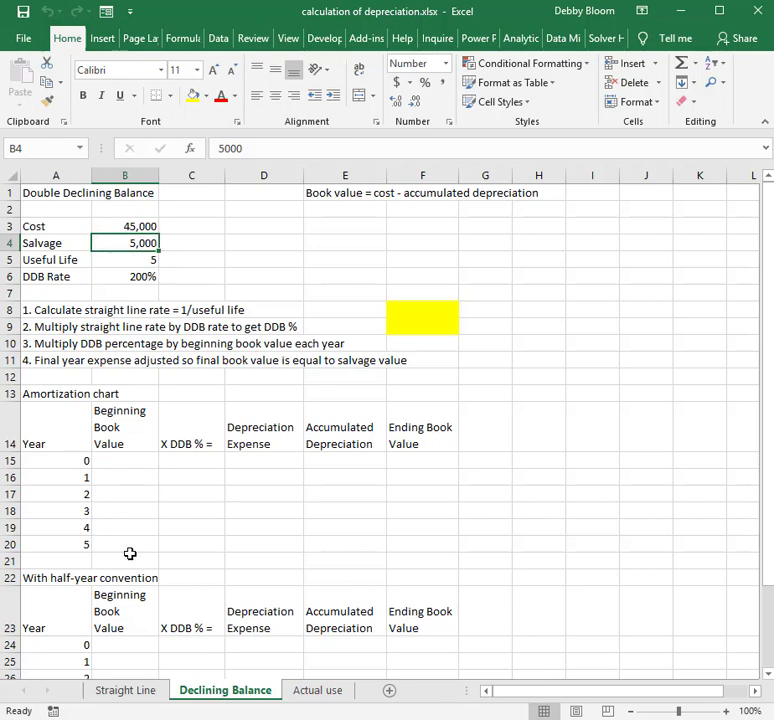
click(150, 224)
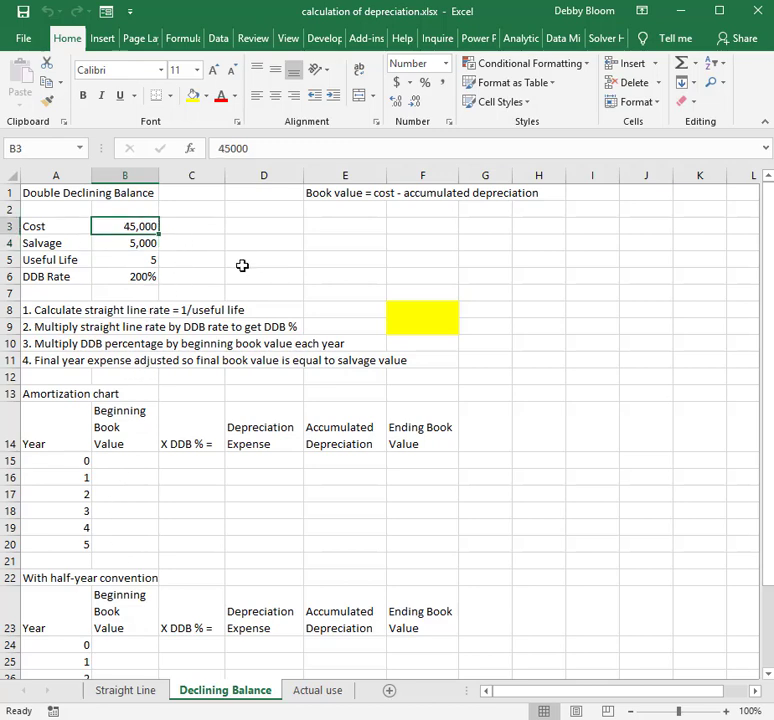
click(124, 243)
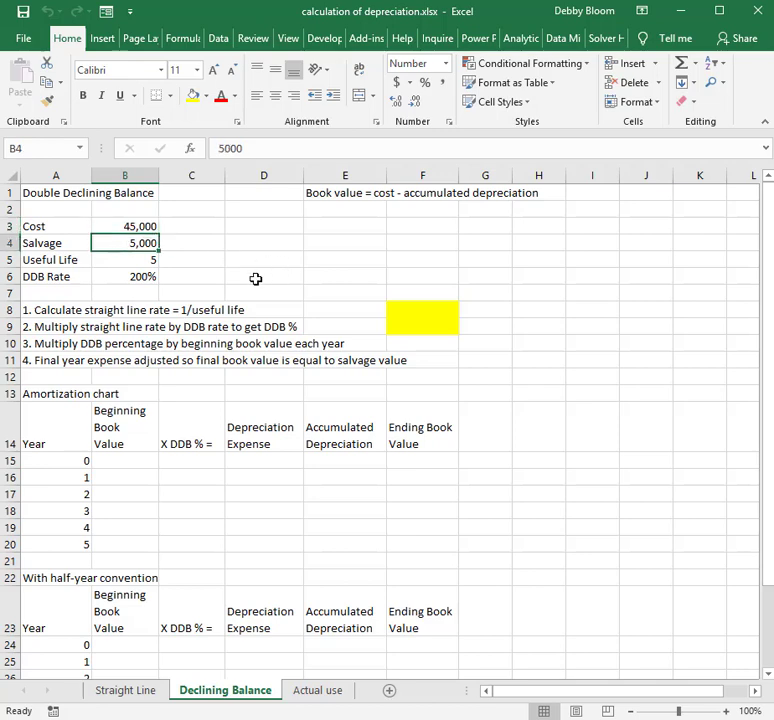
click(117, 260)
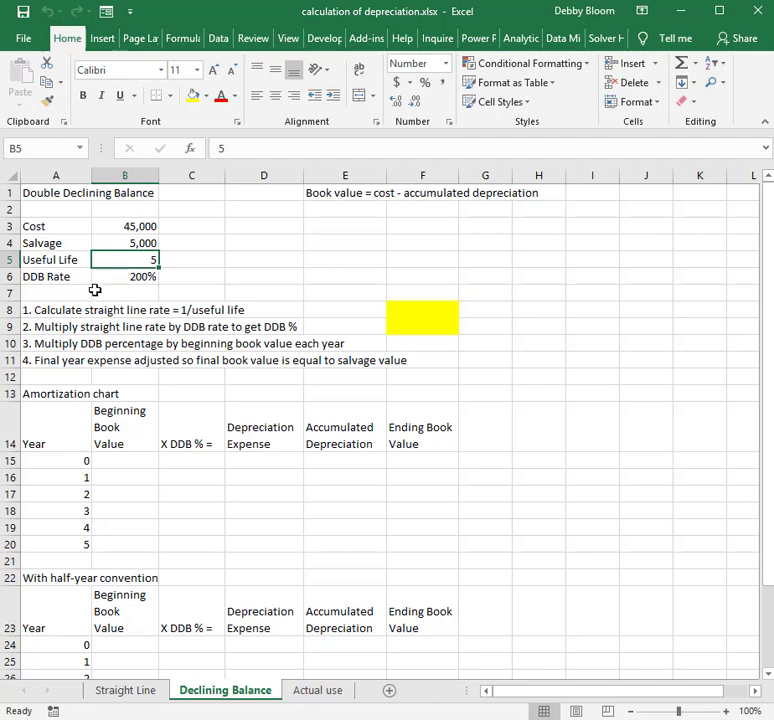
click(112, 274)
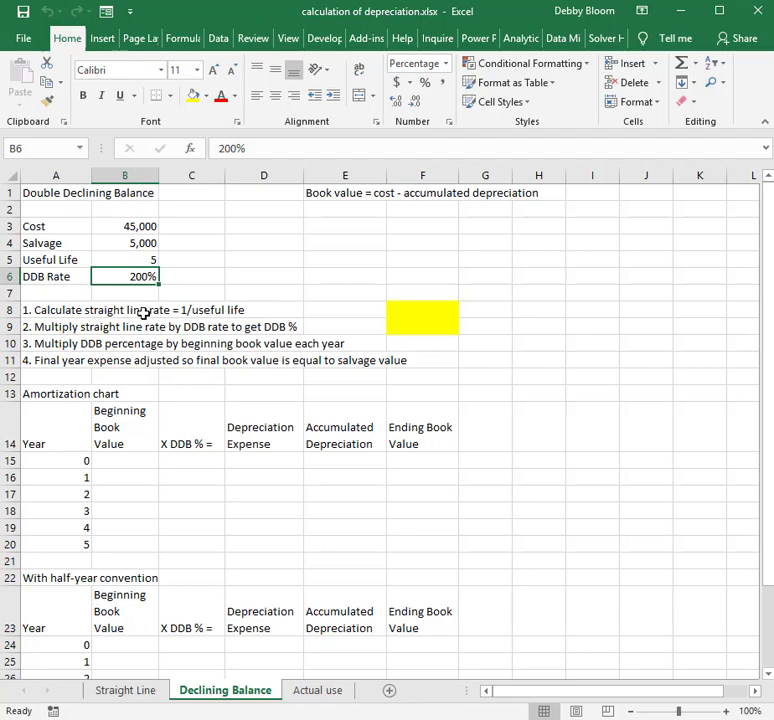
Calculate the straight line rate in F8 of the Declining Balance sheet with =1/B5
click(408, 307)
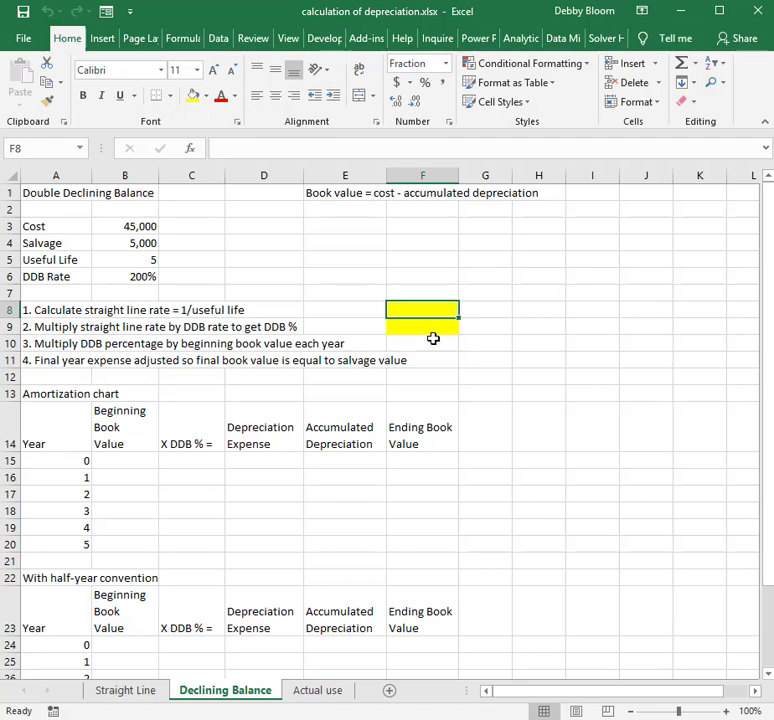
text(=)
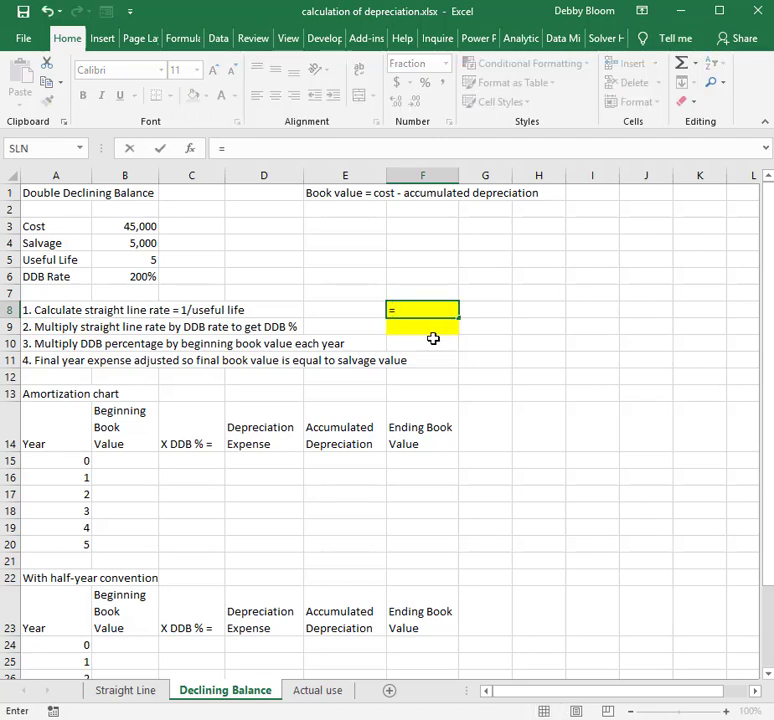
text(1/)
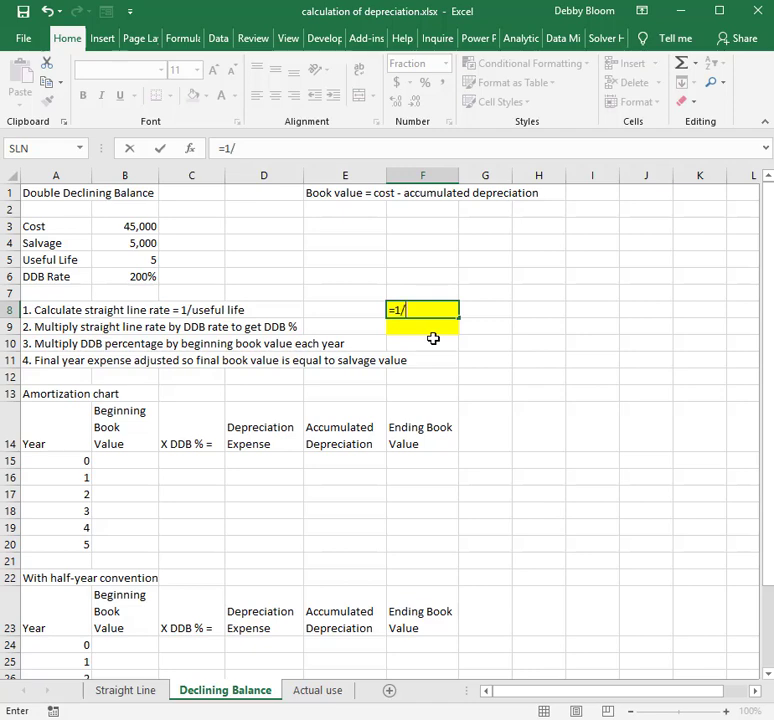
click(130, 255)
key(Return)
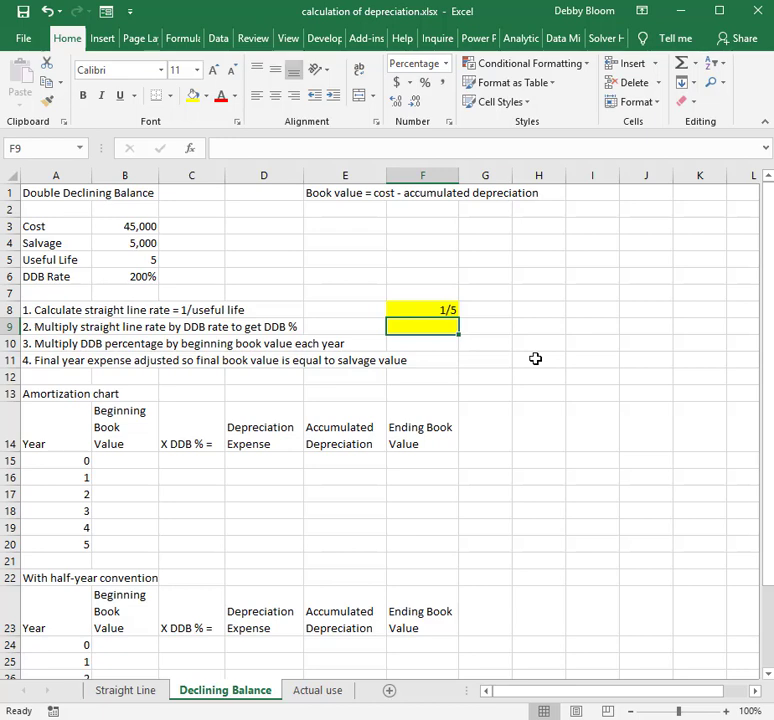
Calculate the DDB percentage in F9 by multiplying the DDB rate by the straight line rate with =B6*F8
click(111, 278)
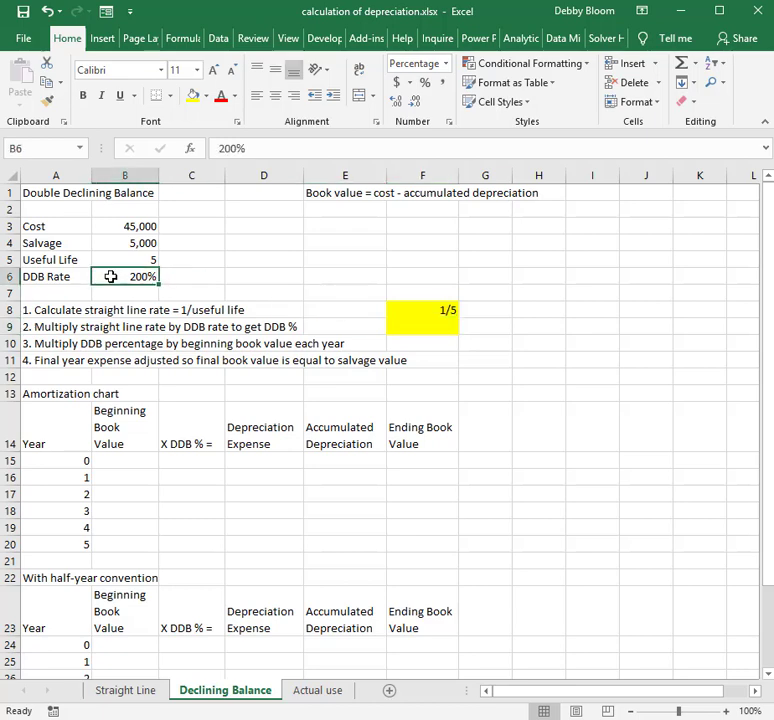
click(443, 310)
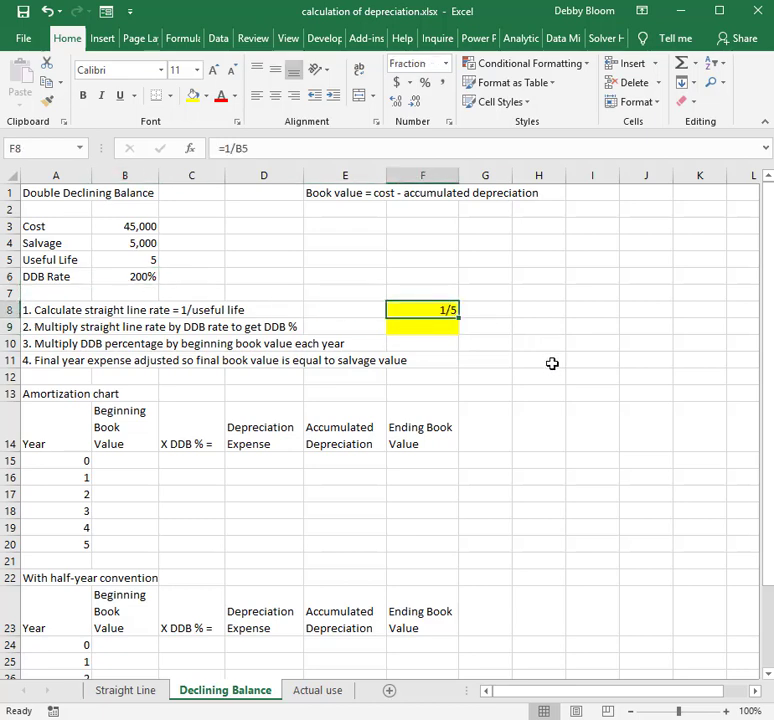
click(427, 322)
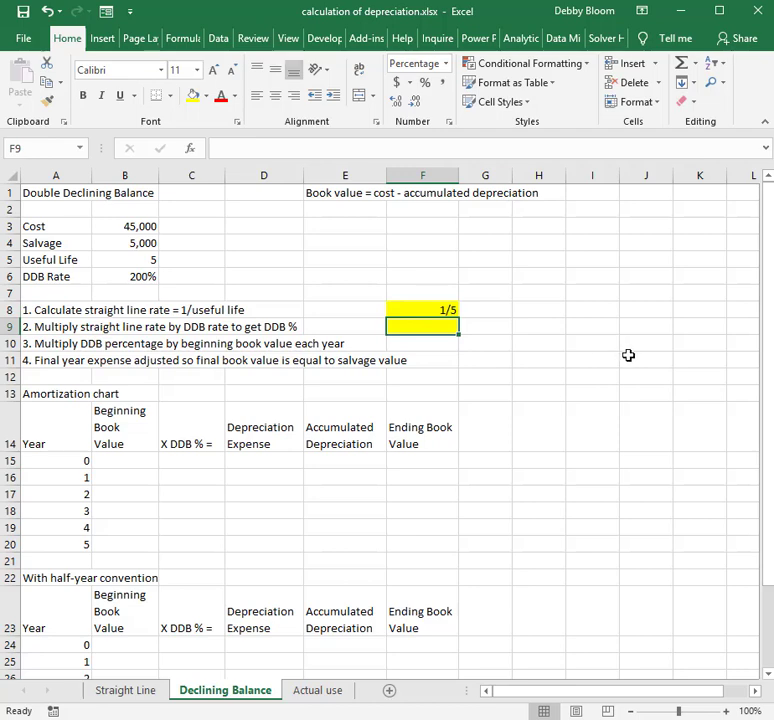
text(=)
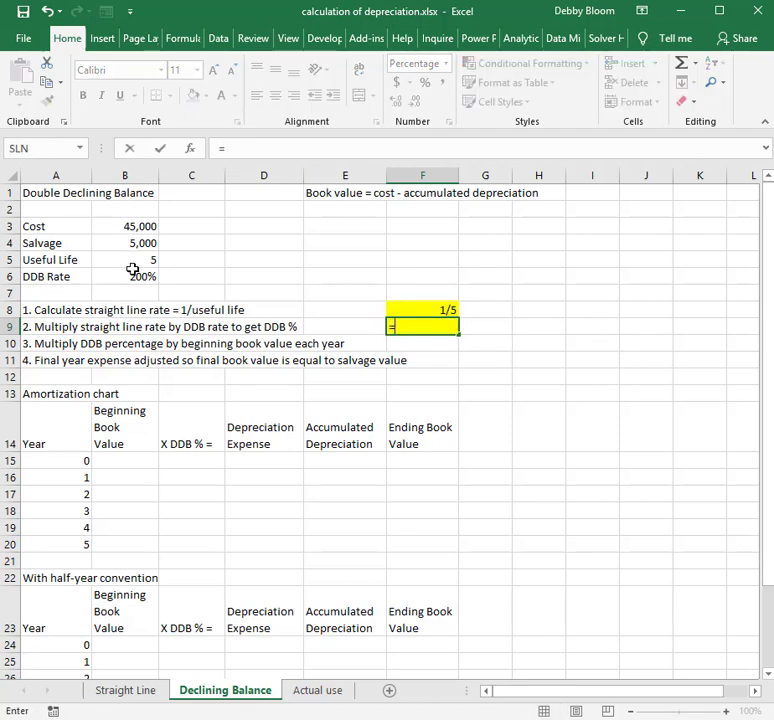
click(133, 277)
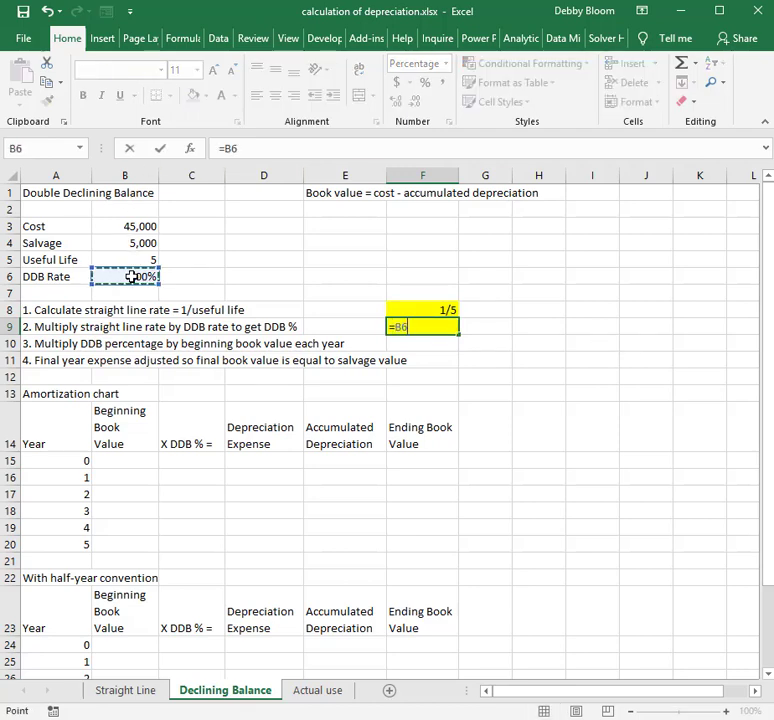
text(*)
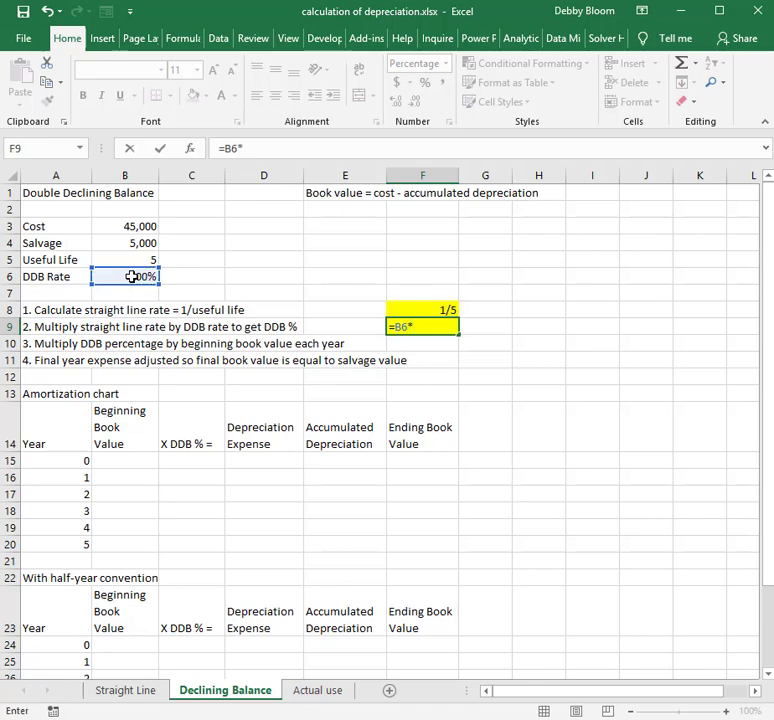
click(440, 306)
key(Return)
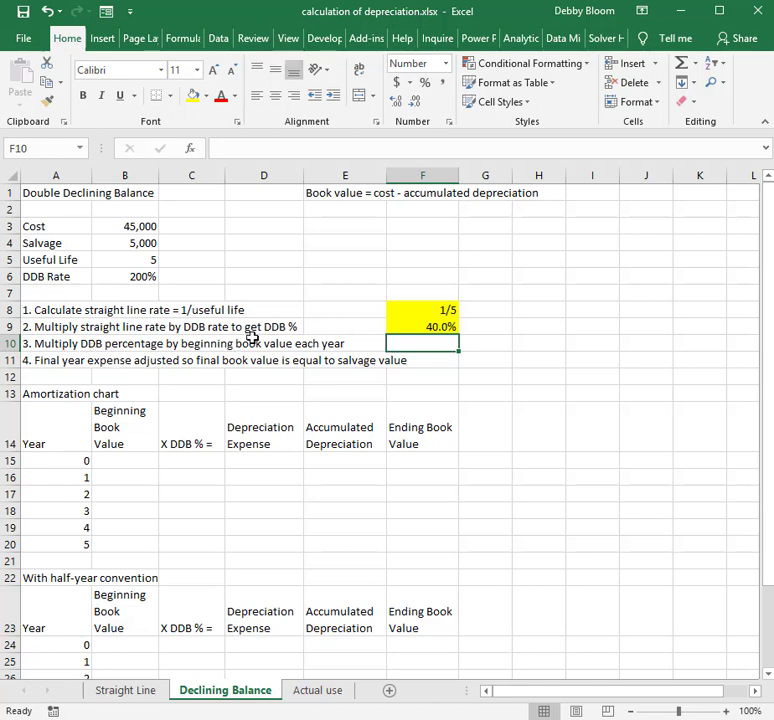
Enter the year 0 ending book value in F15 of the amortization chart as =B3, the asset's cost
click(432, 326)
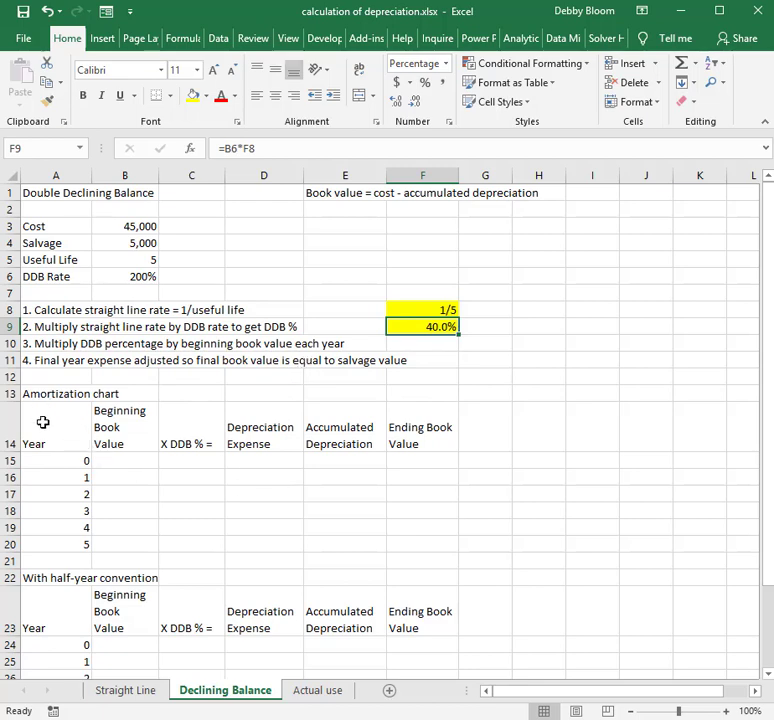
drag(43, 423, 436, 550)
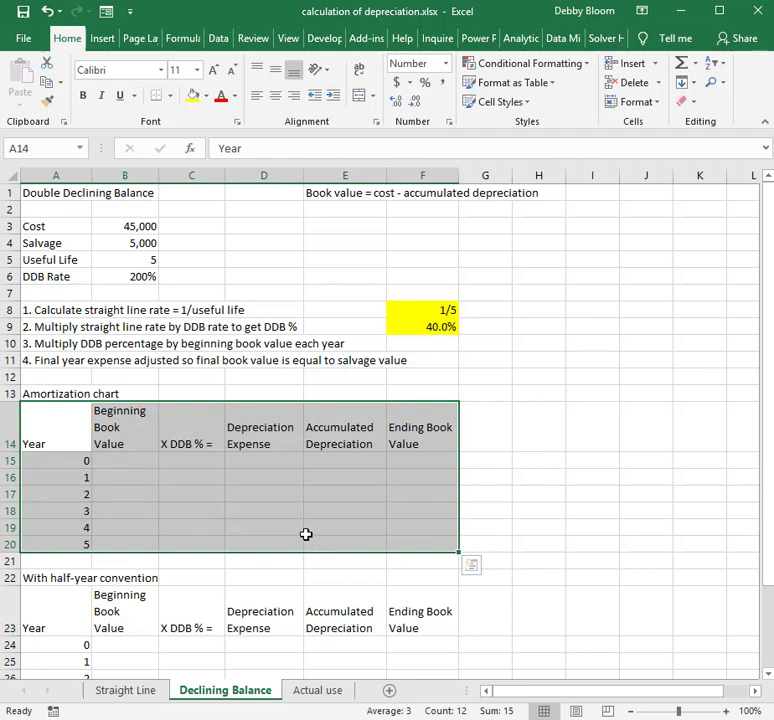
click(438, 461)
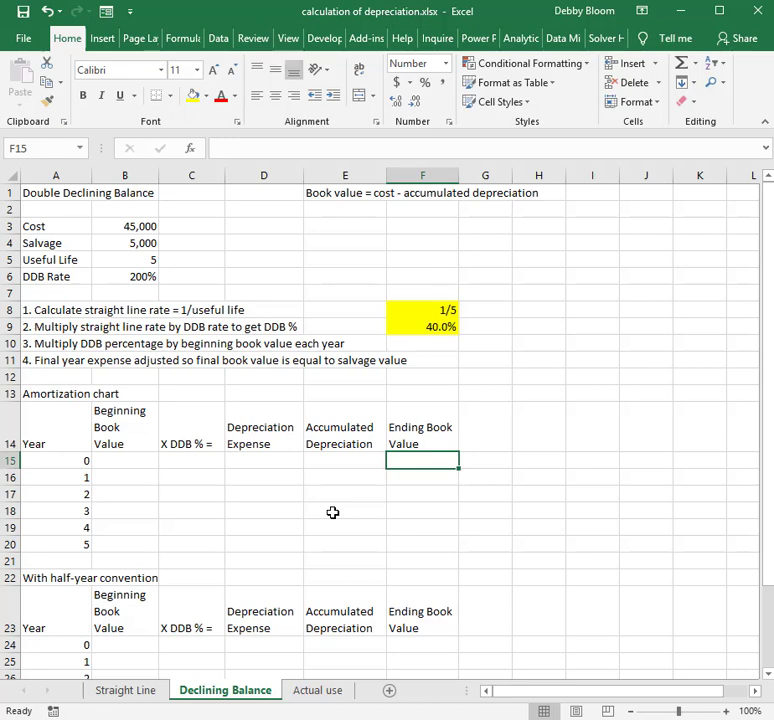
text(=)
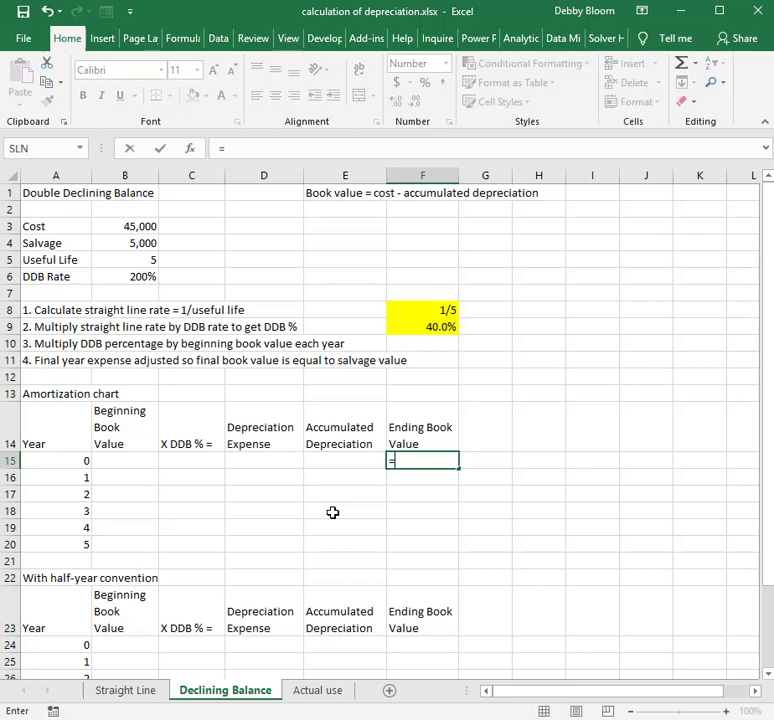
click(119, 226)
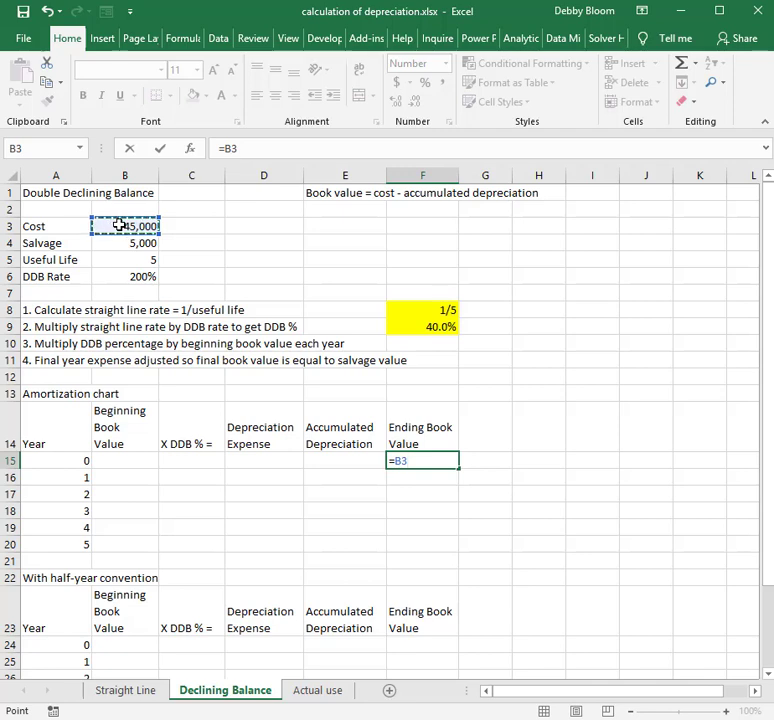
key(Return)
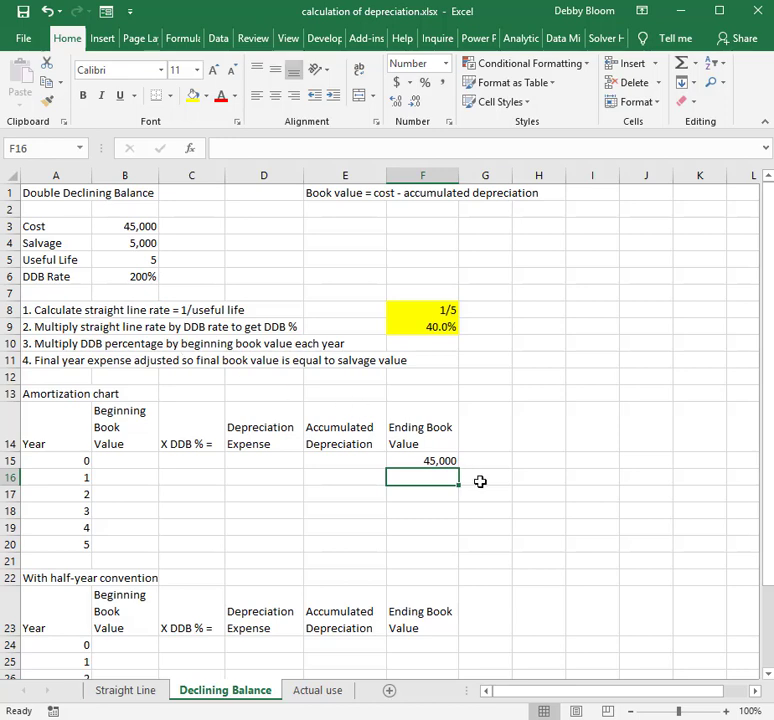
Set the year 1 beginning book value in B16 to the prior ending book value with =F15
click(146, 478)
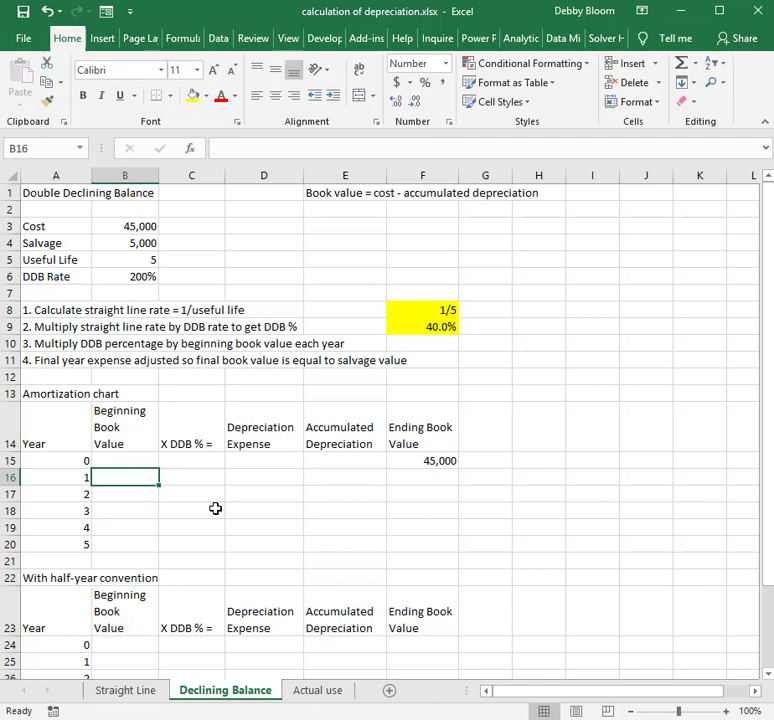
text(=)
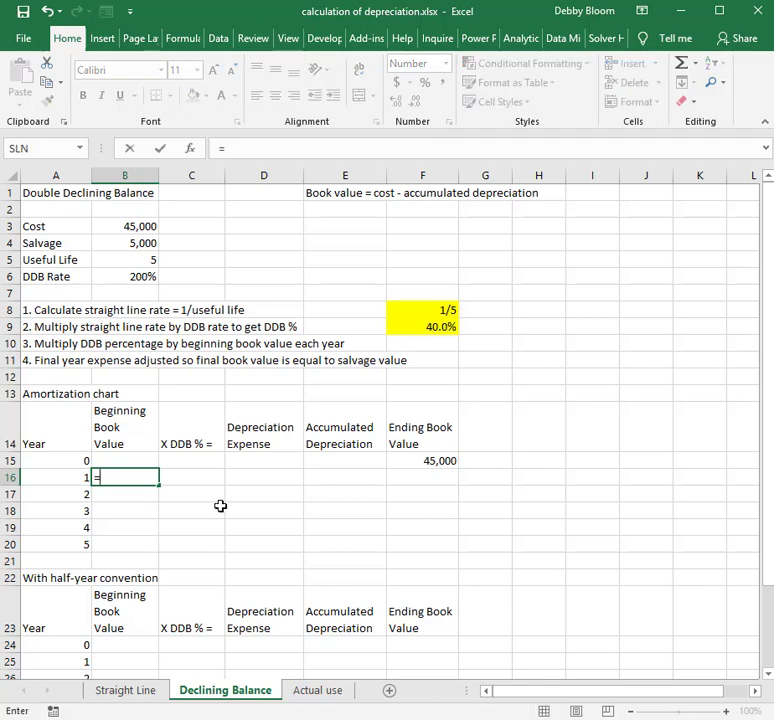
click(408, 460)
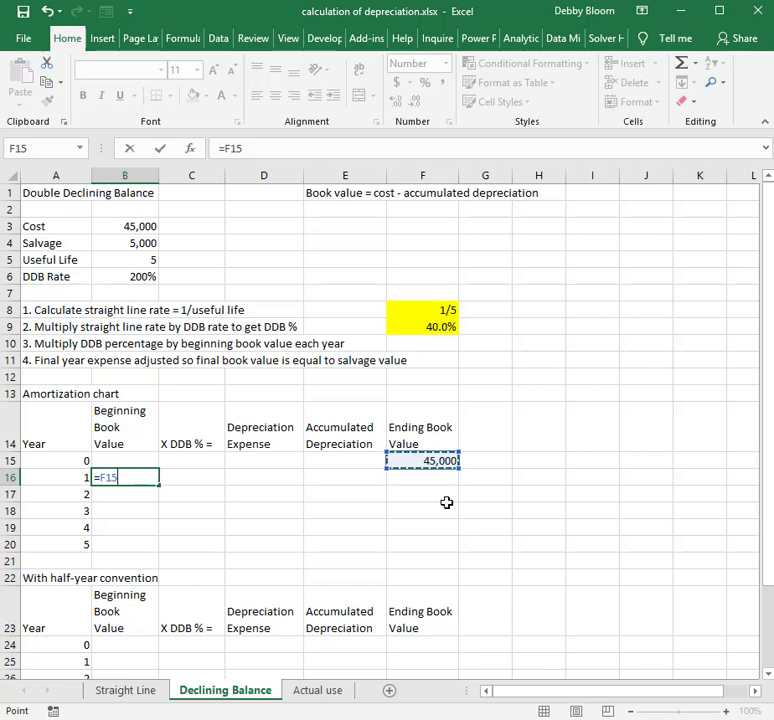
key(Return)
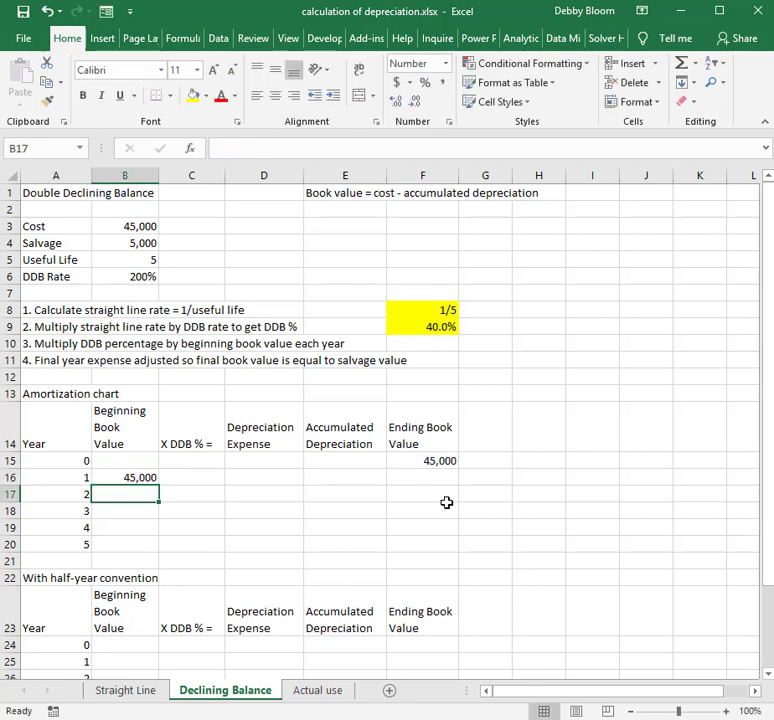
Enter the year 1 DDB percentage in C16 as the absolute reference =$F$9 and format C16:C20 as percentages
click(203, 482)
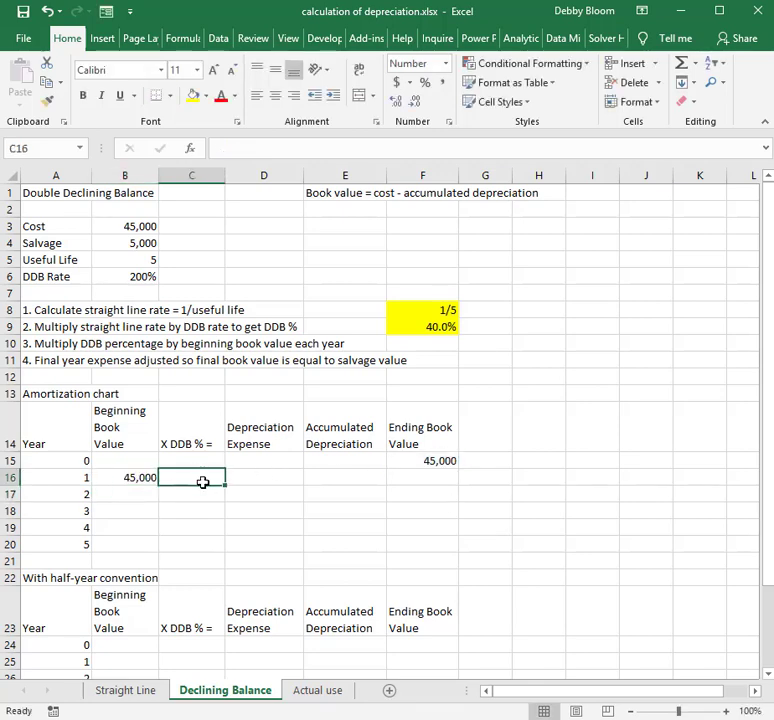
text(=)
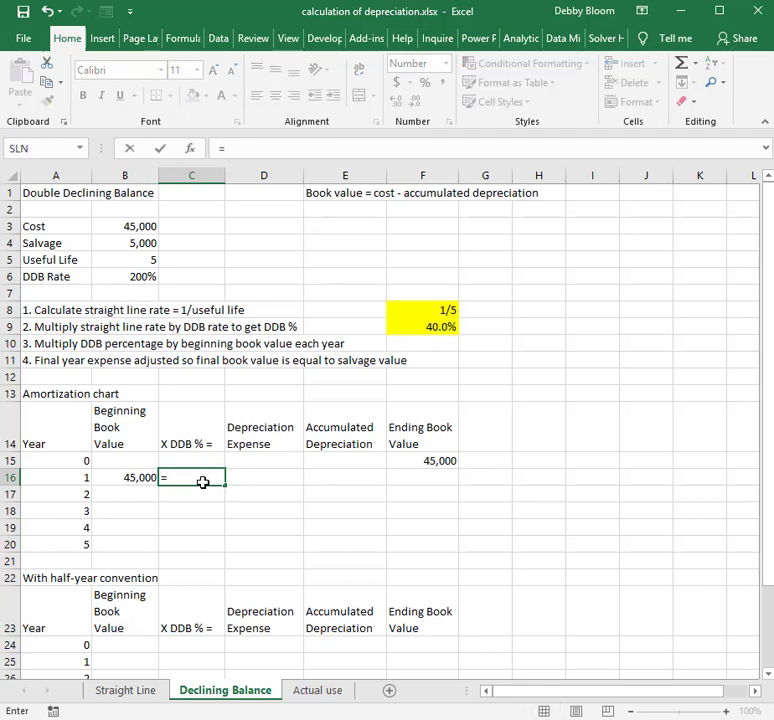
click(421, 324)
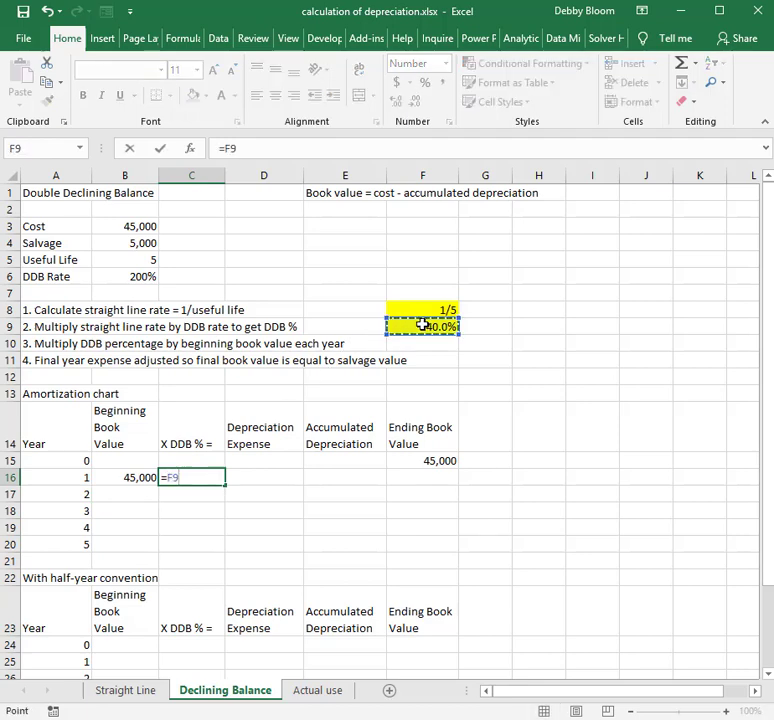
key(F4)
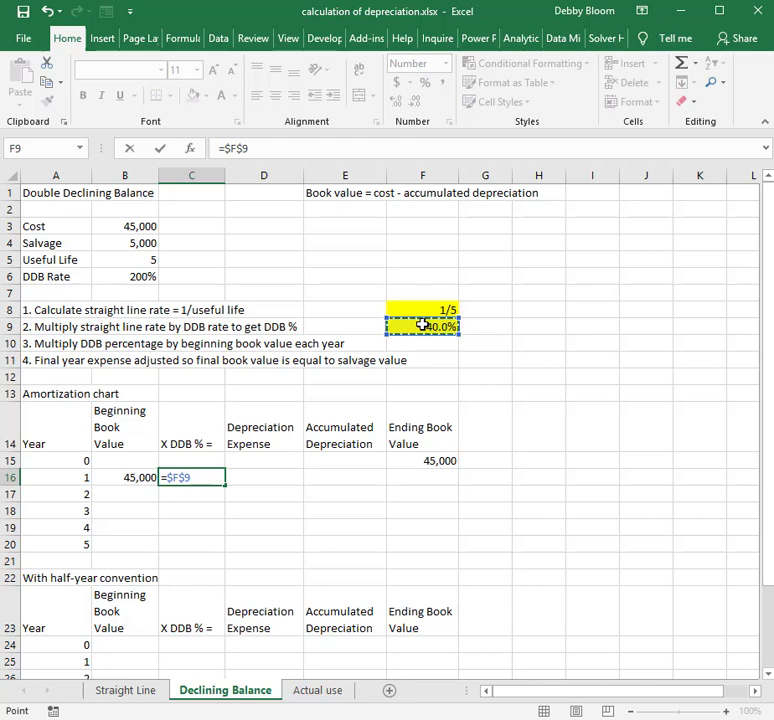
key(Return)
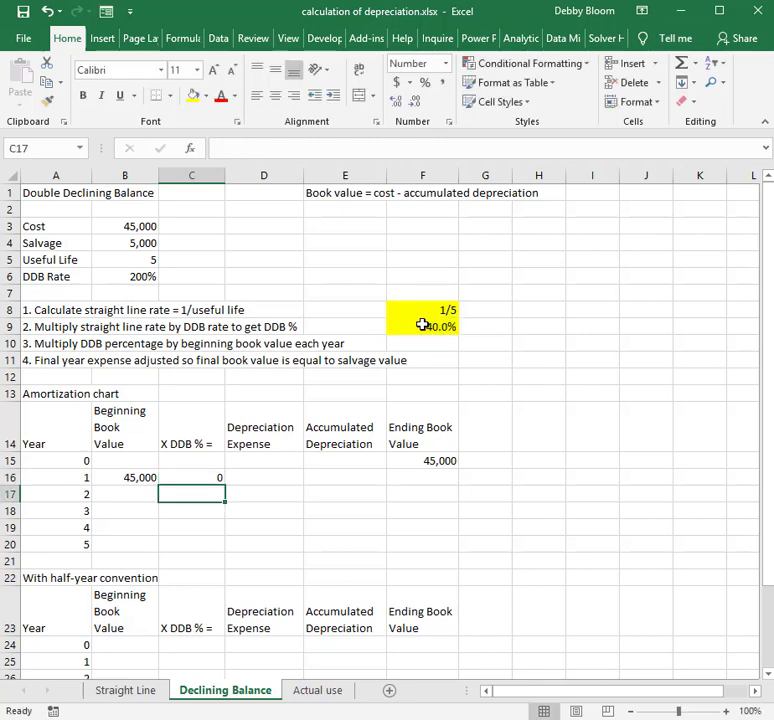
drag(212, 480, 218, 541)
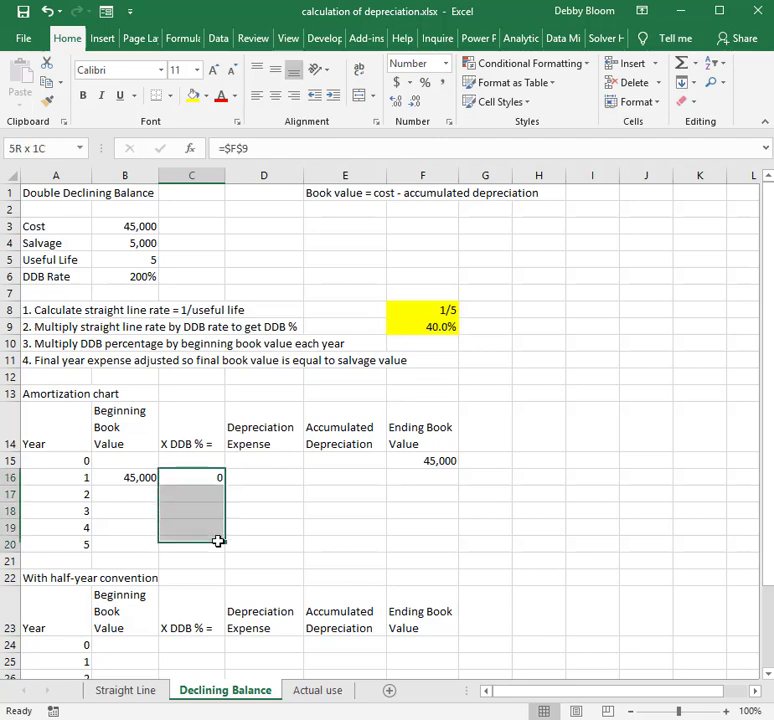
click(424, 83)
Calculate the year 1 depreciation expense in D16 with =B16*C16
click(294, 482)
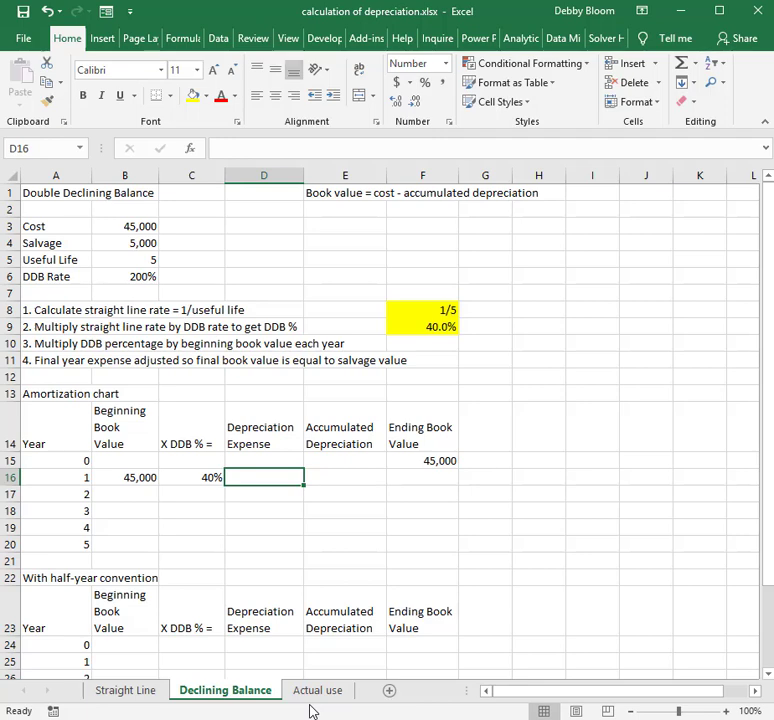
text(=)
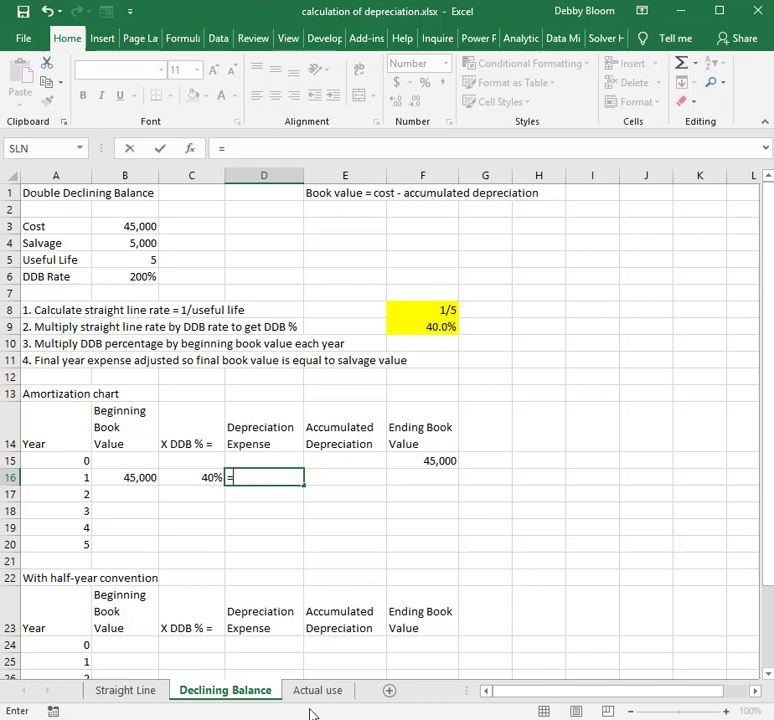
click(125, 479)
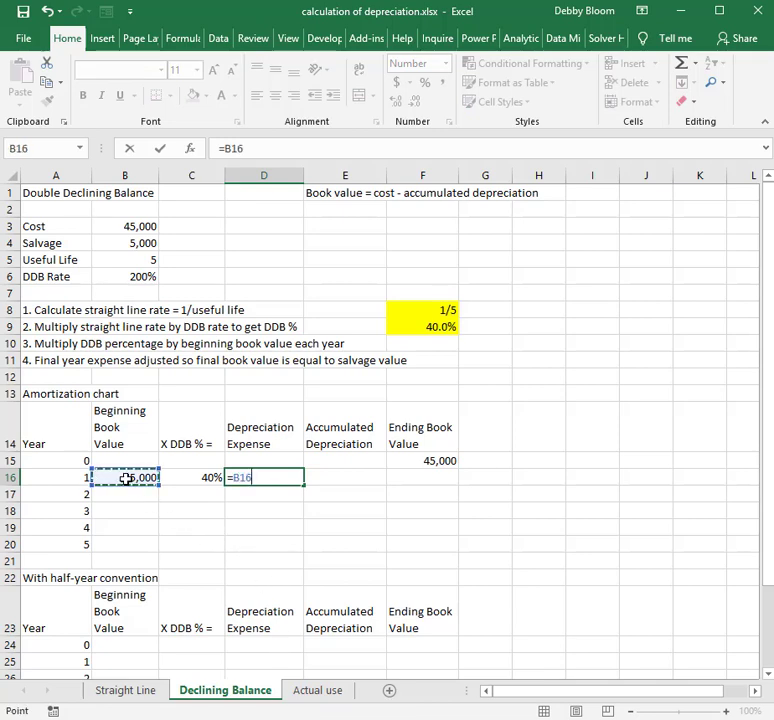
text(*)
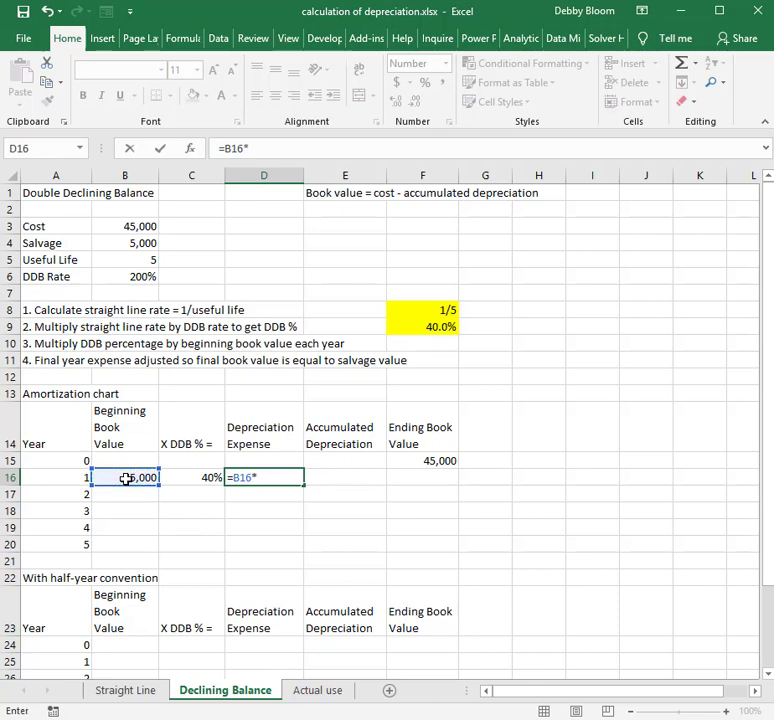
click(187, 479)
key(Return)
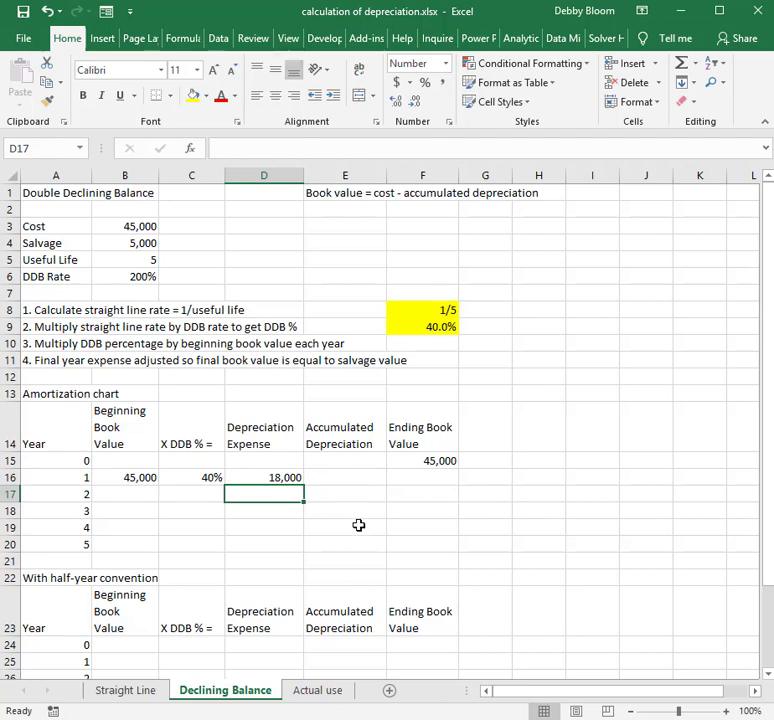
Calculate the year 1 accumulated depreciation in E16 as a running total with =SUM($D$16:D16), anchoring only the start of the range
click(361, 478)
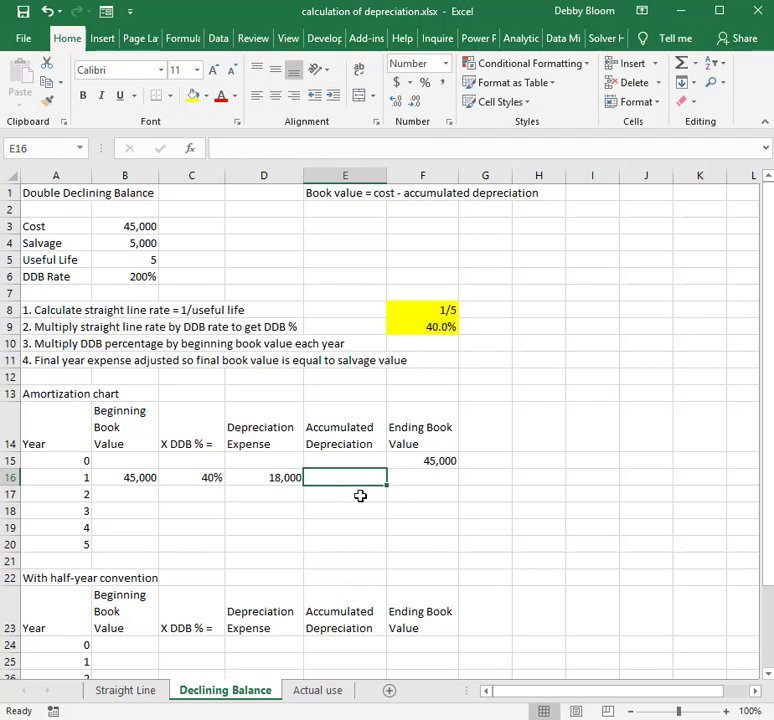
text(=)
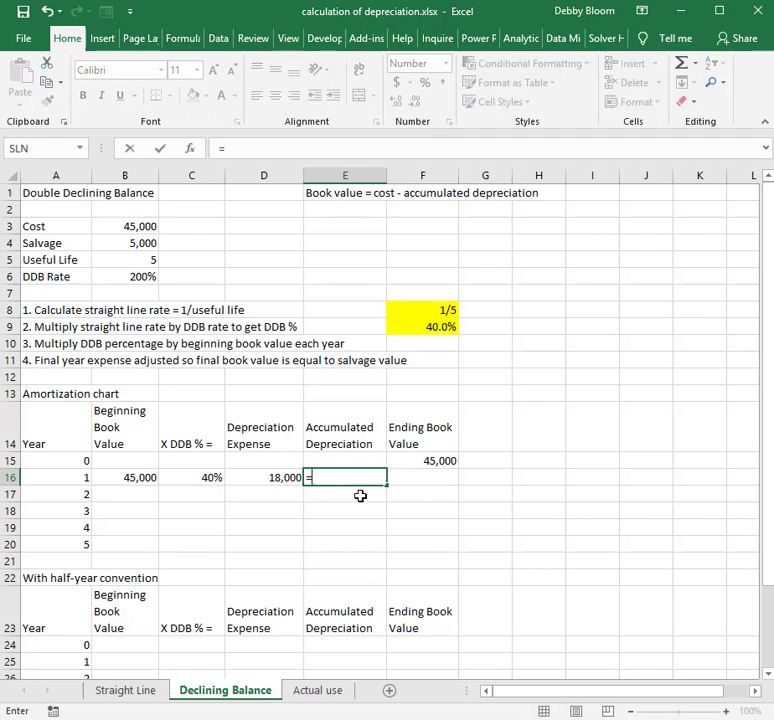
text(sum)
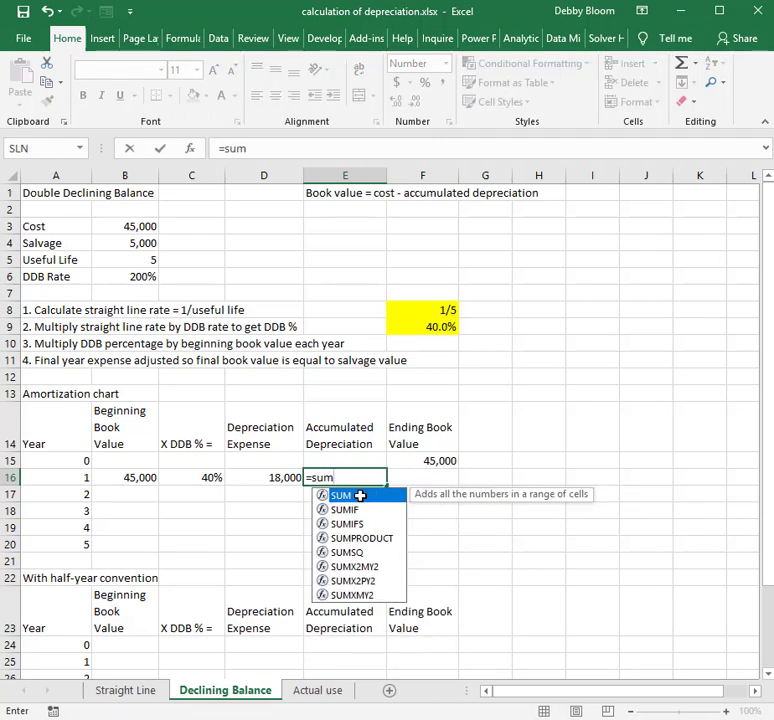
text(()
click(273, 480)
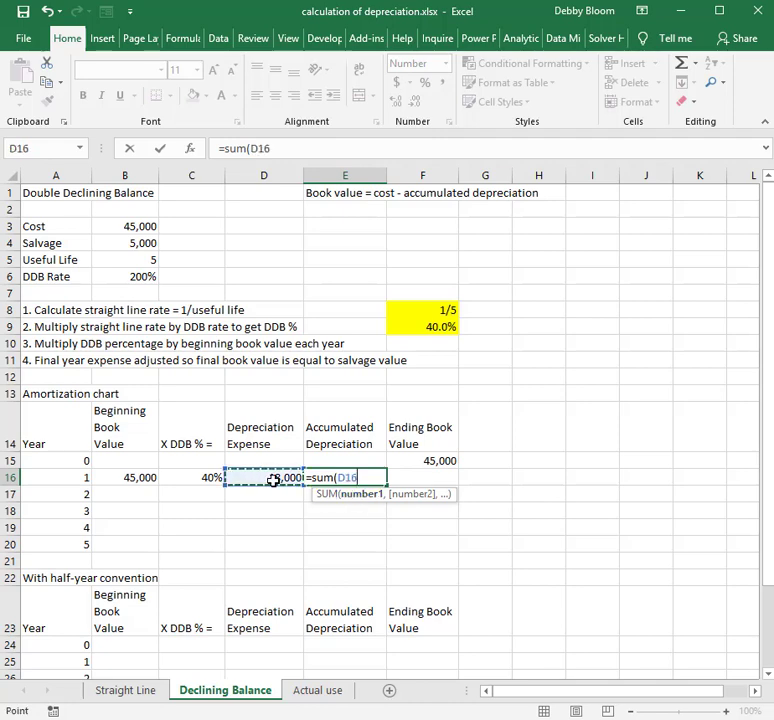
key(F8)
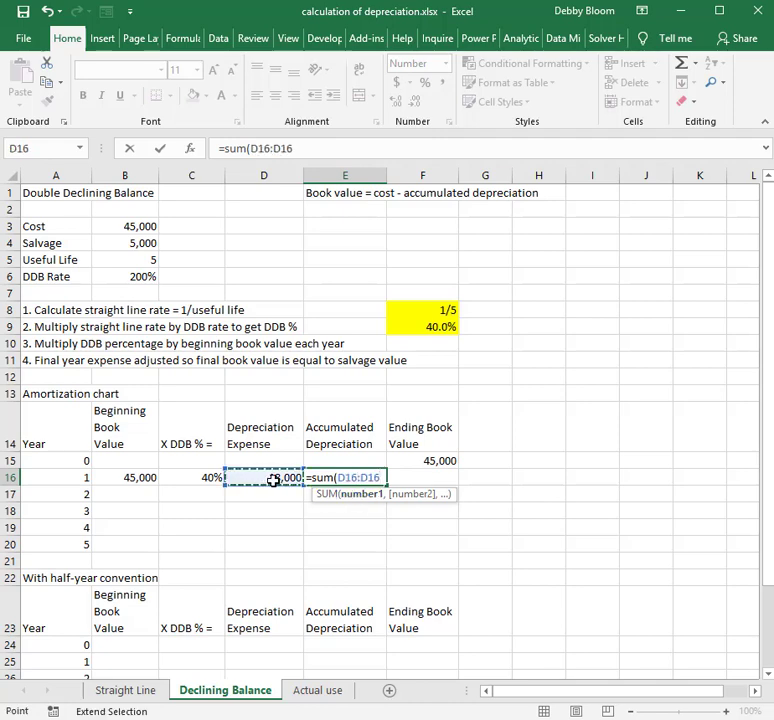
text())
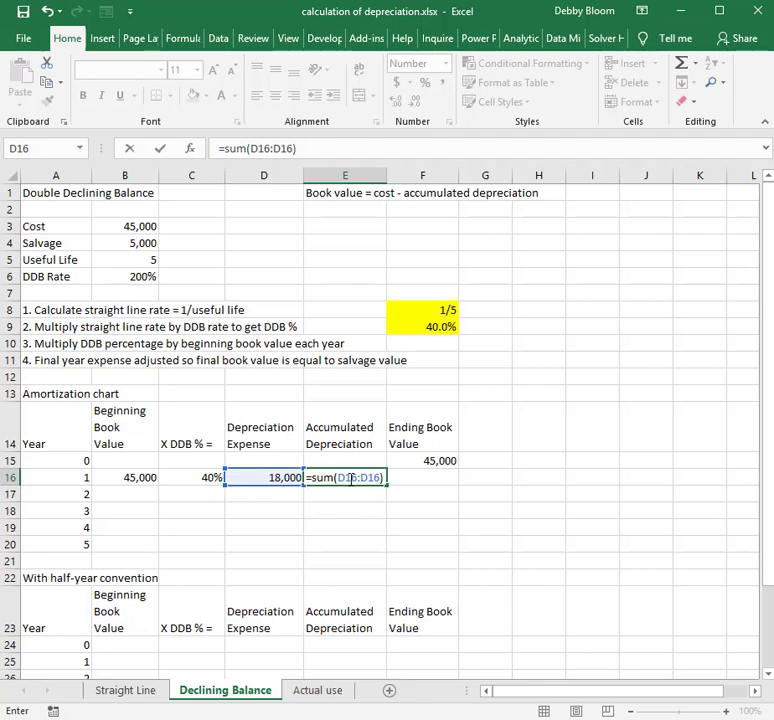
key(F2)
key(Left)
key(Left)
key(Left)
key(Left)
key(Left)
key(Left)
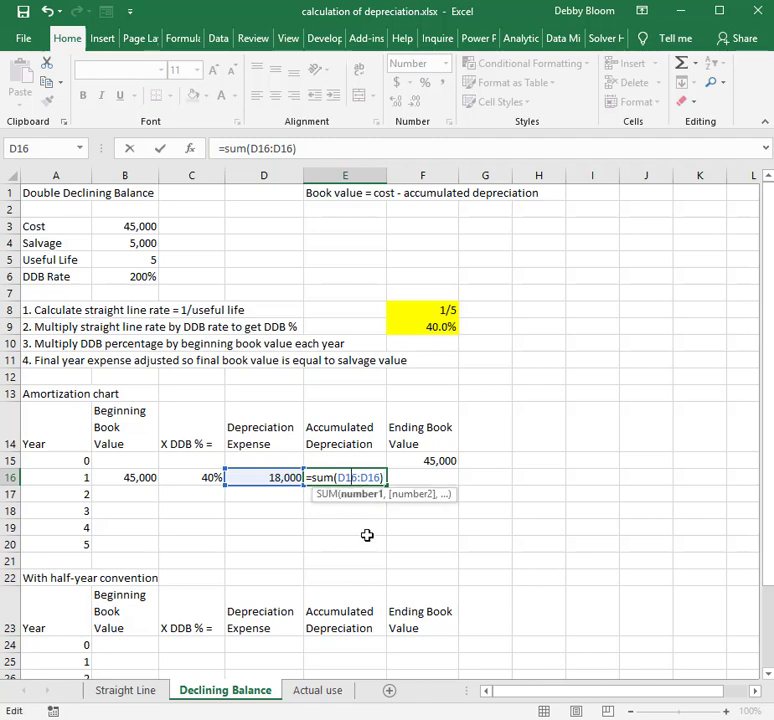
key(F4)
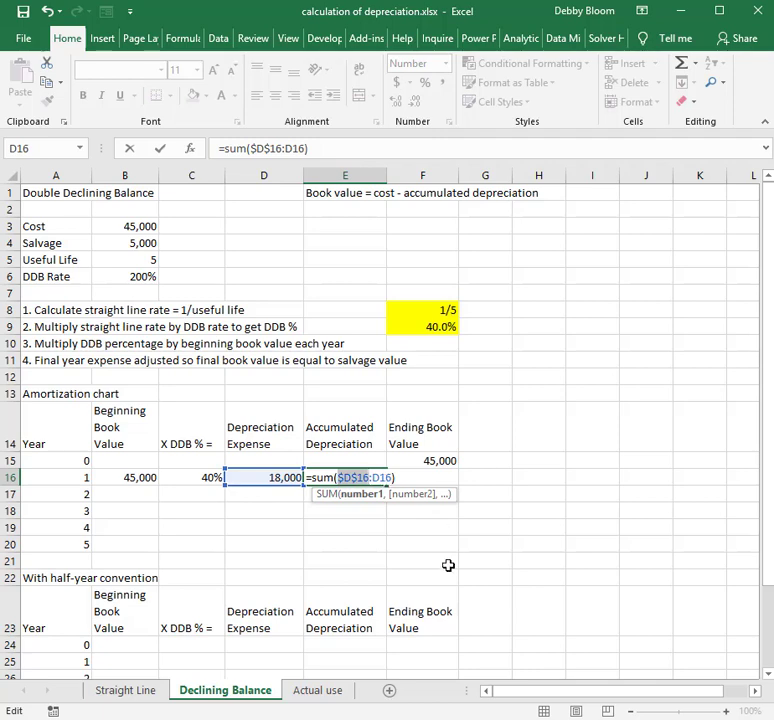
key(Return)
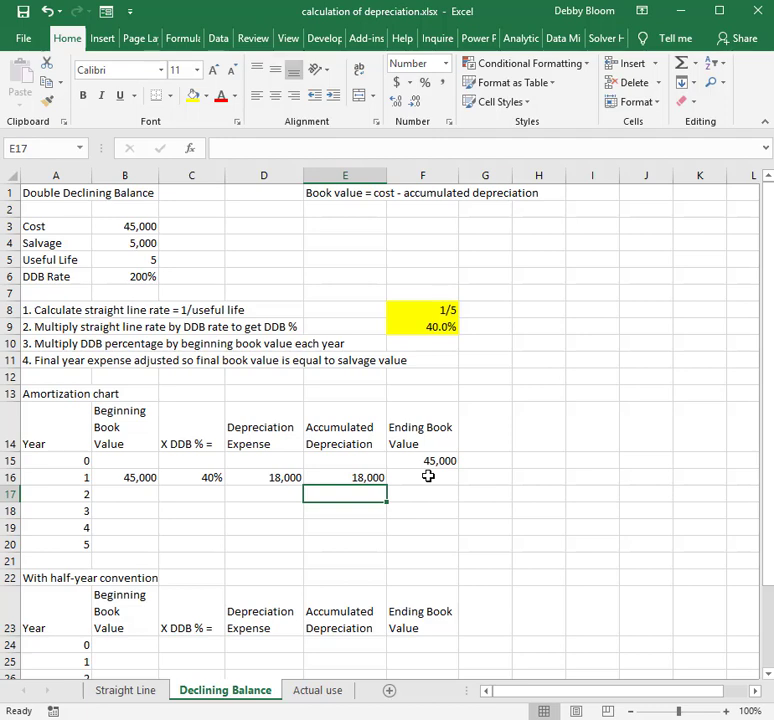
Calculate the year 1 ending book value in F16 as cost minus accumulated depreciation with =$B$3-E16
click(428, 476)
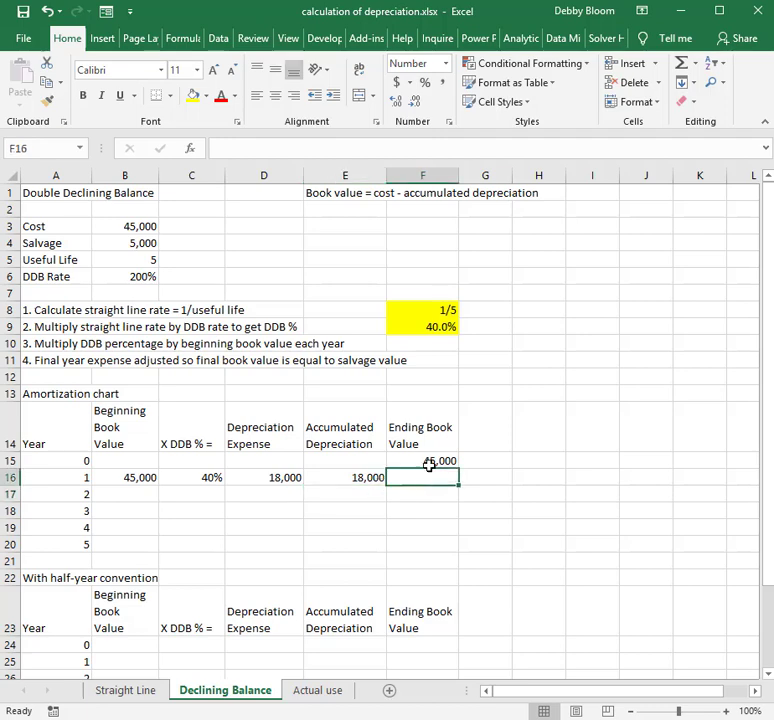
click(338, 195)
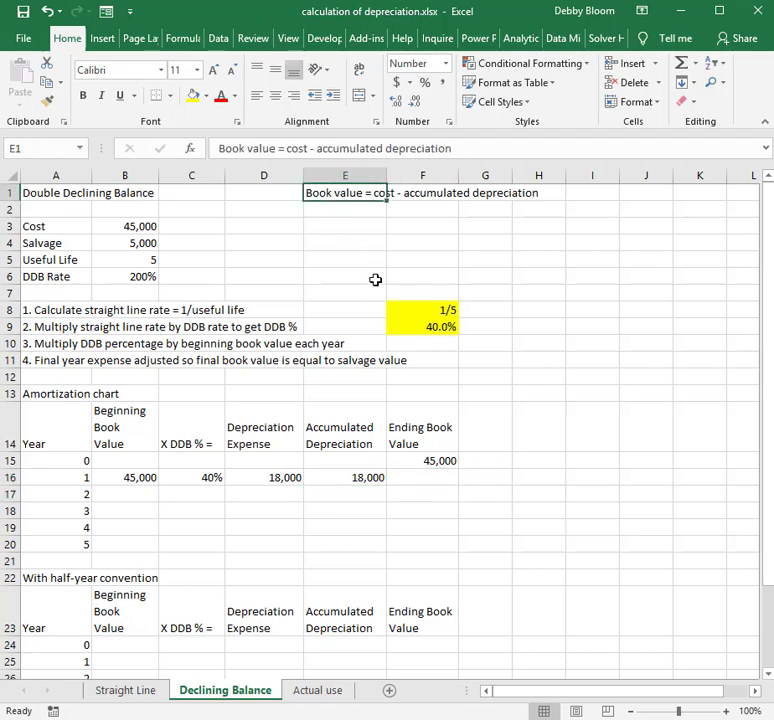
drag(330, 192, 536, 193)
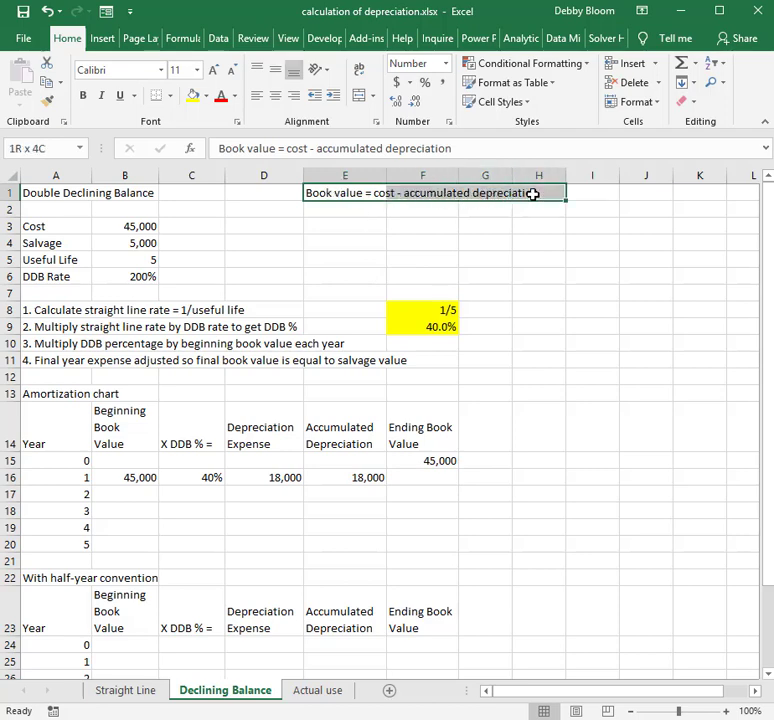
click(430, 479)
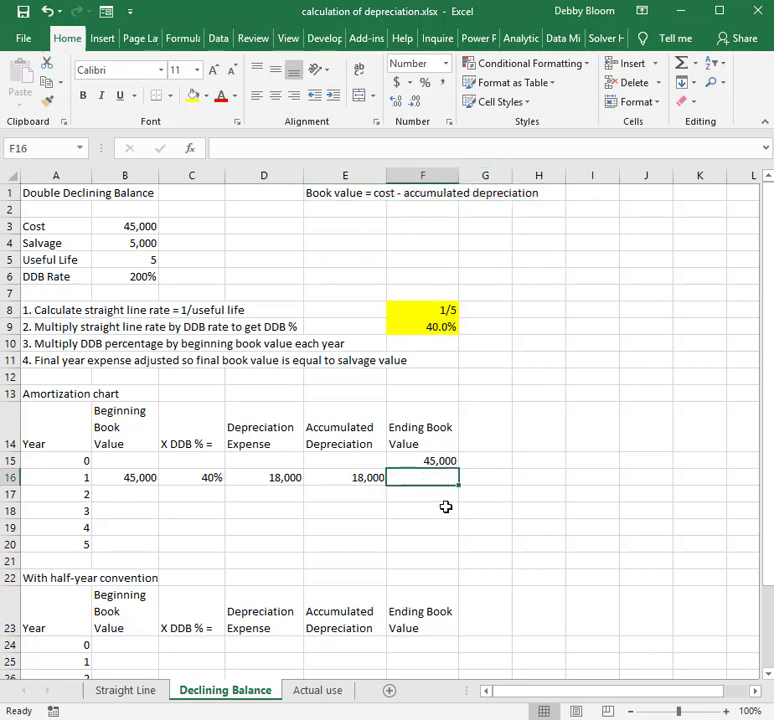
text(=)
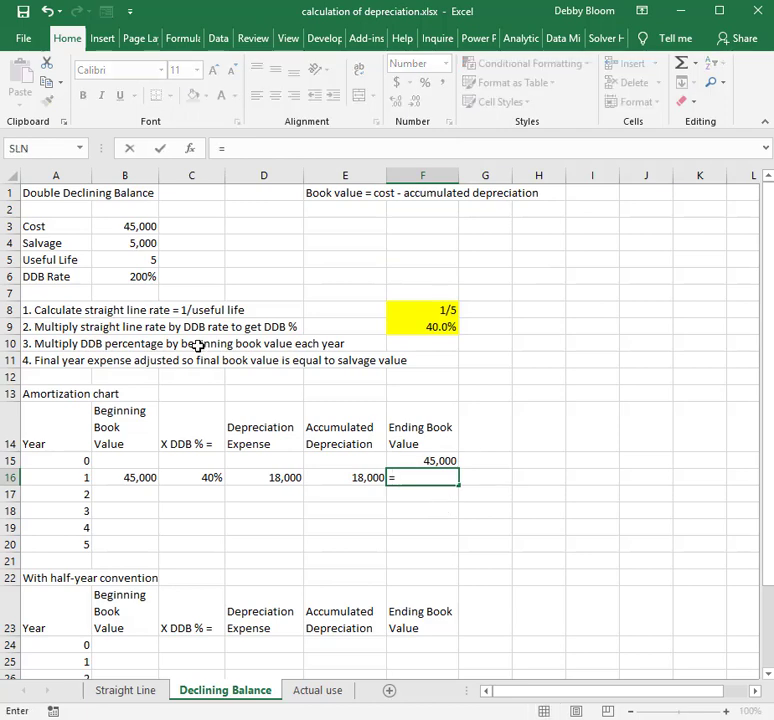
click(124, 227)
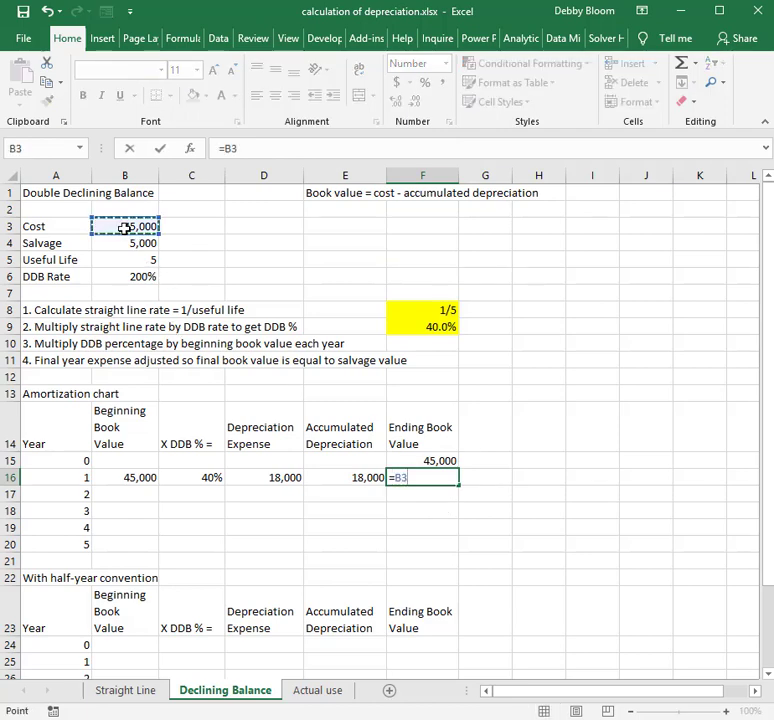
key(F4)
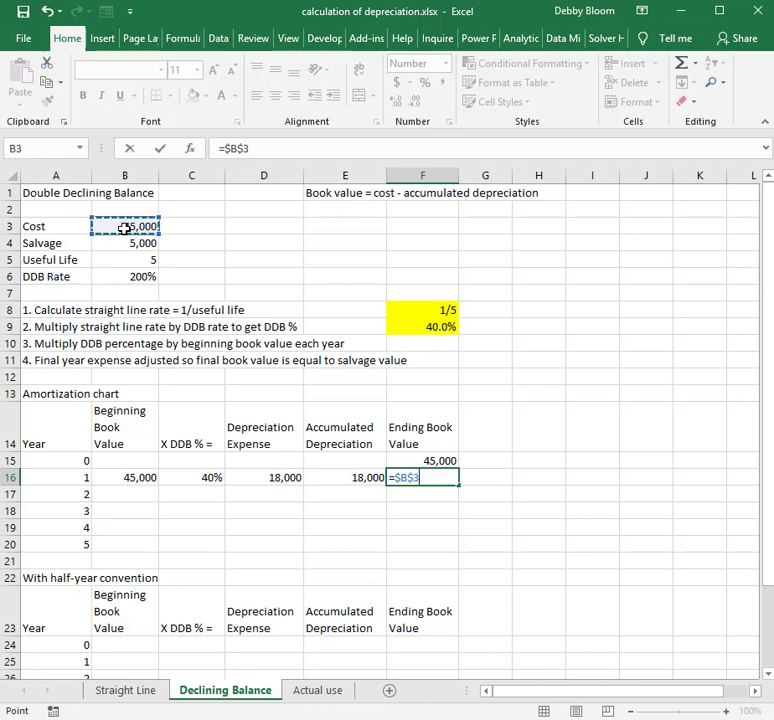
text(-)
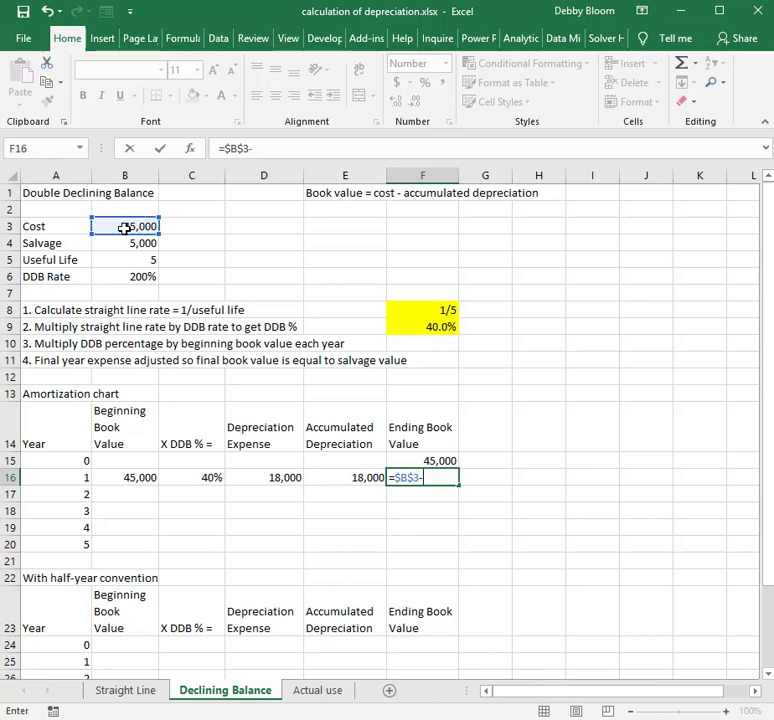
click(341, 480)
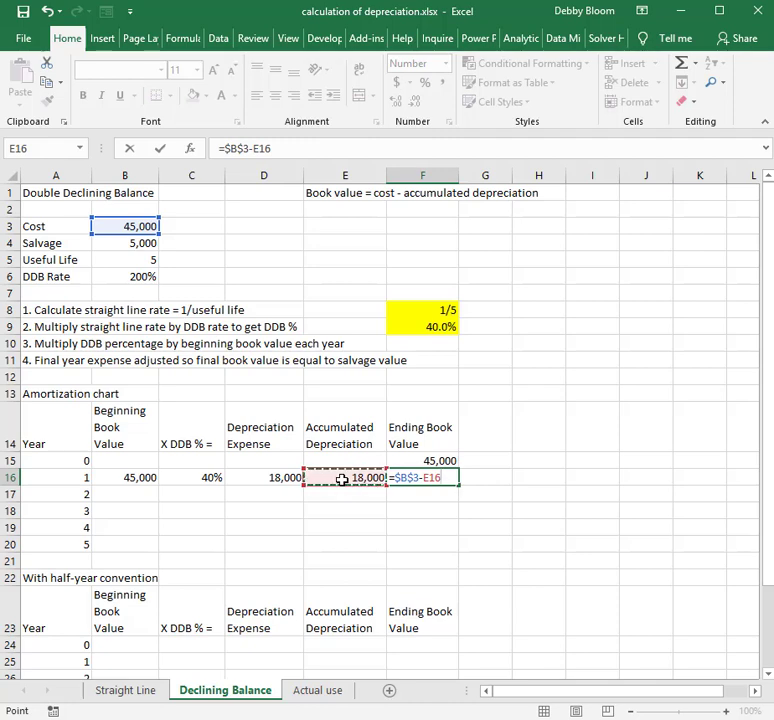
key(Return)
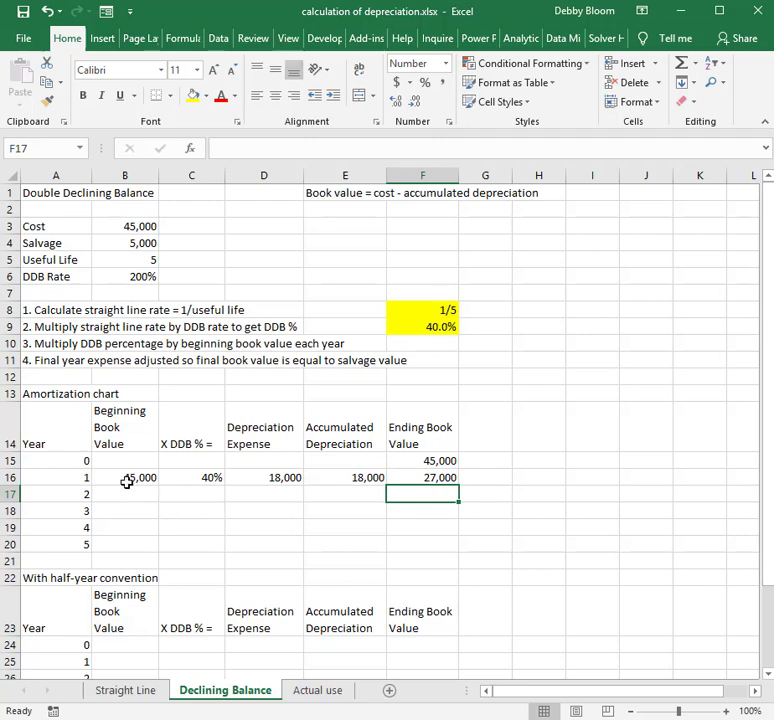
Copy the year 1 beginning book value and DDB percentage formulas from B16 and C16 down to year 2 in row 17
click(452, 480)
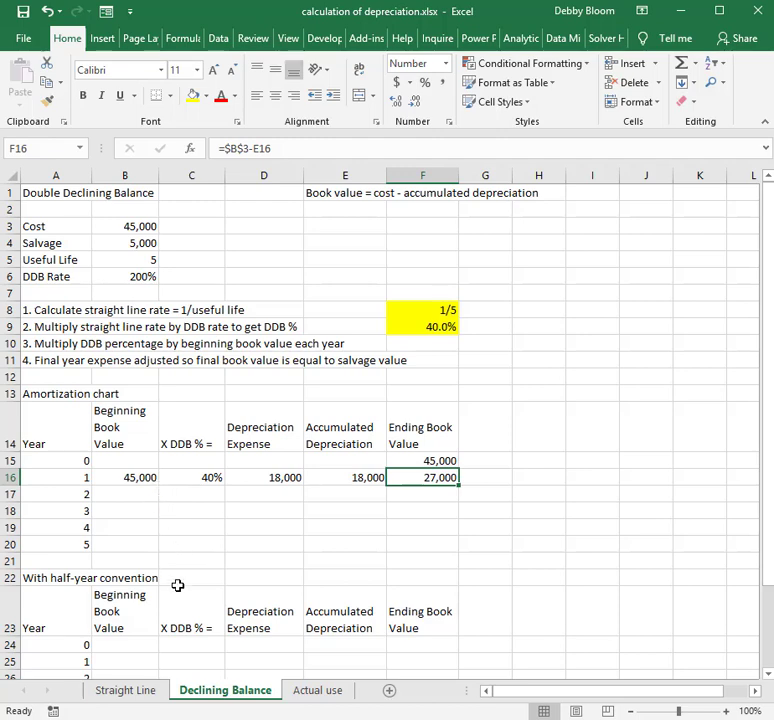
click(141, 477)
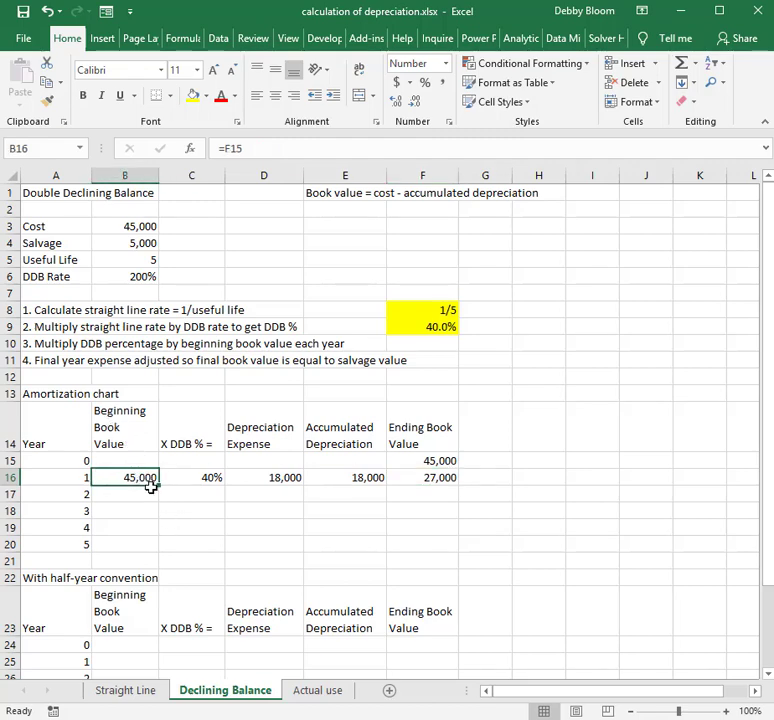
drag(159, 486, 159, 503)
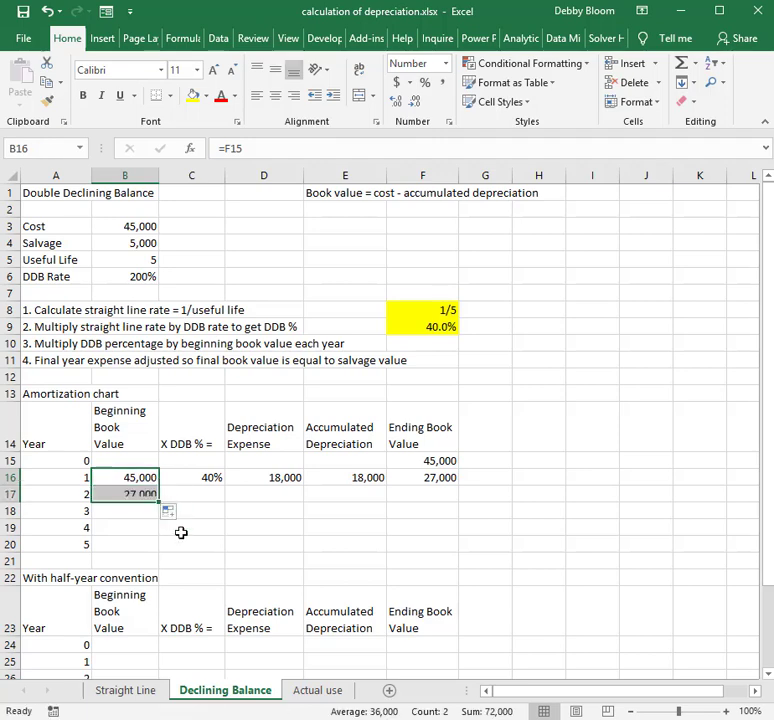
click(186, 477)
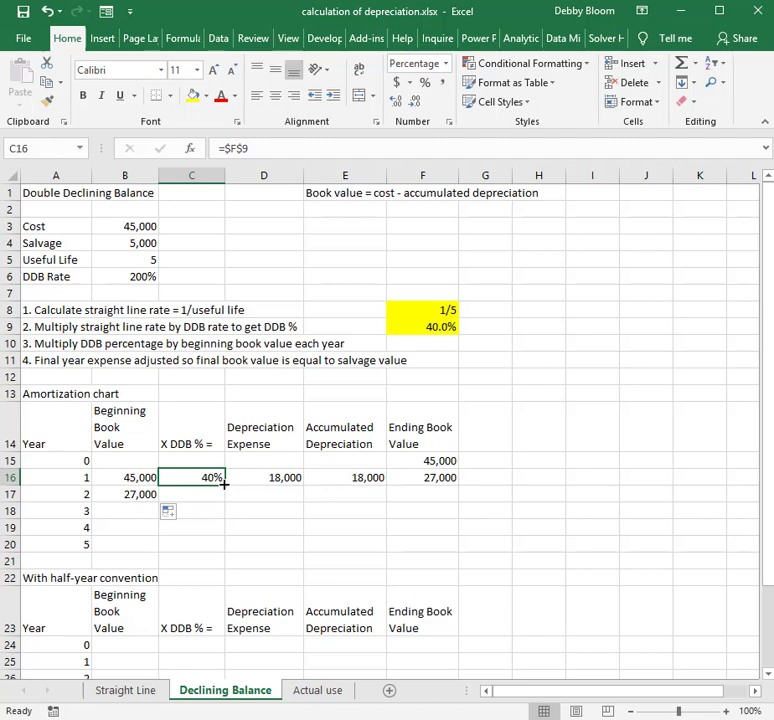
drag(225, 486, 224, 500)
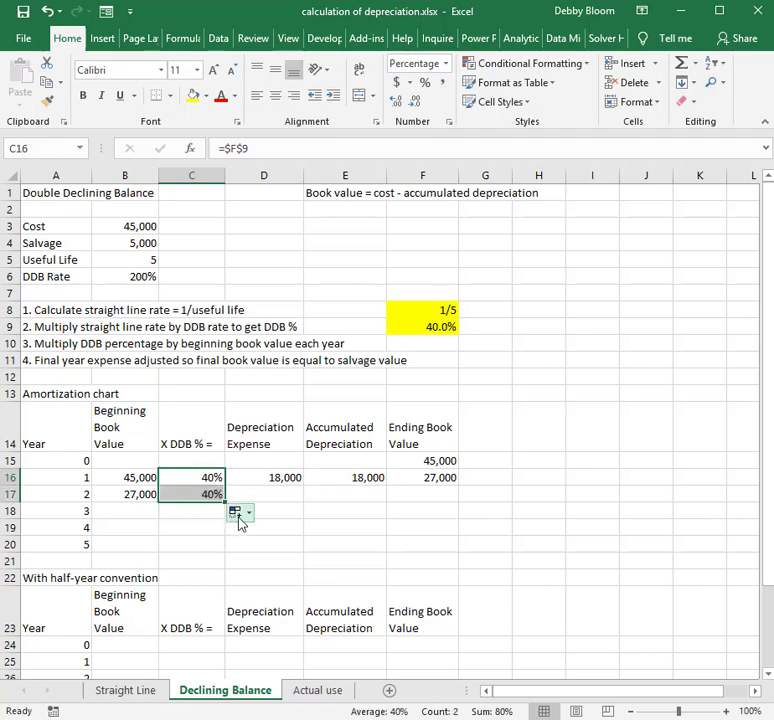
Copy the depreciation expense and accumulated depreciation formulas from D16 and E16 down to year 2 in row 17
click(271, 477)
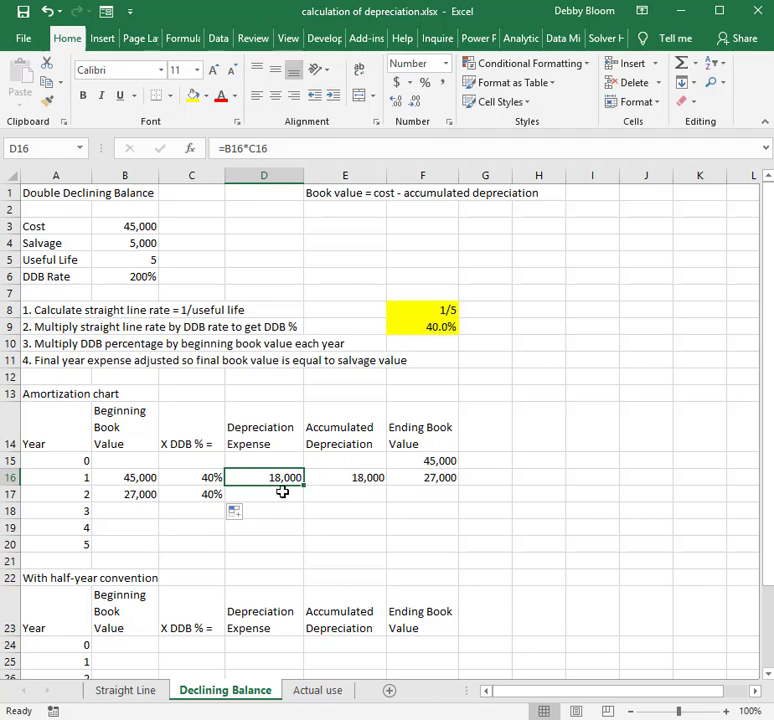
drag(303, 486, 305, 505)
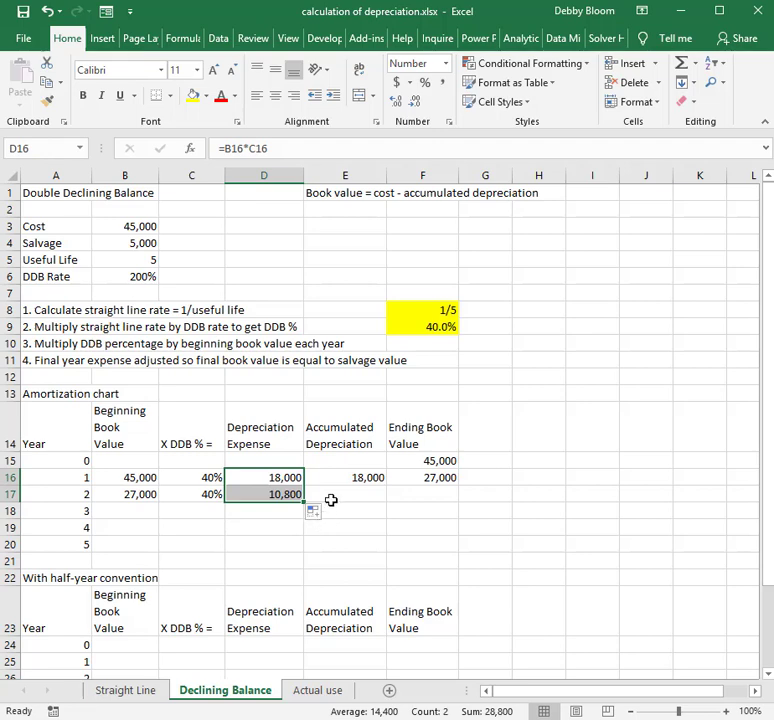
click(330, 498)
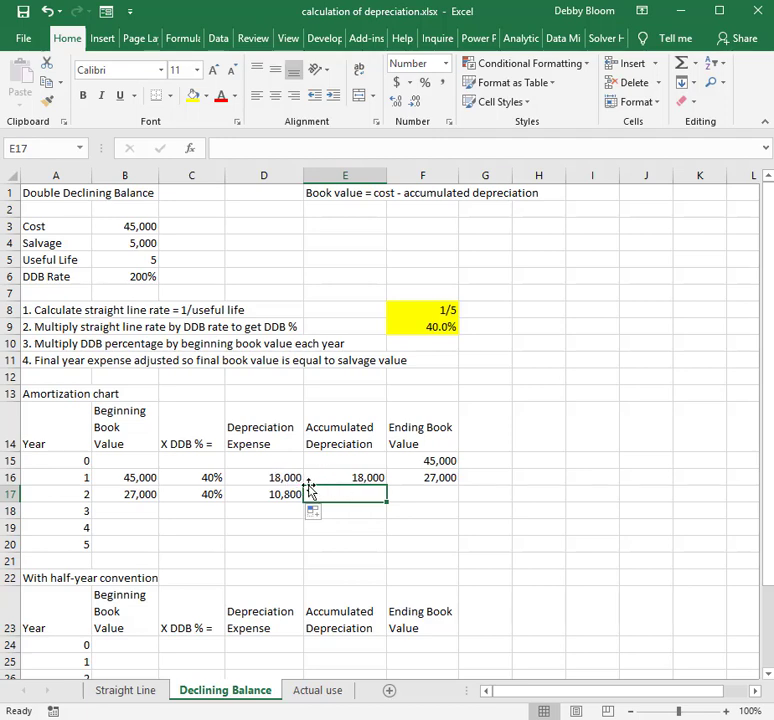
drag(264, 478, 270, 494)
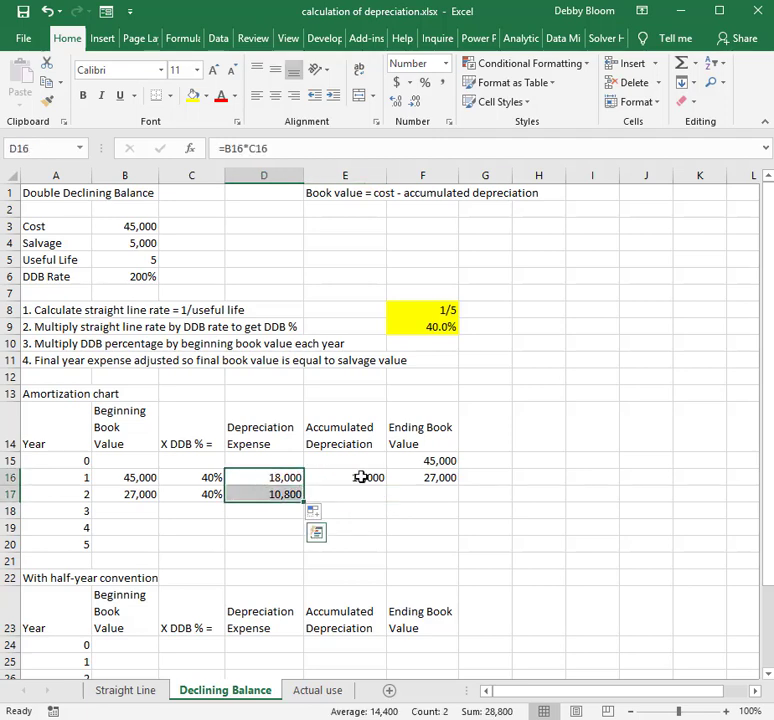
click(361, 477)
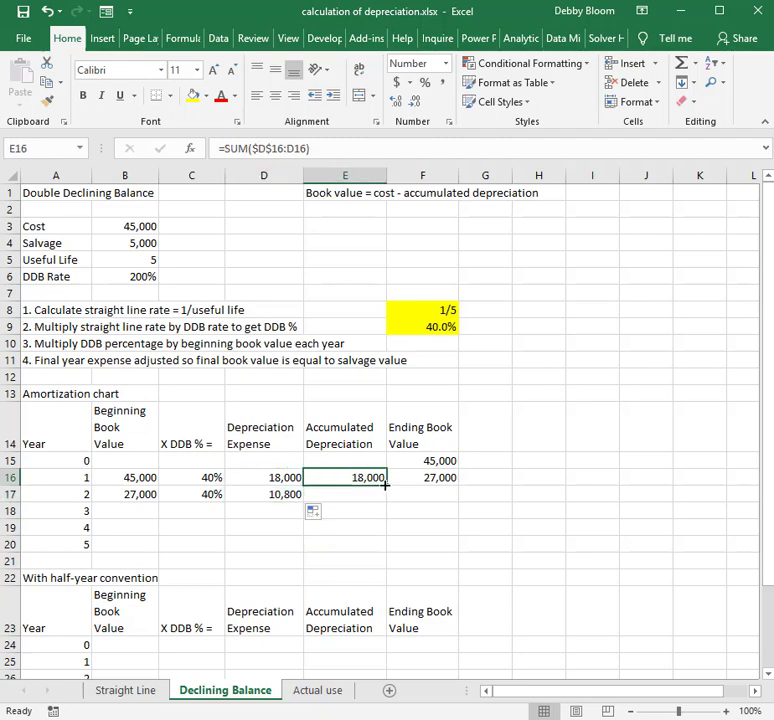
drag(385, 484, 392, 499)
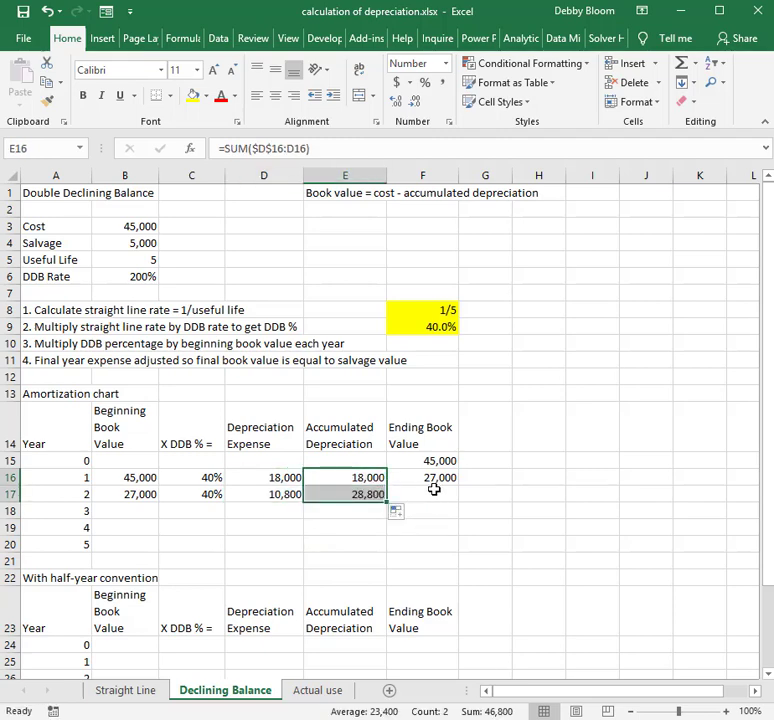
Copy the ending book value formula from F16 down to F17 and compare the year 2 book value with the salvage value in B4
click(440, 480)
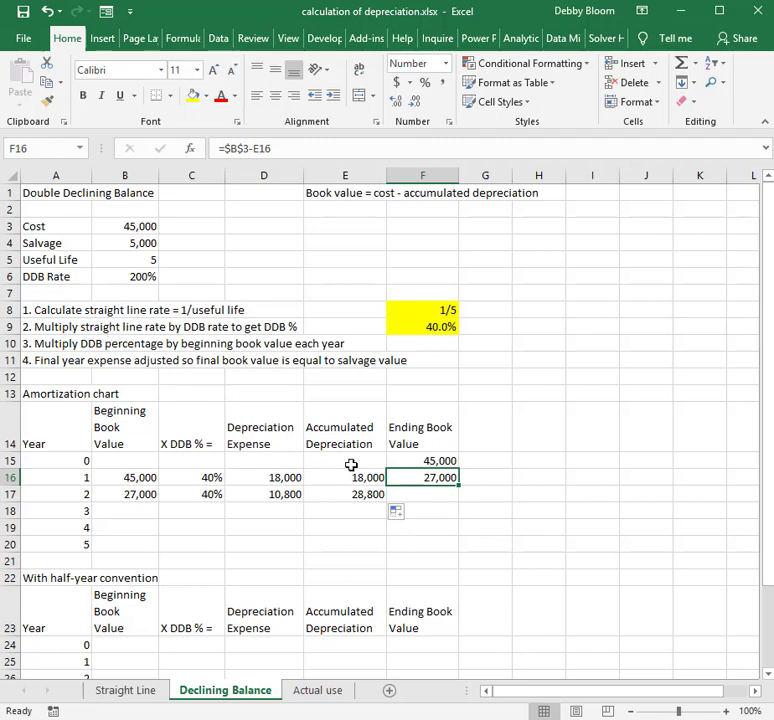
drag(458, 487, 461, 500)
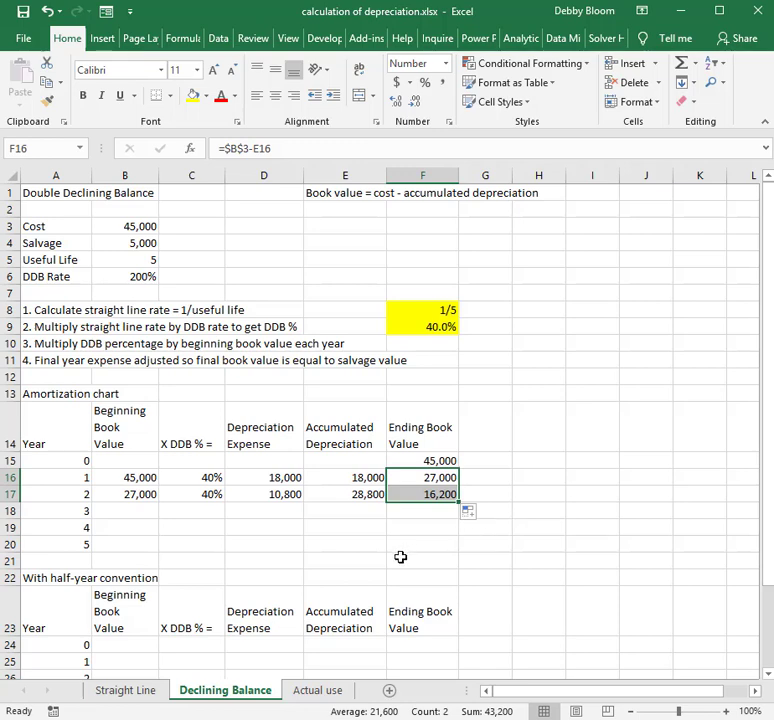
click(428, 494)
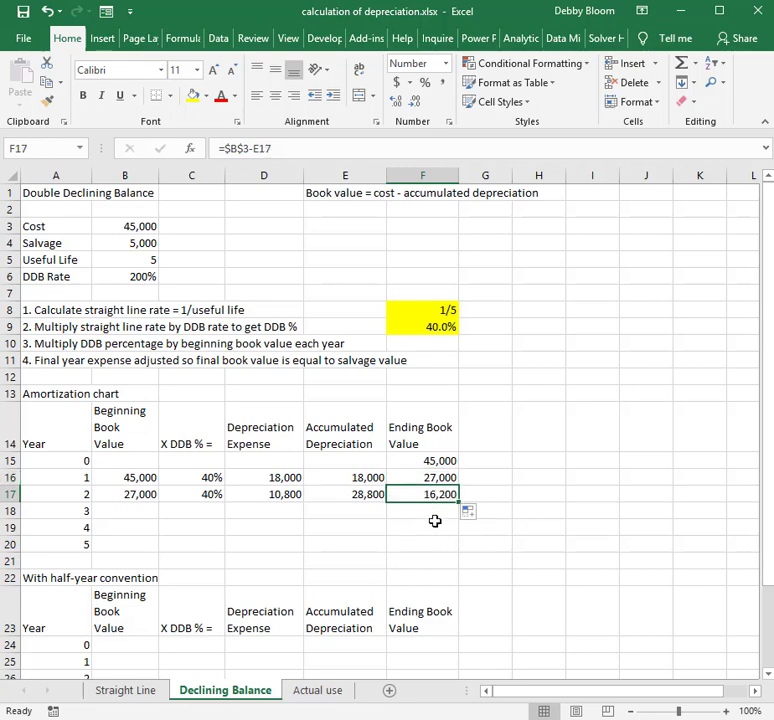
click(122, 244)
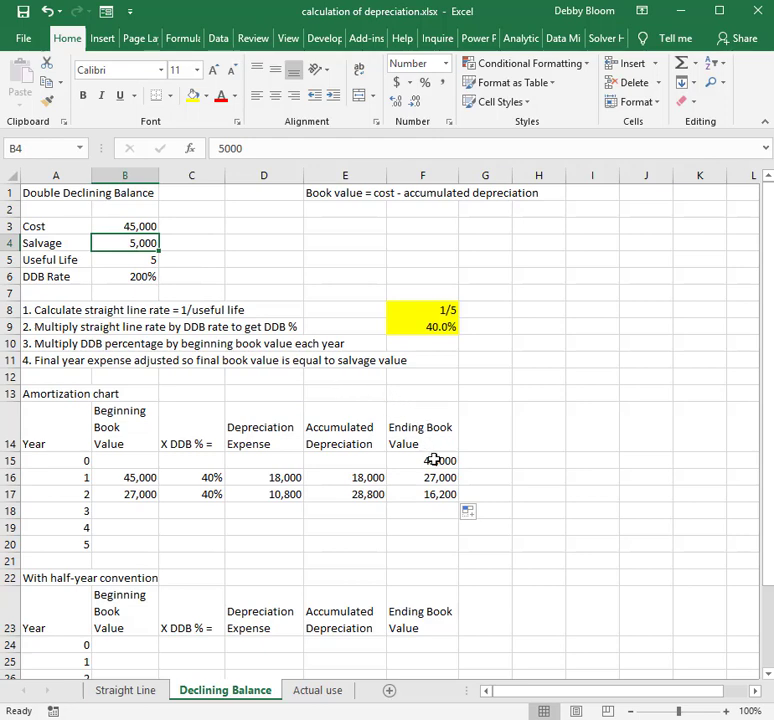
click(440, 496)
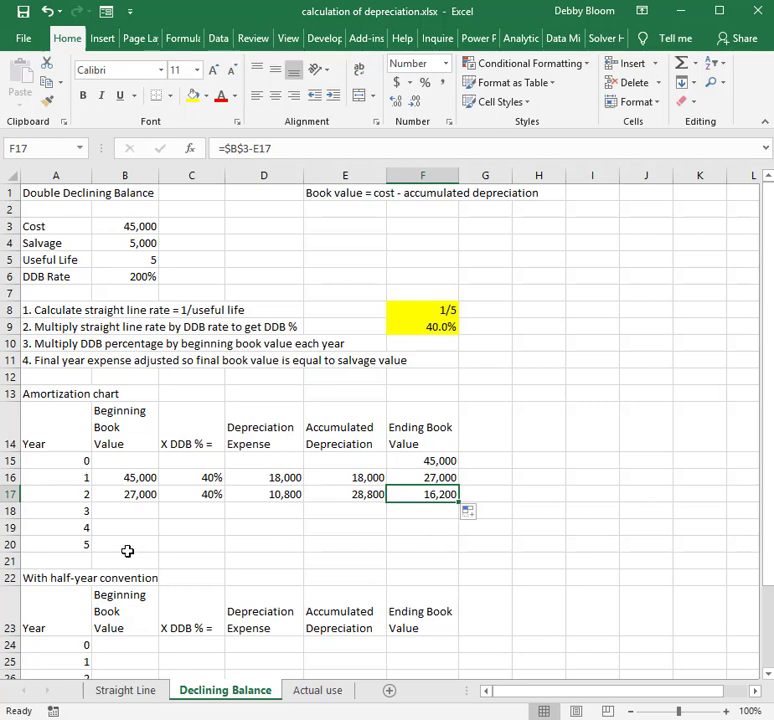
Copy the year 2 beginning book value and DDB percentage formulas from B17 and C17 down to year 3 in row 18
drag(128, 551, 432, 554)
click(437, 545)
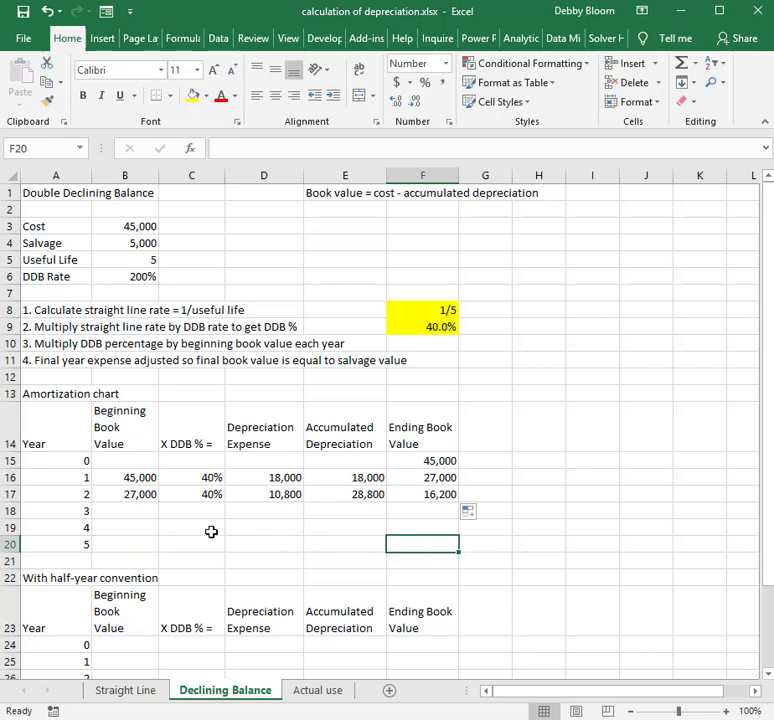
click(145, 494)
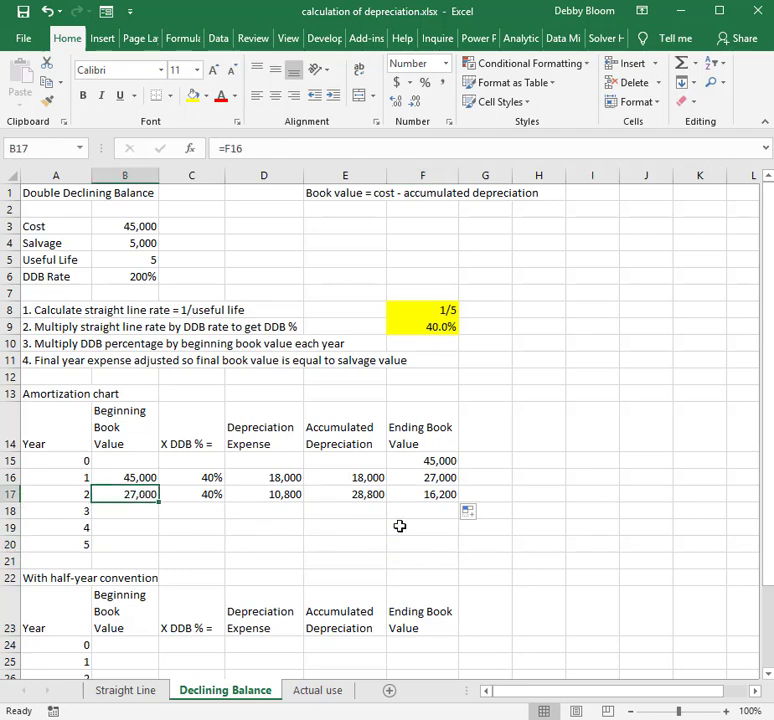
click(420, 492)
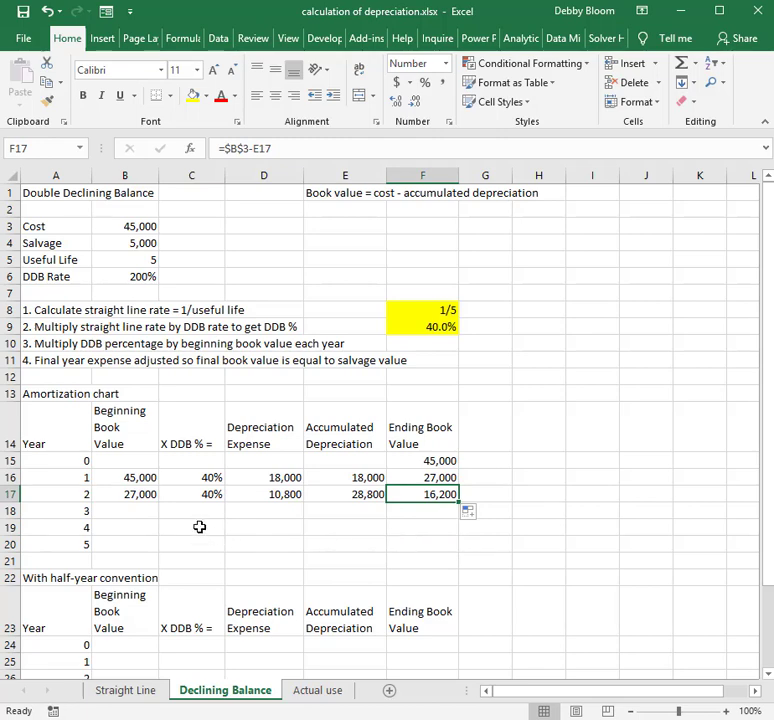
click(140, 494)
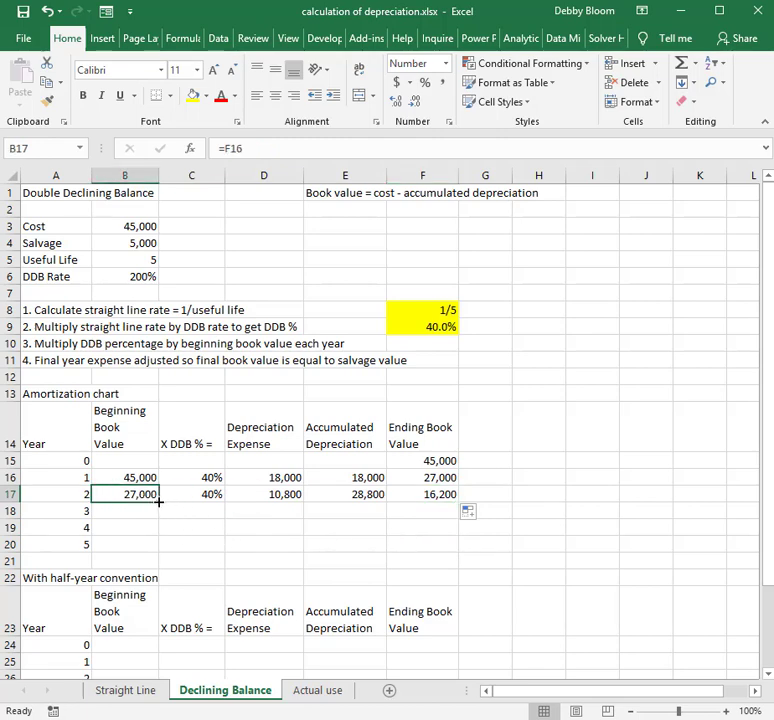
drag(158, 502, 158, 520)
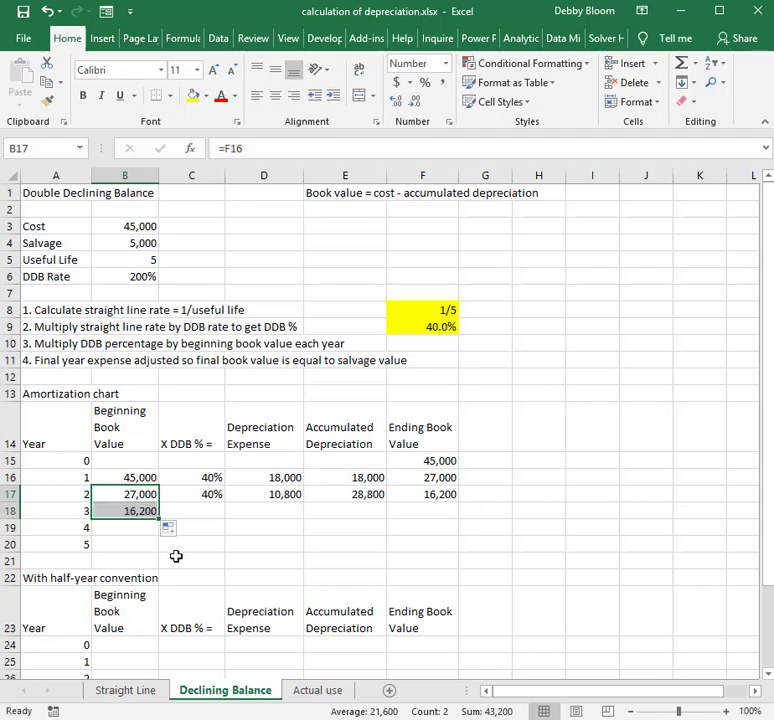
click(204, 498)
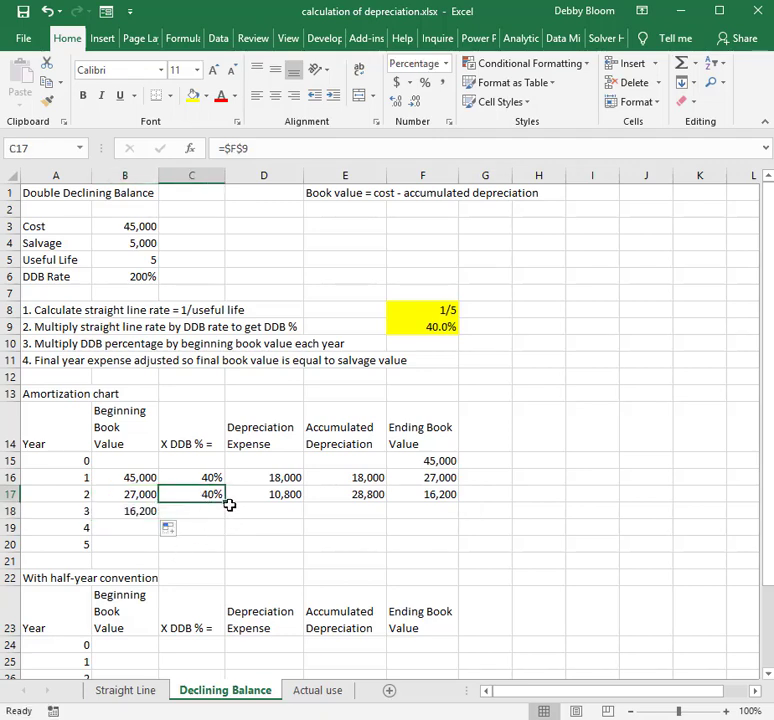
drag(226, 504, 223, 519)
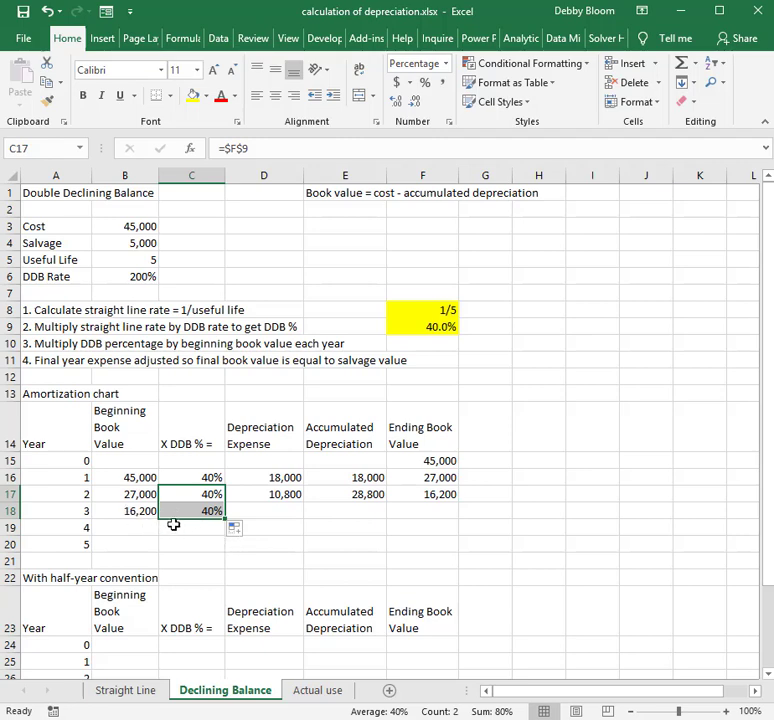
Copy the year 2 depreciation expense and accumulated depreciation formulas from D17 and E17 down to year 3 in row 18
click(272, 494)
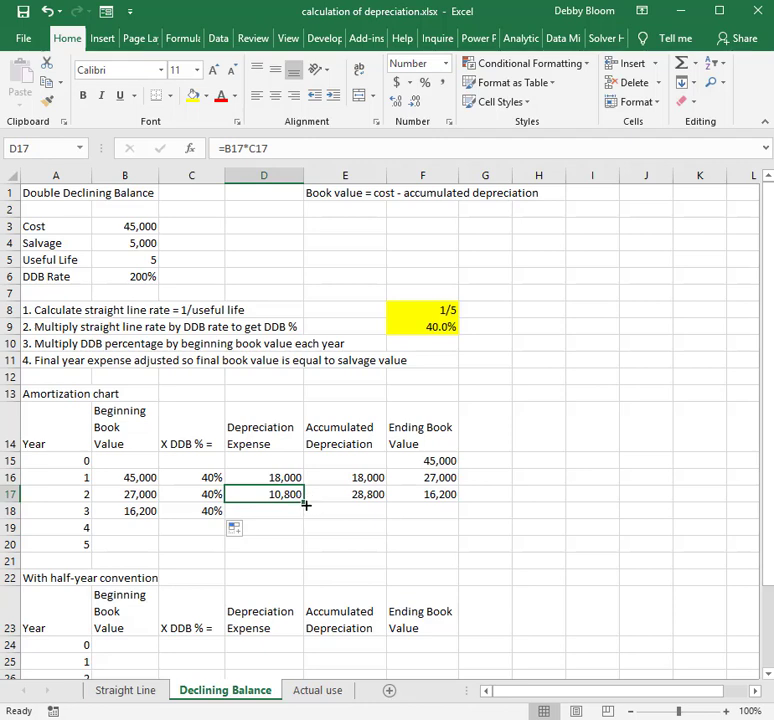
drag(305, 505, 305, 517)
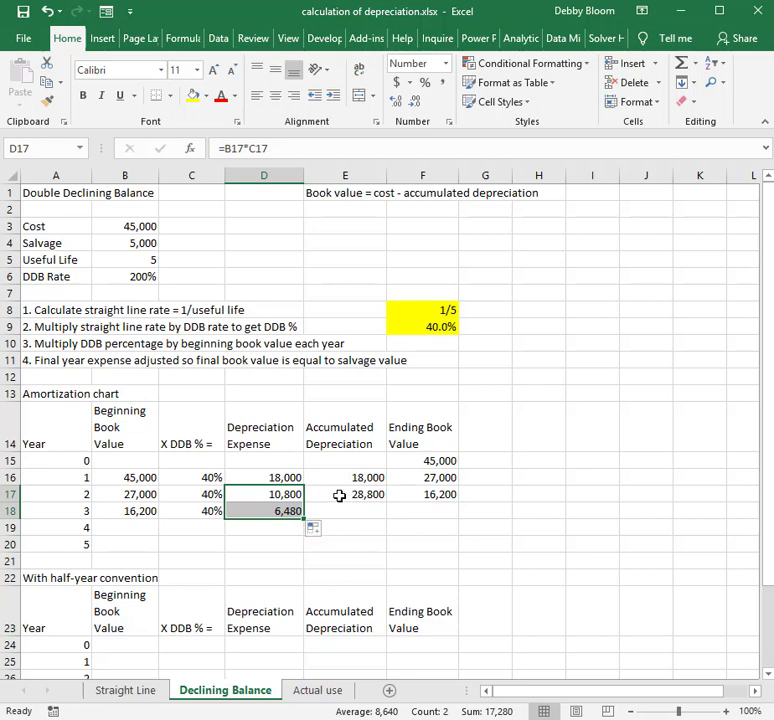
click(338, 495)
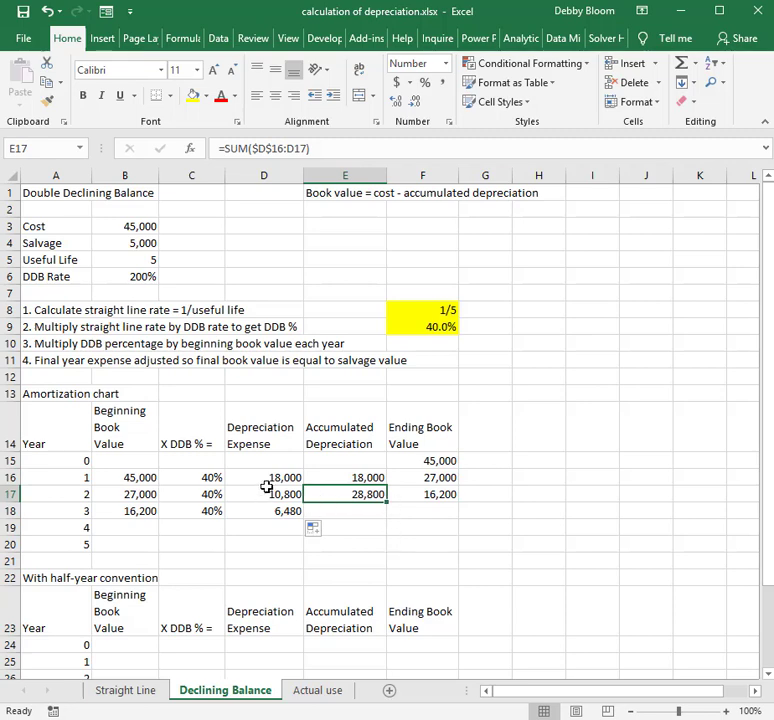
drag(281, 477, 285, 512)
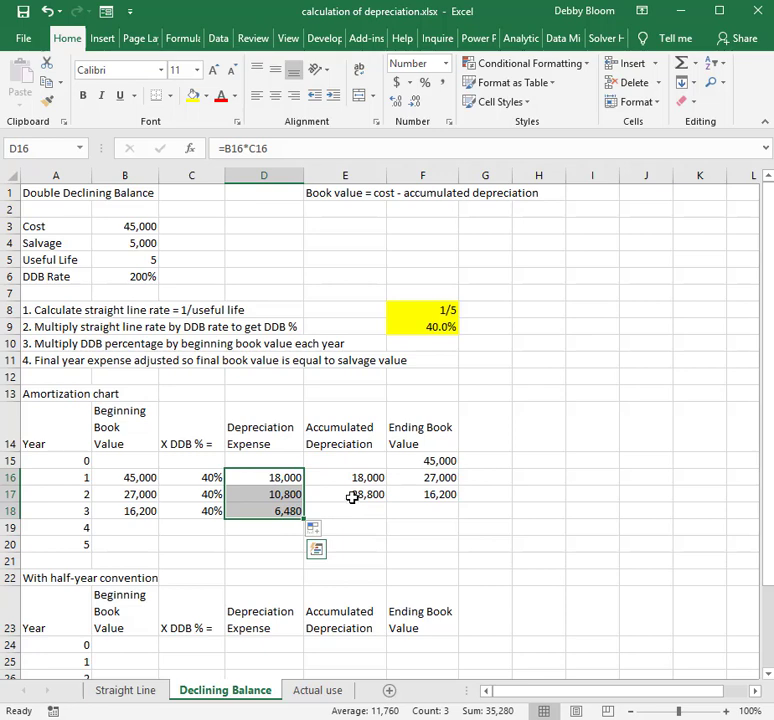
click(352, 495)
drag(384, 504, 382, 521)
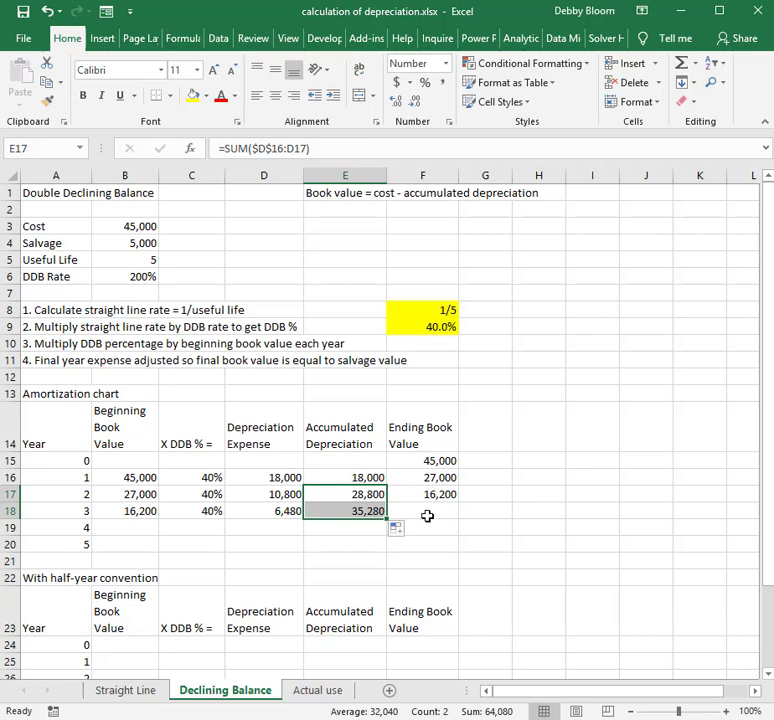
Review the cost and year 3 accumulated depreciation, and copy the ending book value formula from F17 down to F18
click(133, 226)
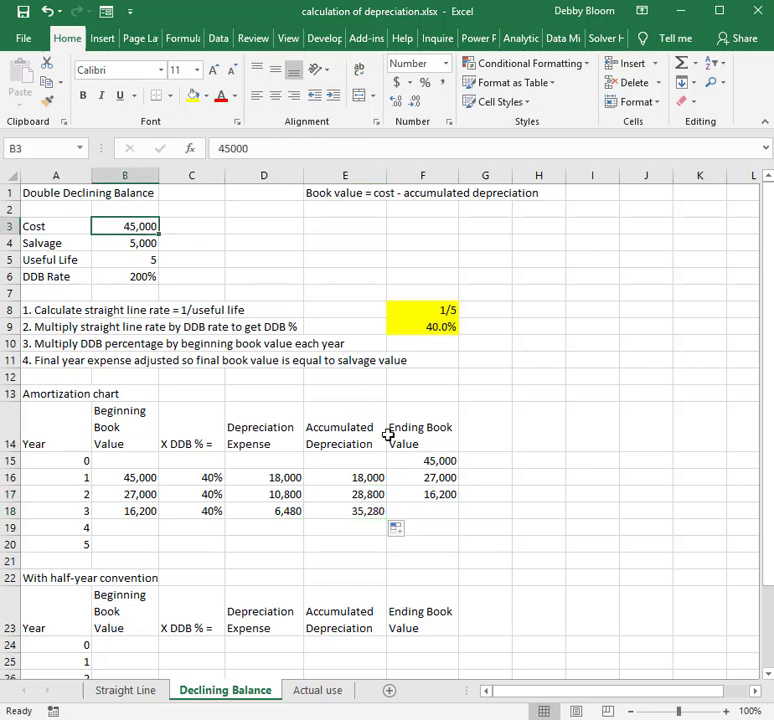
click(366, 512)
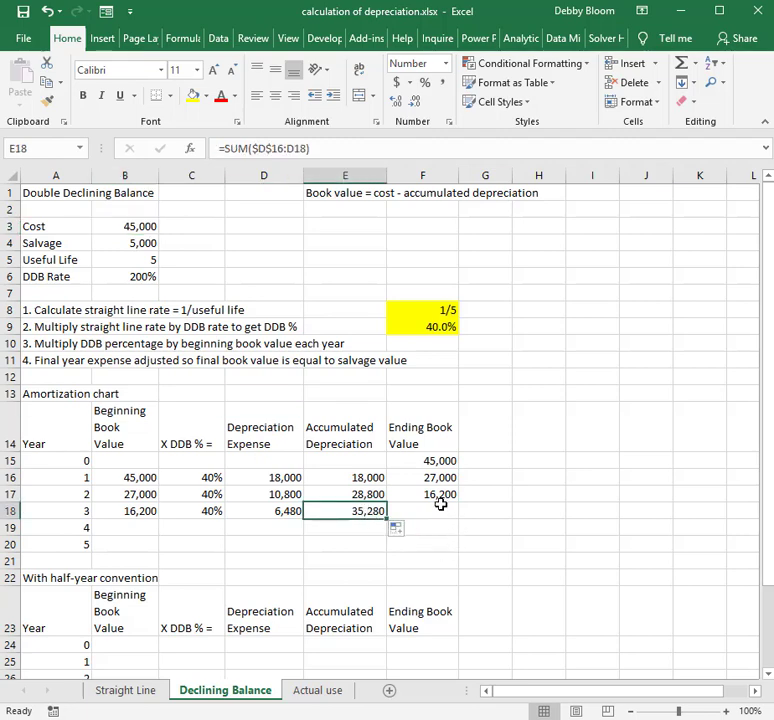
click(444, 495)
drag(459, 503, 458, 516)
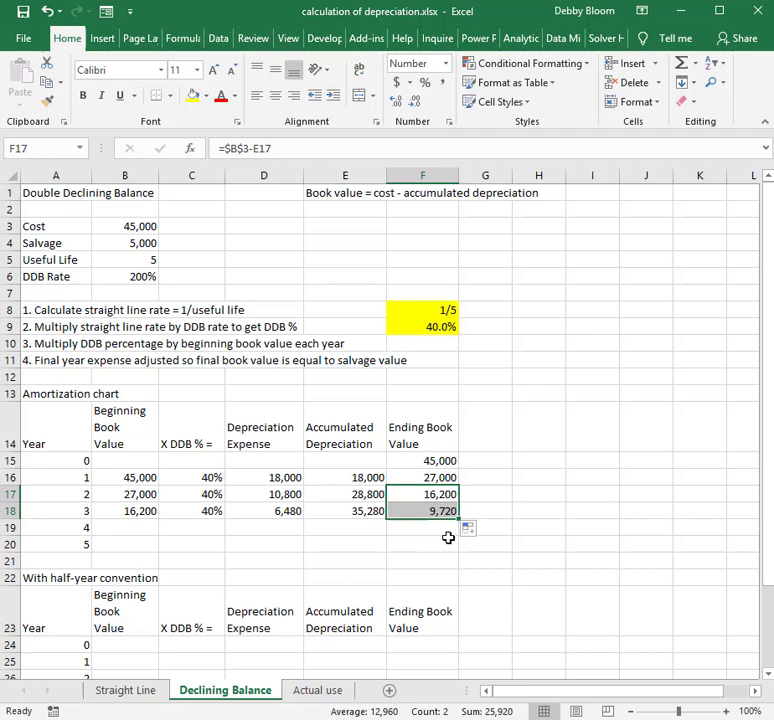
Copy the year 3 beginning book value and DDB percentage formulas from B18 and C18 down to year 4 in row 19
click(130, 524)
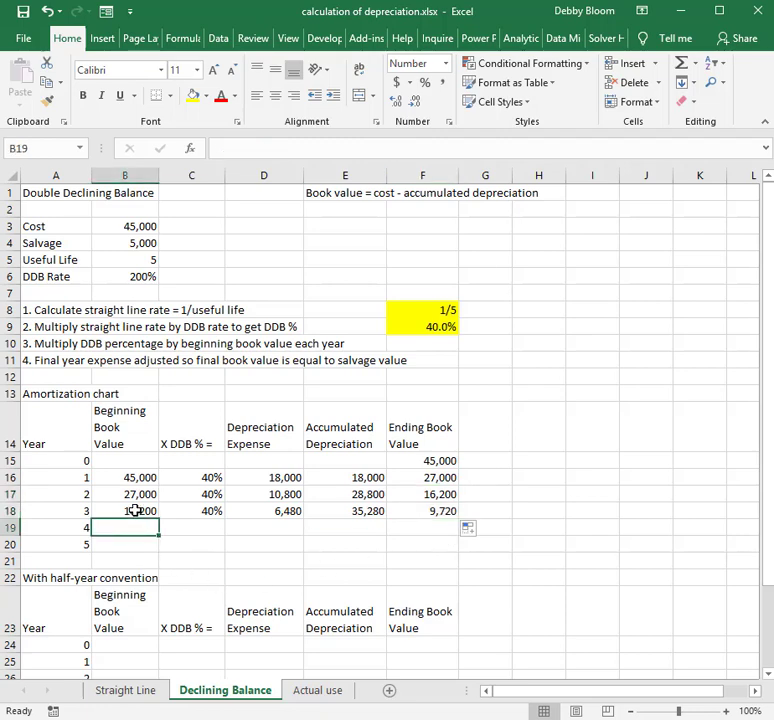
click(136, 510)
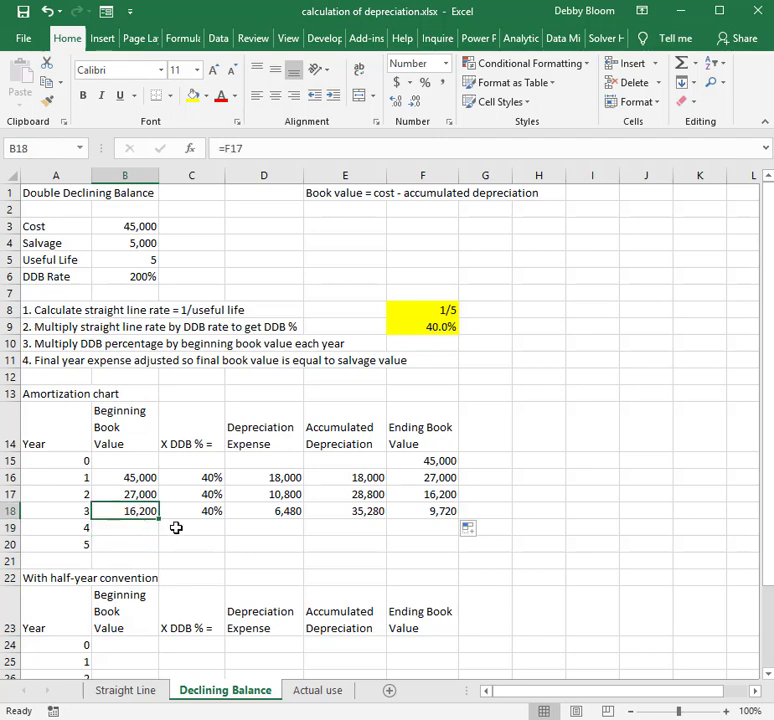
drag(159, 518, 168, 542)
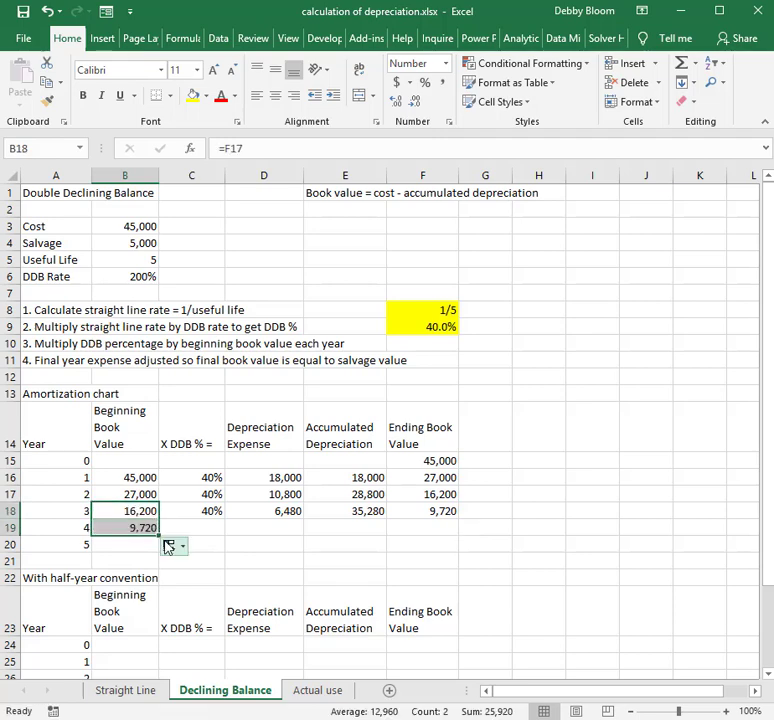
click(428, 511)
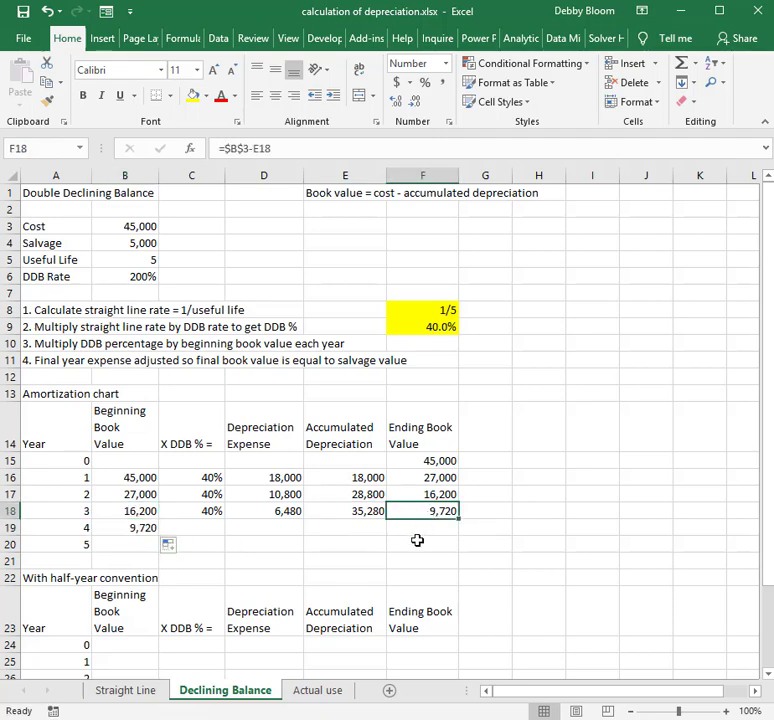
click(152, 527)
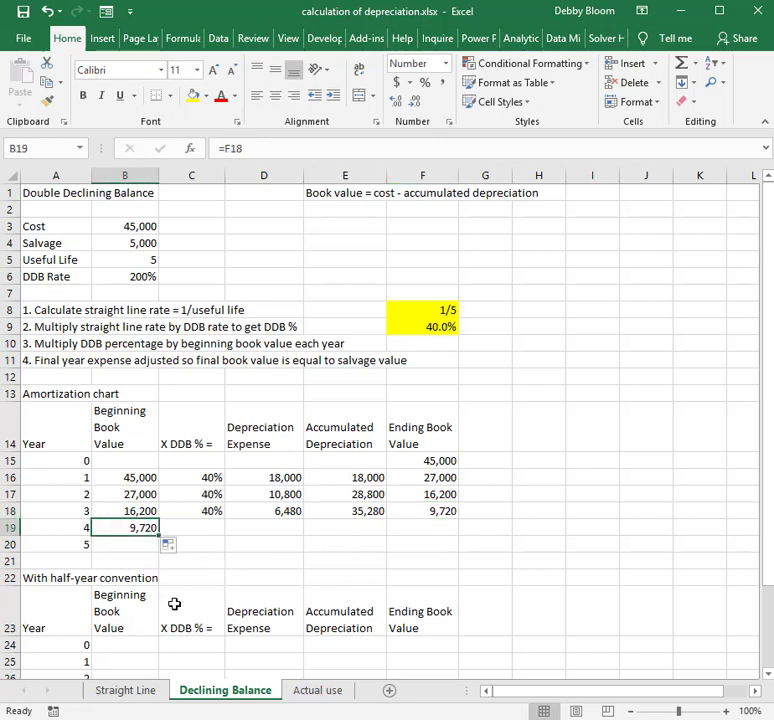
click(190, 513)
mouse_move(226, 520)
mouse_down()
mouse_move(226, 543)
mouse_move(226, 536)
mouse_up()
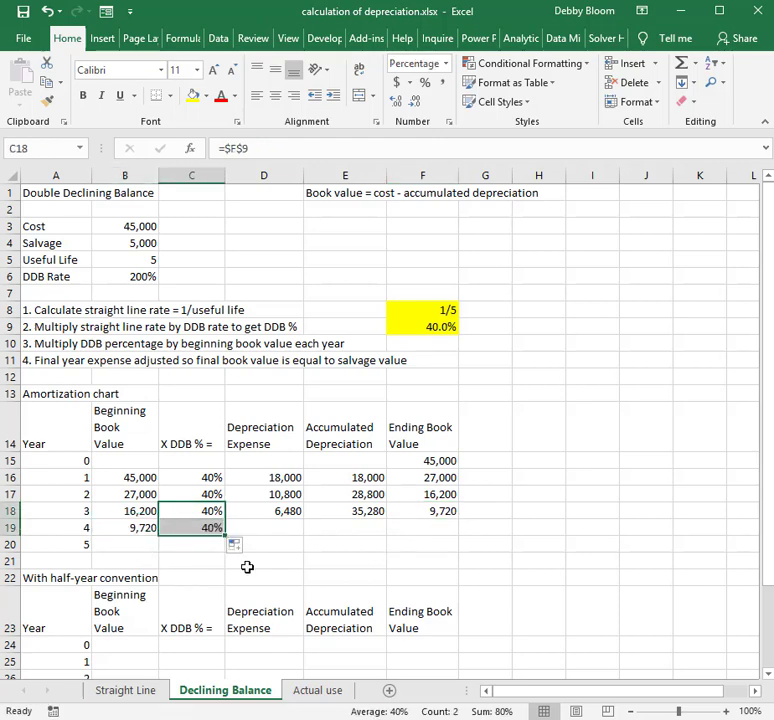
Copy the depreciation expense and accumulated depreciation formulas from D18 and E18 down to row 19, and check the sum of D16:D19
click(292, 512)
drag(306, 520, 306, 536)
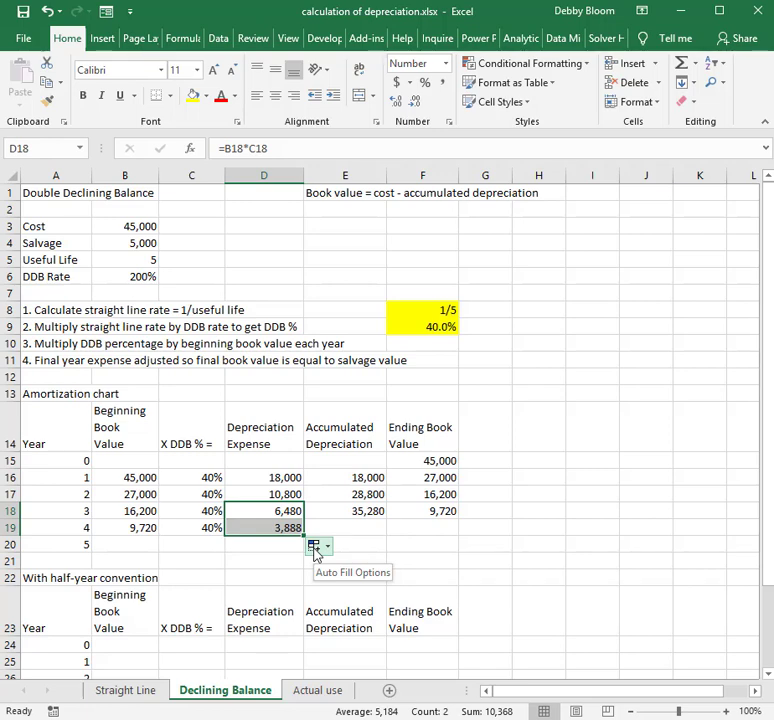
click(345, 528)
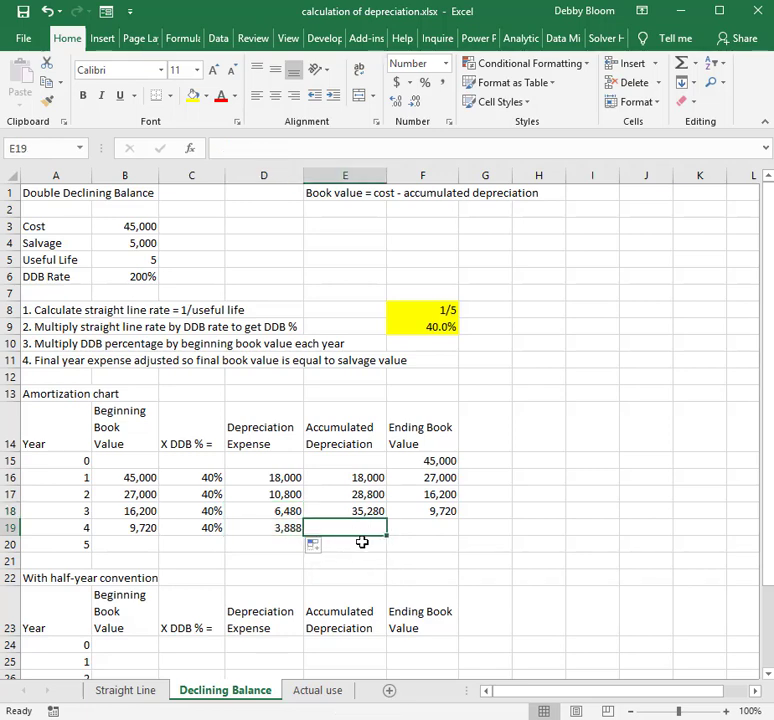
click(368, 514)
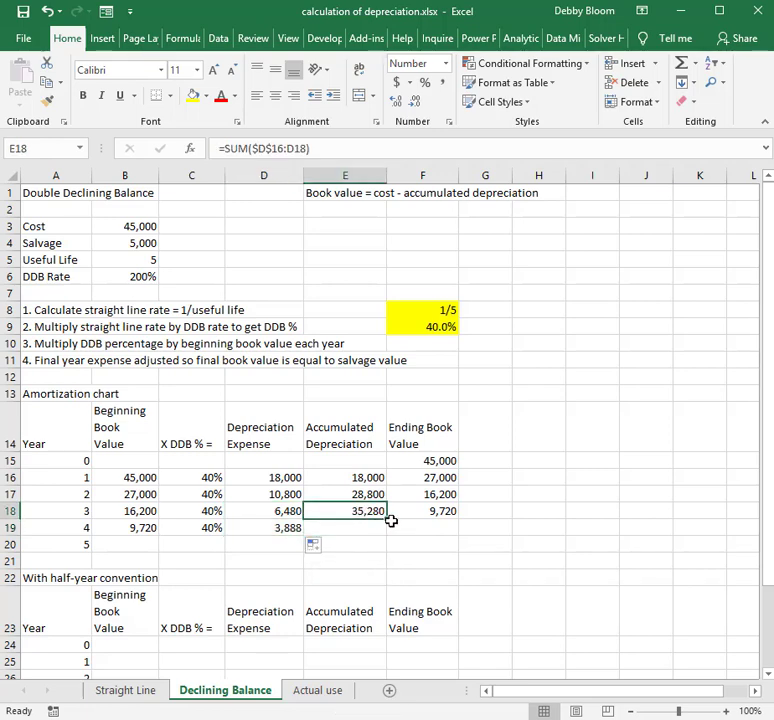
drag(389, 519, 392, 536)
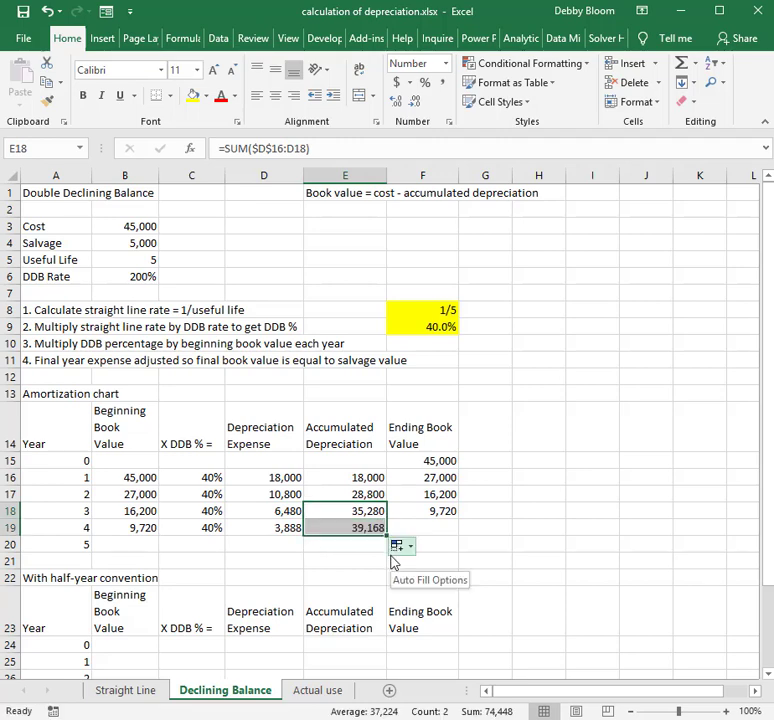
drag(290, 478, 290, 527)
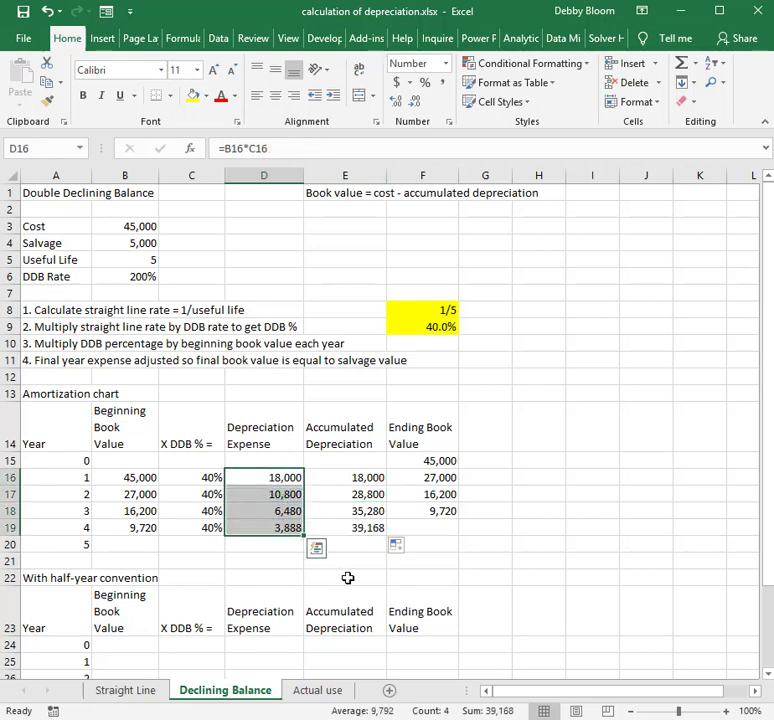
Copy the year 3 ending book value formula from F18 down to year 4 in F19
click(408, 528)
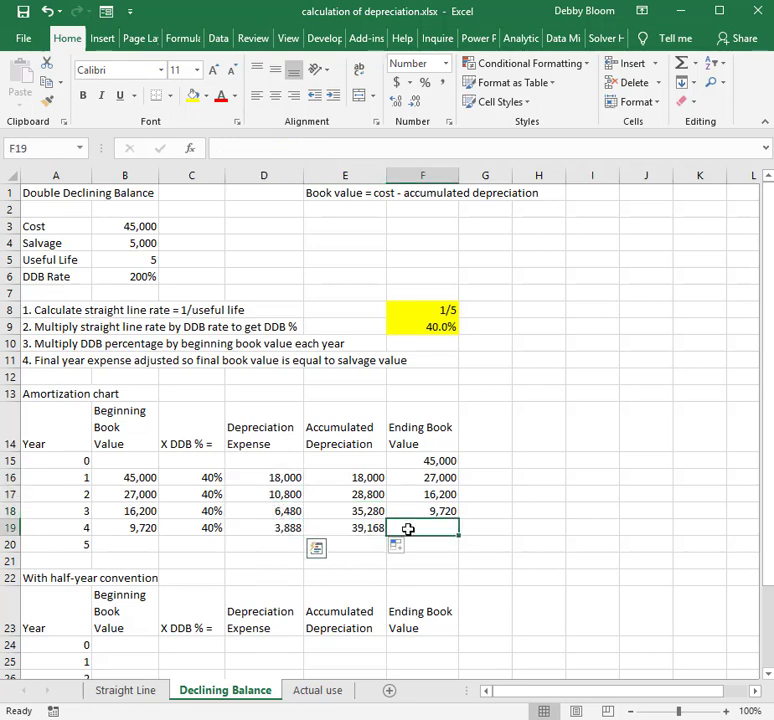
click(428, 512)
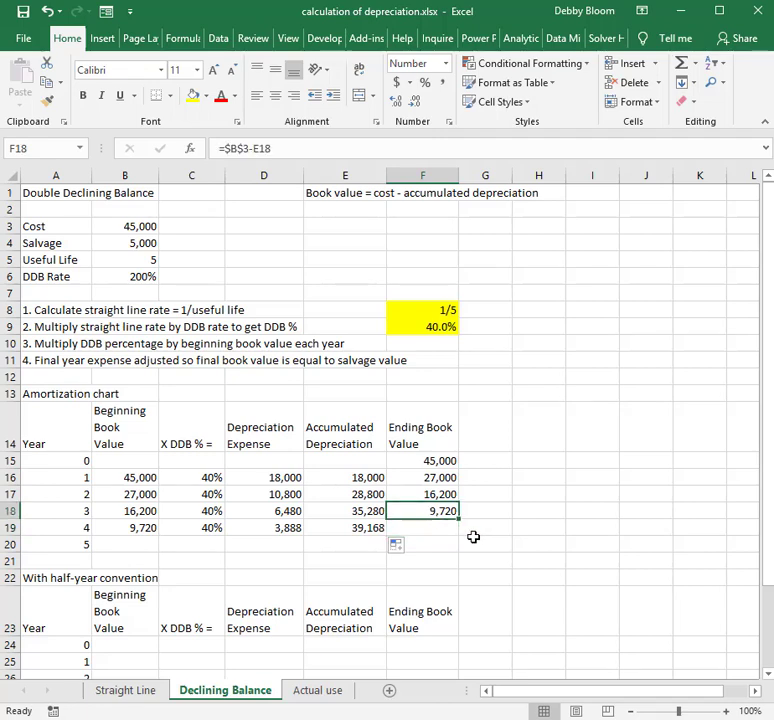
drag(459, 519, 461, 538)
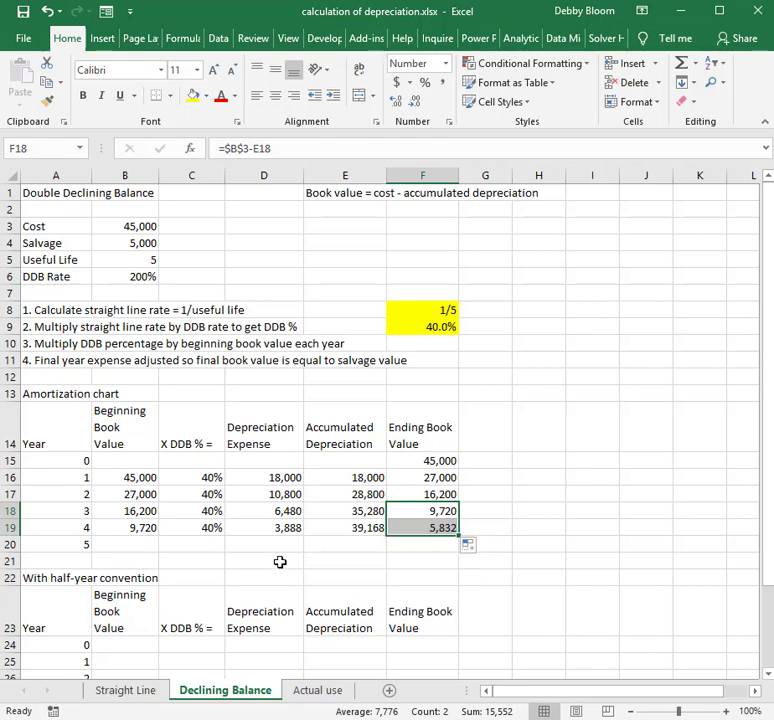
Enter 832 as the adjusted year 5 depreciation expense in D20
click(444, 545)
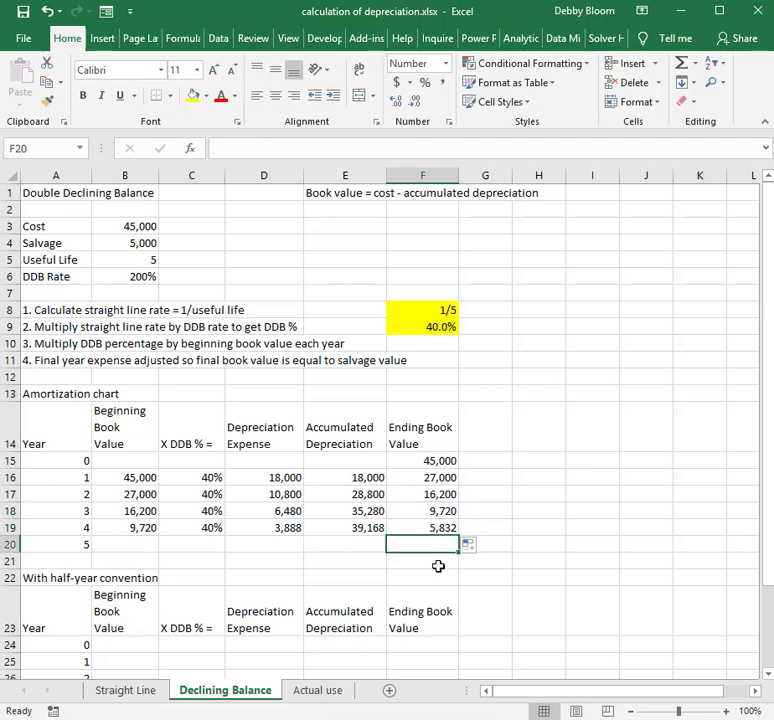
click(277, 547)
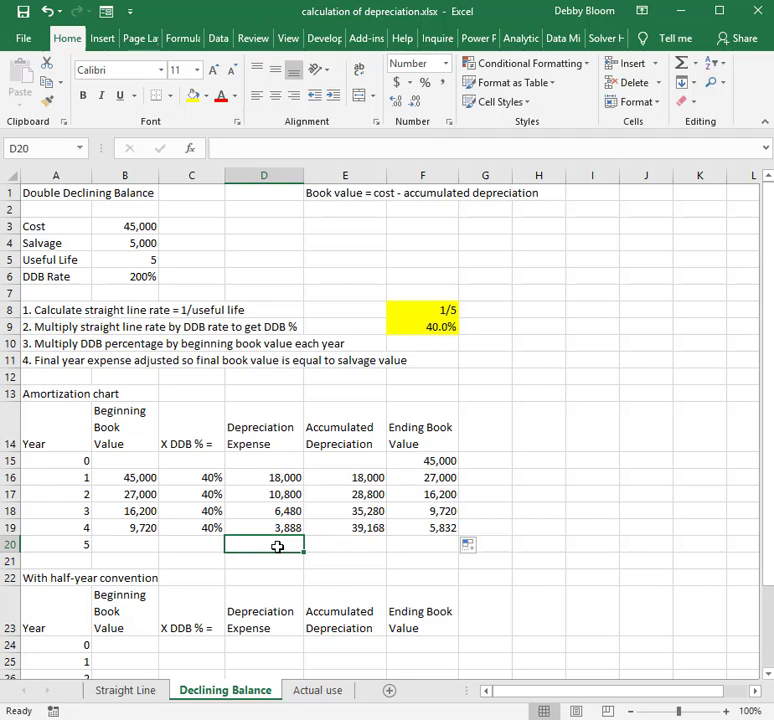
text(832)
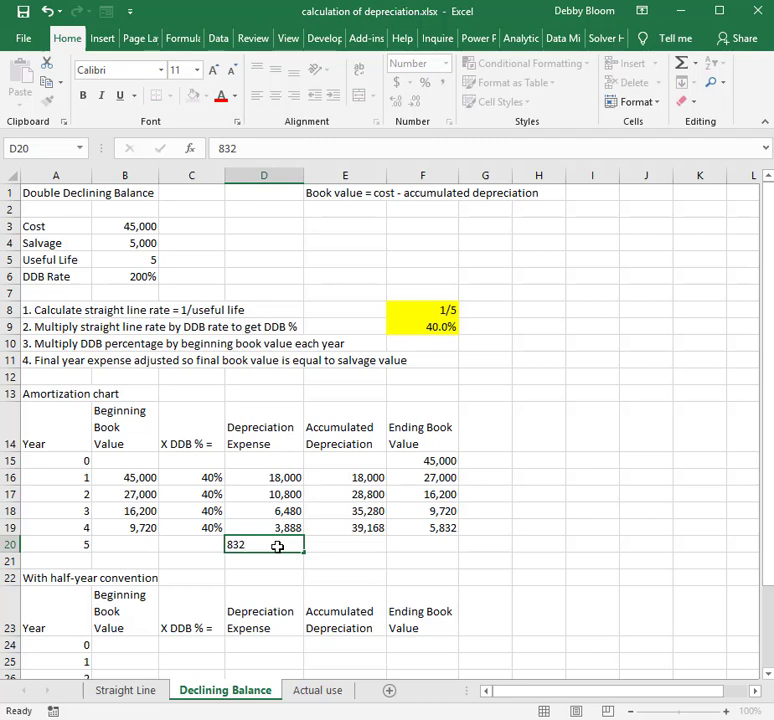
key(Return)
Copy the year 4 accumulated depreciation and ending book value formulas from E19 and F19 down to year 5 in row 20
click(355, 528)
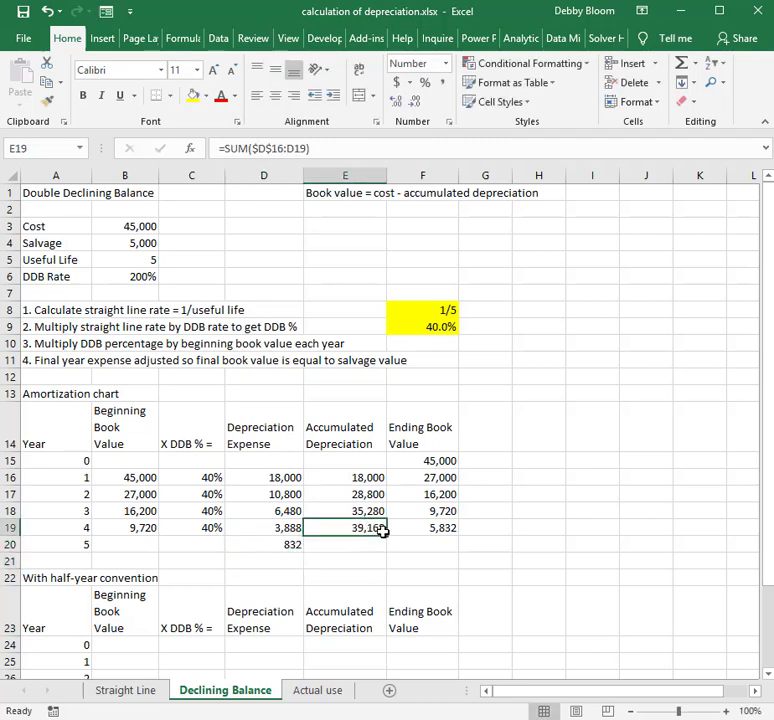
drag(388, 536, 390, 551)
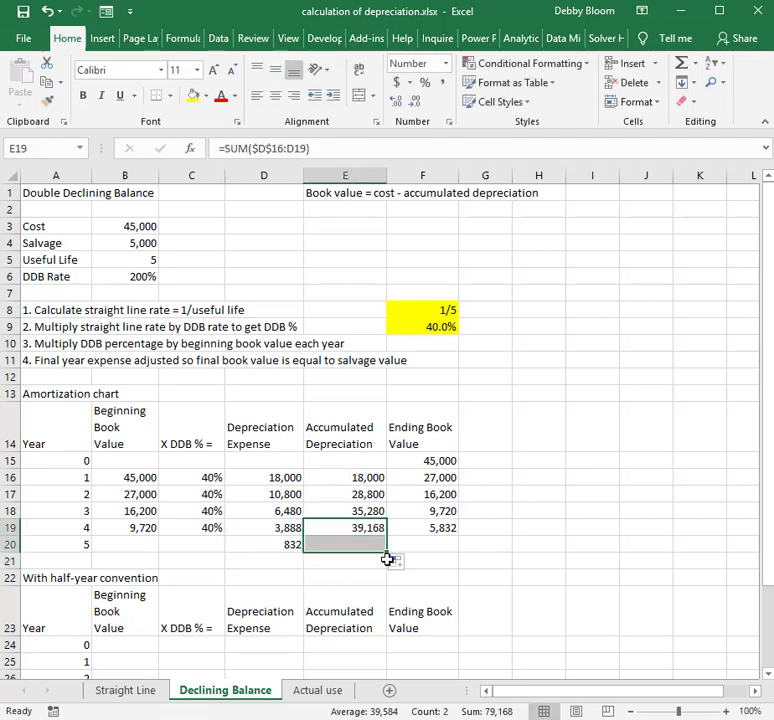
click(434, 532)
drag(462, 547, 461, 552)
Label the year 5 beginning book value cell B20 as Adjusted
click(143, 545)
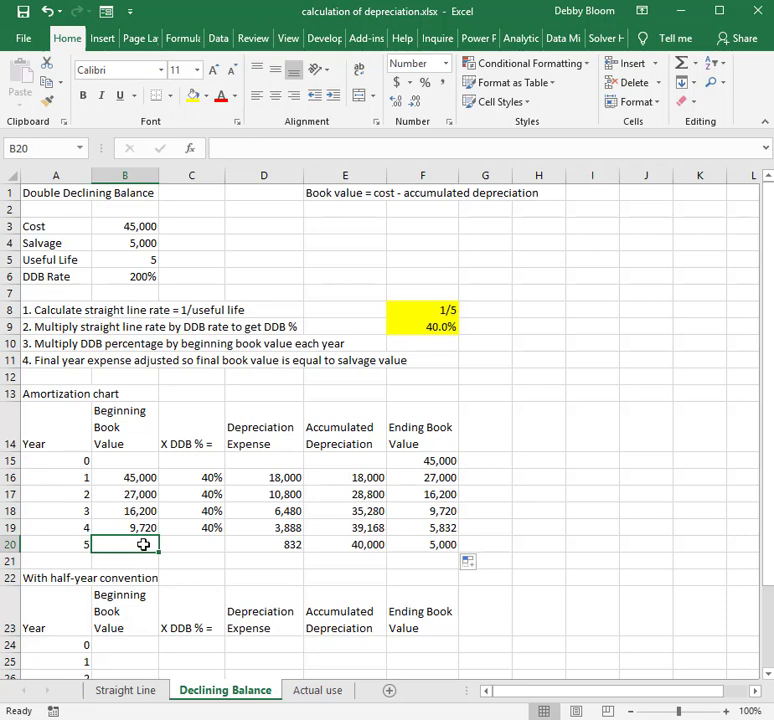
text(Adj)
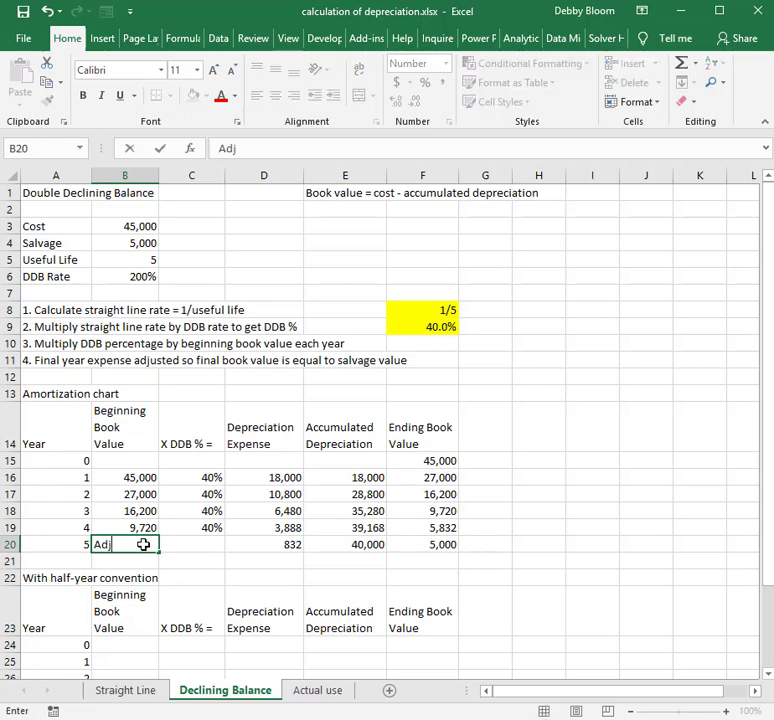
text(usted)
key(Return)
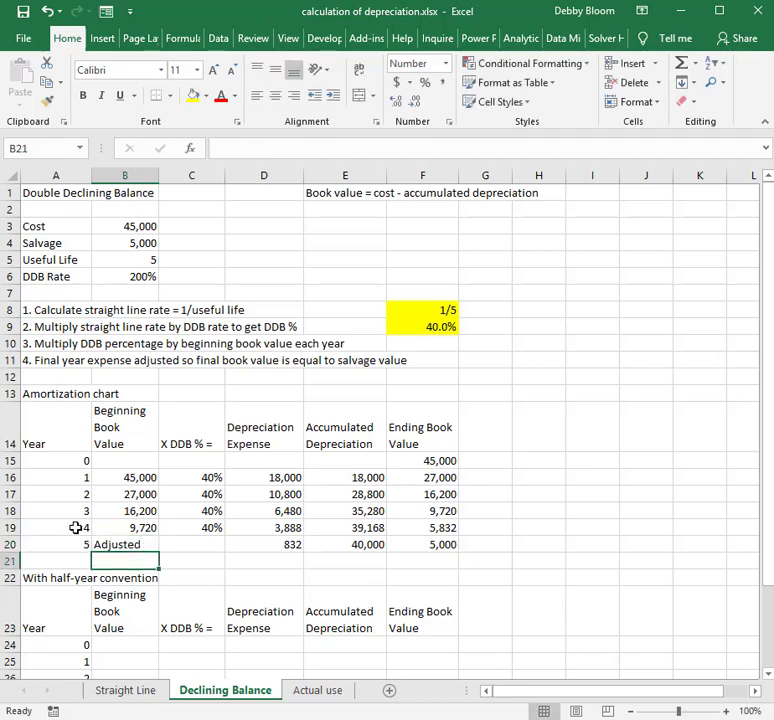
Review the first amortization chart in A14:F20 and inspect the formulas in C16 and D16
drag(55, 460, 422, 544)
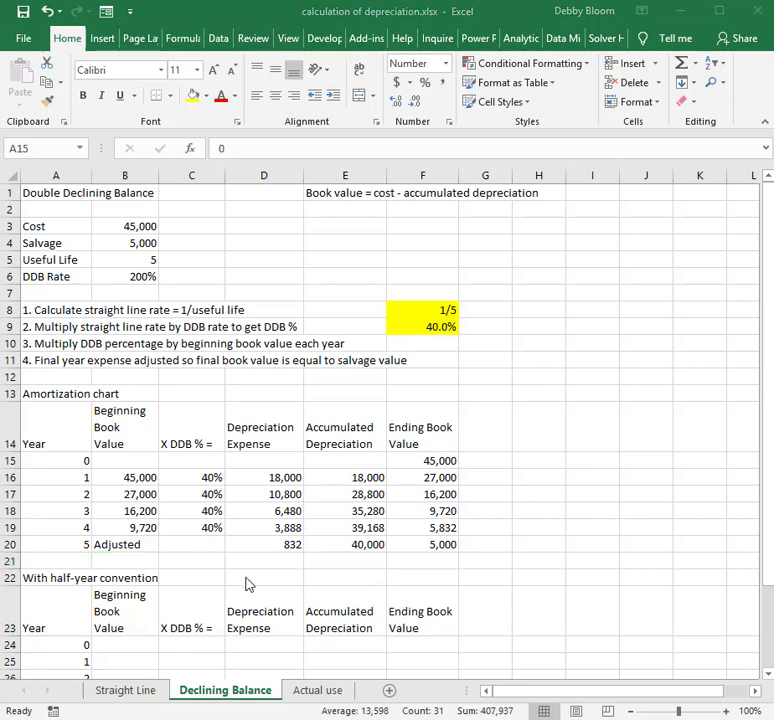
click(62, 579)
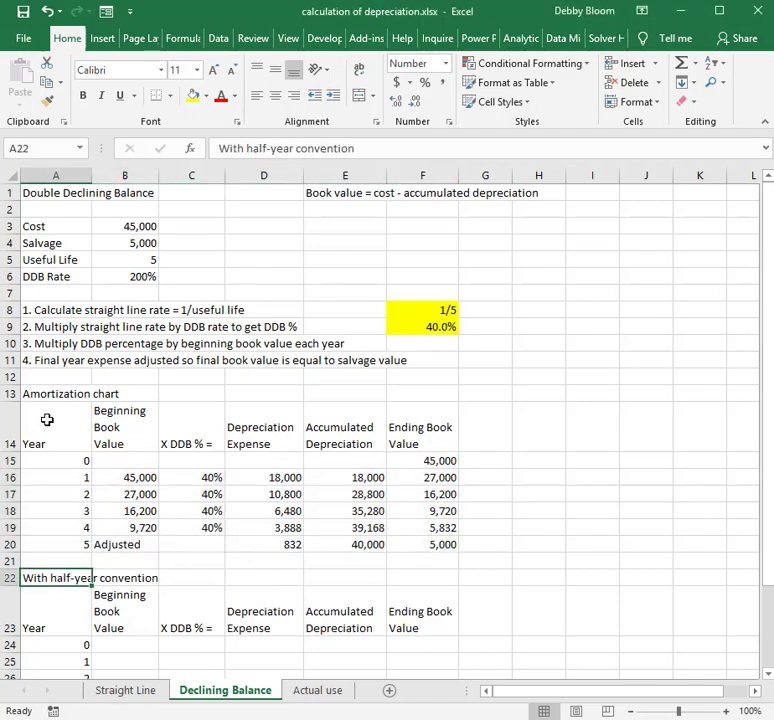
drag(47, 420, 439, 545)
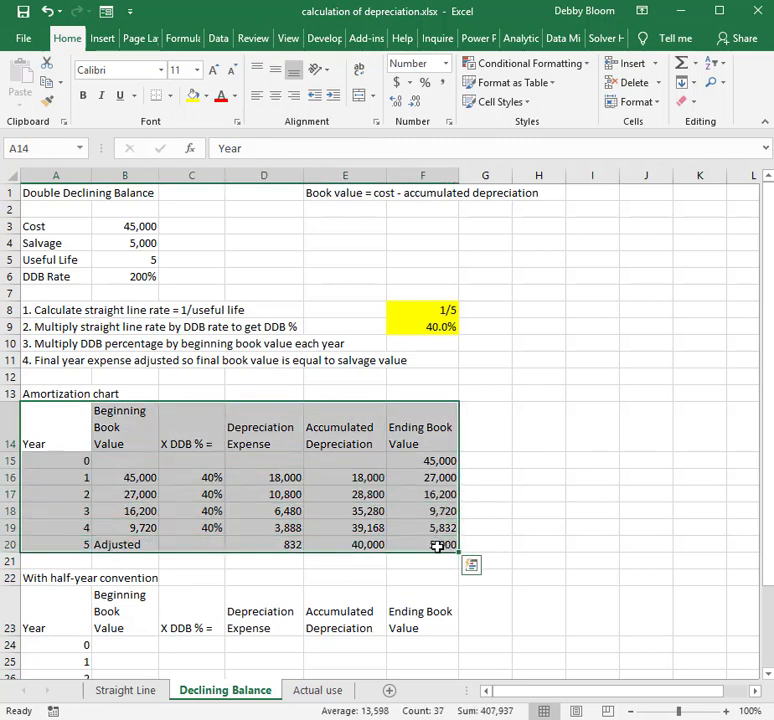
click(184, 477)
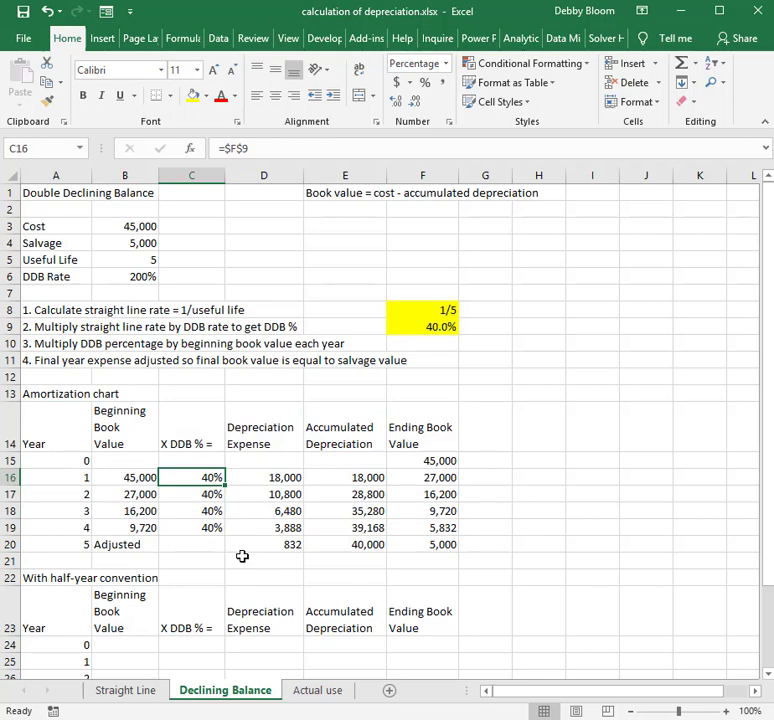
click(247, 476)
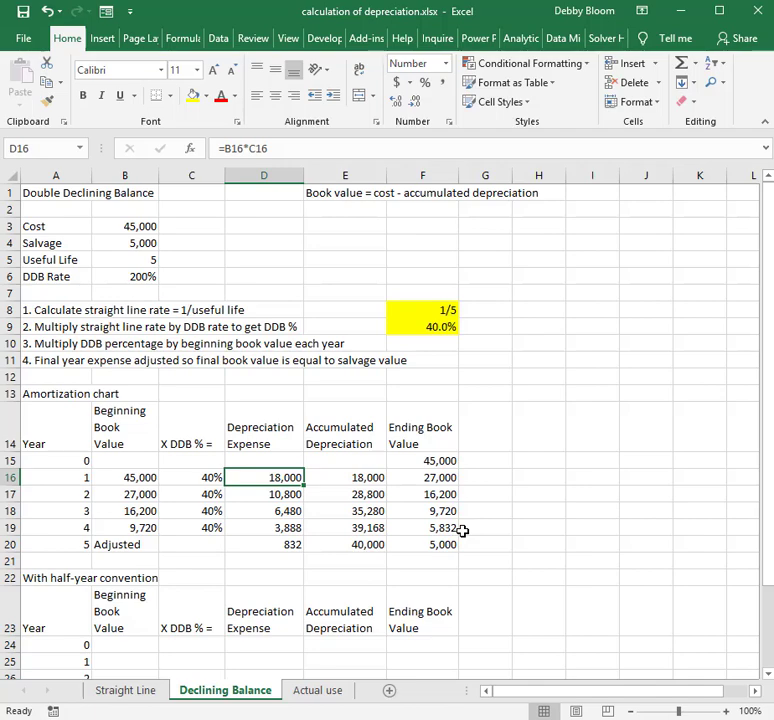
Link the year 0 ending book value in F24 of the half-year chart to the cost with =B3
scroll(463, 530, down, 3)
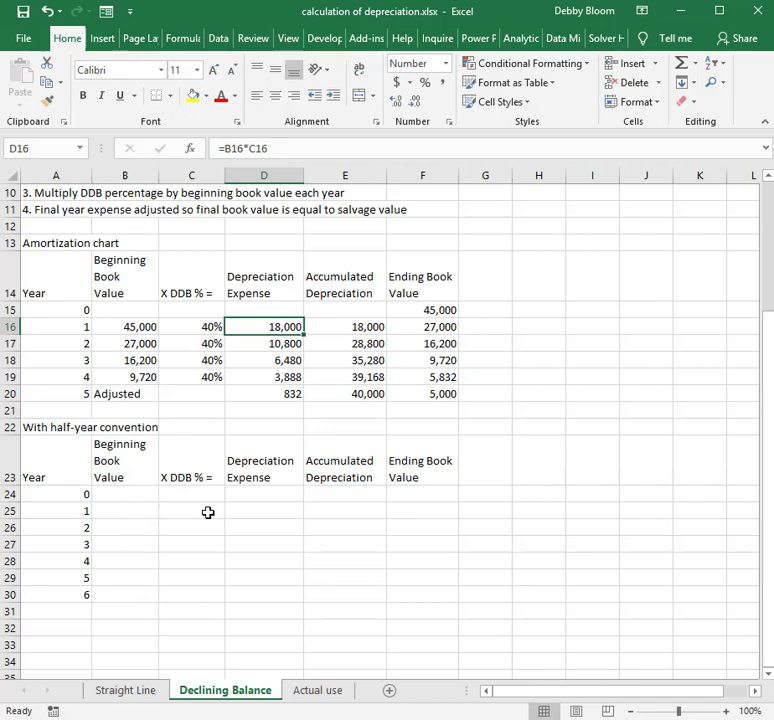
click(409, 494)
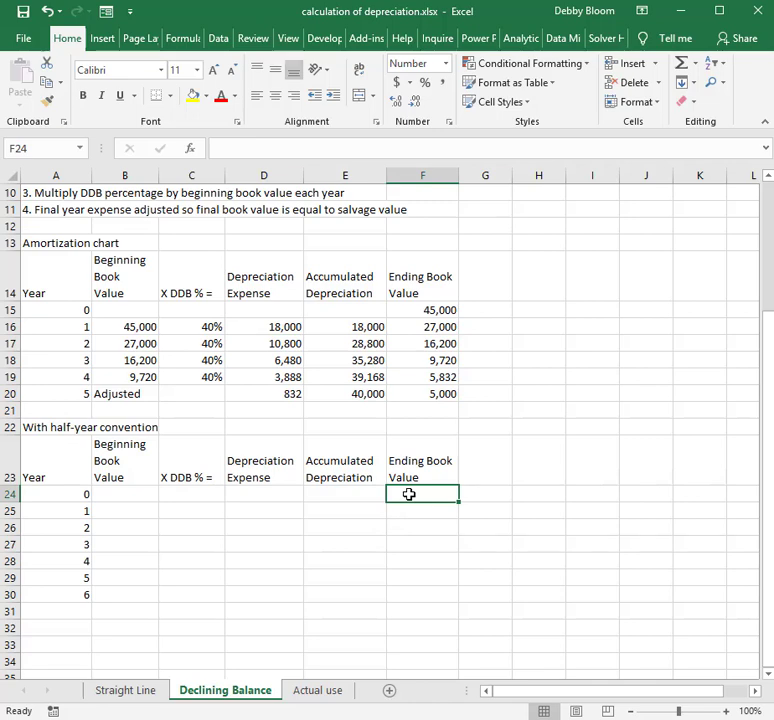
text(=)
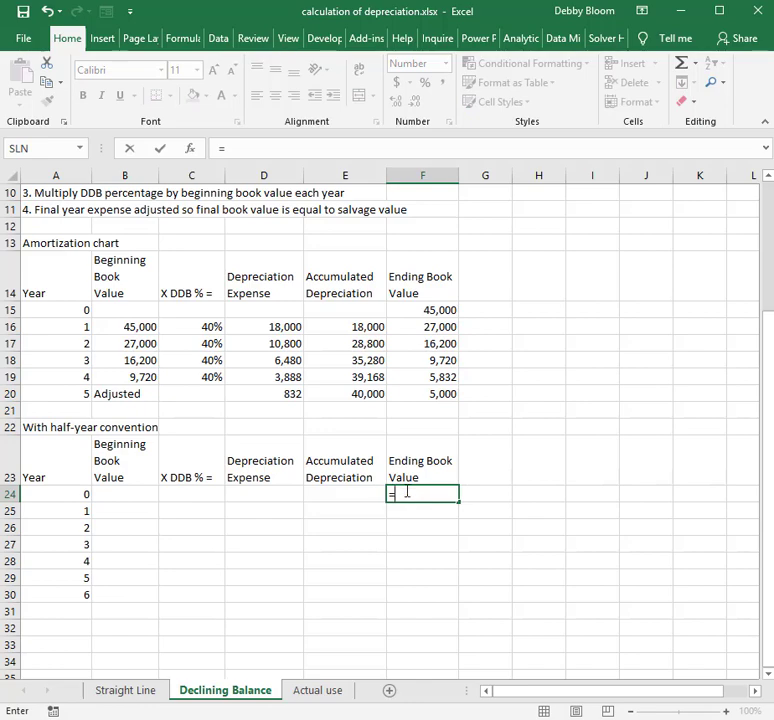
scroll(405, 492, up, 3)
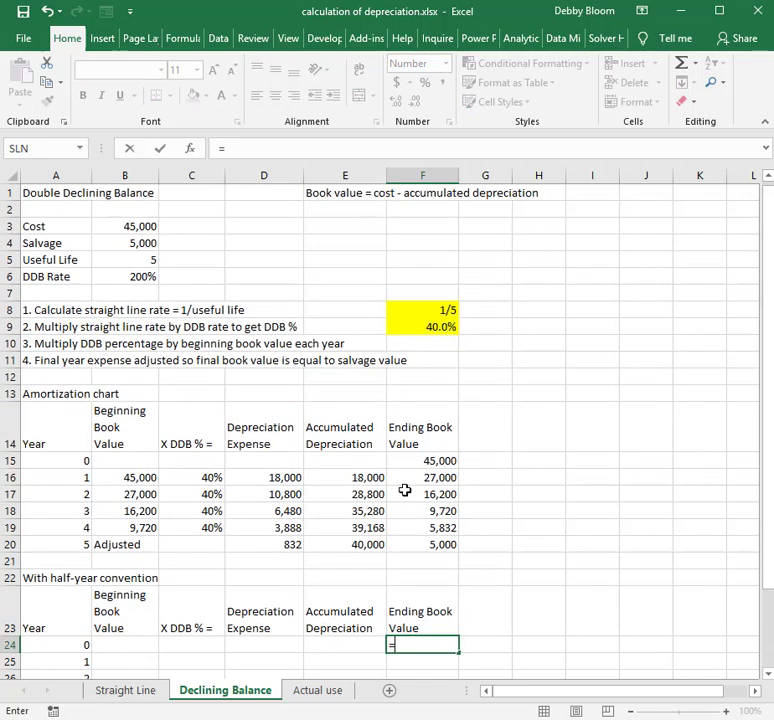
click(104, 229)
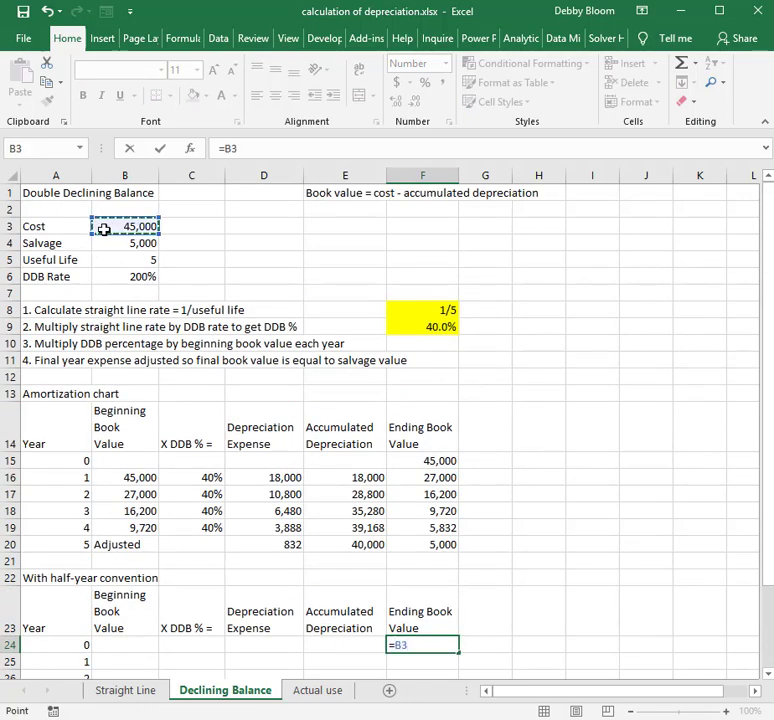
key(Return)
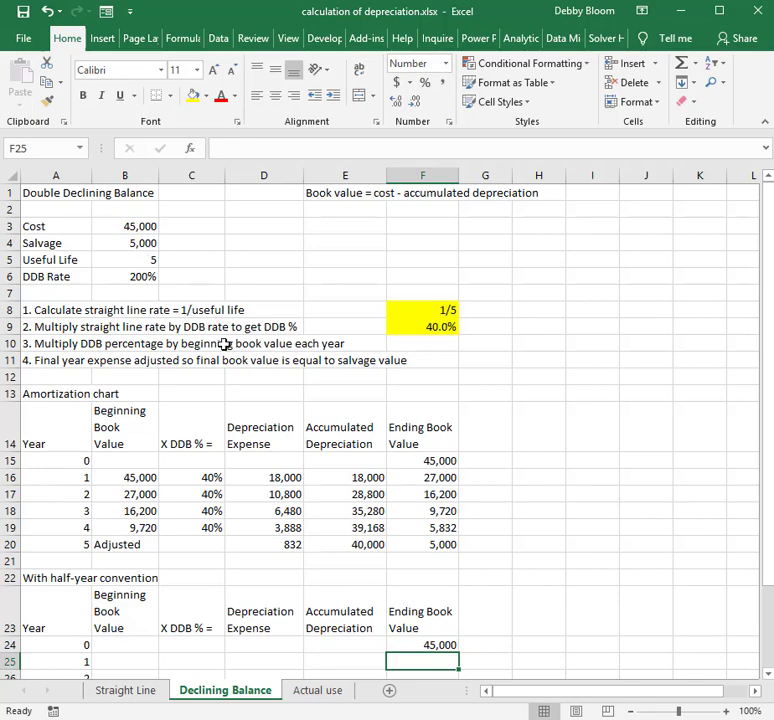
Set the year 1 beginning book value in B25 to the year 0 ending book value with =F24
scroll(273, 394, down, 4)
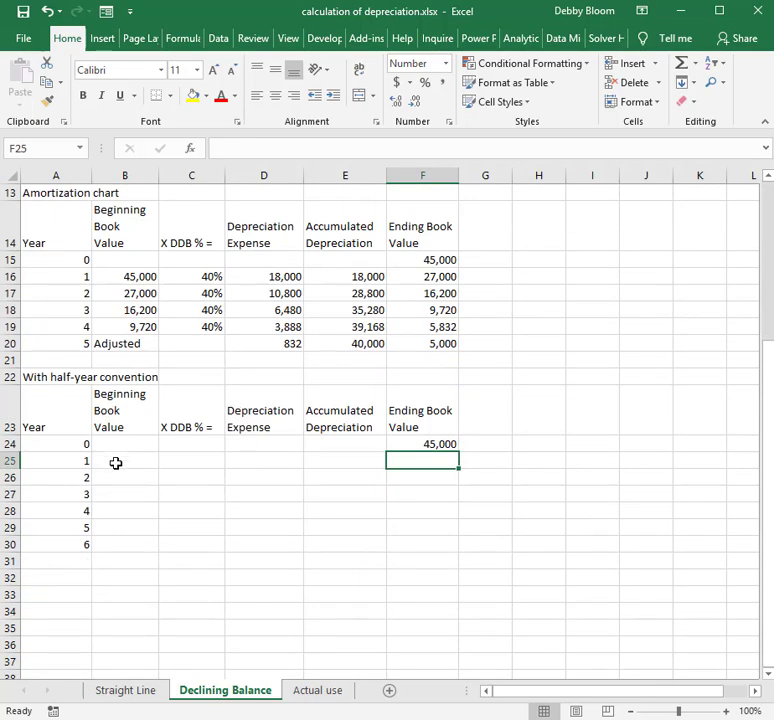
click(116, 463)
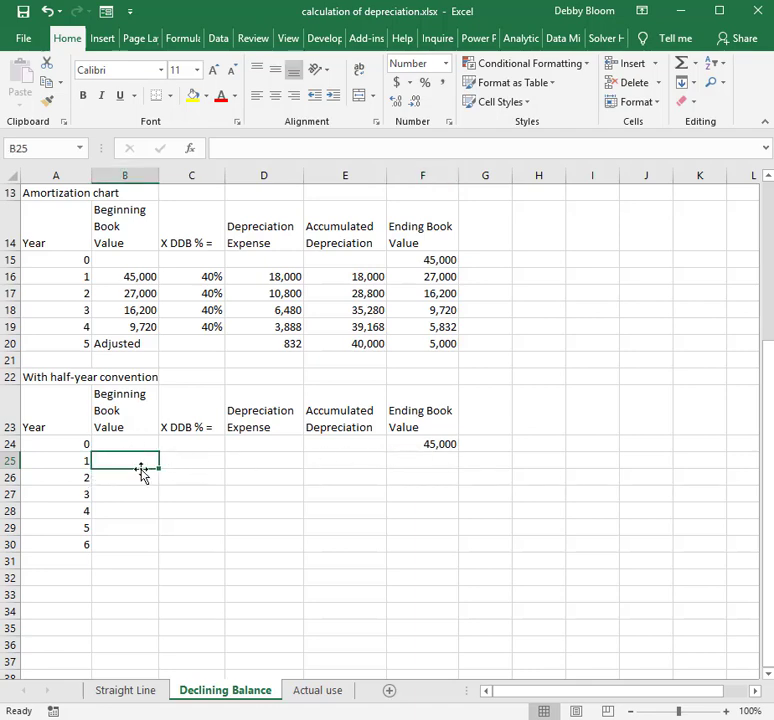
text(=)
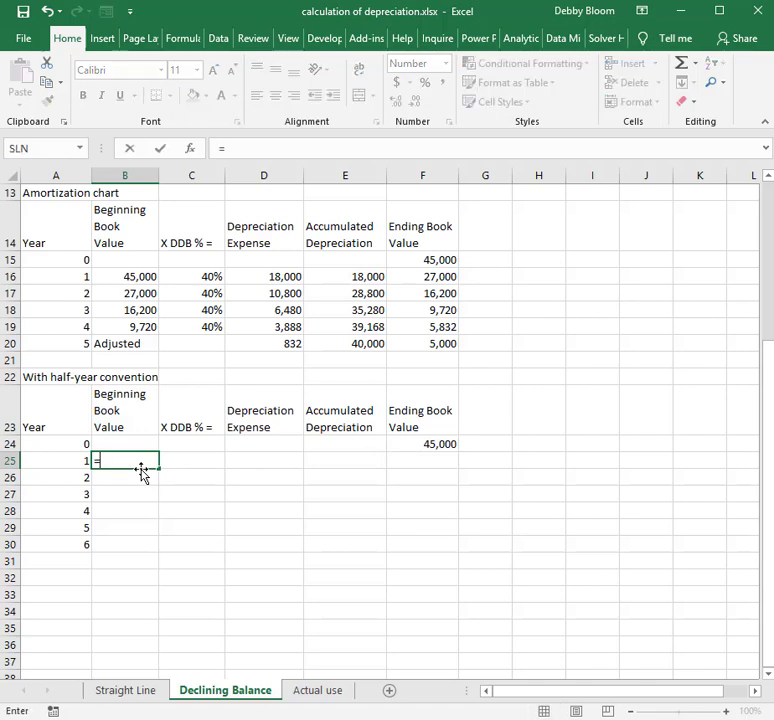
click(425, 443)
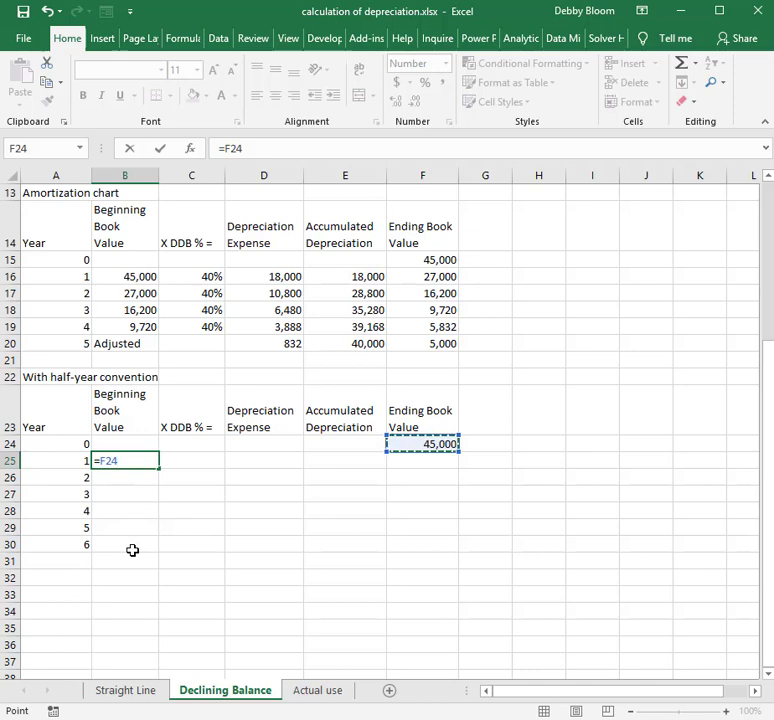
key(Return)
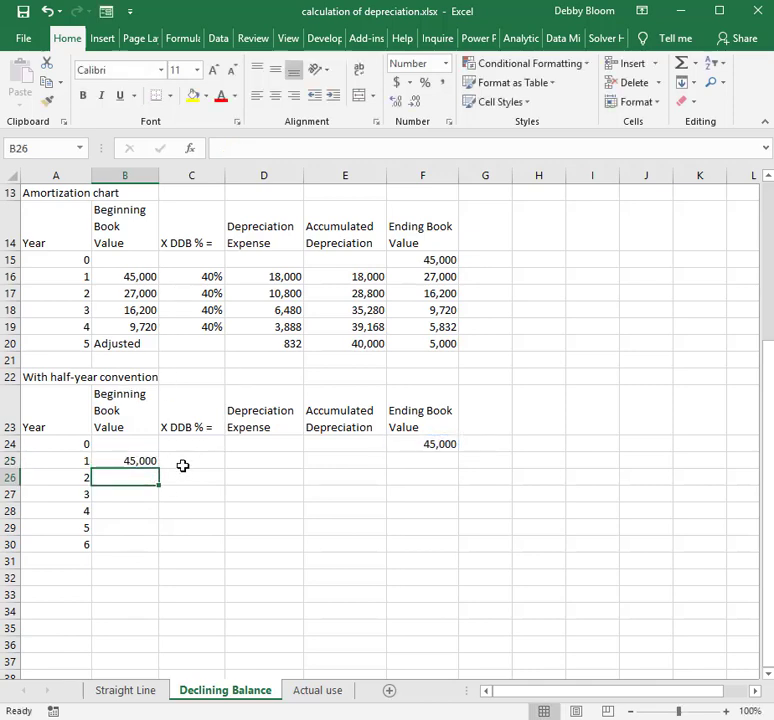
Enter the halved year 1 DDB rate in C25 as =F9*0.5 and format C25:C30 as percentages
scroll(297, 460, up, 3)
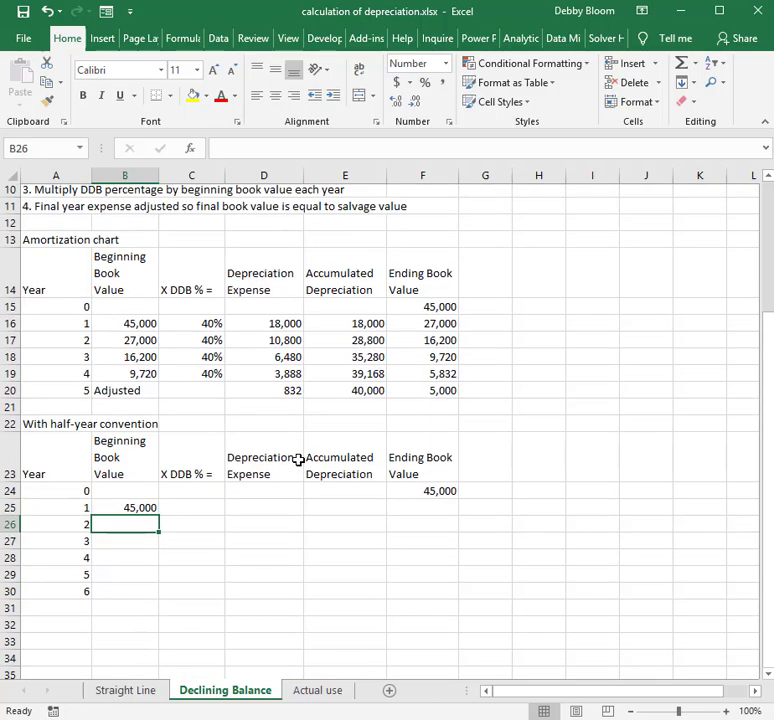
scroll(299, 460, down, 1)
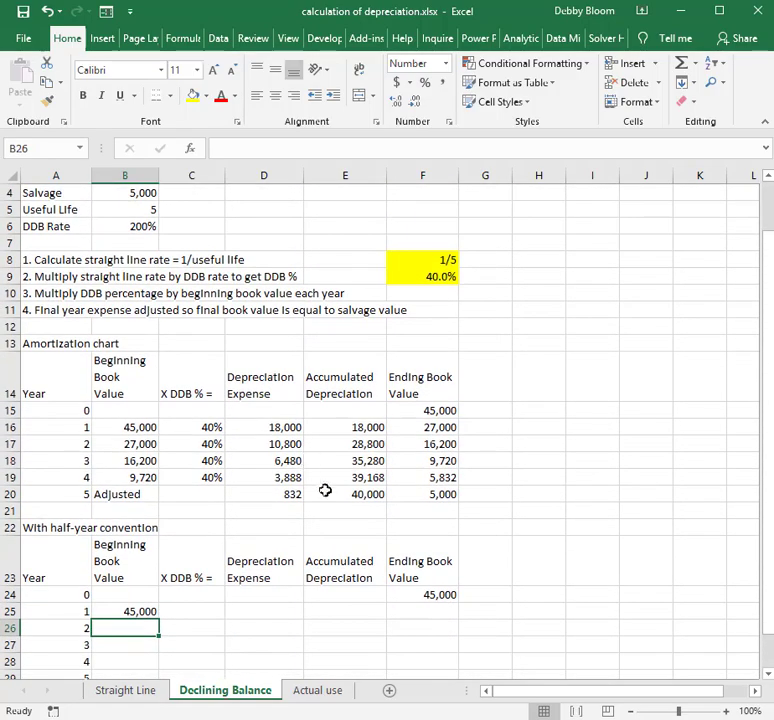
click(199, 612)
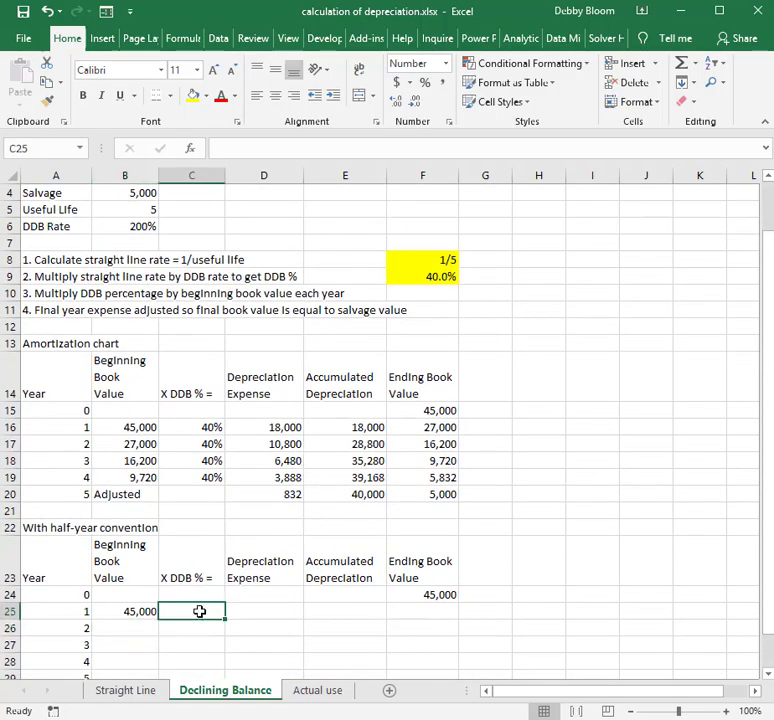
text(=)
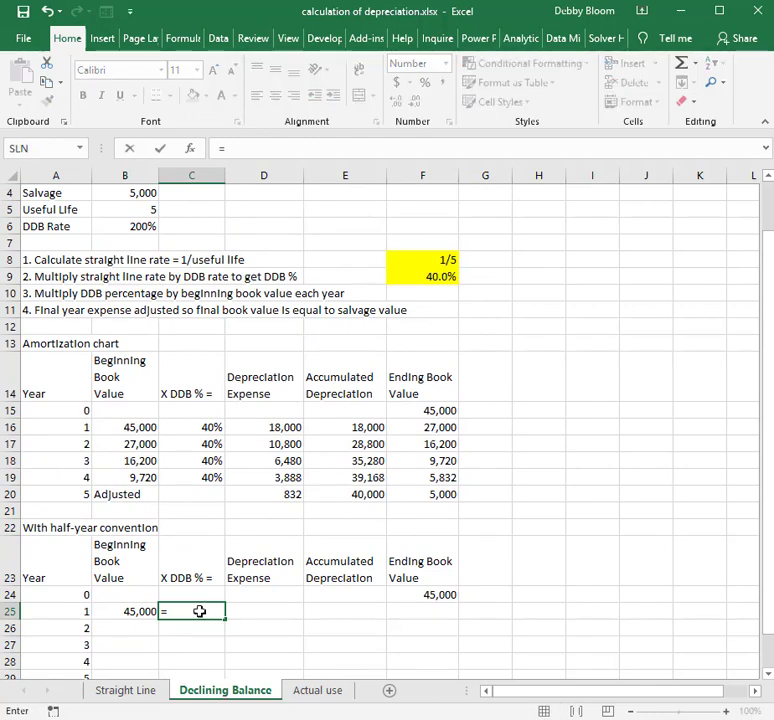
click(422, 276)
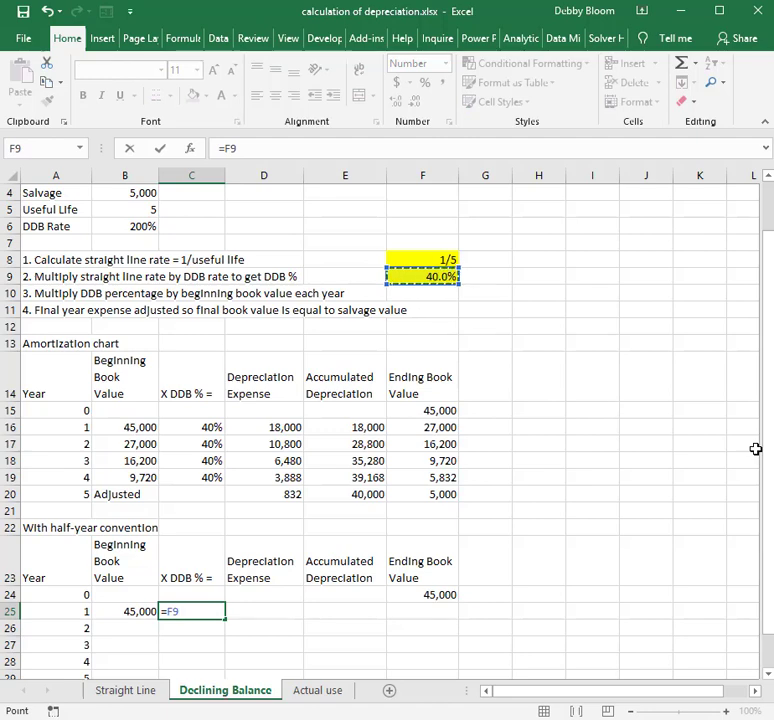
text(*)
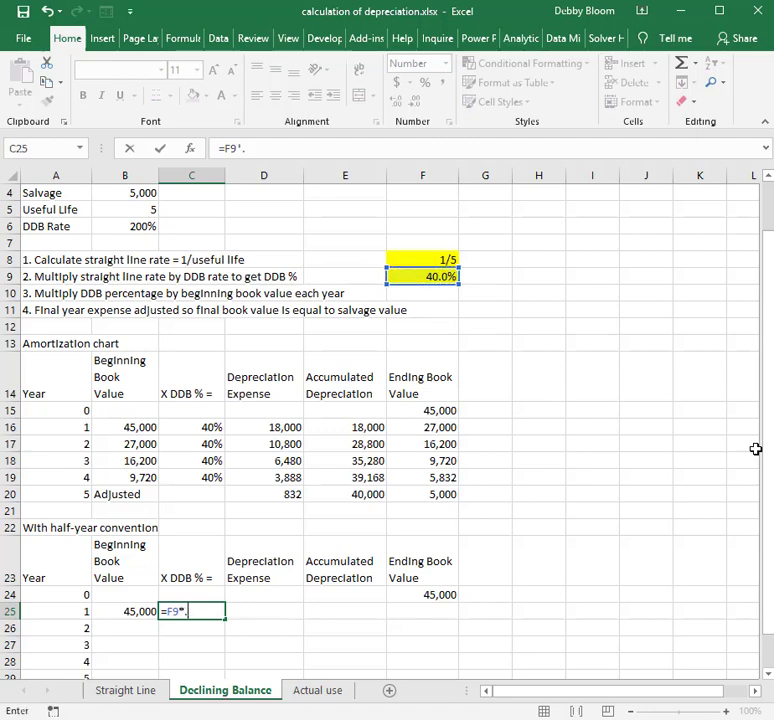
key(Return)
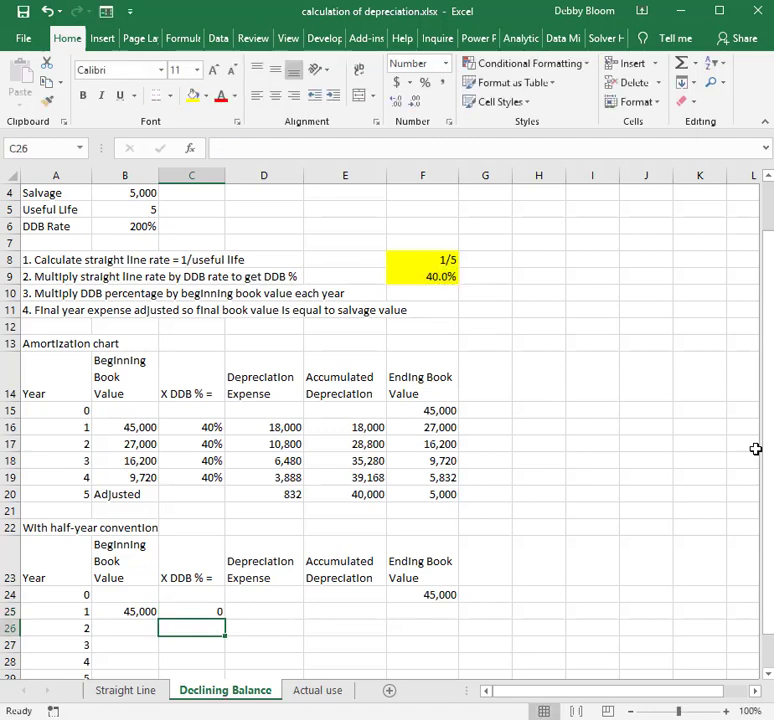
drag(216, 606, 198, 645)
click(424, 82)
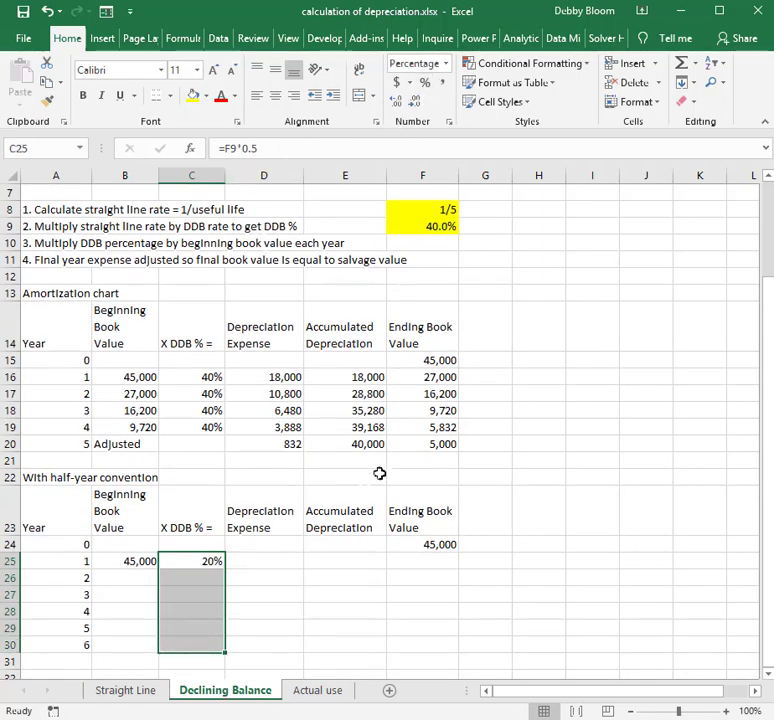
Enter the full DDB rate for year 2 in C26 as =$F$9 and copy it down through year 5 in C29
click(282, 561)
click(211, 578)
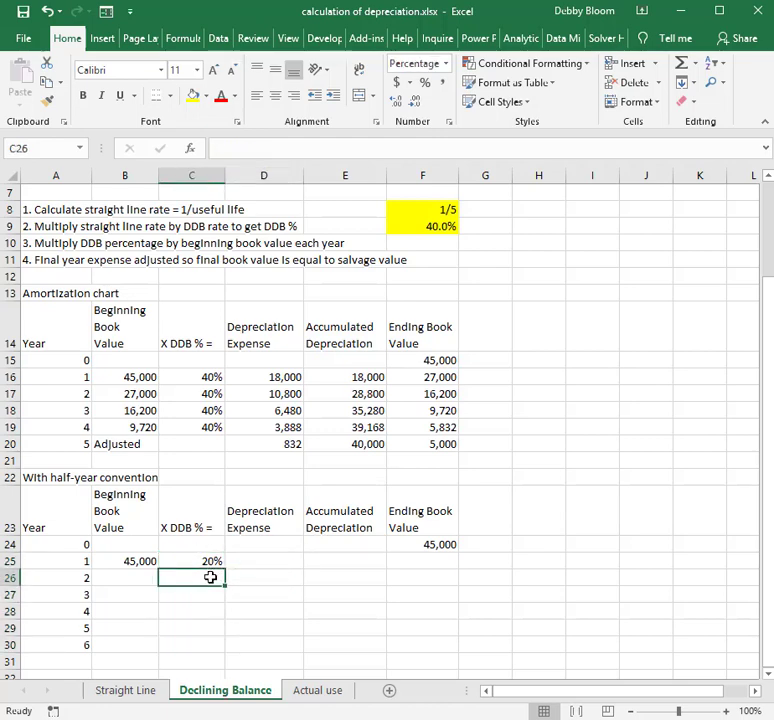
text(=)
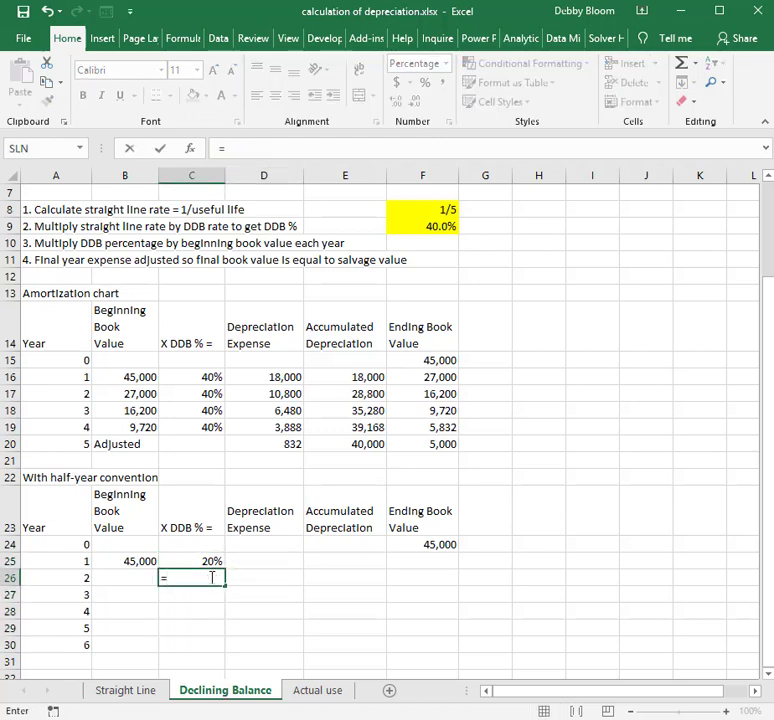
click(438, 227)
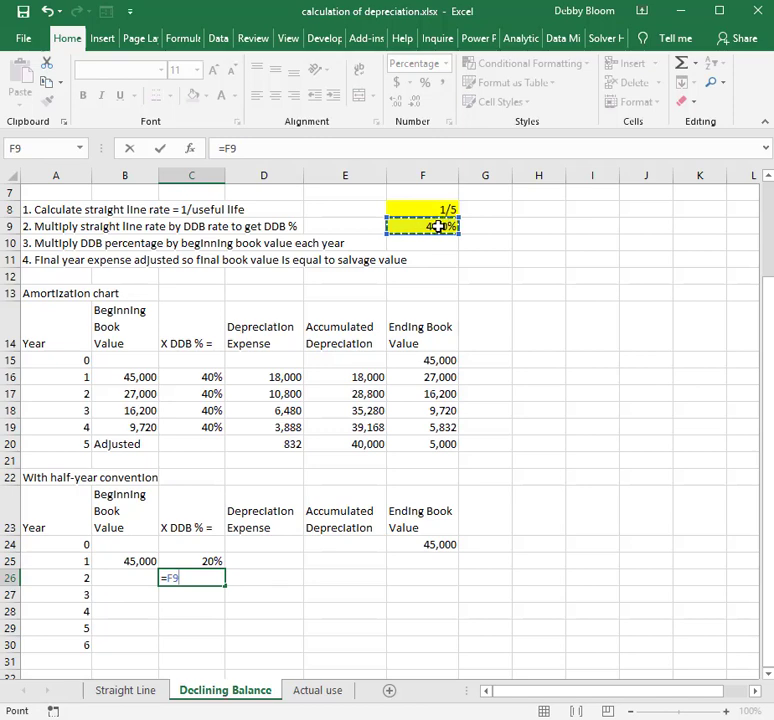
key(F4)
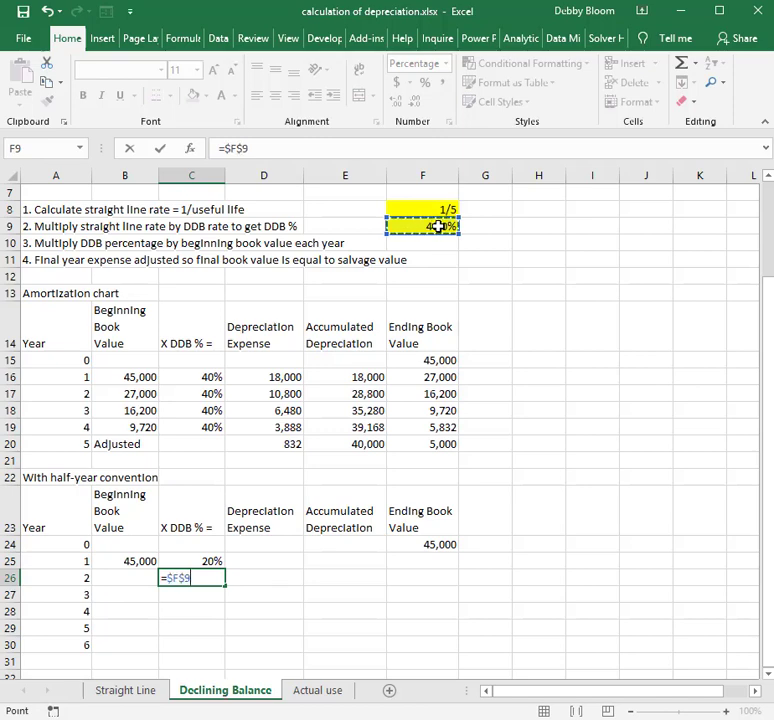
key(Return)
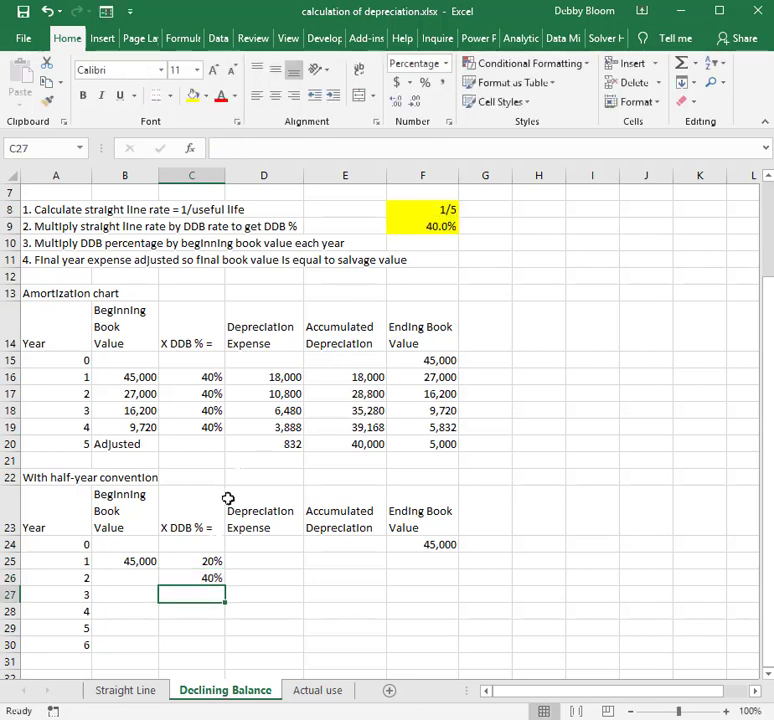
click(210, 578)
drag(226, 590, 225, 628)
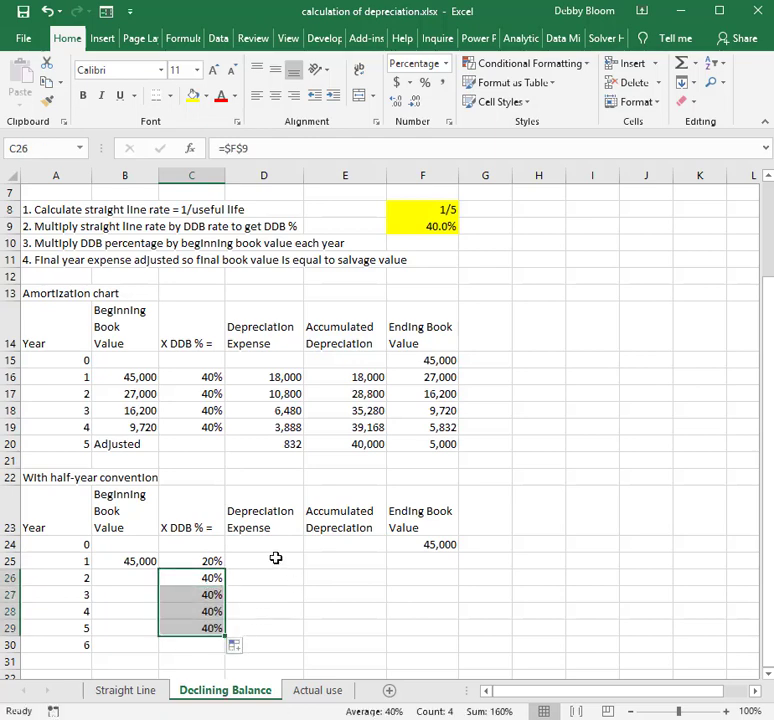
Calculate the half-year chart's year 1 depreciation expense in D25 with =B25*C25
click(276, 558)
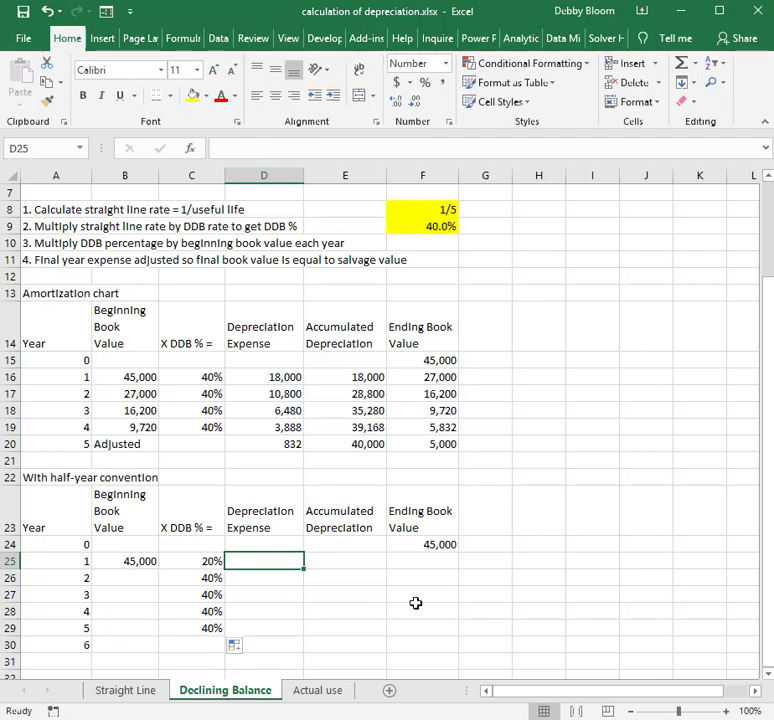
text(=)
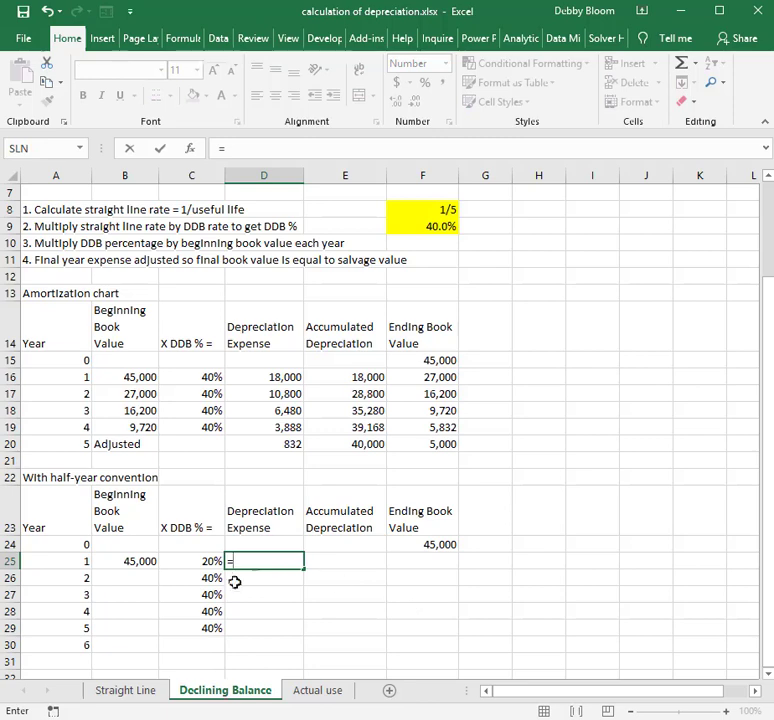
click(129, 560)
text(*)
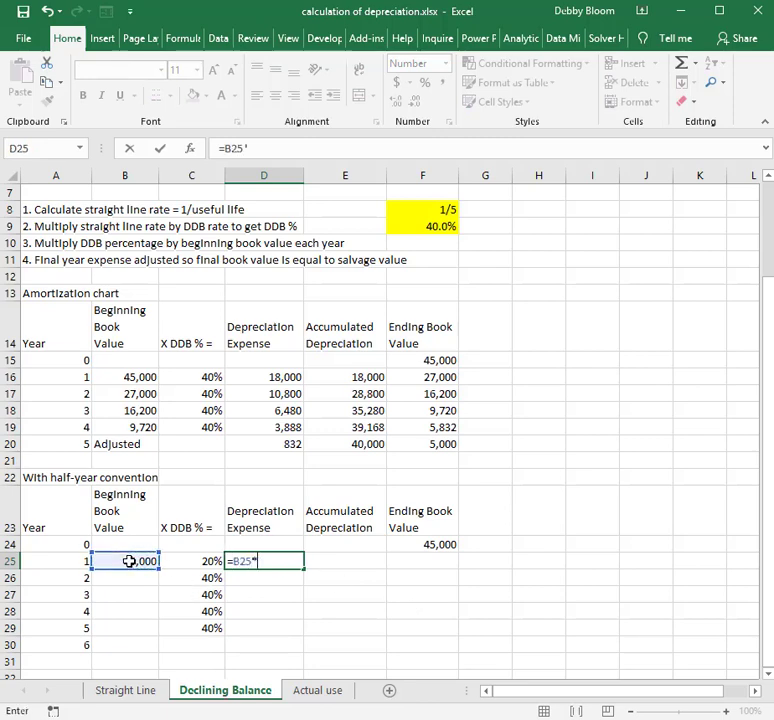
click(201, 563)
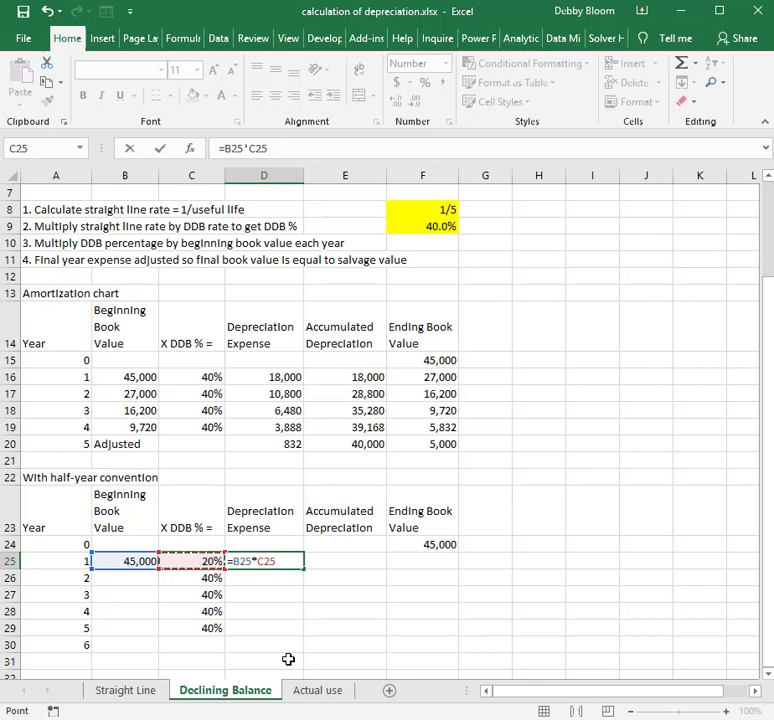
key(Return)
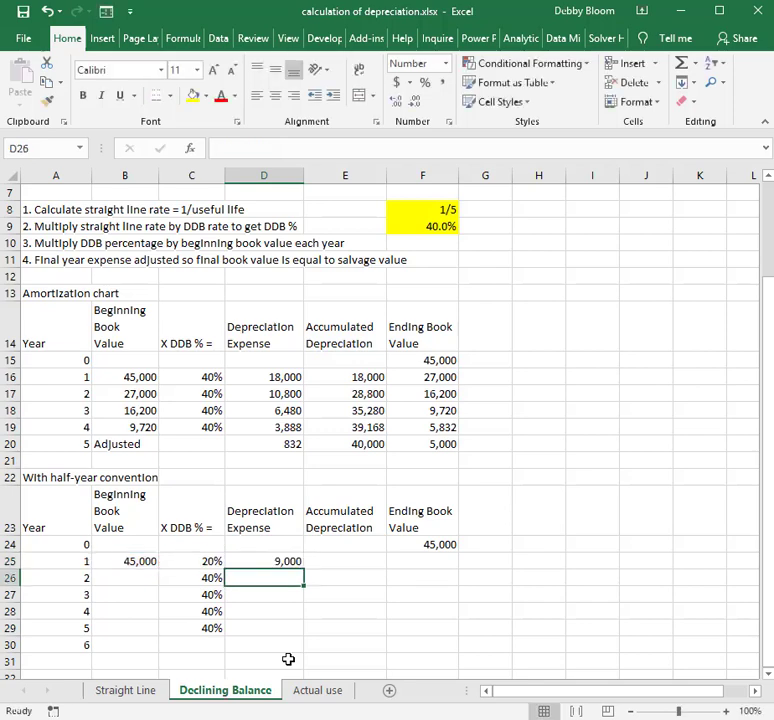
Enter the year 1 accumulated depreciation in E25 as =SUM($D$25:D25), with the range's start cell locked
click(339, 561)
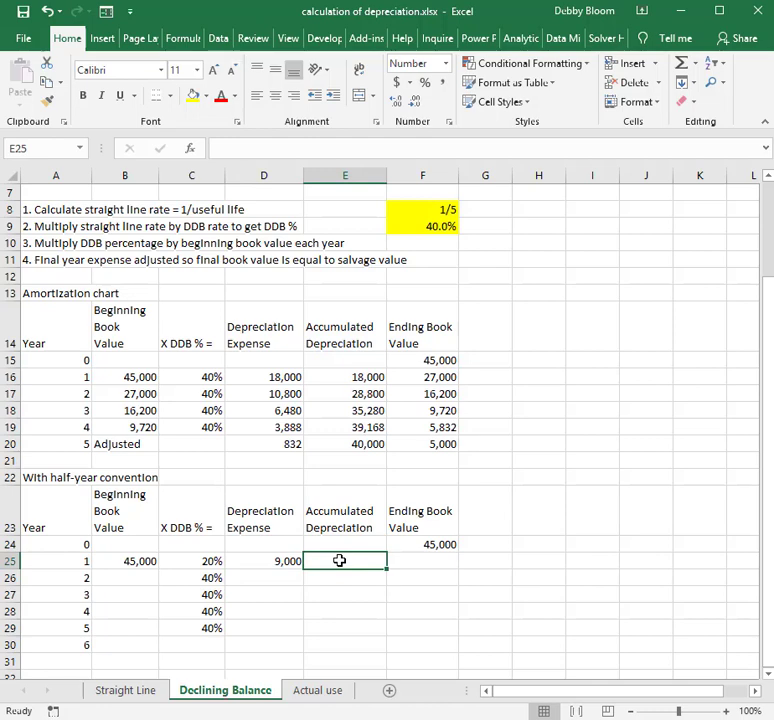
text(=sum()
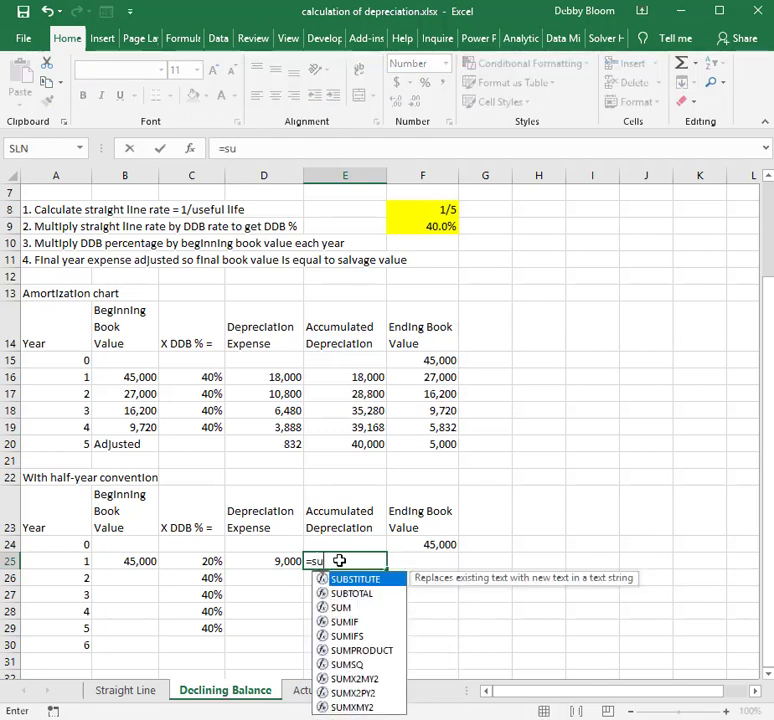
click(238, 560)
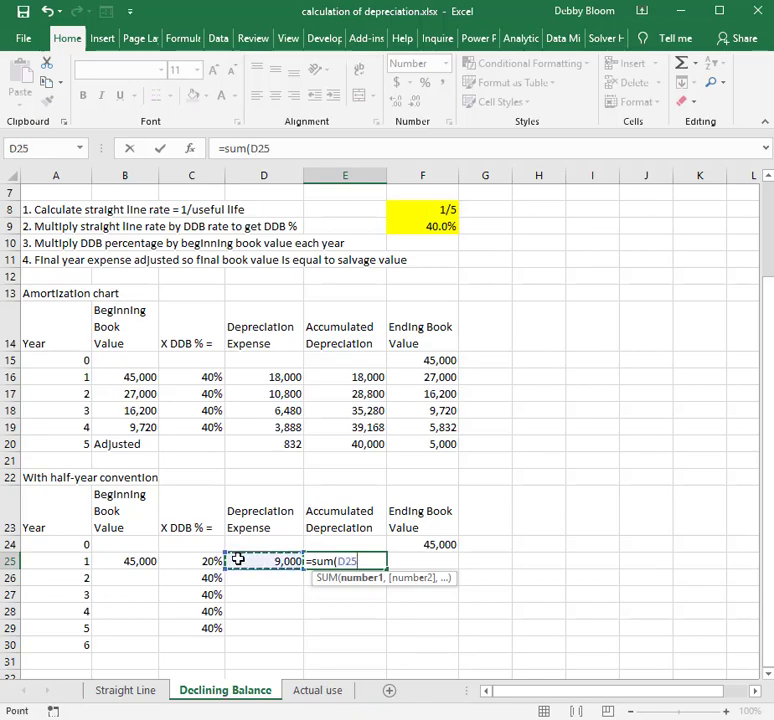
key(F8)
text())
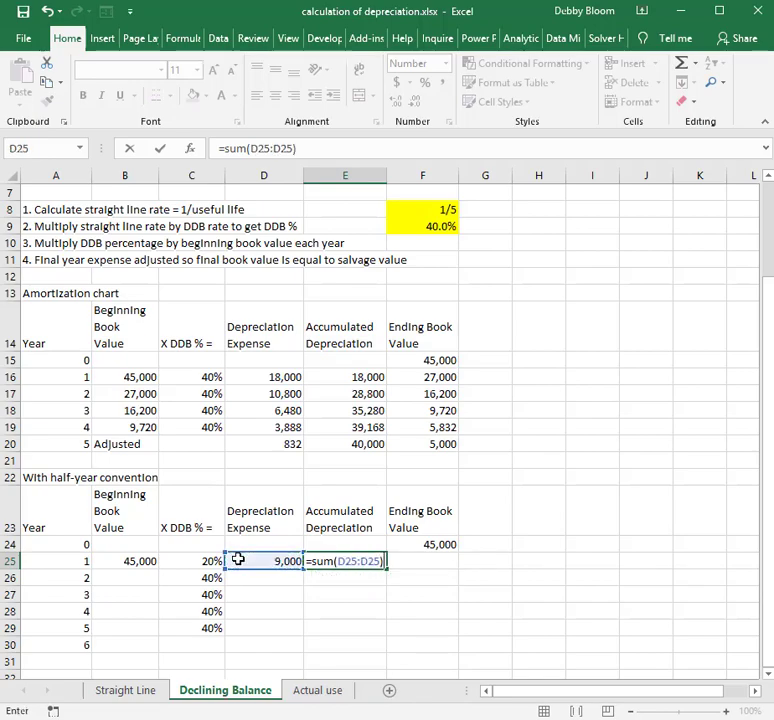
scroll(240, 561, up, 1)
scroll(378, 561, down, 1)
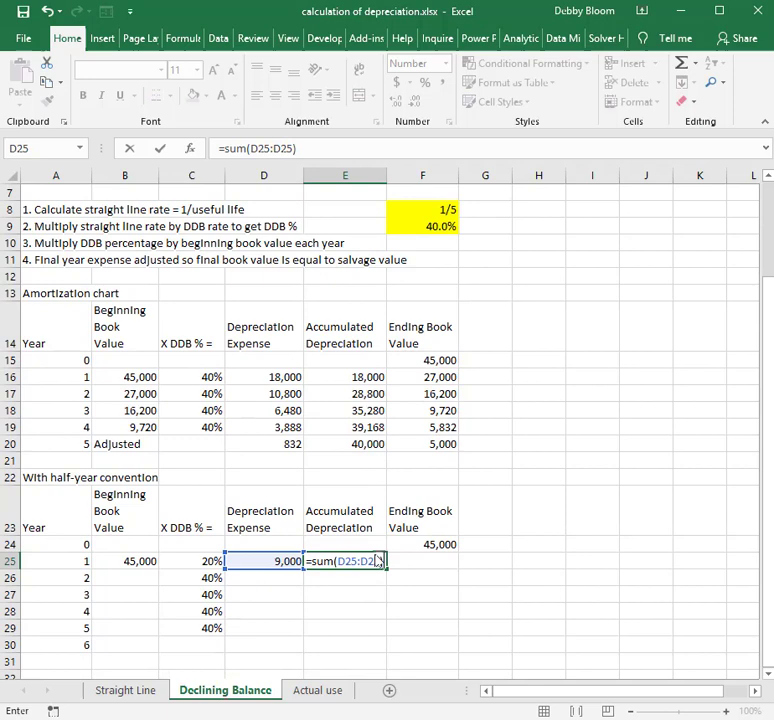
click(352, 561)
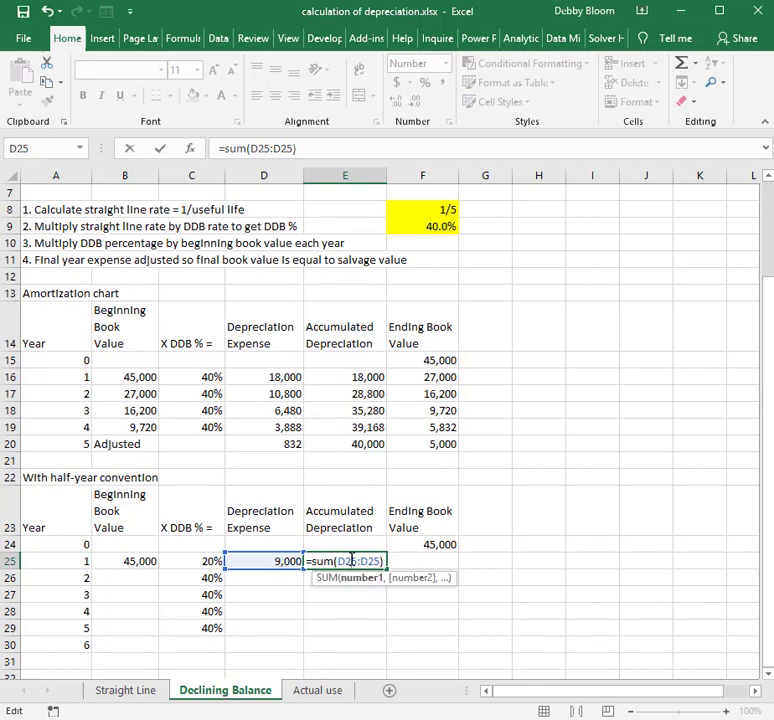
key(F4)
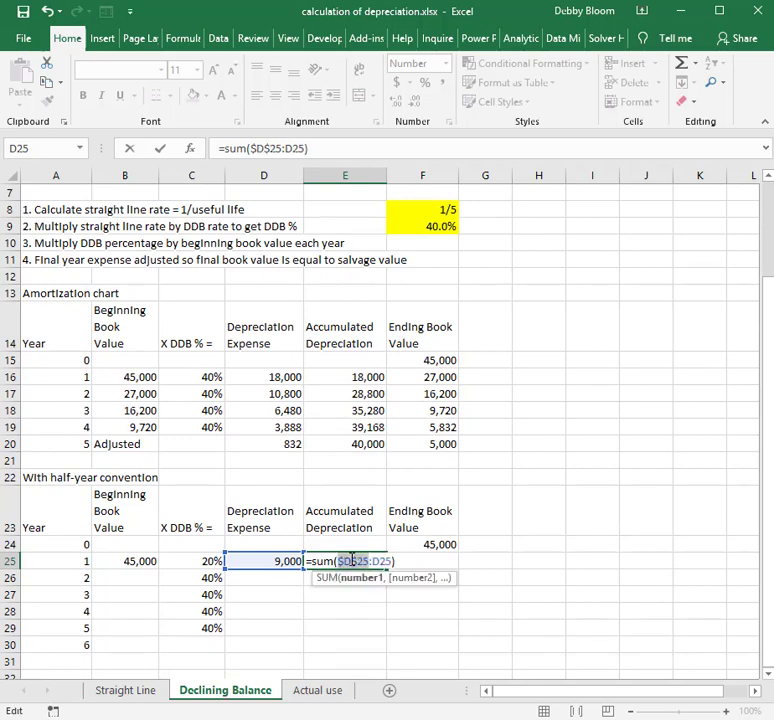
key(Return)
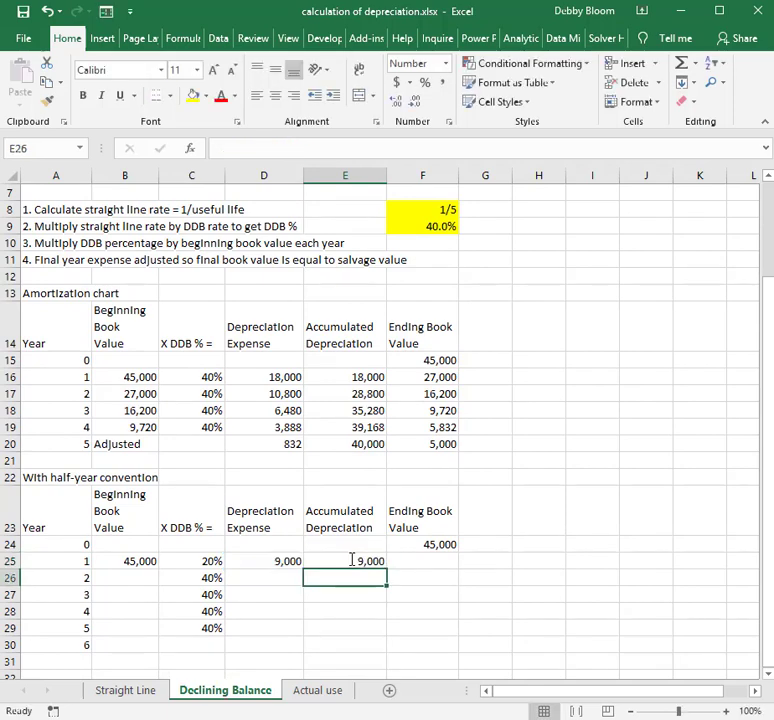
Calculate the year 1 ending book value in F25 as cost minus accumulated depreciation with =$B$3-E25
click(410, 562)
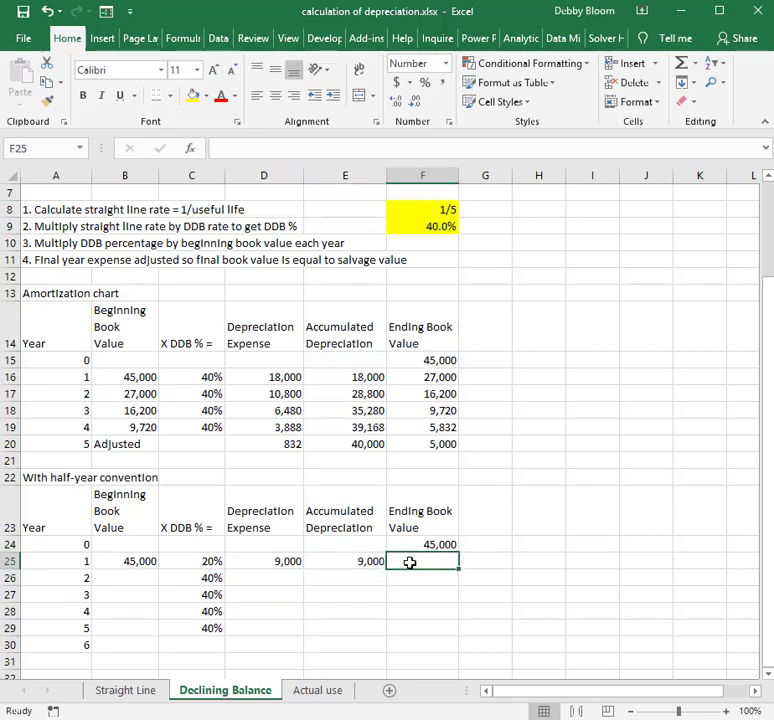
text(=)
scroll(410, 562, up, 2)
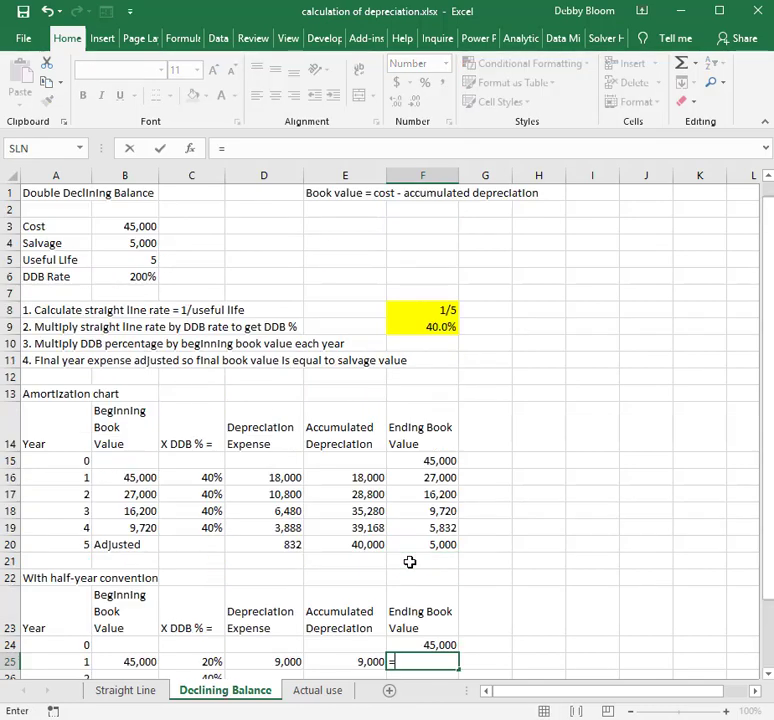
click(125, 230)
key(F4)
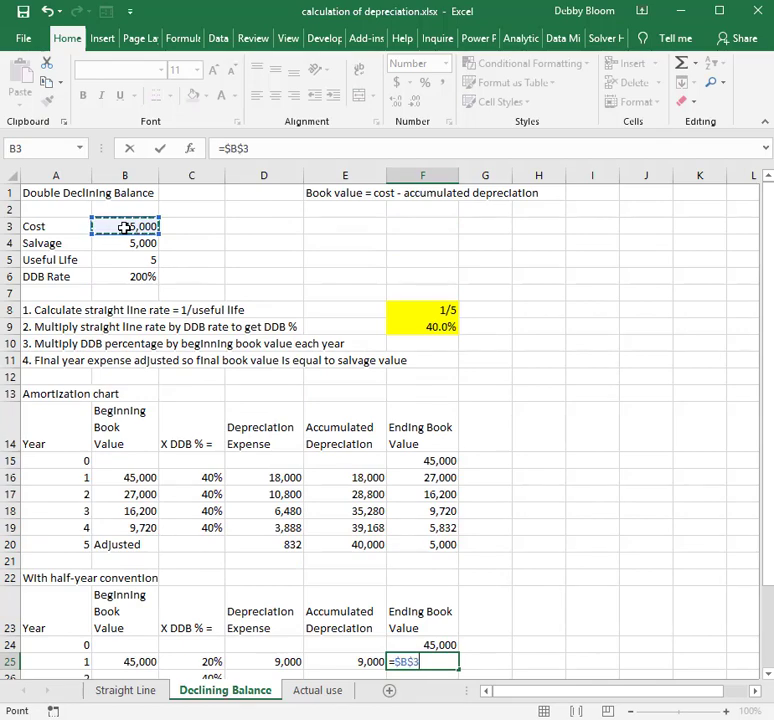
text(-)
scroll(209, 346, down, 2)
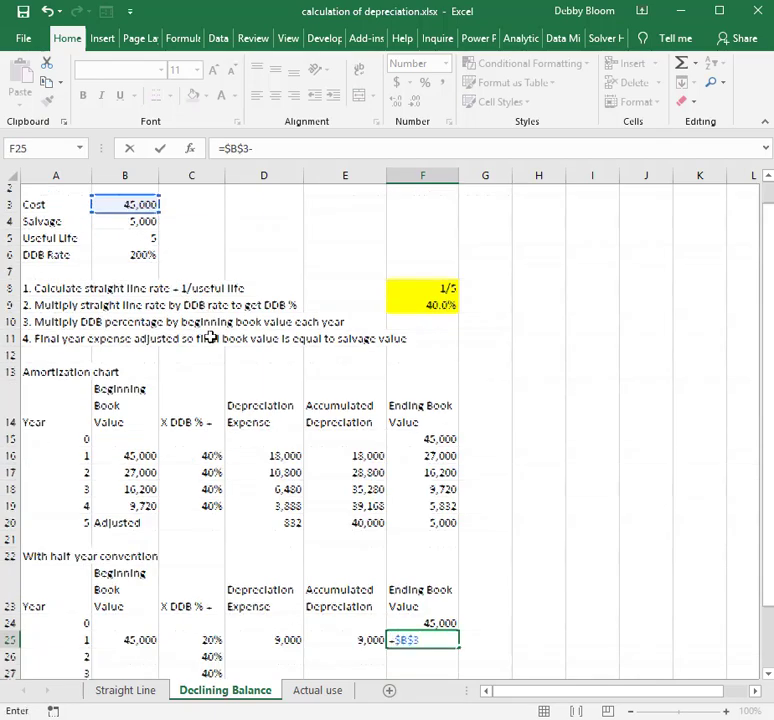
click(360, 562)
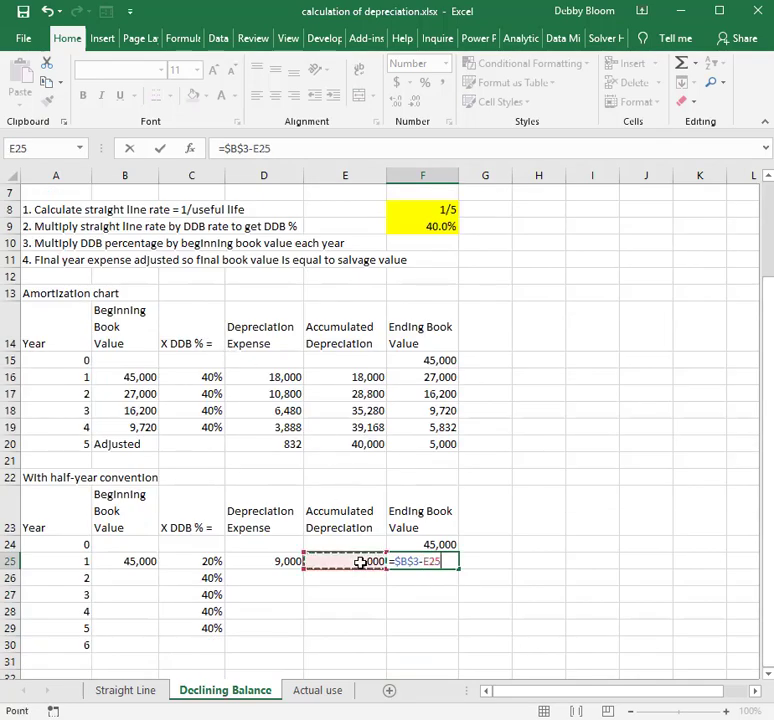
key(Return)
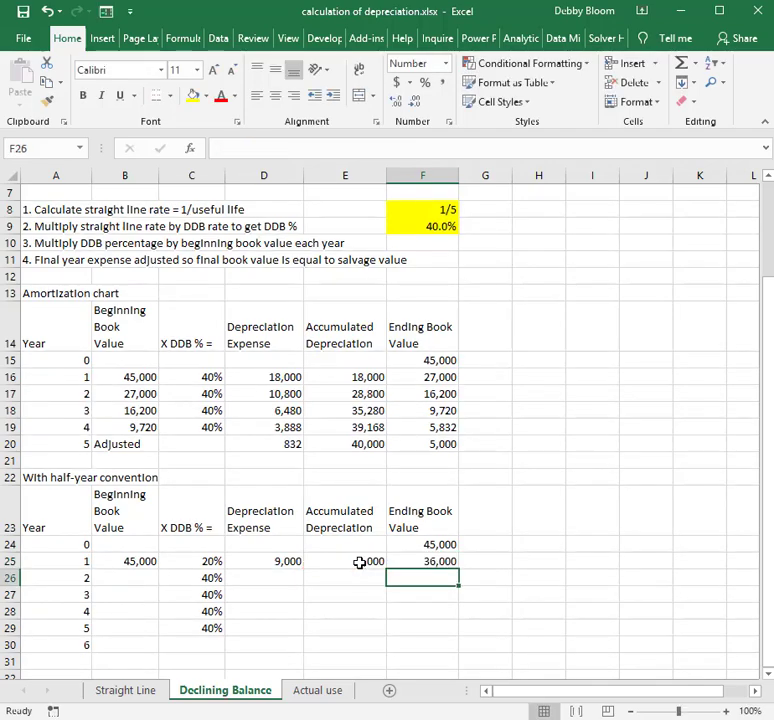
Copy the beginning book value formula from B25 down to year 2 in B26
click(137, 577)
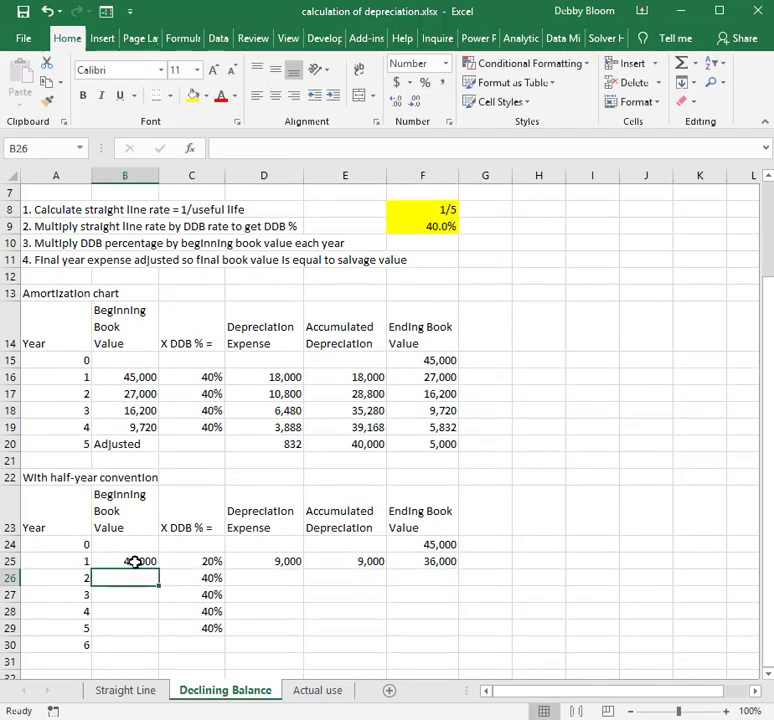
click(404, 563)
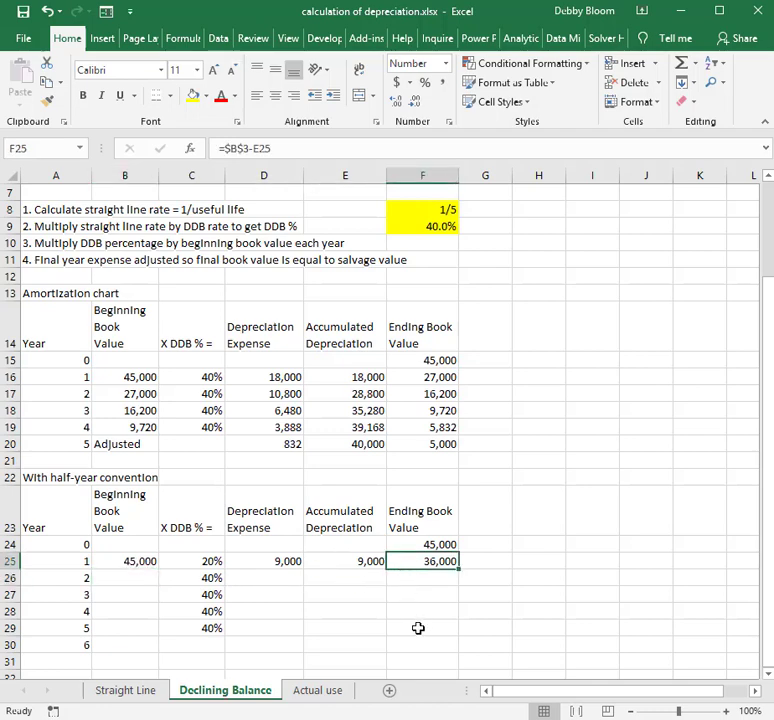
click(112, 561)
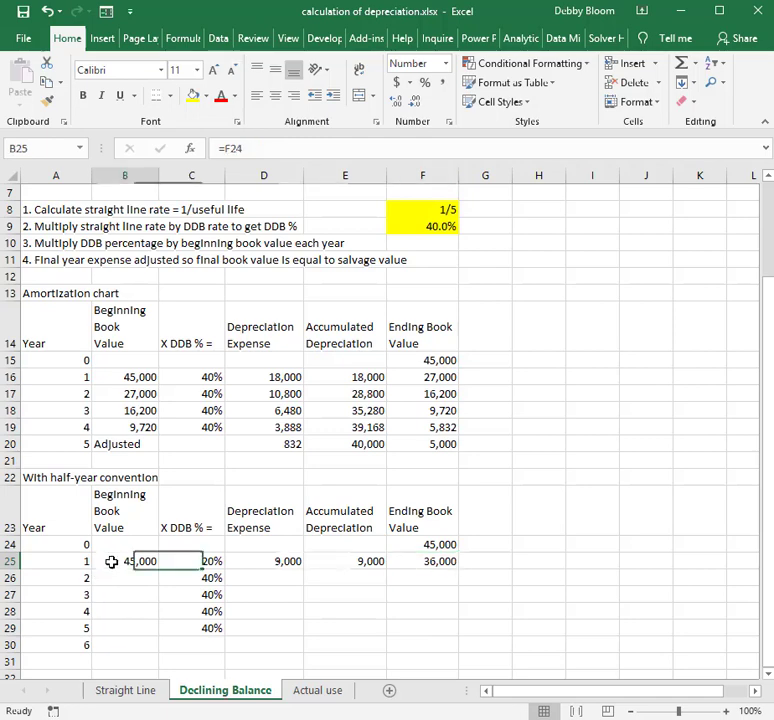
drag(160, 569, 161, 586)
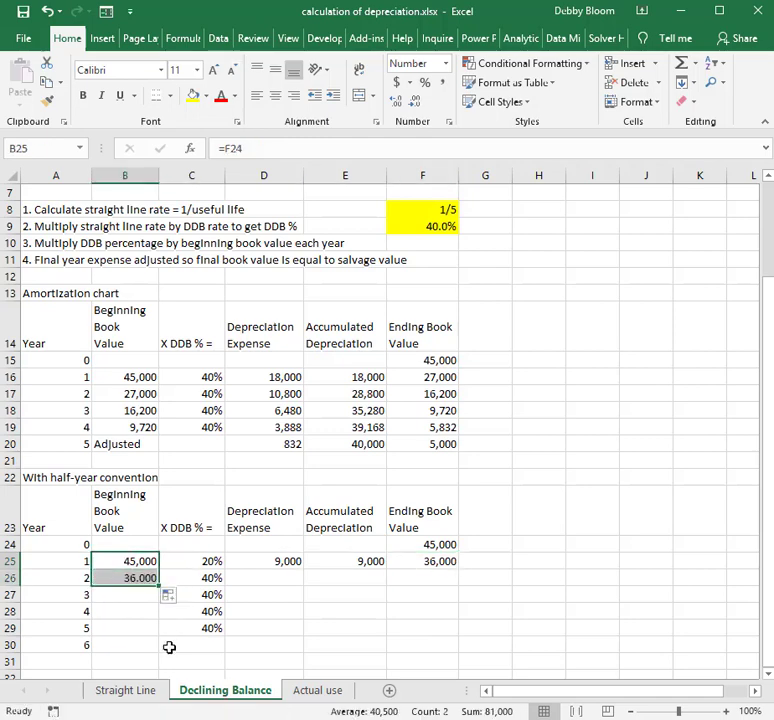
click(125, 579)
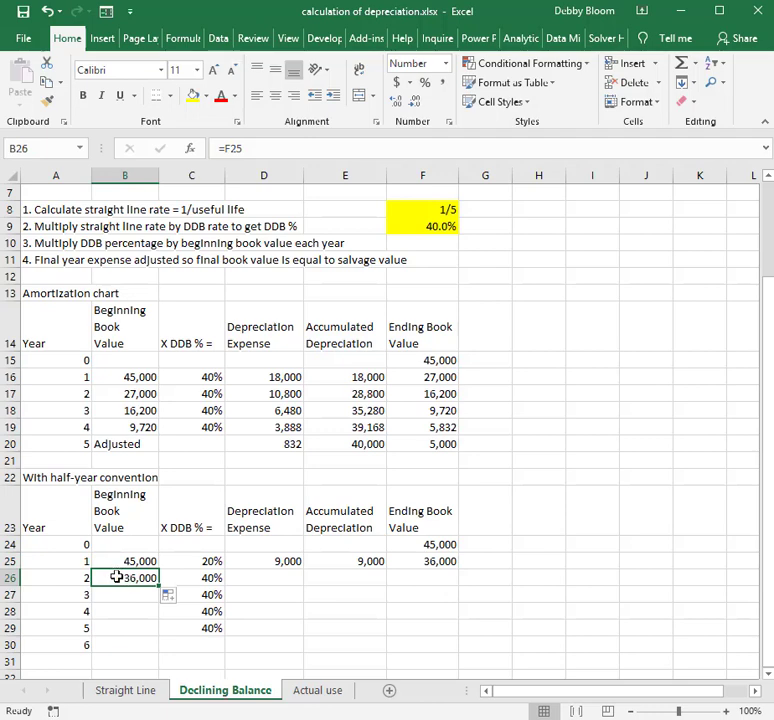
key(Right)
Copy the depreciation expense formula from D25 down to year 2 in D26
click(271, 561)
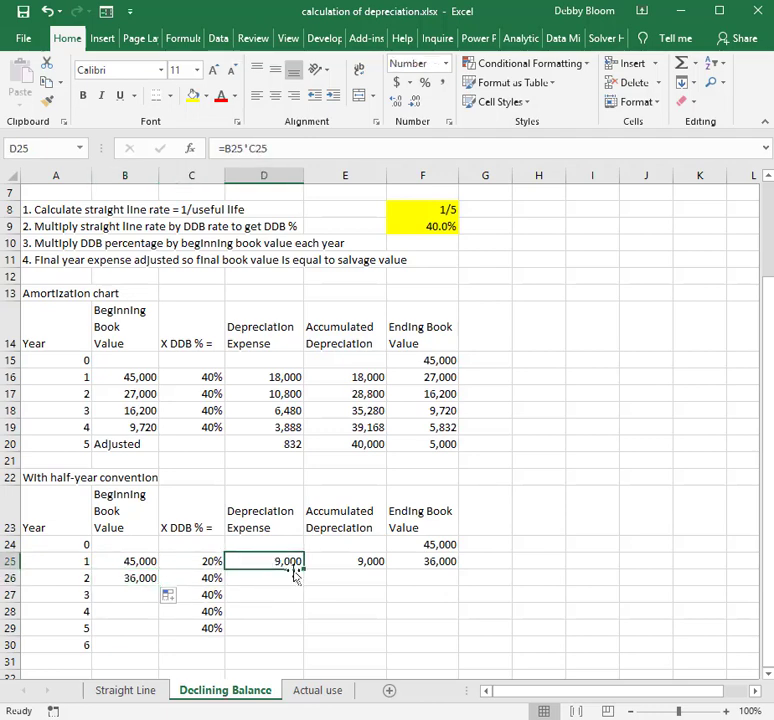
drag(302, 570, 302, 584)
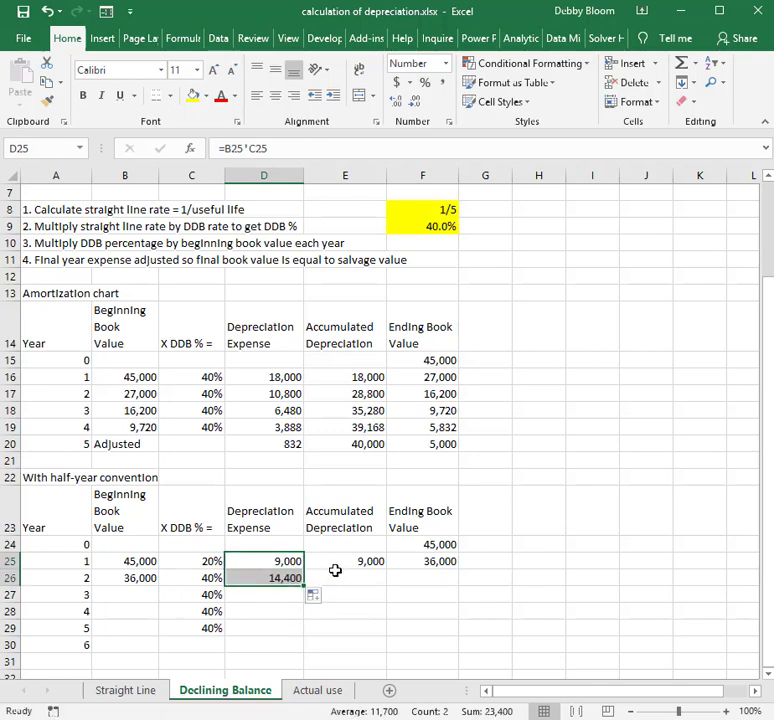
click(327, 582)
drag(279, 562, 287, 584)
Copy the accumulated depreciation and ending book value formulas from E25 and F25 down to year 2 in row 26
click(351, 562)
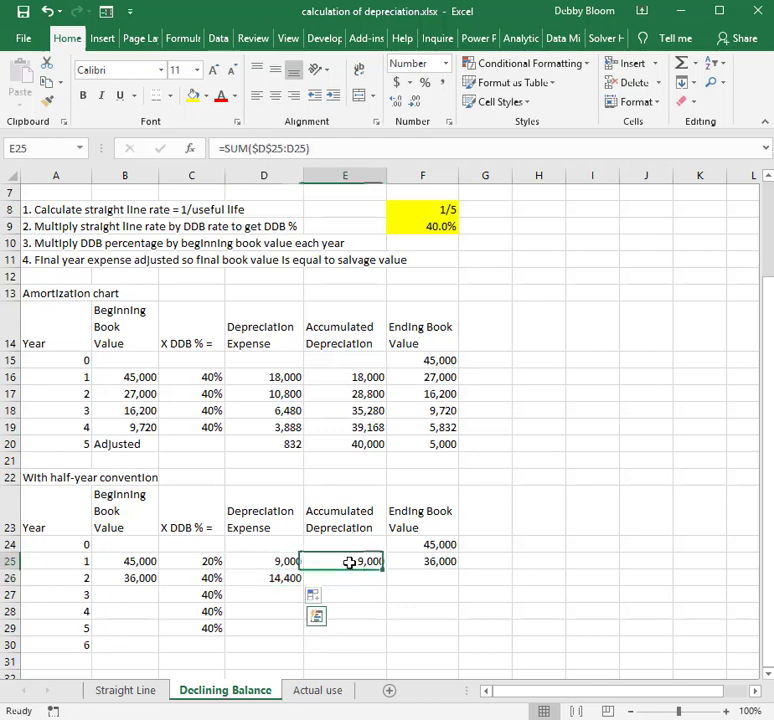
drag(388, 571, 390, 586)
click(431, 563)
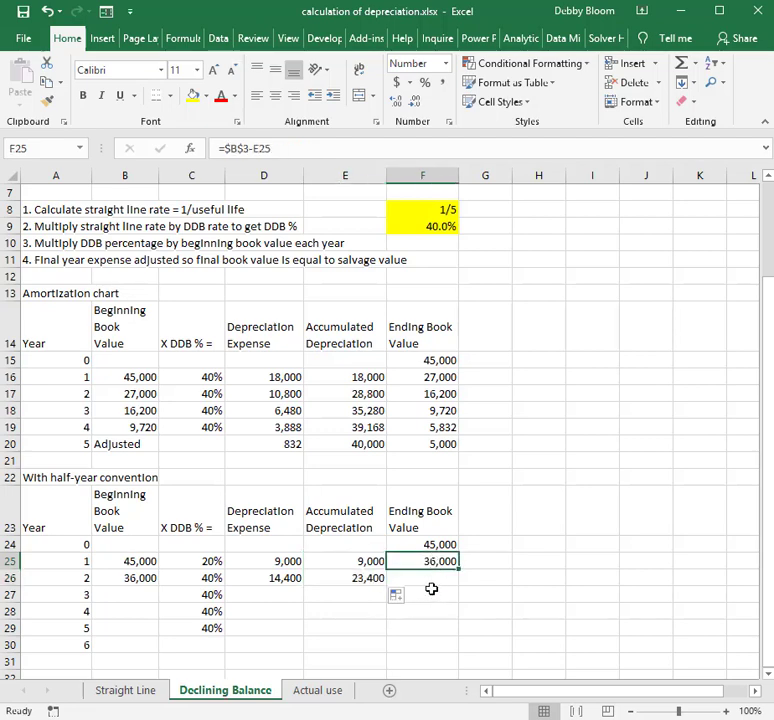
click(368, 579)
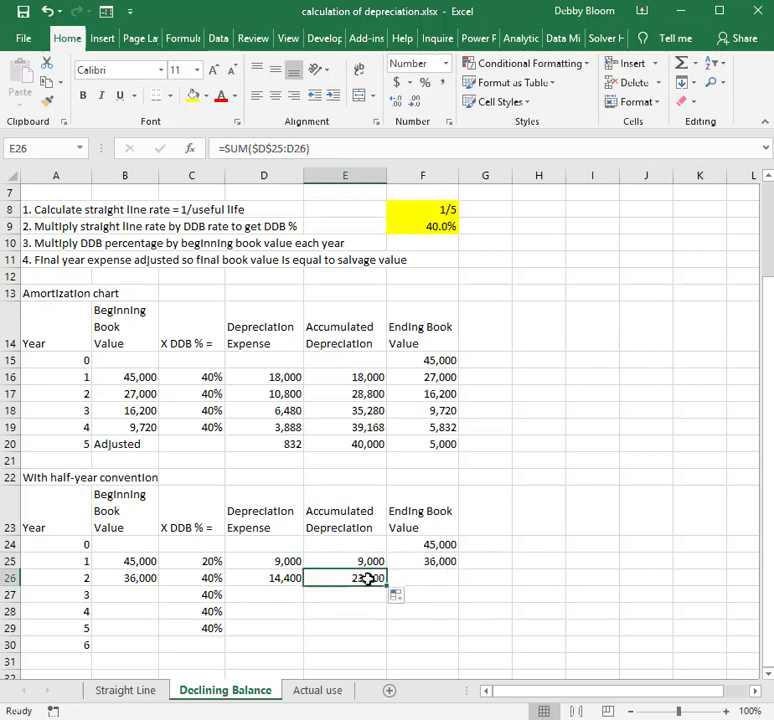
click(445, 562)
drag(457, 567, 459, 588)
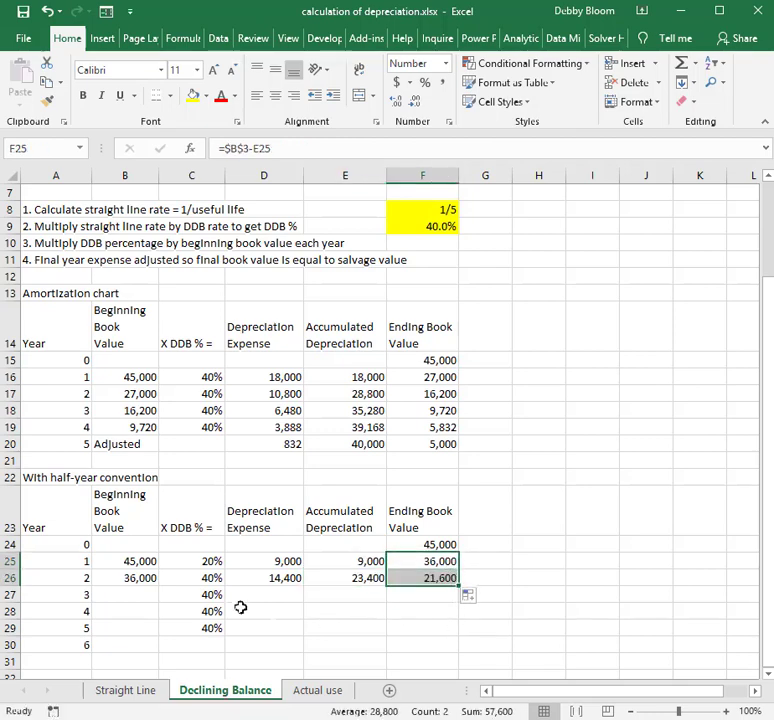
Copy the beginning book value formula from B26 down to year 3 in B27 and check it against F26
click(149, 578)
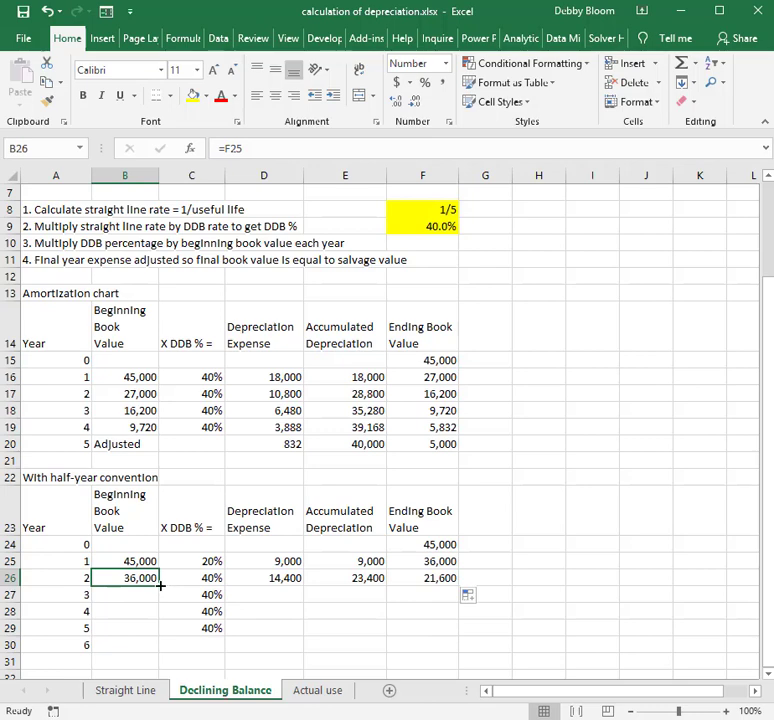
drag(160, 590, 161, 603)
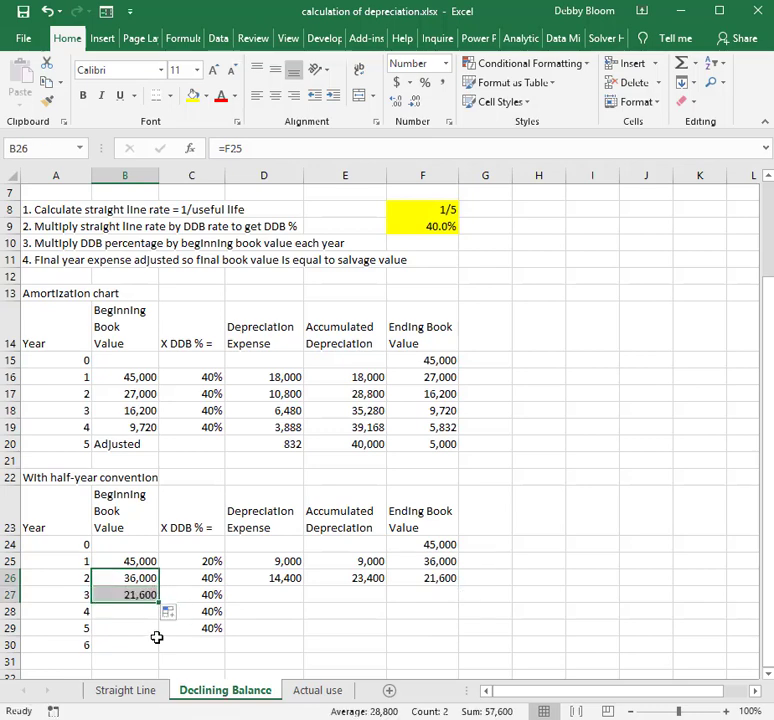
click(141, 594)
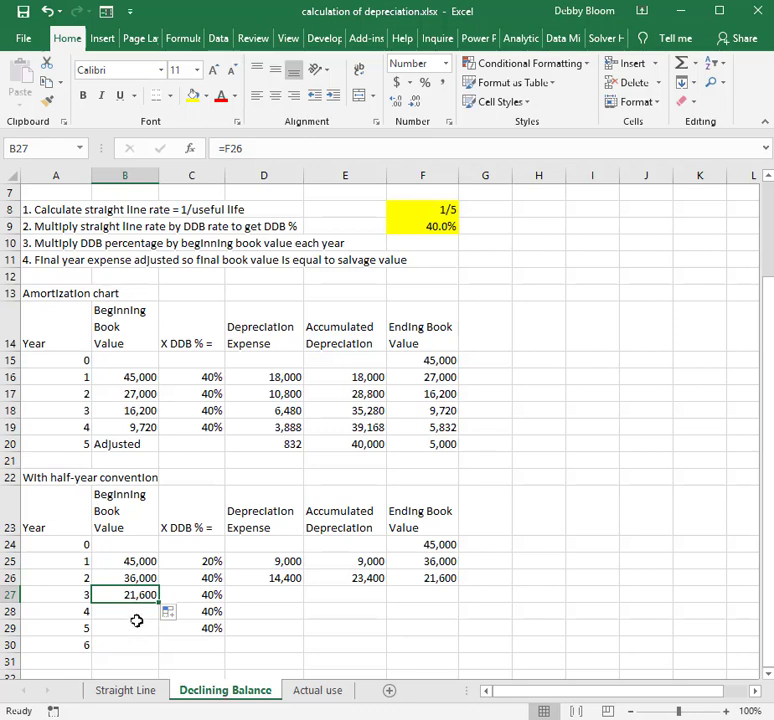
click(430, 578)
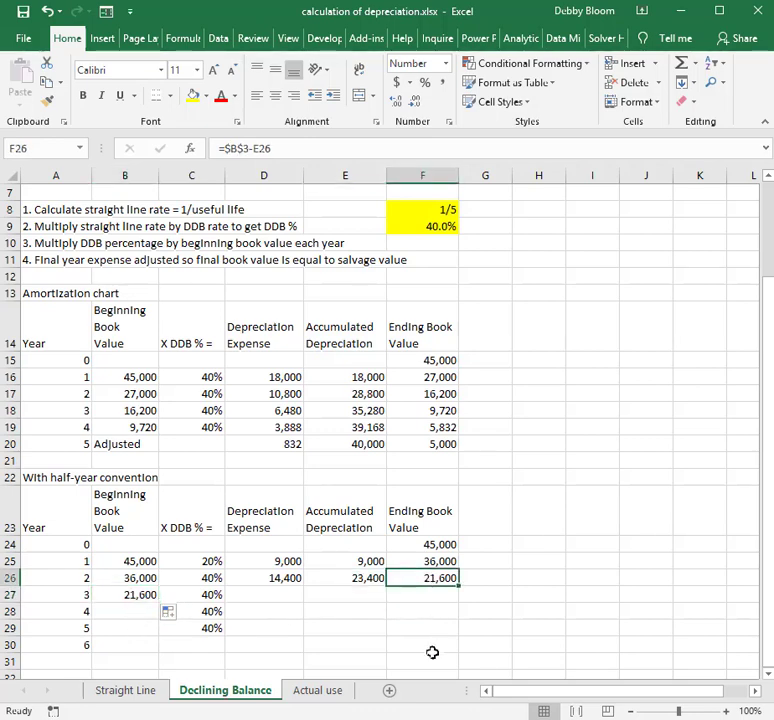
click(150, 594)
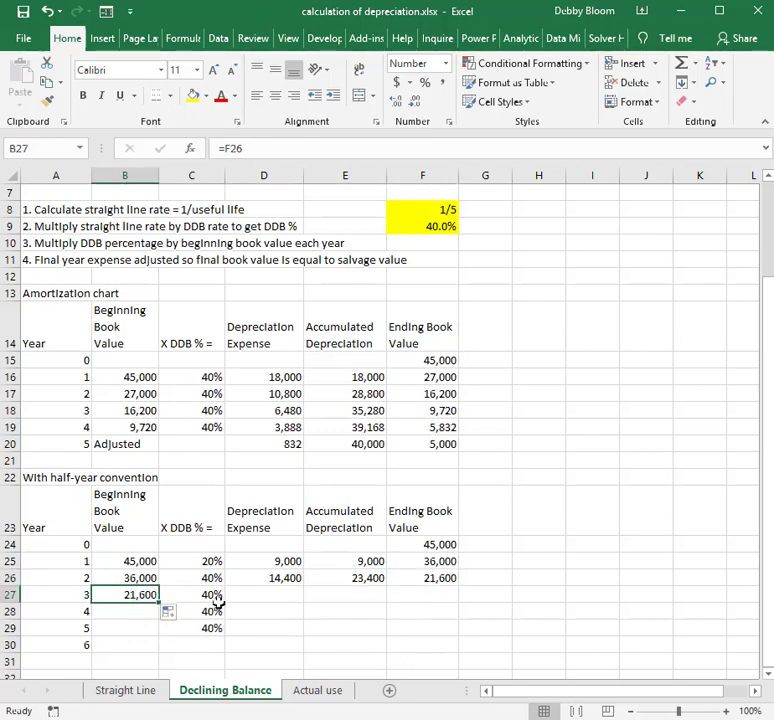
Copy the depreciation expense and accumulated depreciation formulas from D26 and E26 down to year 3, and check the sum of D25:D27
click(275, 579)
drag(306, 588, 304, 600)
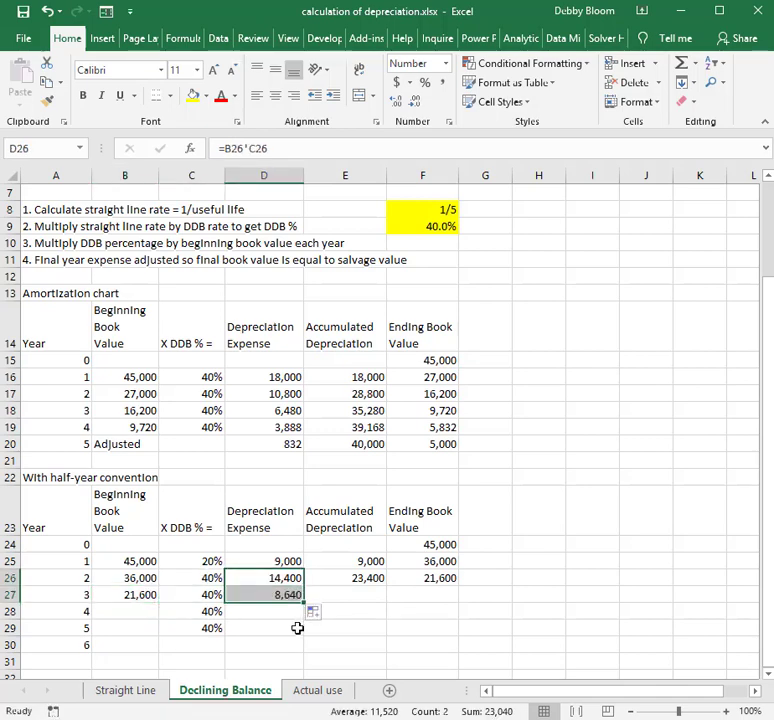
click(368, 582)
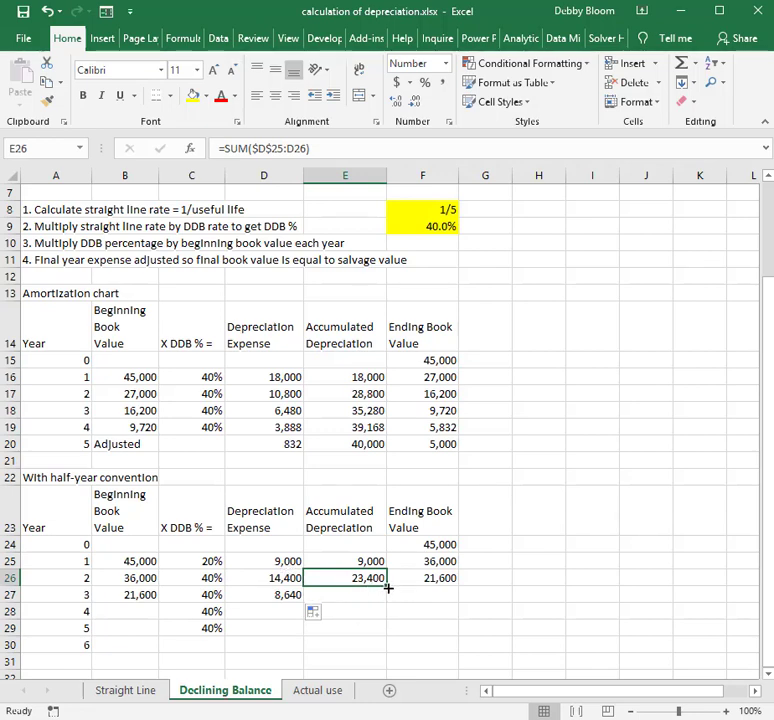
drag(388, 588, 390, 602)
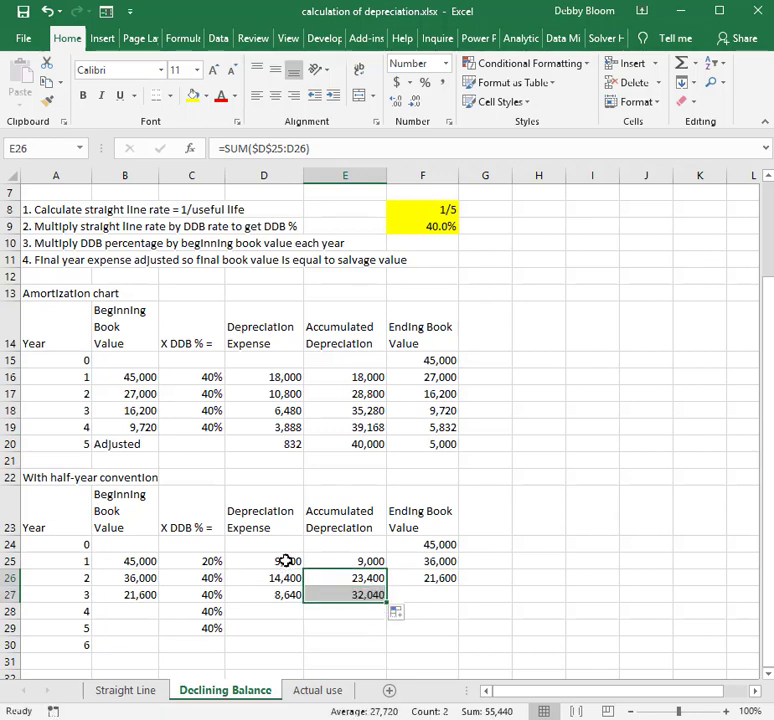
drag(286, 561, 287, 595)
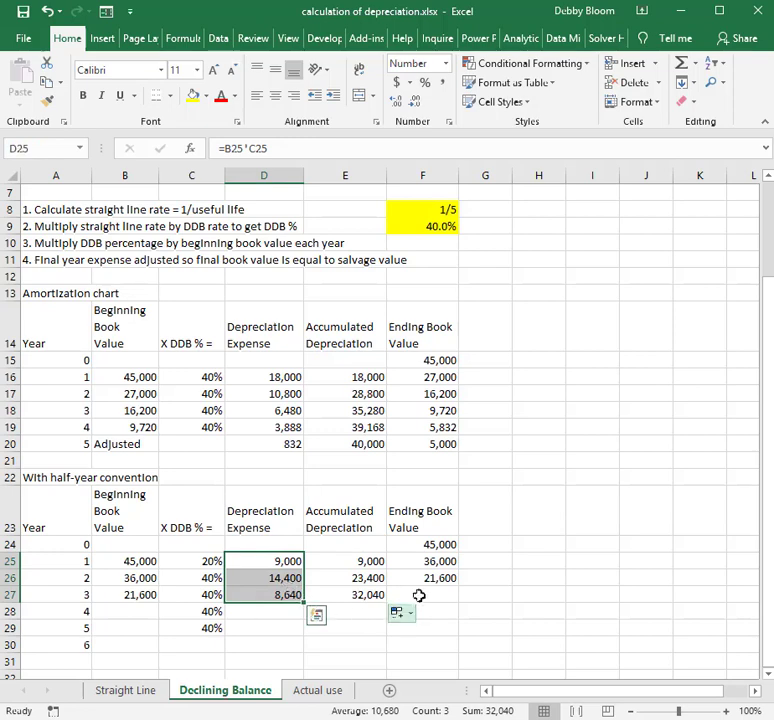
Copy the ending book value formula from F26 down to year 3 in F27
click(419, 595)
click(437, 579)
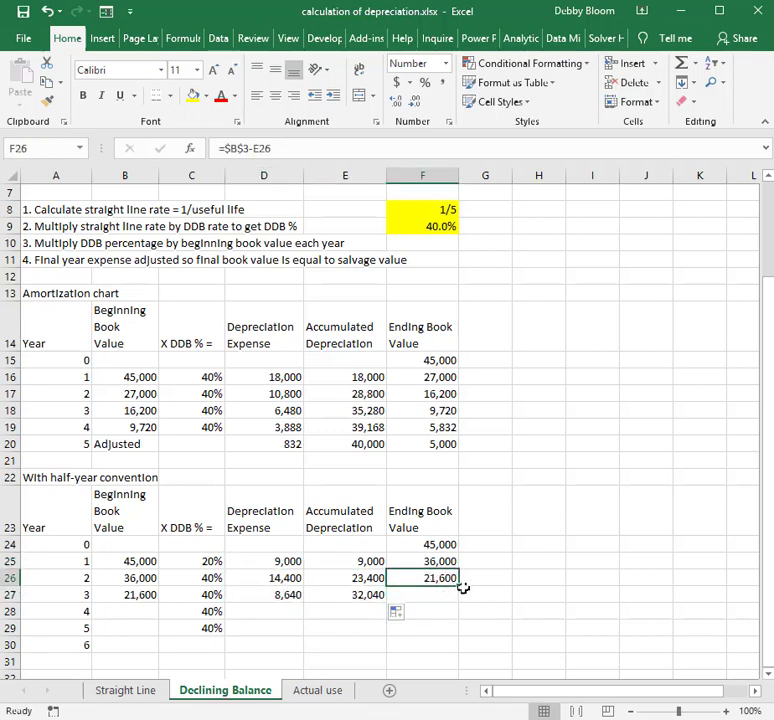
drag(461, 588, 459, 601)
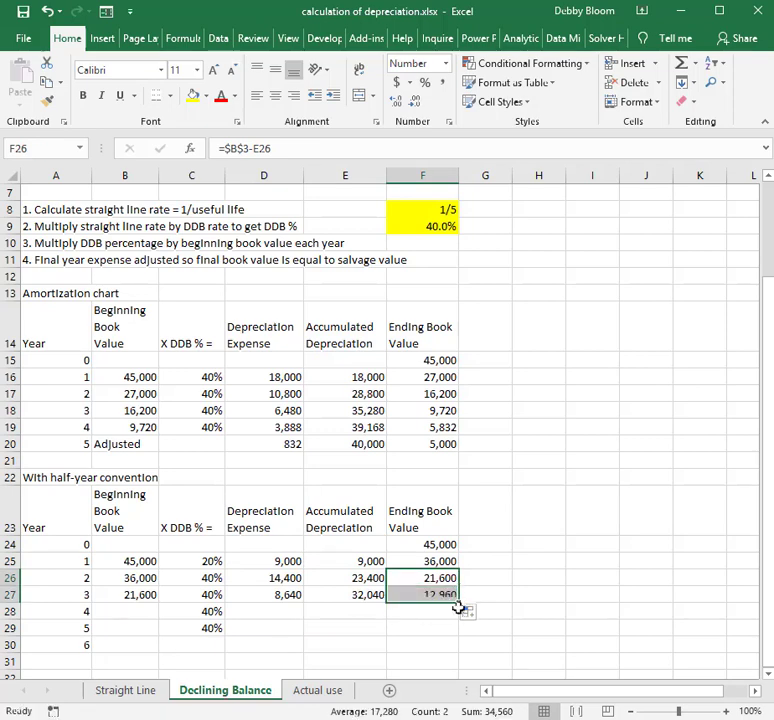
click(328, 596)
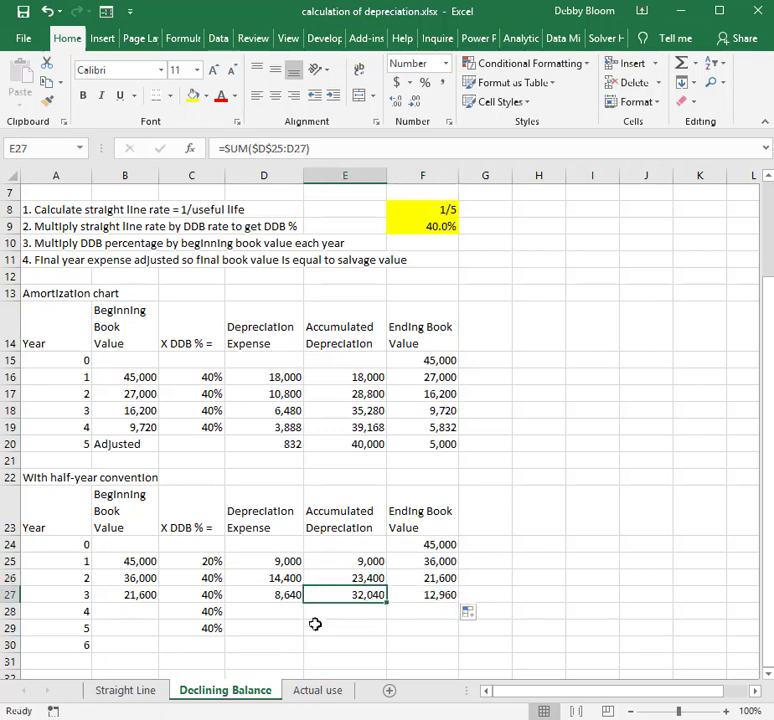
Copy the beginning book value and depreciation expense formulas from B27 and D27 down to year 4 in row 28
click(138, 598)
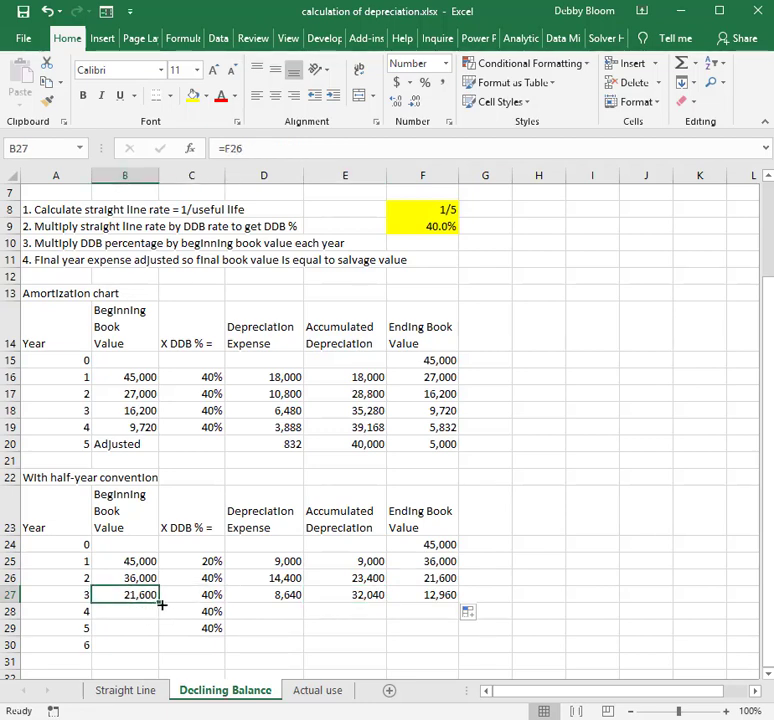
drag(158, 602, 162, 624)
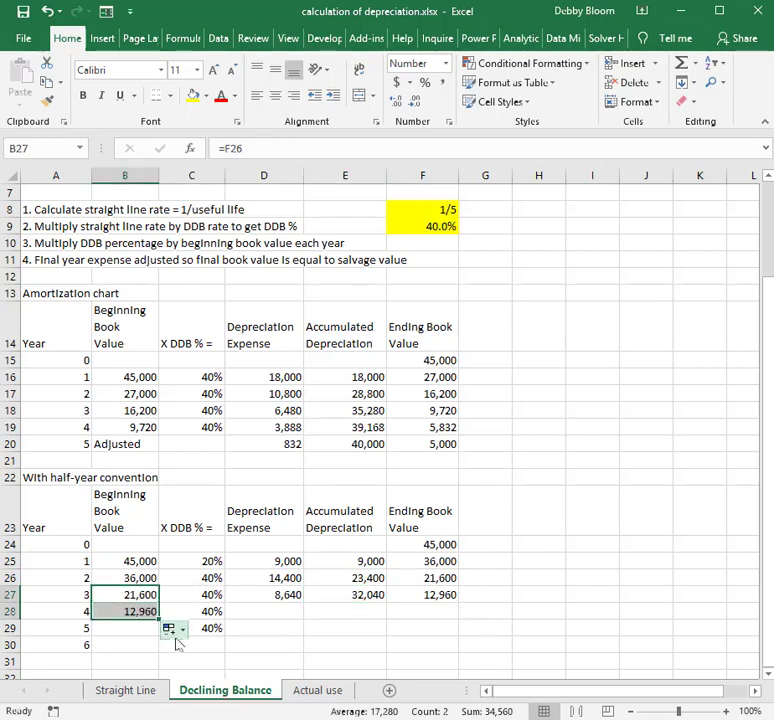
click(274, 594)
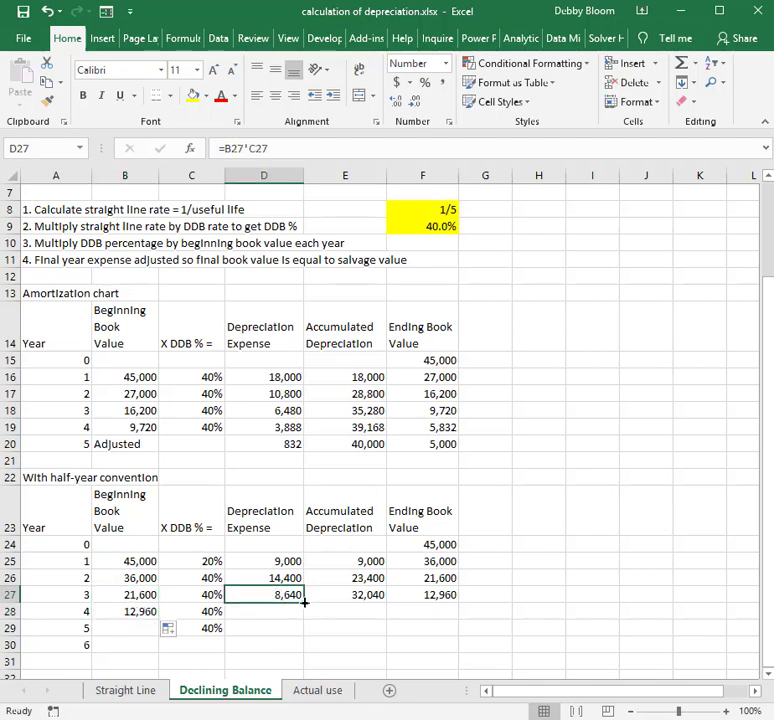
drag(304, 610, 305, 622)
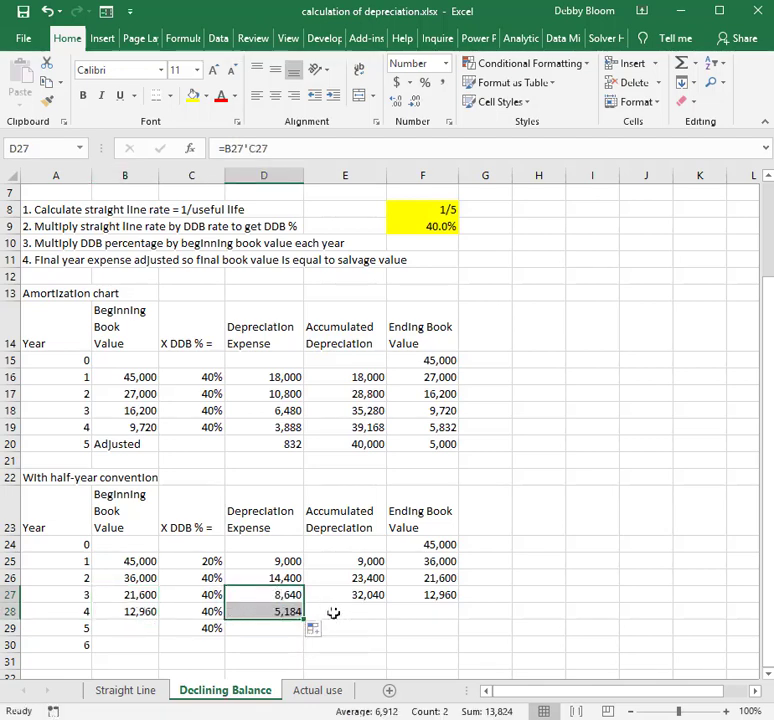
Copy the accumulated depreciation and ending book value formulas from E27 and F27 down to year 4 in row 28
click(370, 594)
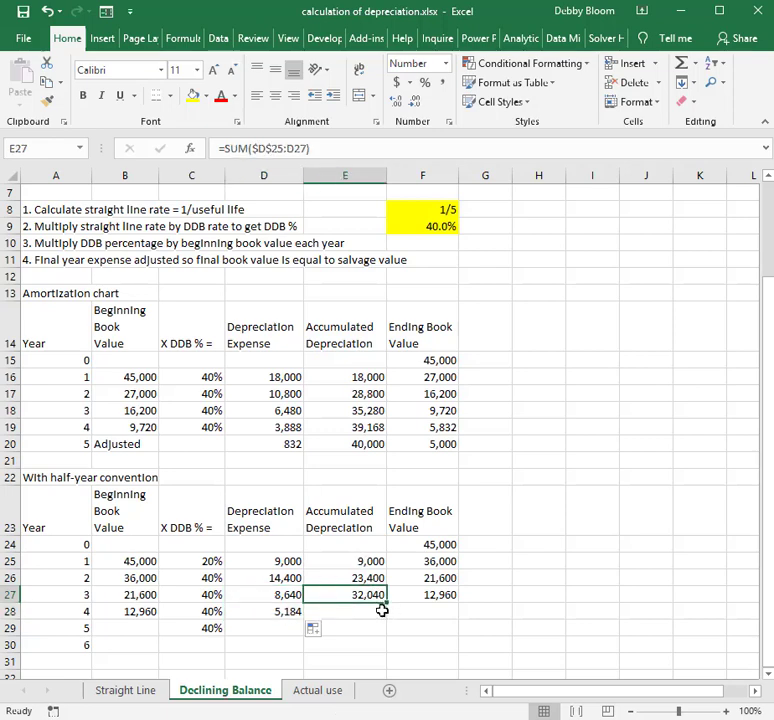
drag(386, 603, 377, 642)
click(440, 594)
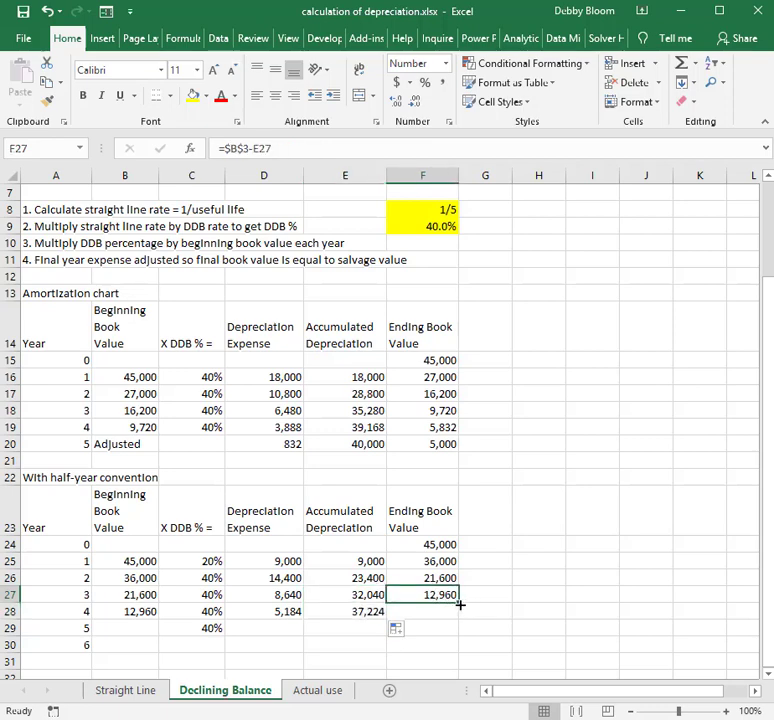
drag(460, 604, 462, 617)
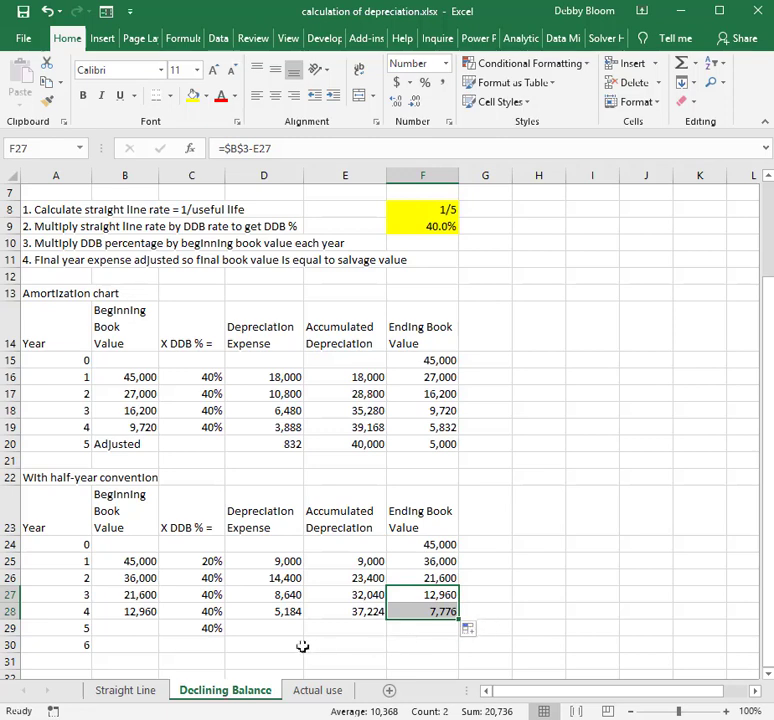
Copy the beginning book value, depreciation expense and accumulated depreciation formulas from B28, D28 and E28 down to year 5 in row 29
click(137, 611)
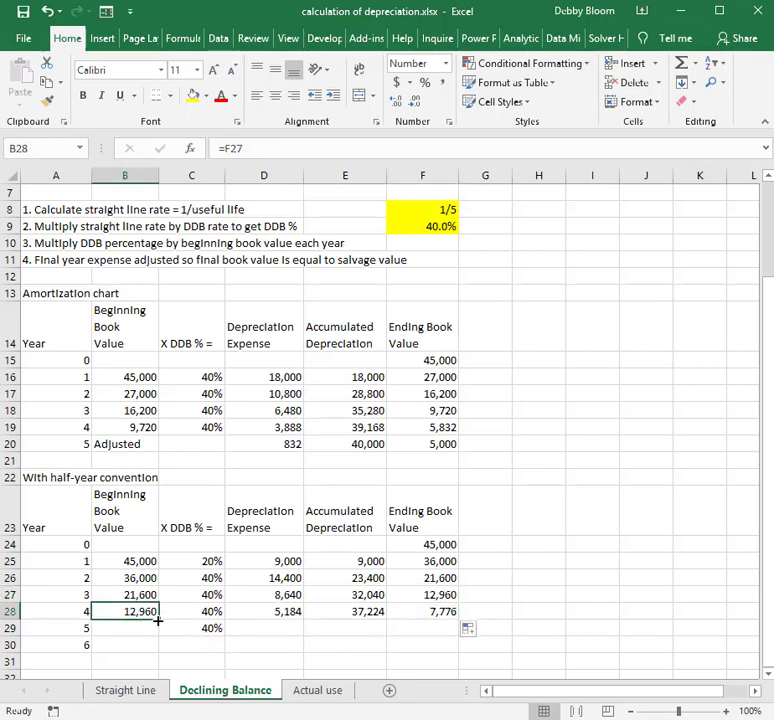
drag(157, 620, 162, 637)
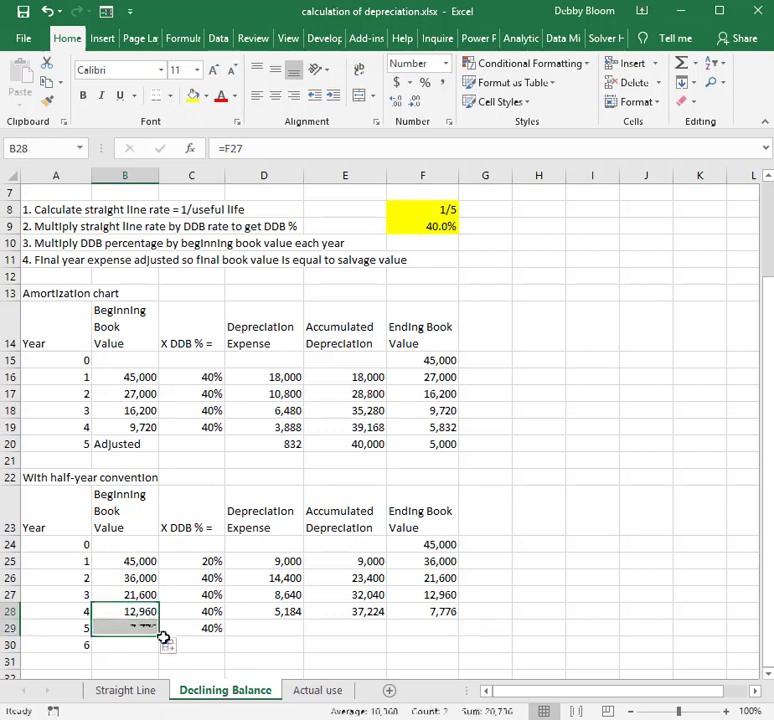
click(278, 612)
drag(305, 621, 305, 653)
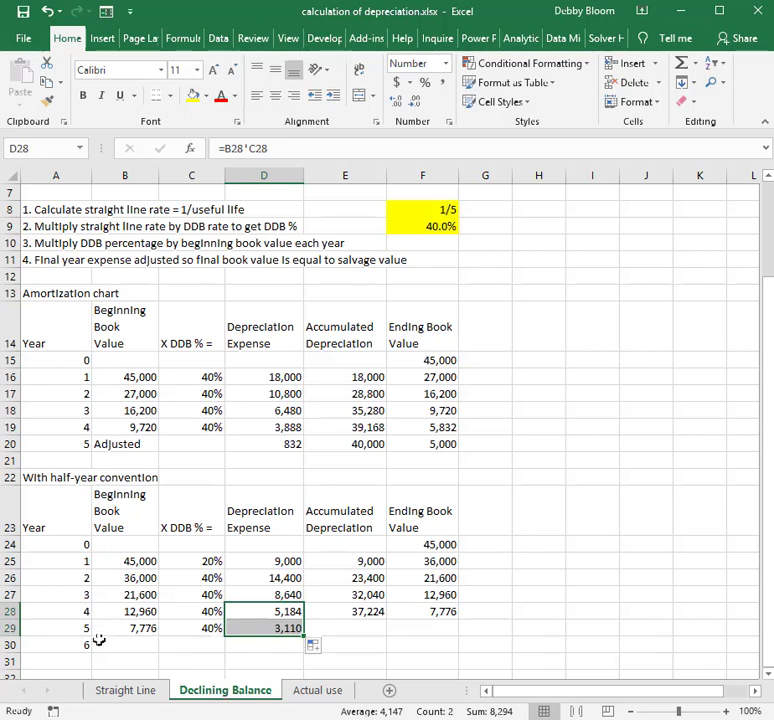
click(368, 612)
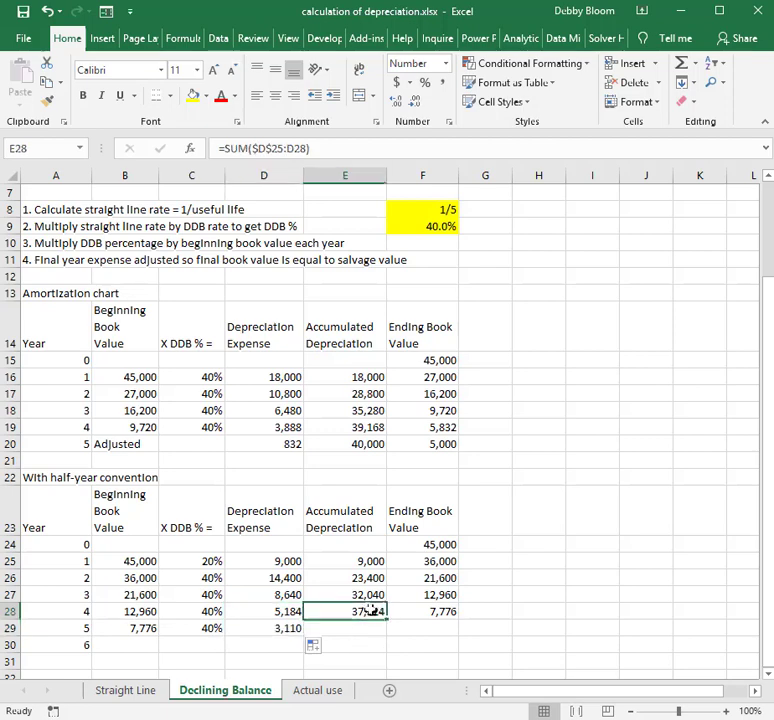
drag(386, 618, 391, 640)
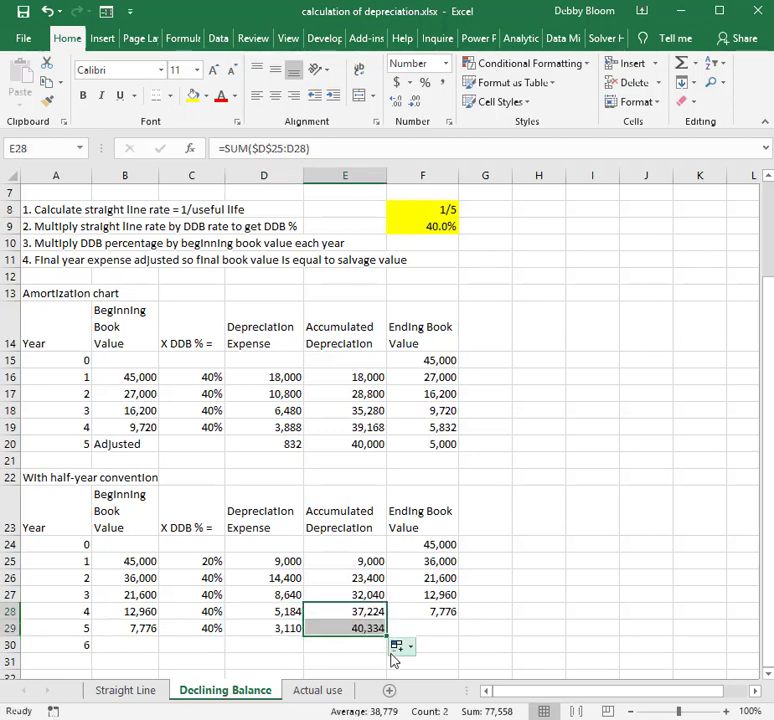
Override the year 5 depreciation expense in D29 with 2776 and copy the ending book value formula from F28 down to F29
click(265, 628)
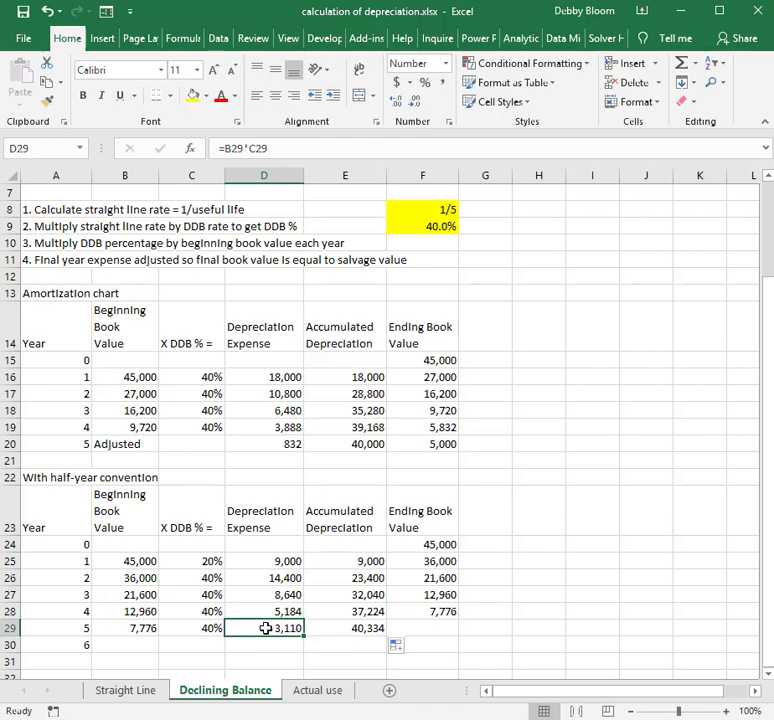
text(2776)
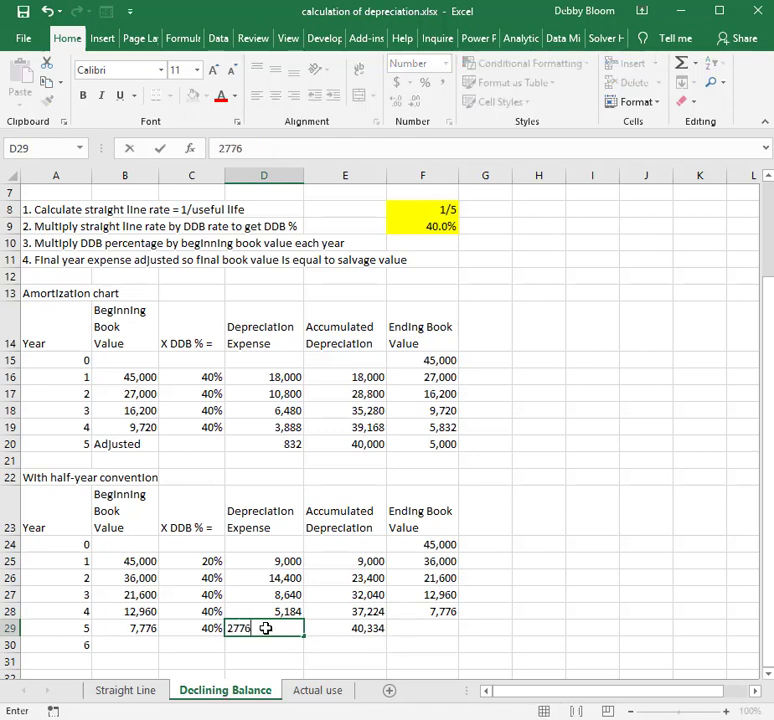
key(Return)
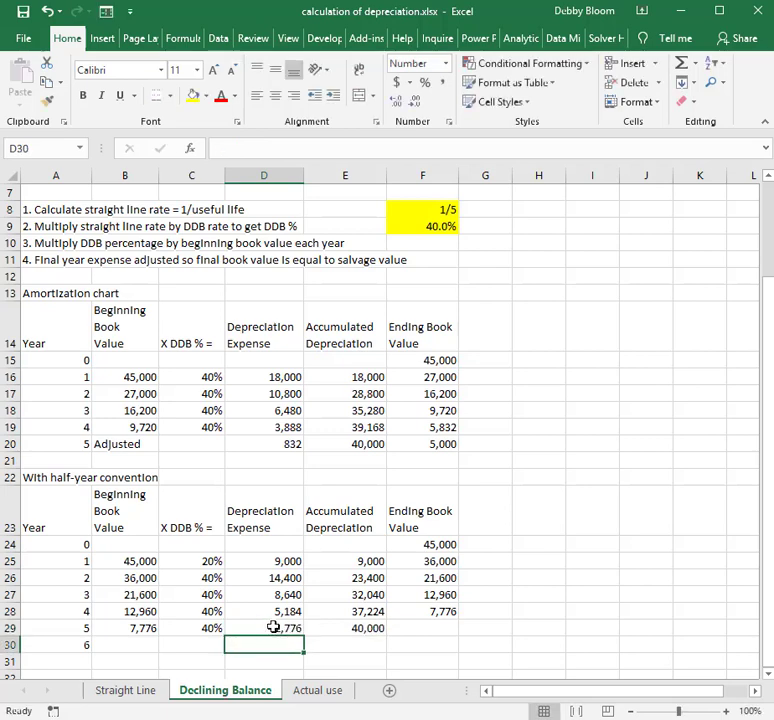
click(438, 612)
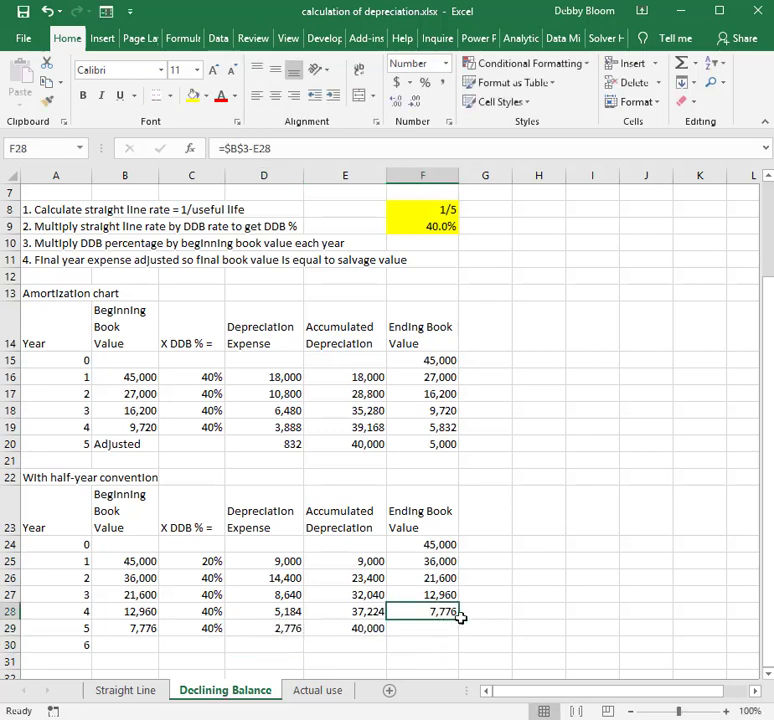
drag(459, 618, 458, 645)
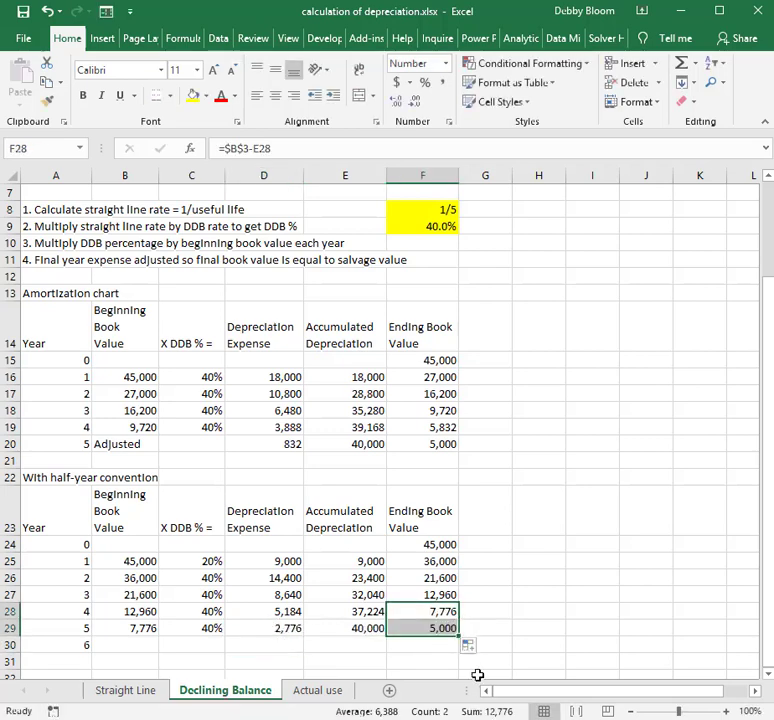
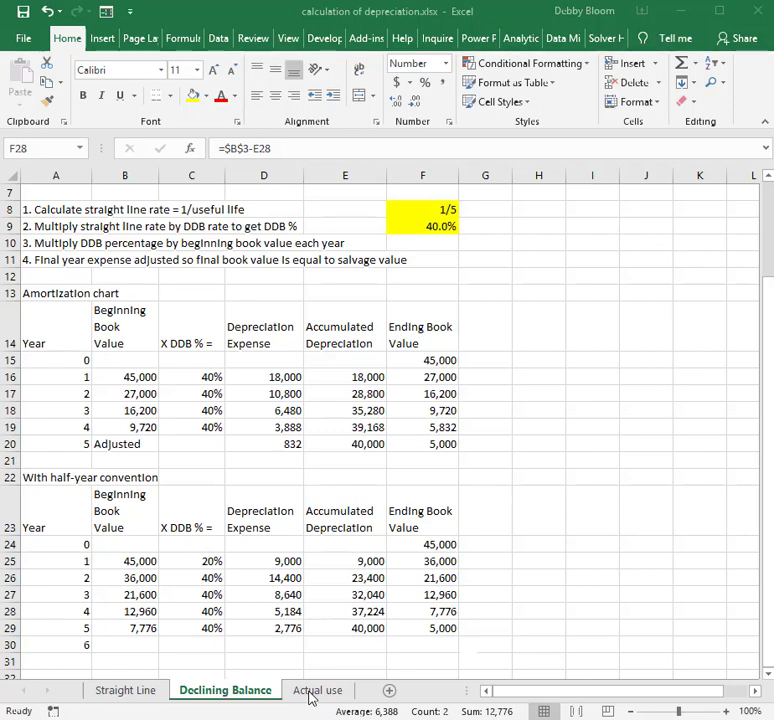
Switch to the Actual use sheet and label the useful life unit as "miles" in C5
click(311, 692)
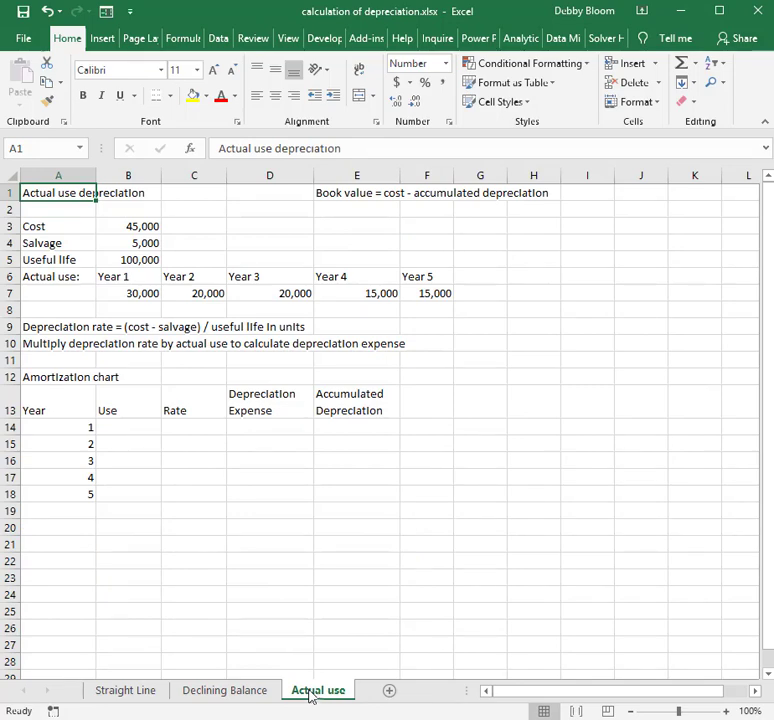
click(122, 260)
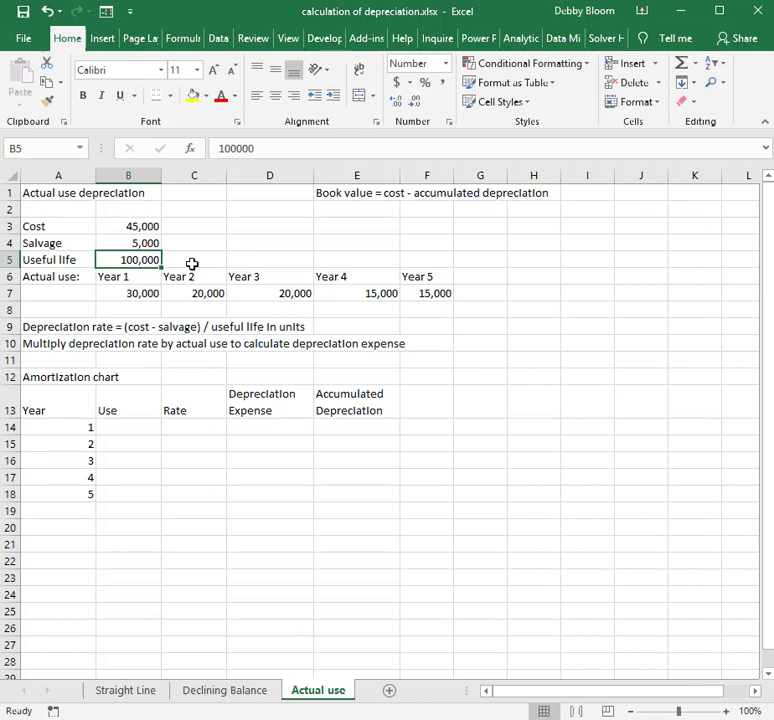
click(192, 263)
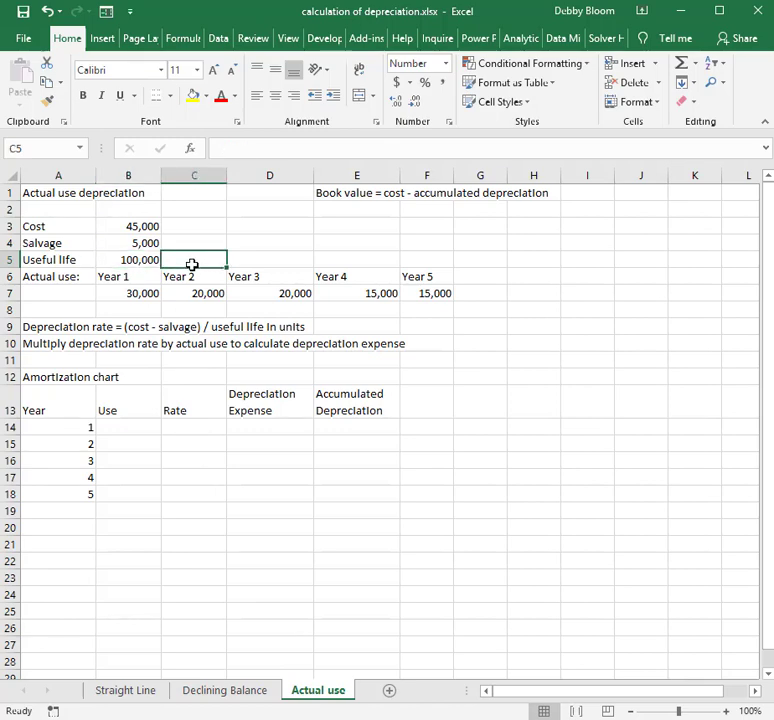
text(miles)
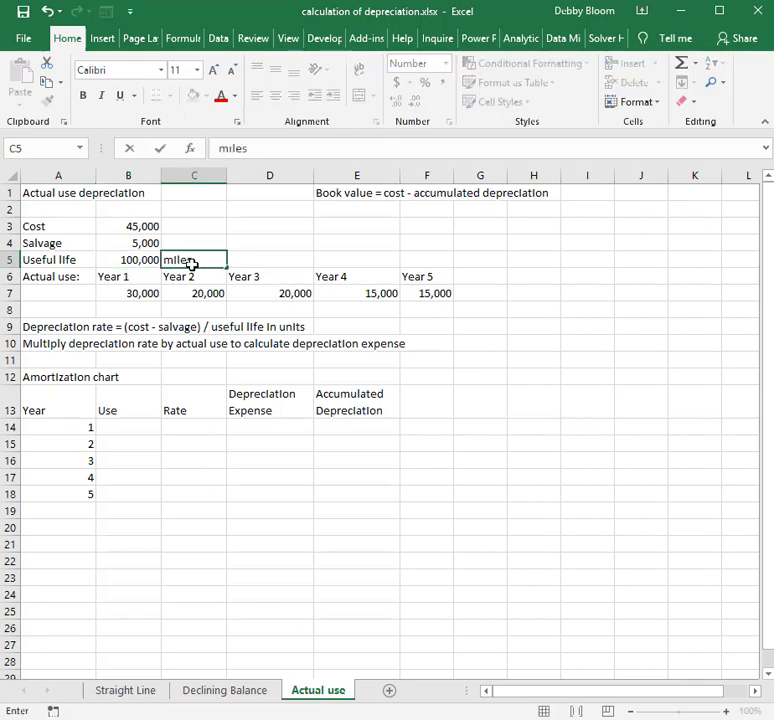
key(Return)
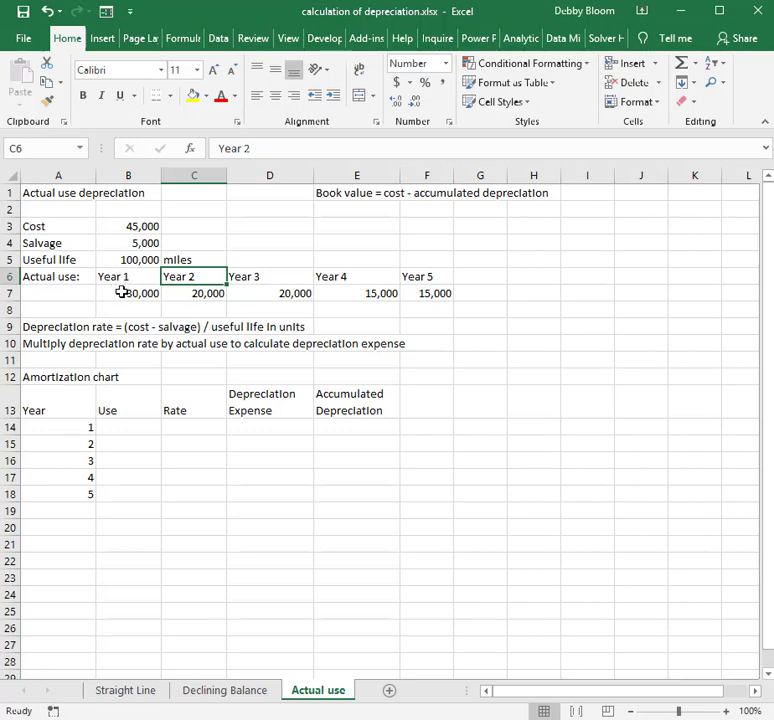
Review the actual use figures in B7:F7, going through years 1 to 4 individually
drag(121, 292, 444, 294)
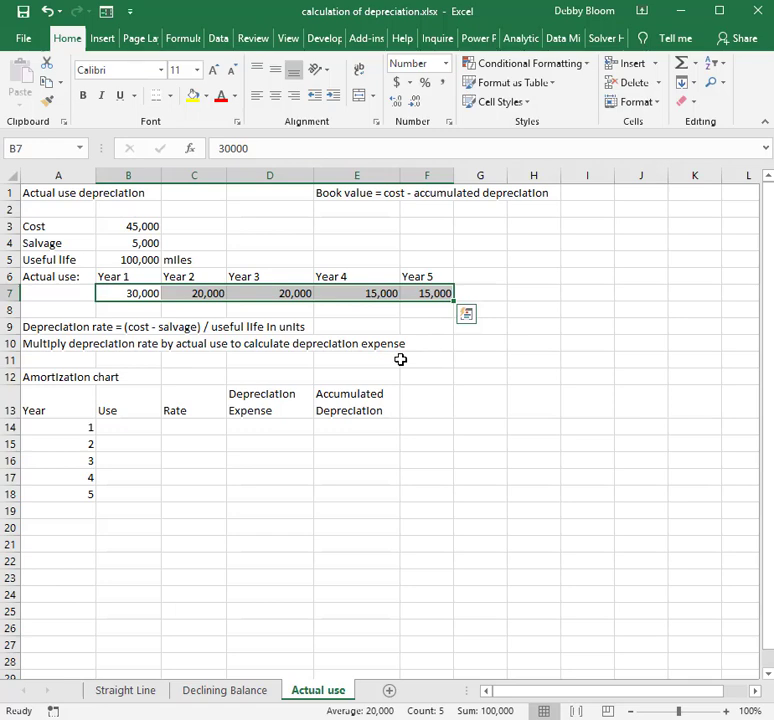
click(122, 290)
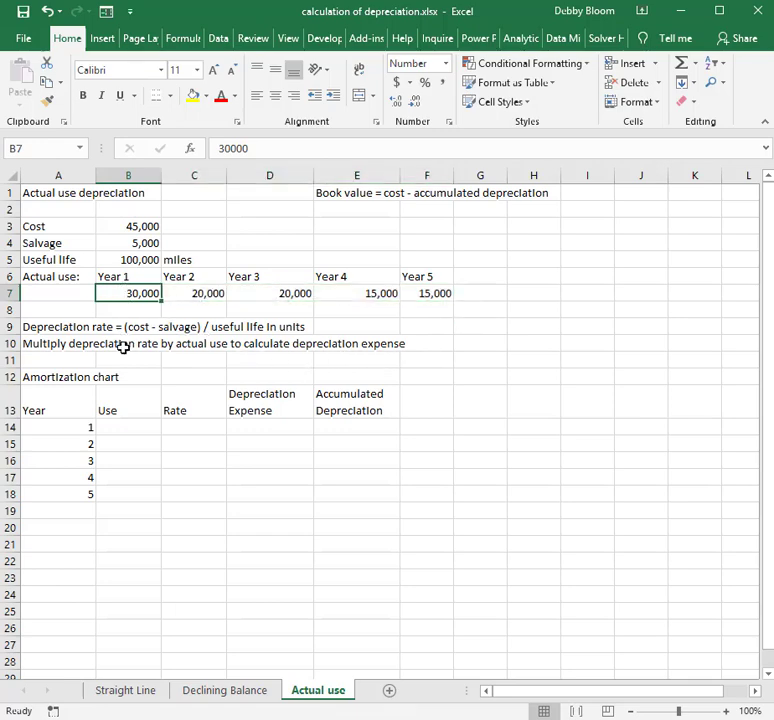
click(182, 294)
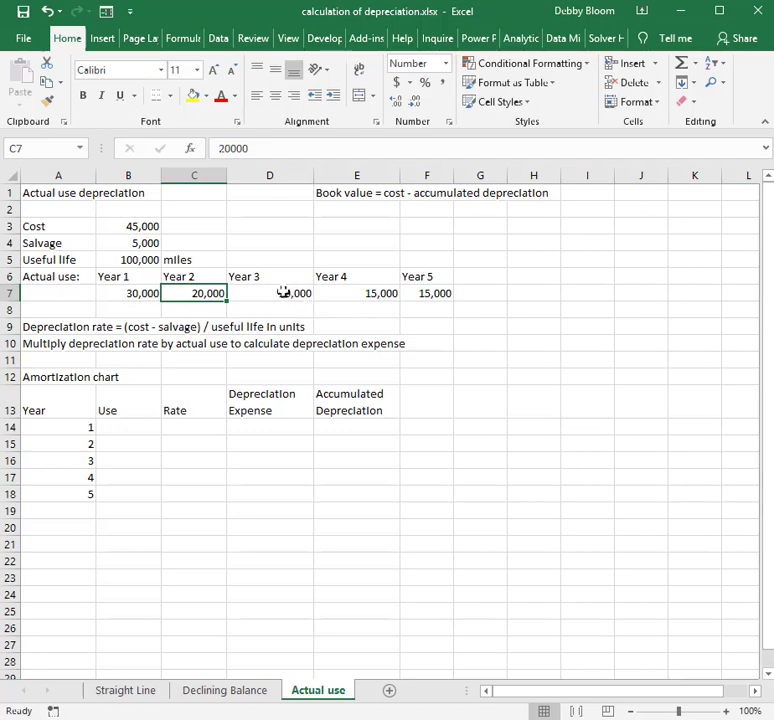
click(283, 292)
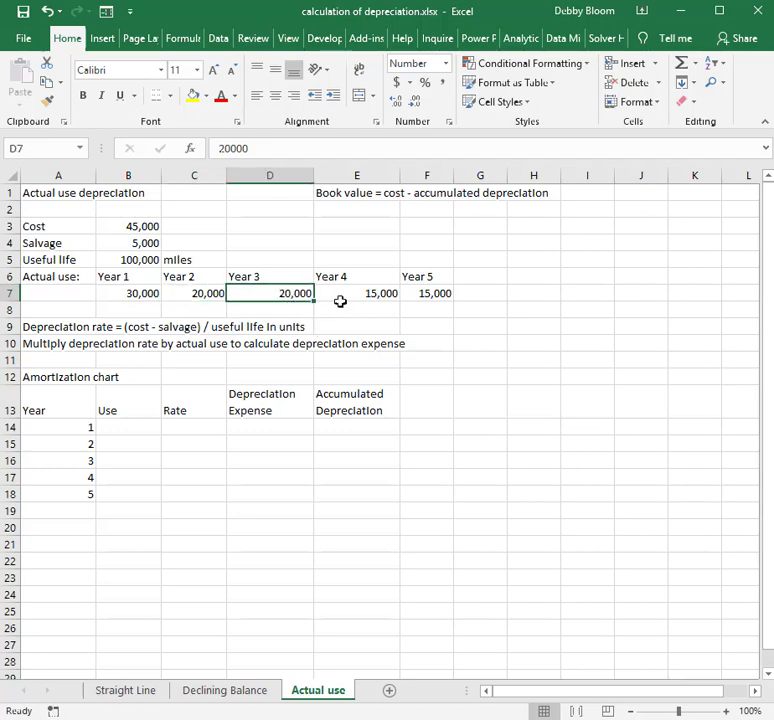
click(341, 291)
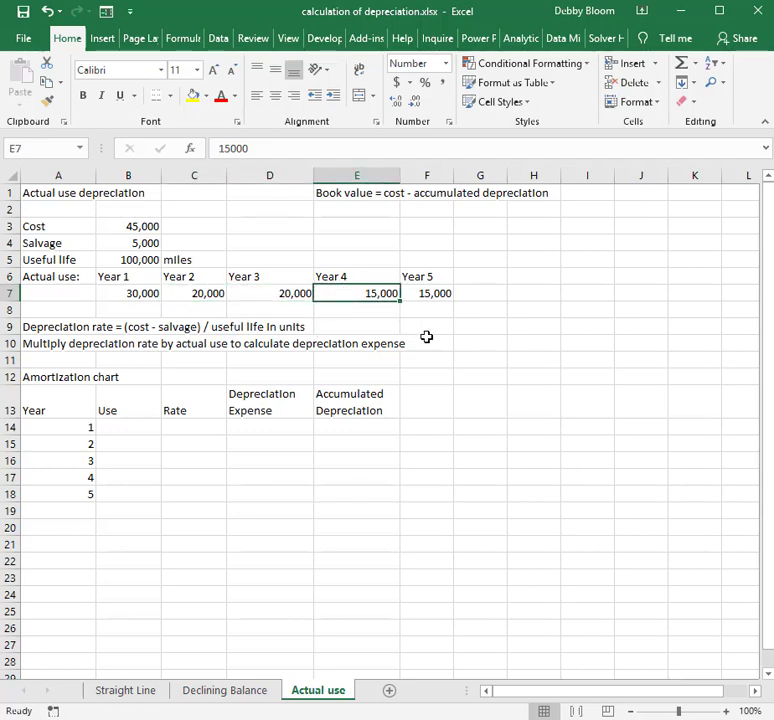
Calculate the depreciation rate in E9 with the formula =(B3-B4)/B5, formatting the cell in comma style
click(424, 295)
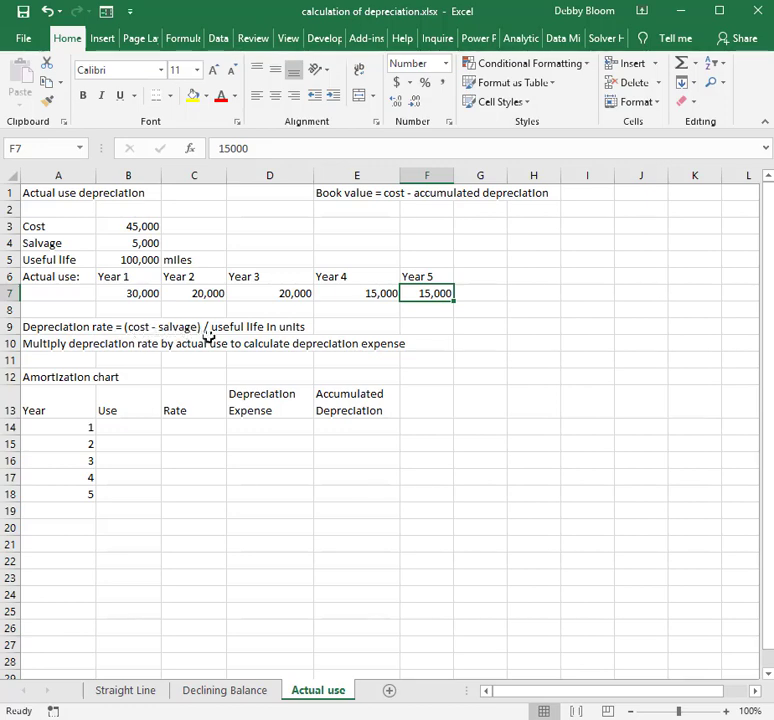
click(373, 328)
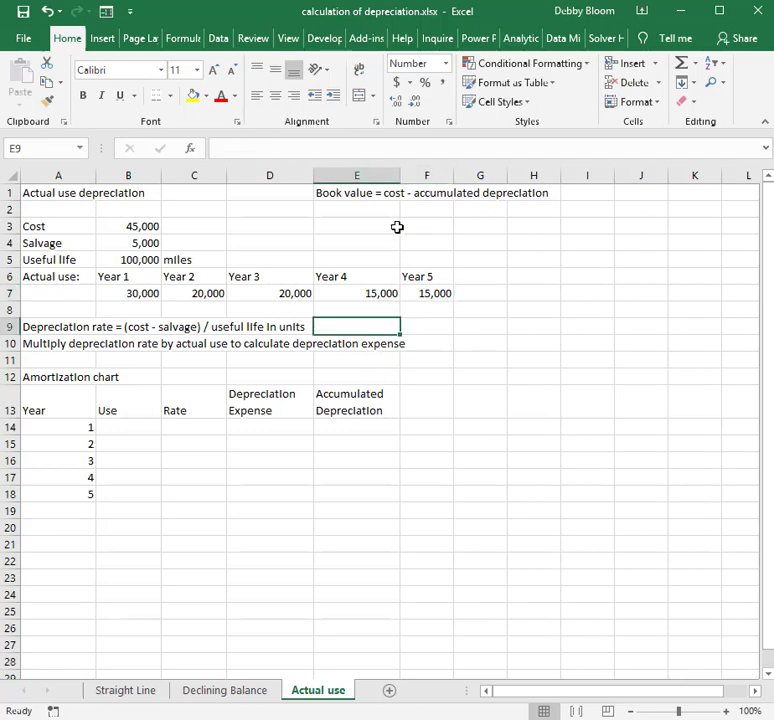
click(444, 82)
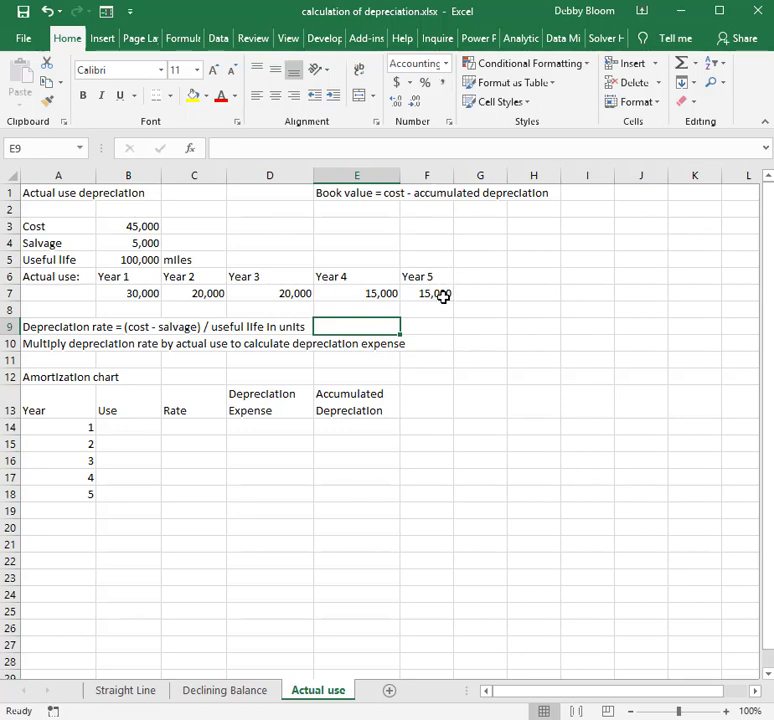
text(=)
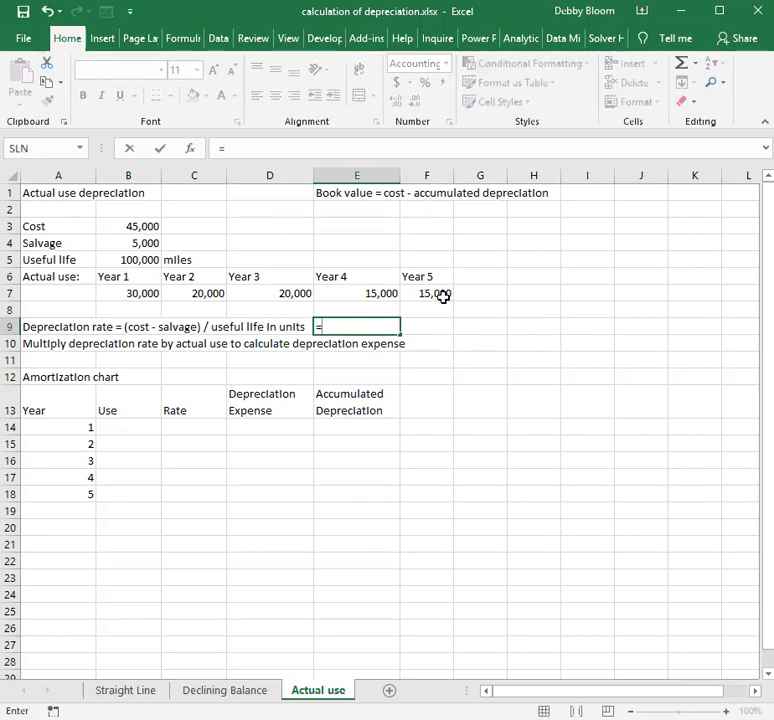
text(()
click(150, 228)
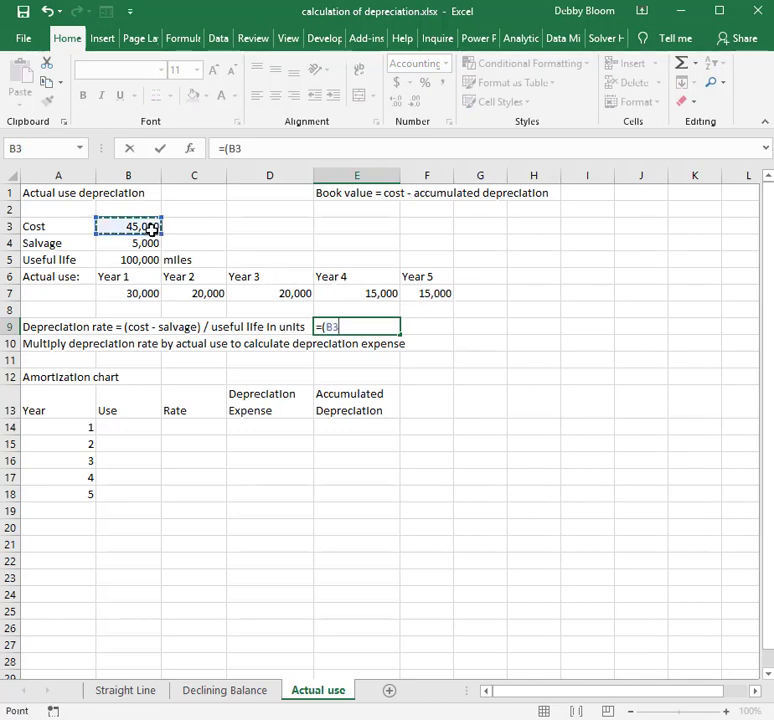
text(-)
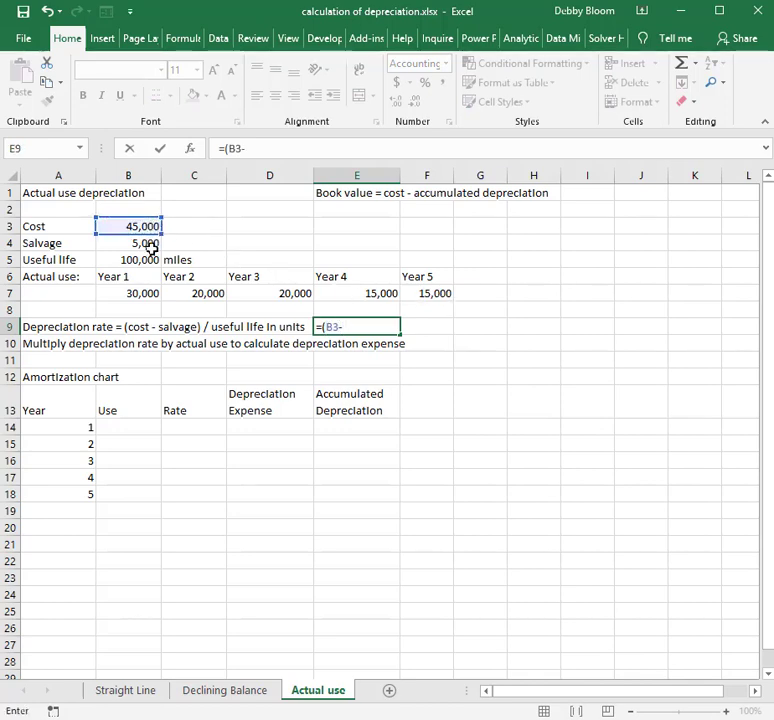
click(147, 243)
text()/)
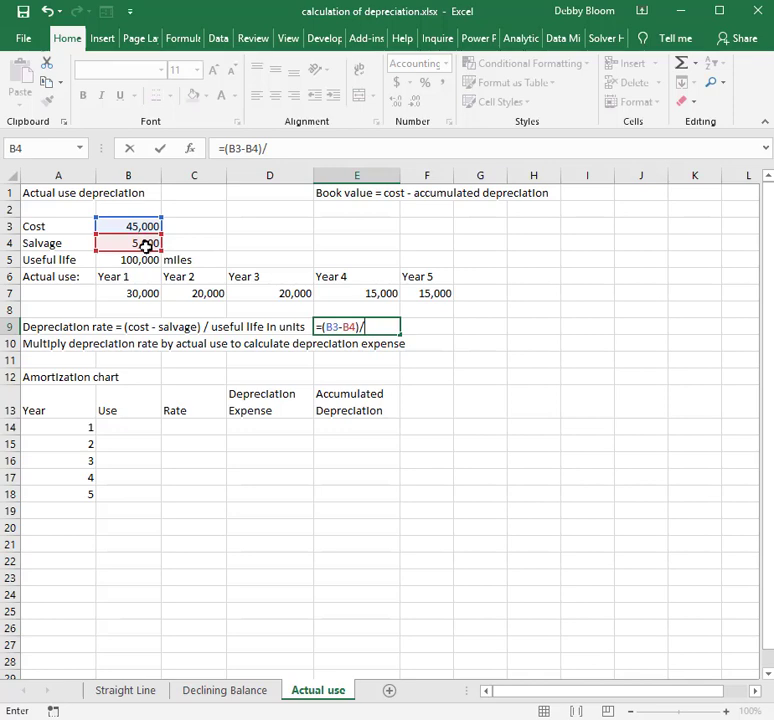
click(147, 260)
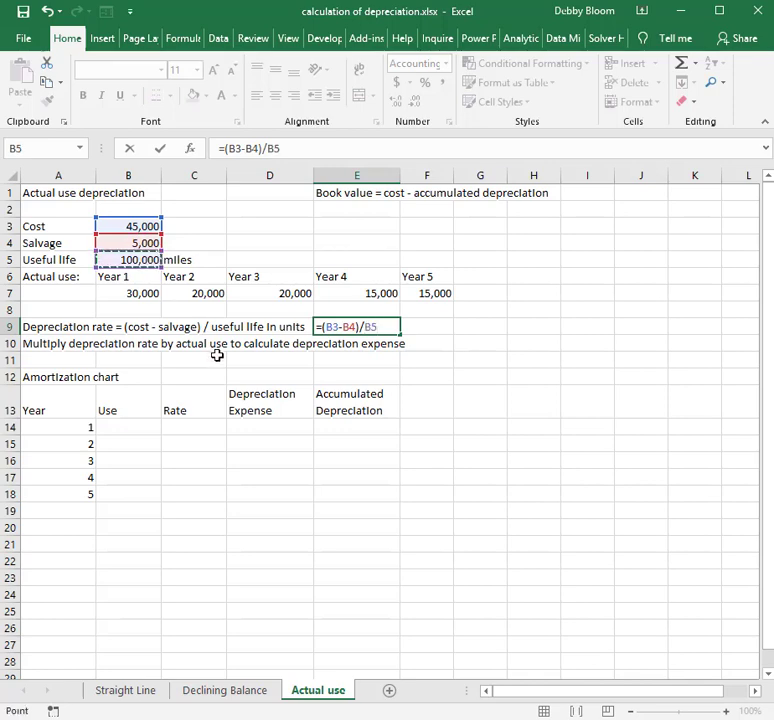
key(Return)
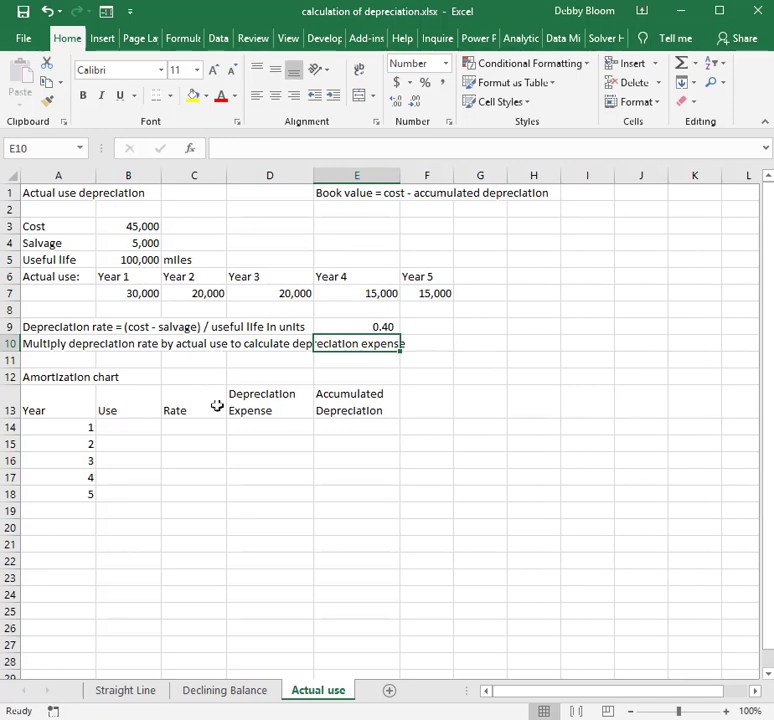
Format the rate cells C14:C18 in comma style and enter 30000 as the year 1 use in B14
drag(216, 423, 219, 493)
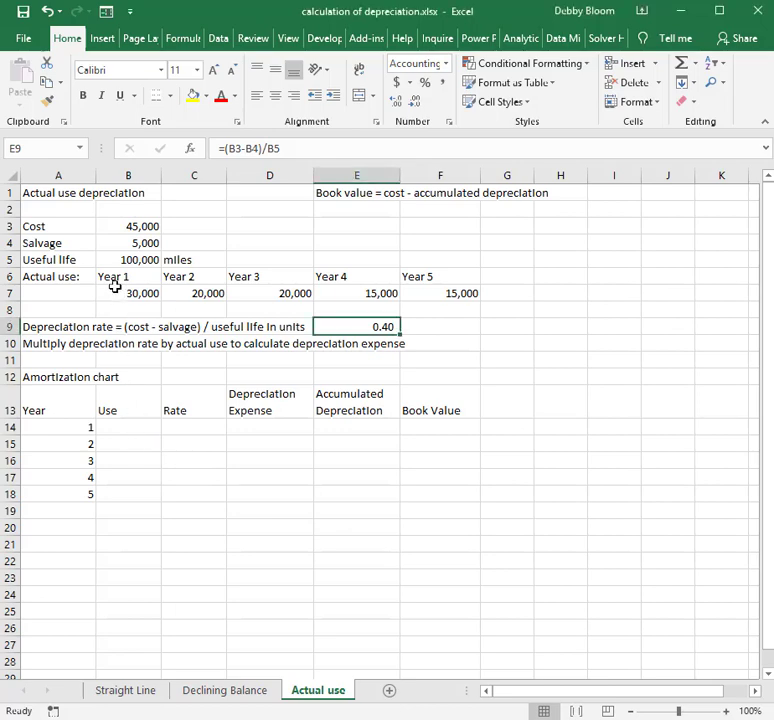
click(115, 287)
click(132, 429)
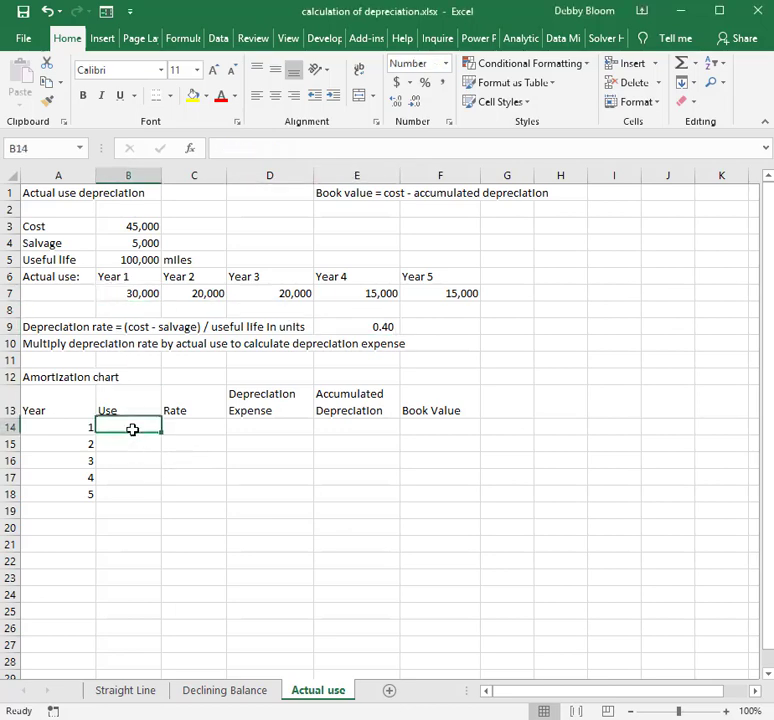
text(30000)
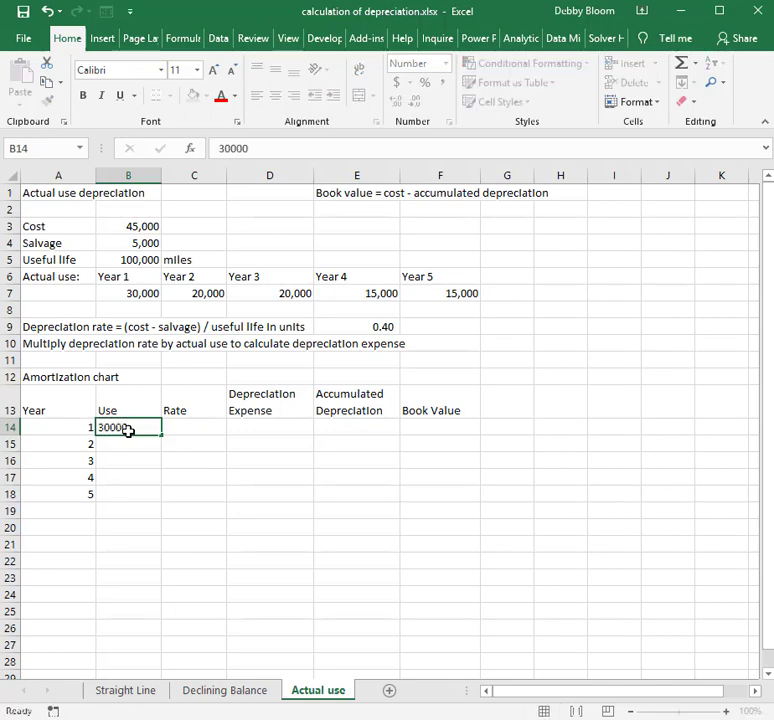
key(Return)
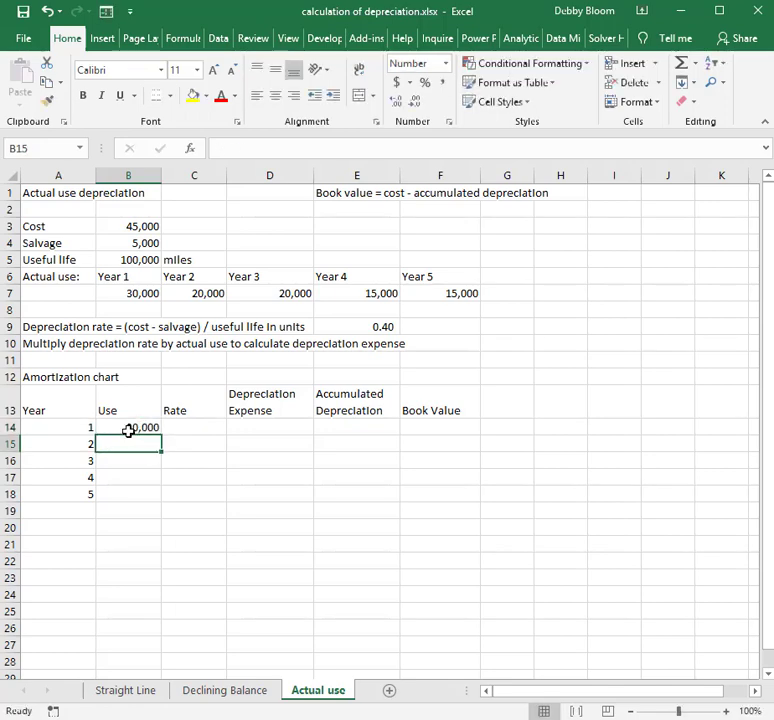
Reference the depreciation rate in C14 with the absolute formula =$E$9 and copy it down through year 5 in C18
click(208, 427)
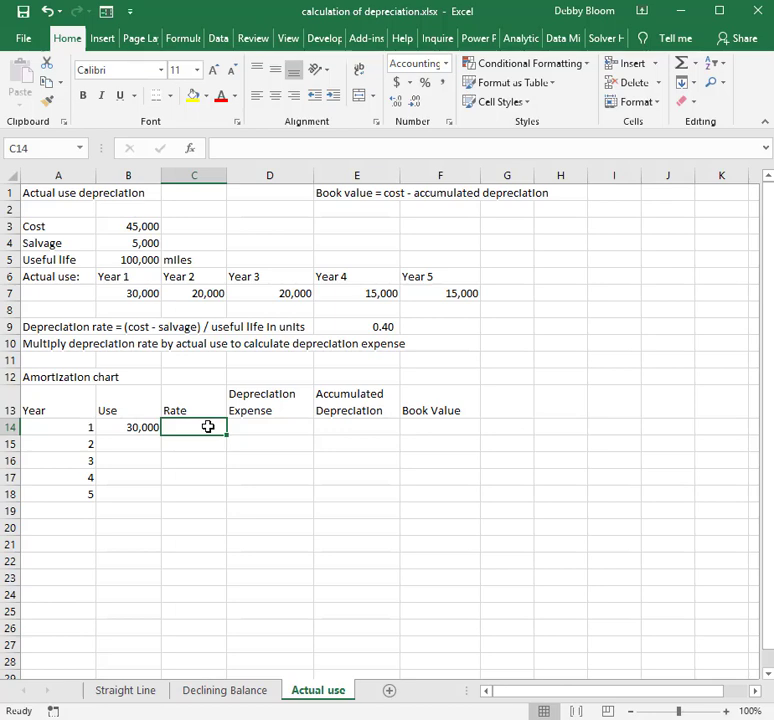
text(=)
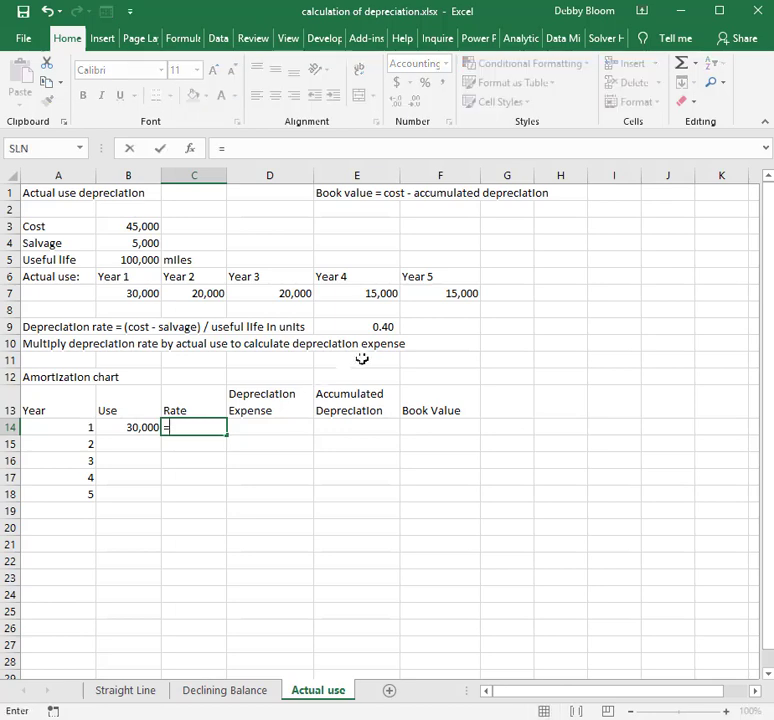
click(368, 326)
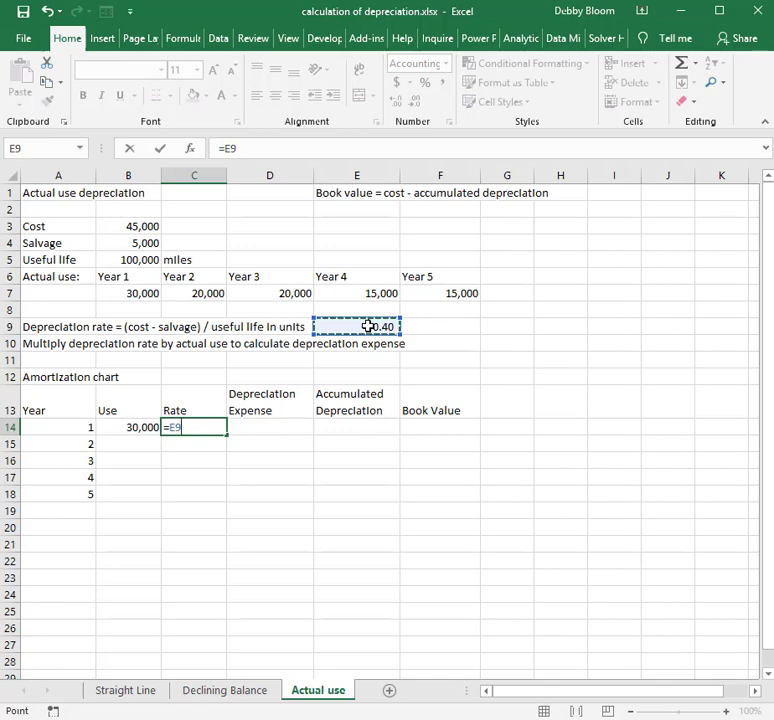
key(F4)
key(Return)
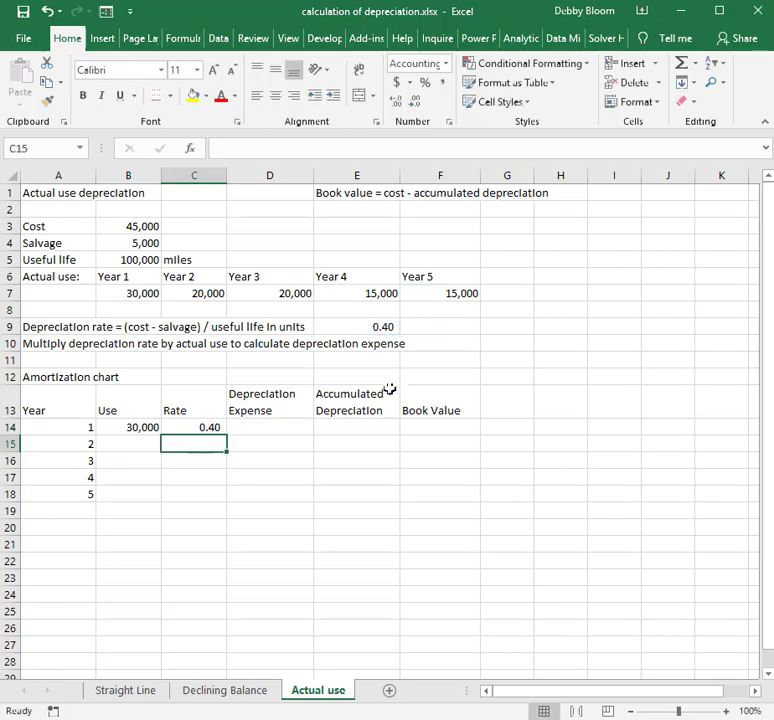
click(212, 428)
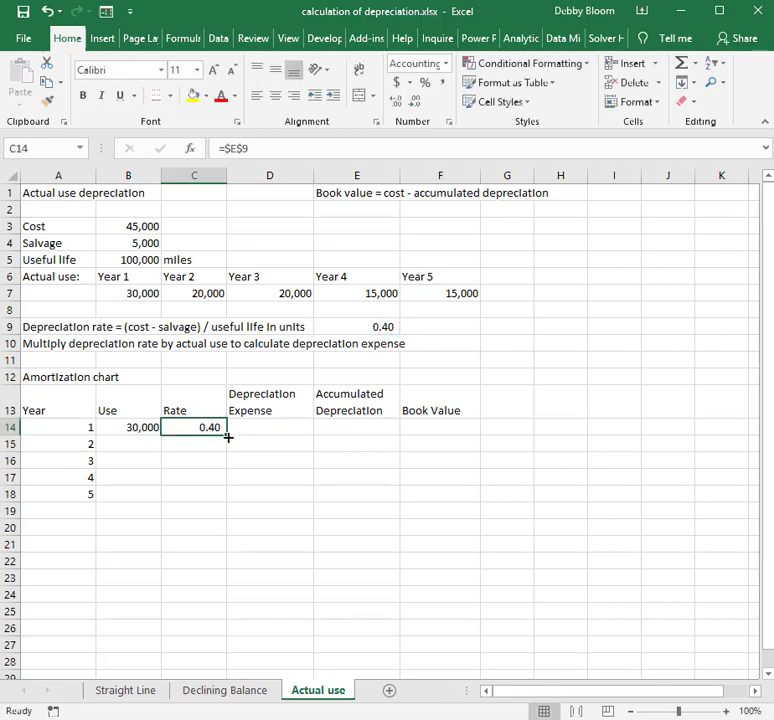
drag(228, 437, 228, 501)
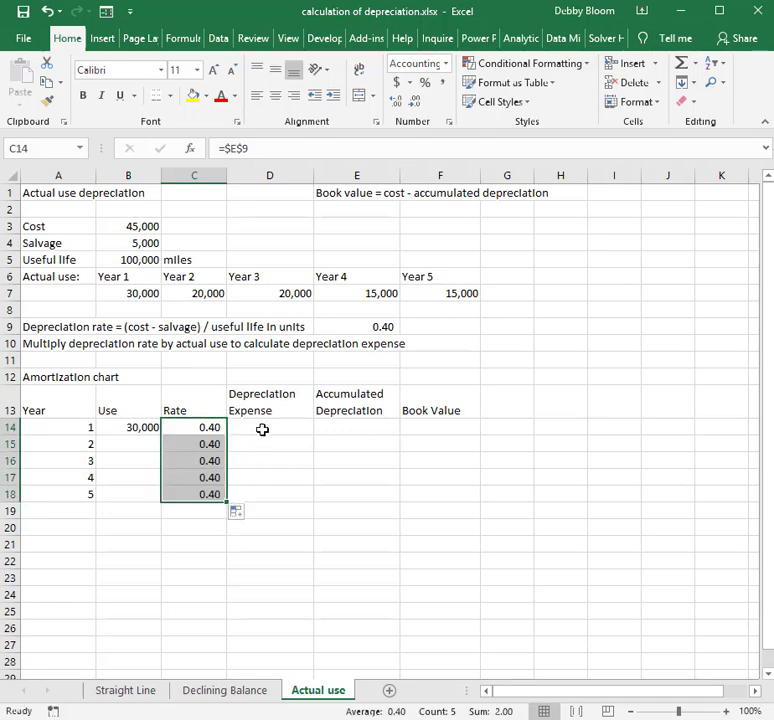
Calculate the year 1 depreciation expense in D14 by multiplying use by rate with =B14*C14
click(262, 429)
text(=)
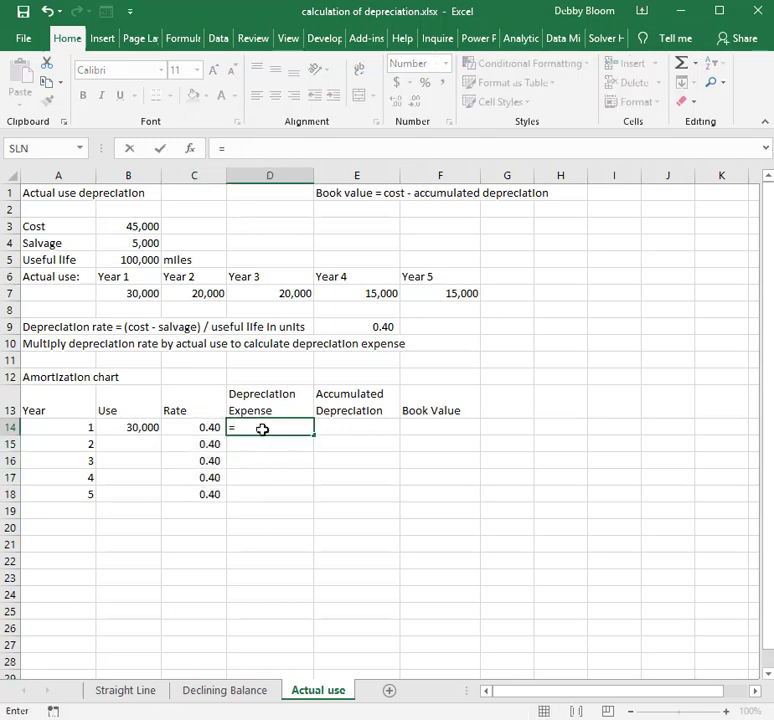
click(135, 428)
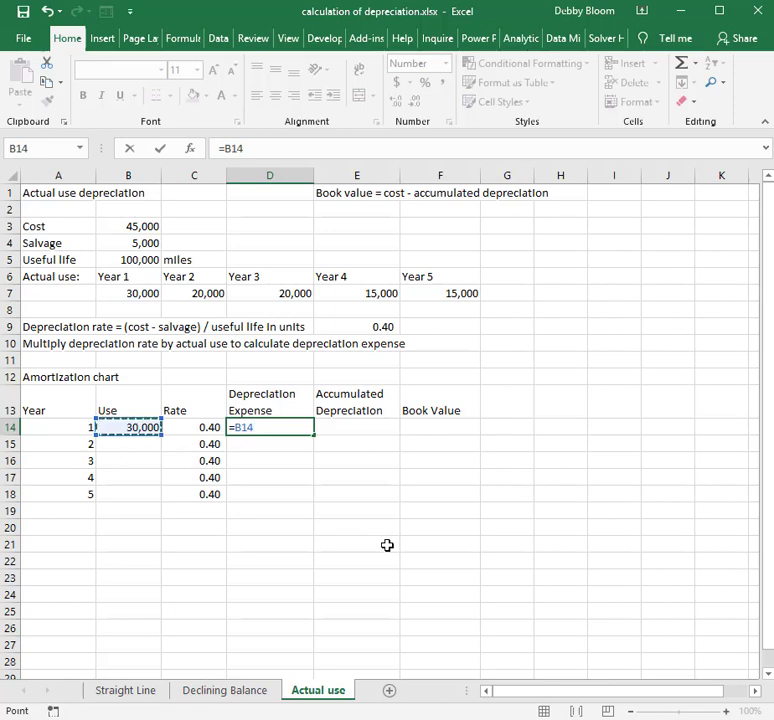
text(*)
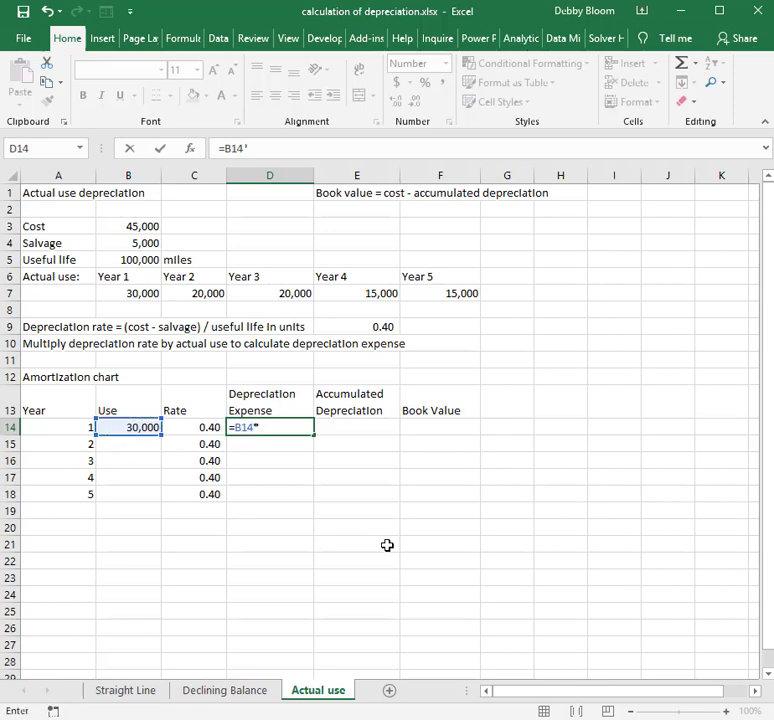
click(204, 428)
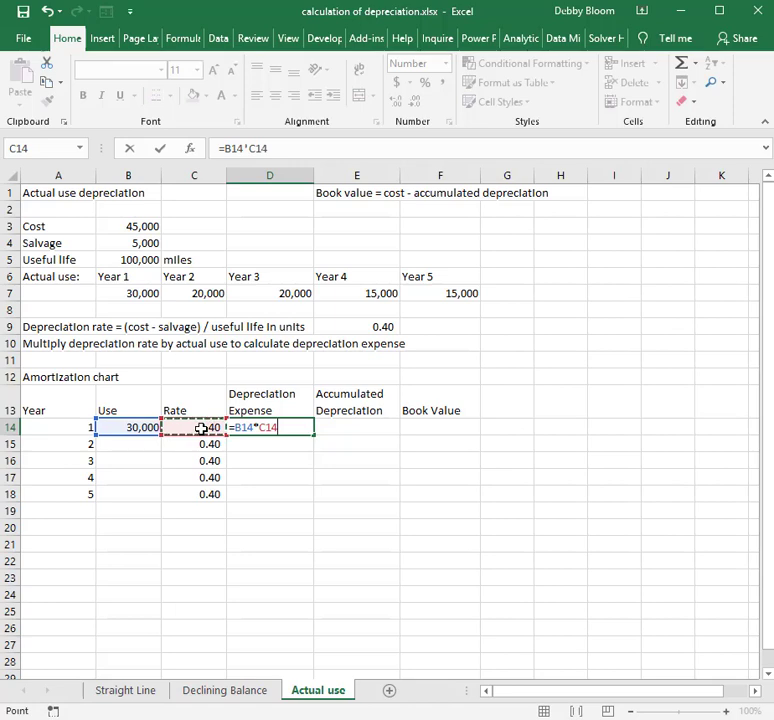
key(Return)
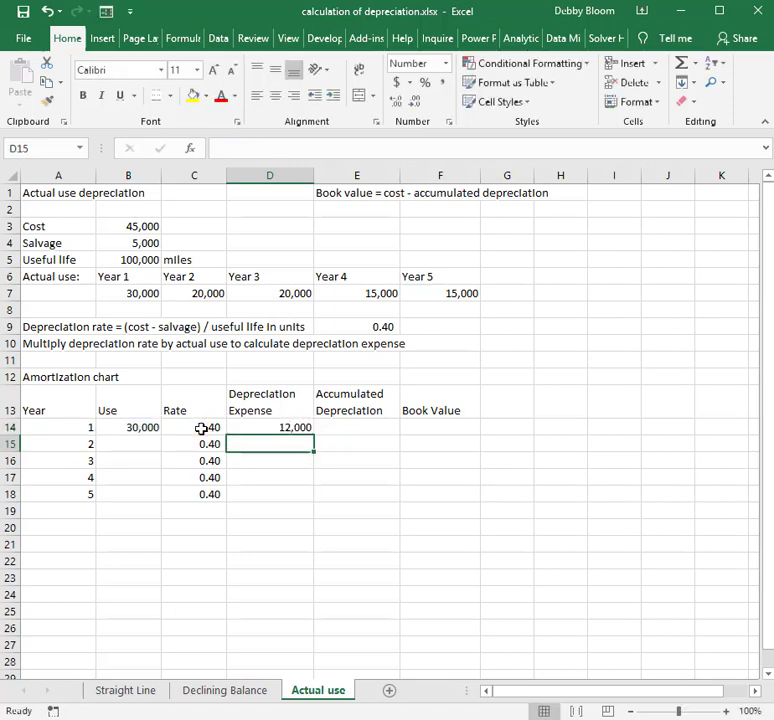
Calculate the year 1 accumulated depreciation in E14 as a running total with =SUM($D$14:D14)
click(380, 428)
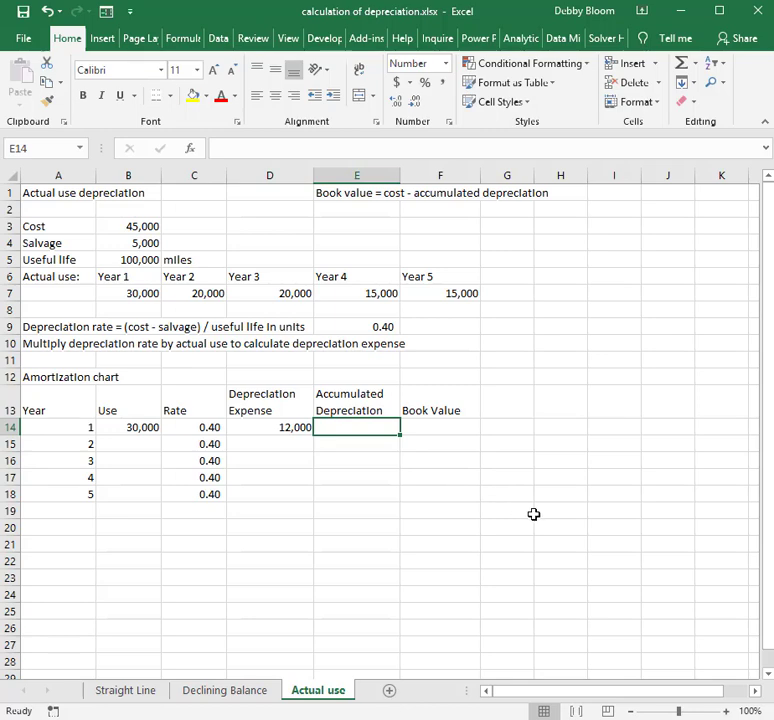
text(=sum()
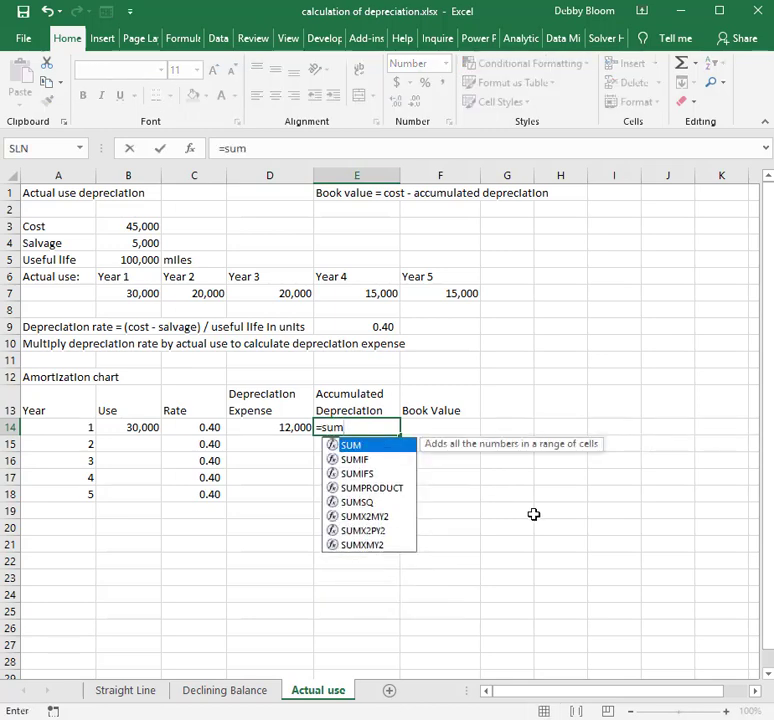
click(272, 428)
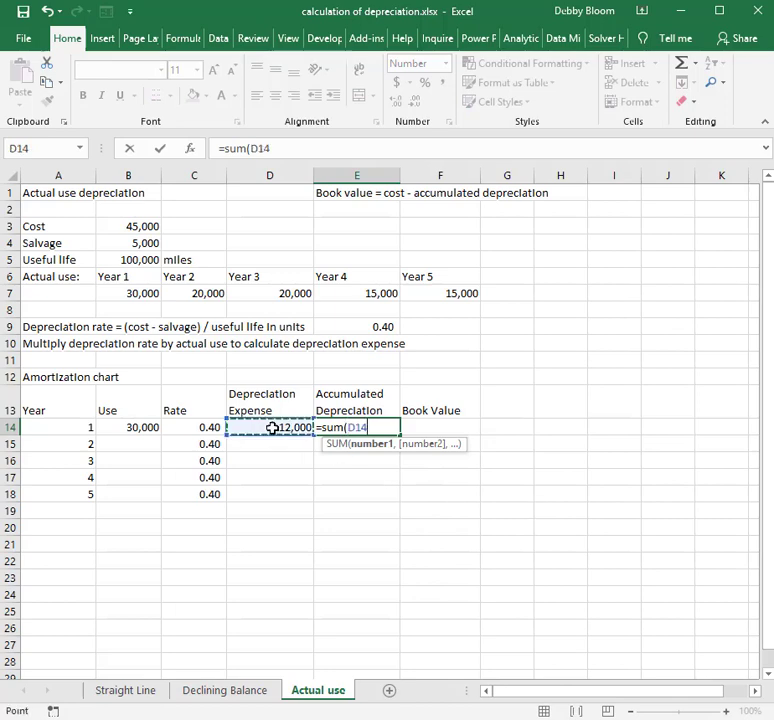
key(F8)
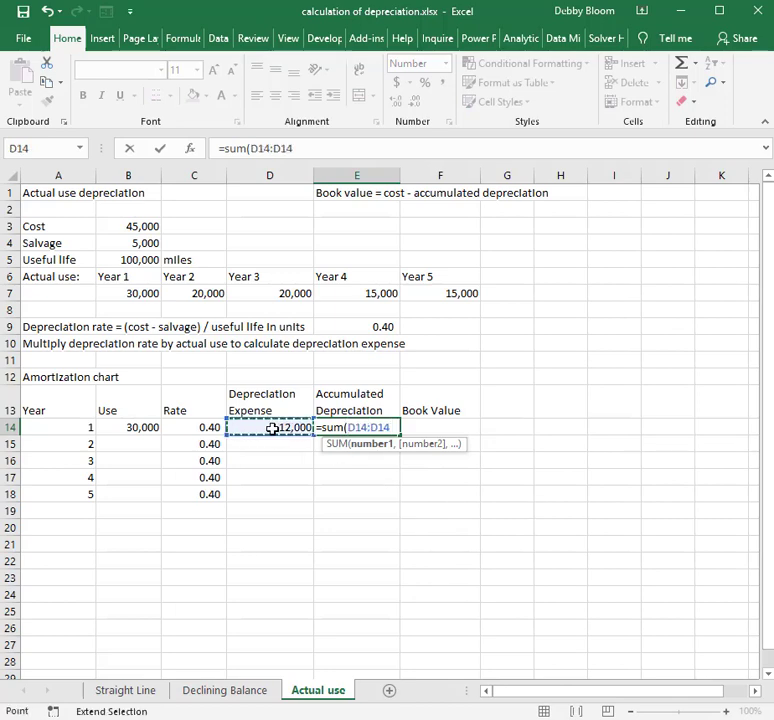
text())
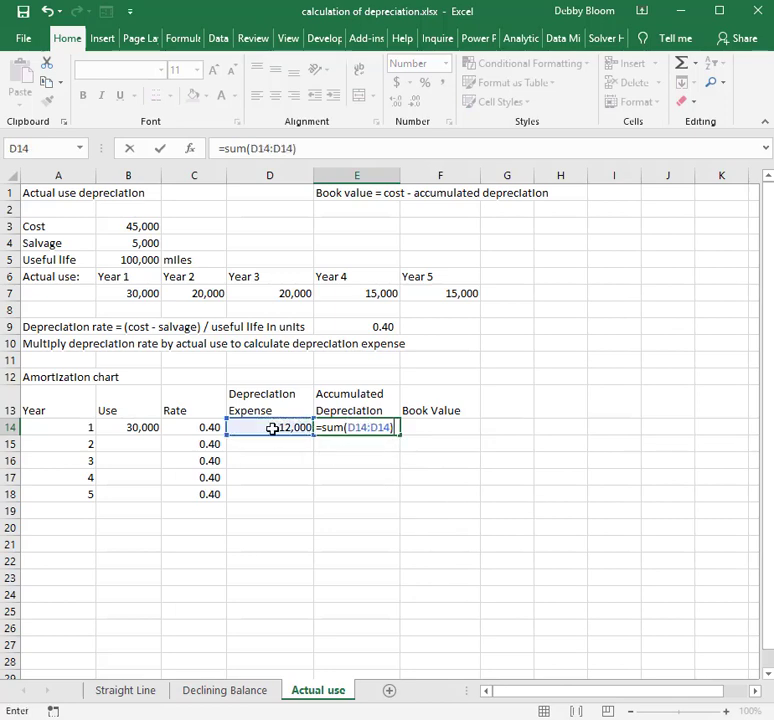
click(357, 427)
key(F4)
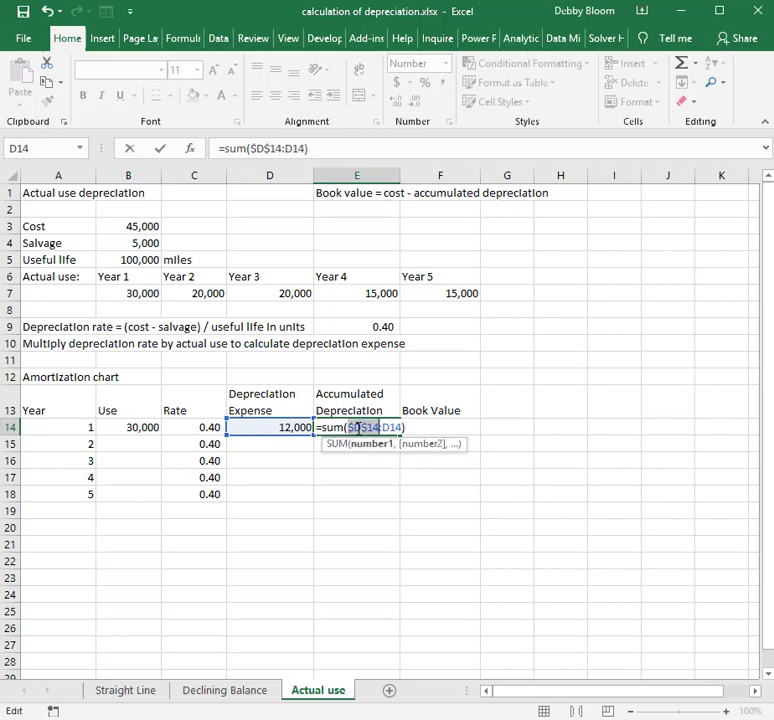
key(Return)
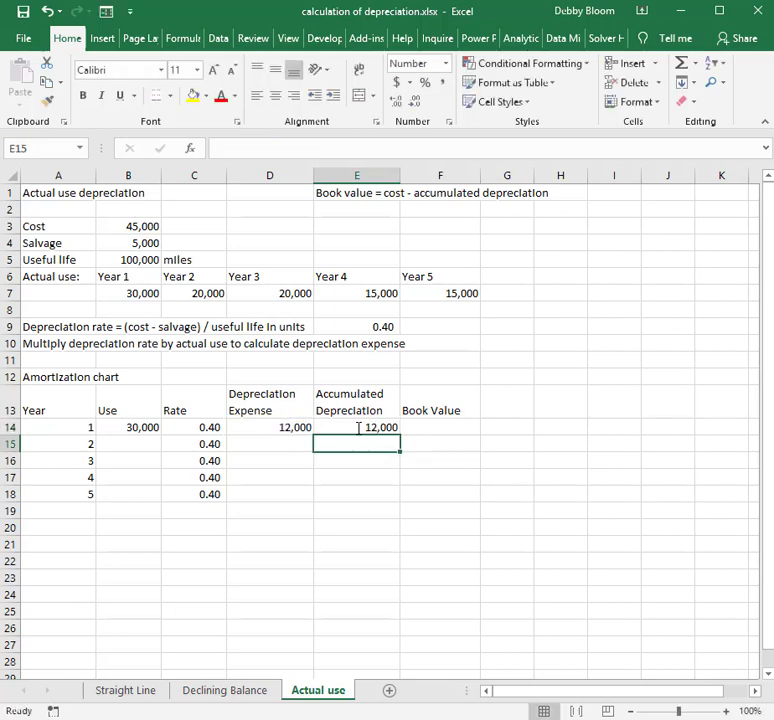
Calculate the year 1 book value in F14 as cost minus accumulated depreciation with =$B$3-E14
click(429, 427)
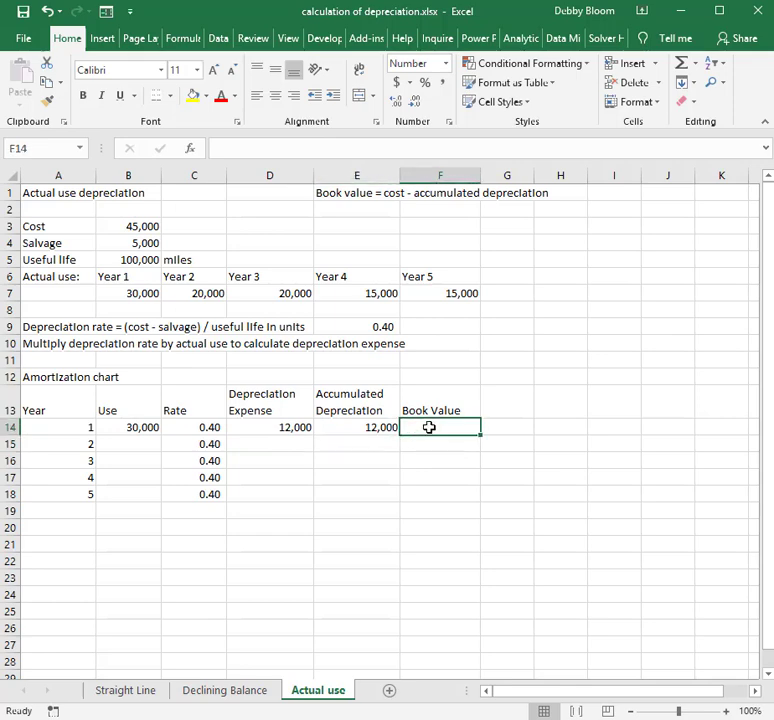
text(=)
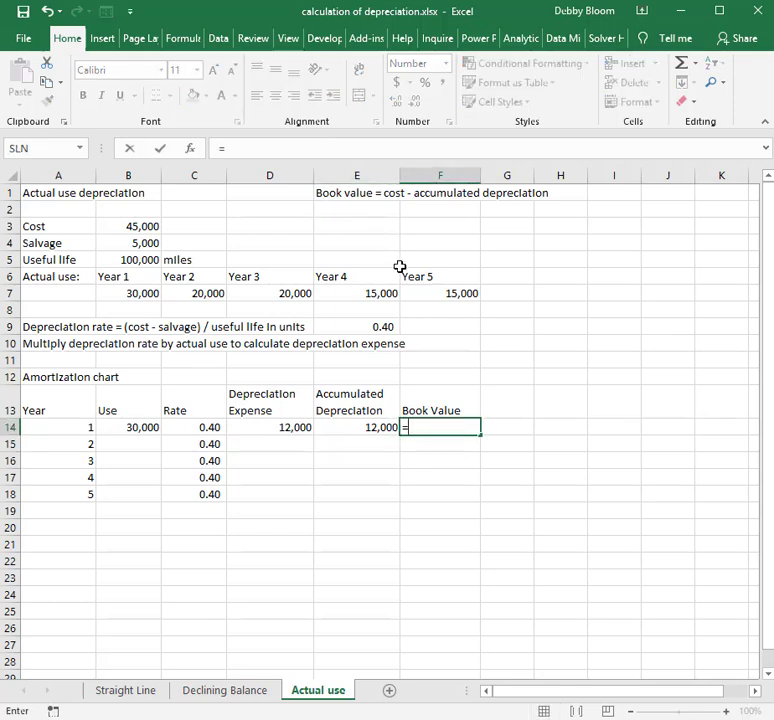
click(153, 226)
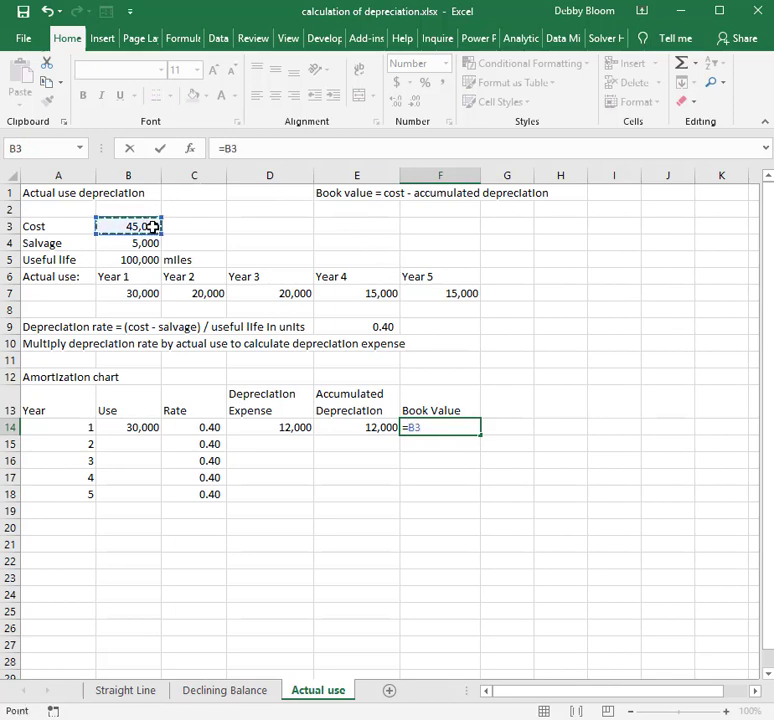
key(F4)
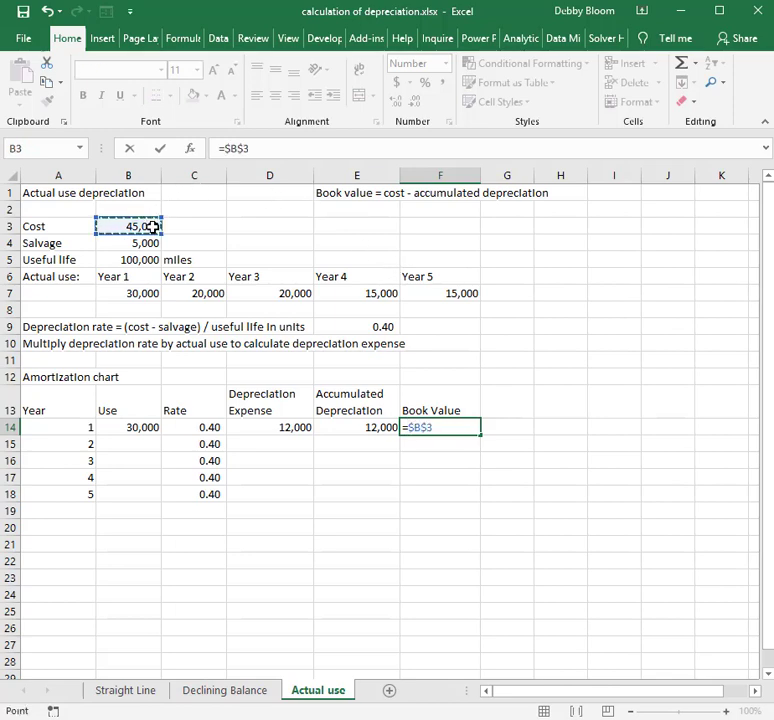
text(-)
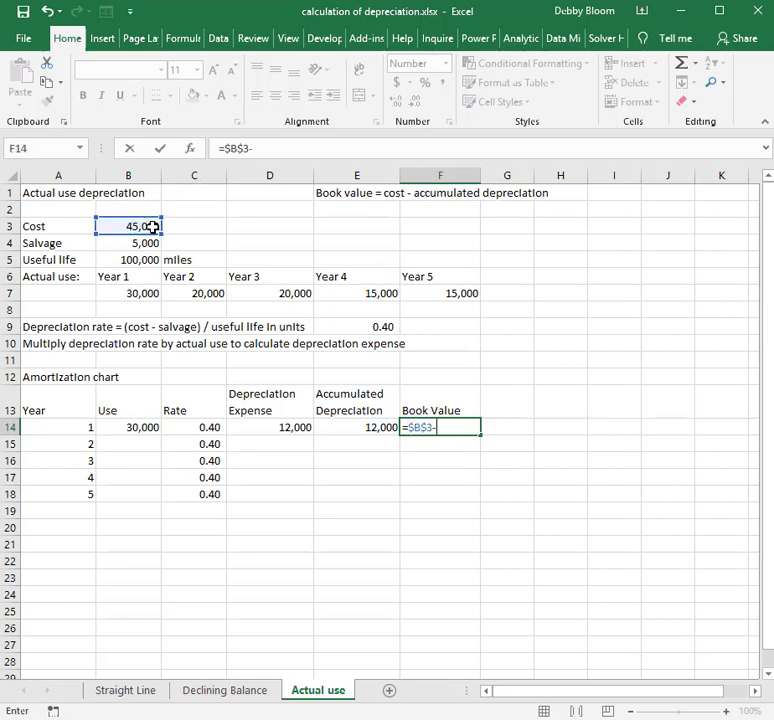
click(358, 427)
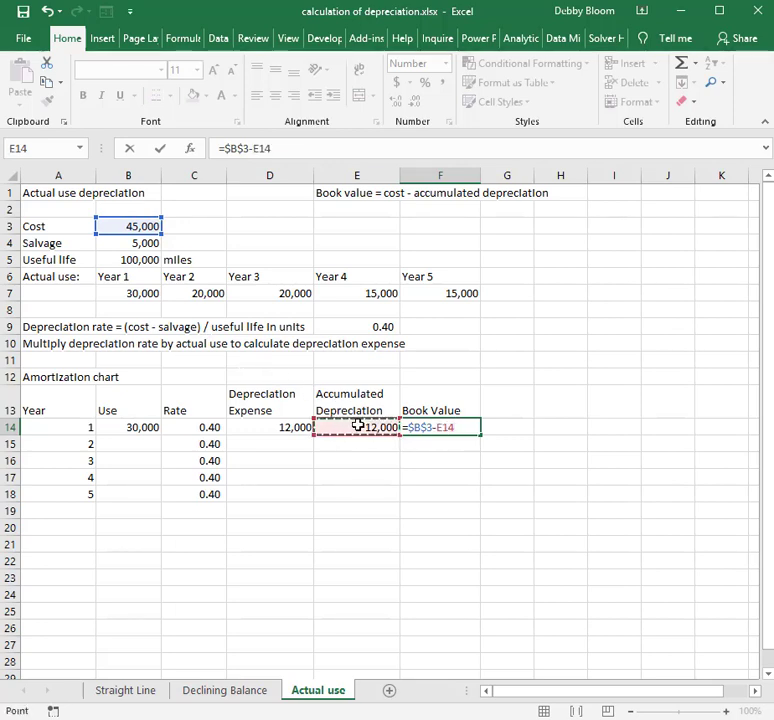
key(Return)
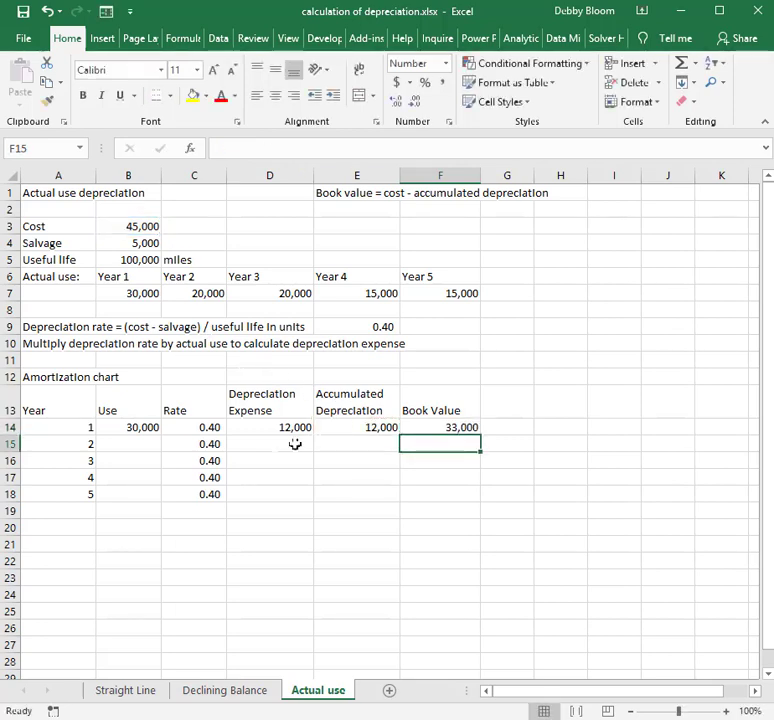
Enter the year 2 actual use of 20,000 in B15 of the amortization chart
click(150, 447)
click(194, 289)
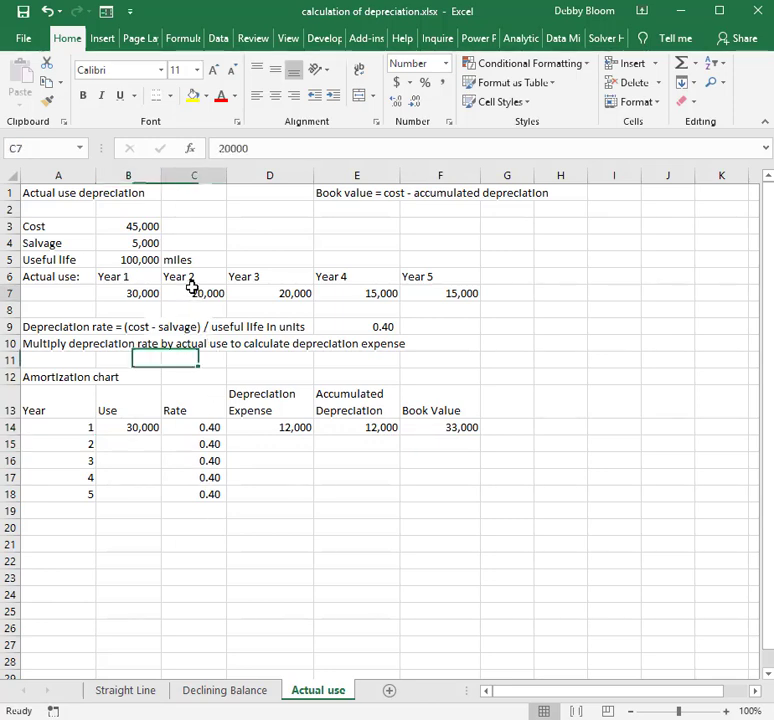
click(140, 442)
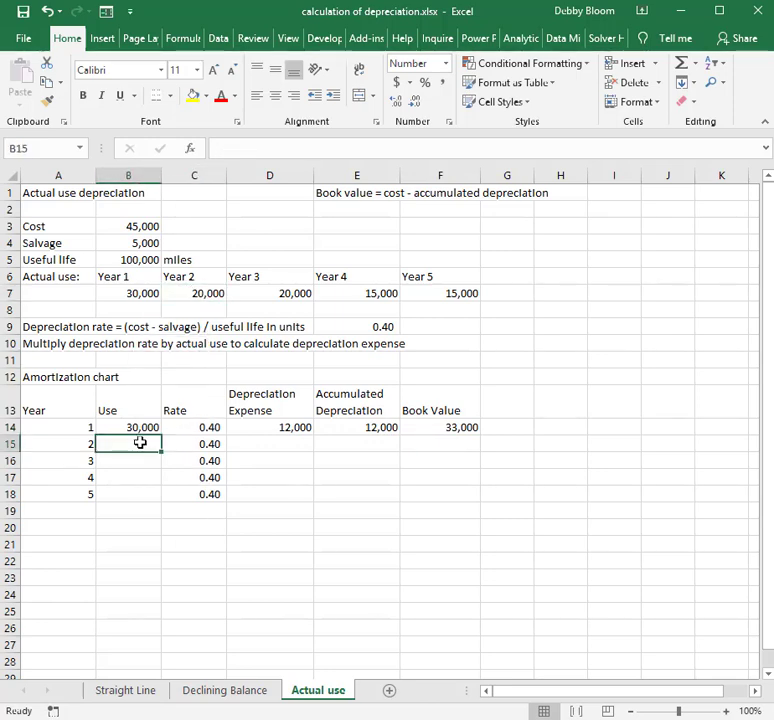
text(20,000)
key(Return)
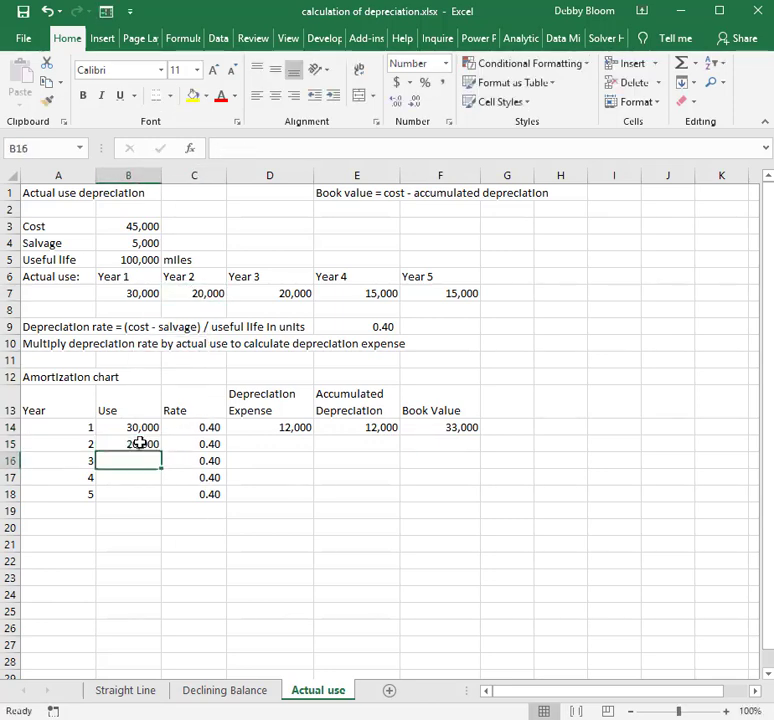
Copy the year 1 depreciation expense and accumulated depreciation formulas down to year 2 in D15 and E15
click(299, 427)
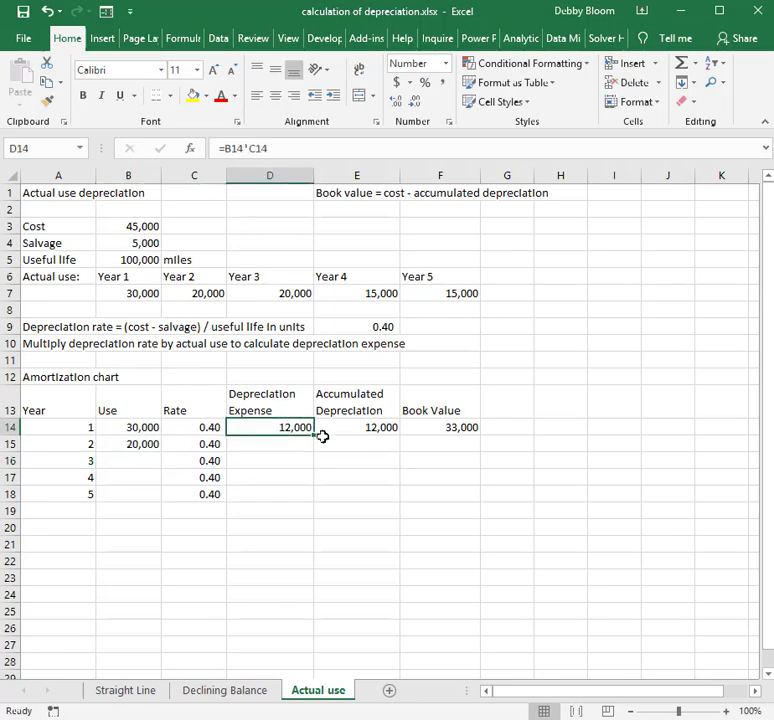
drag(312, 436, 314, 452)
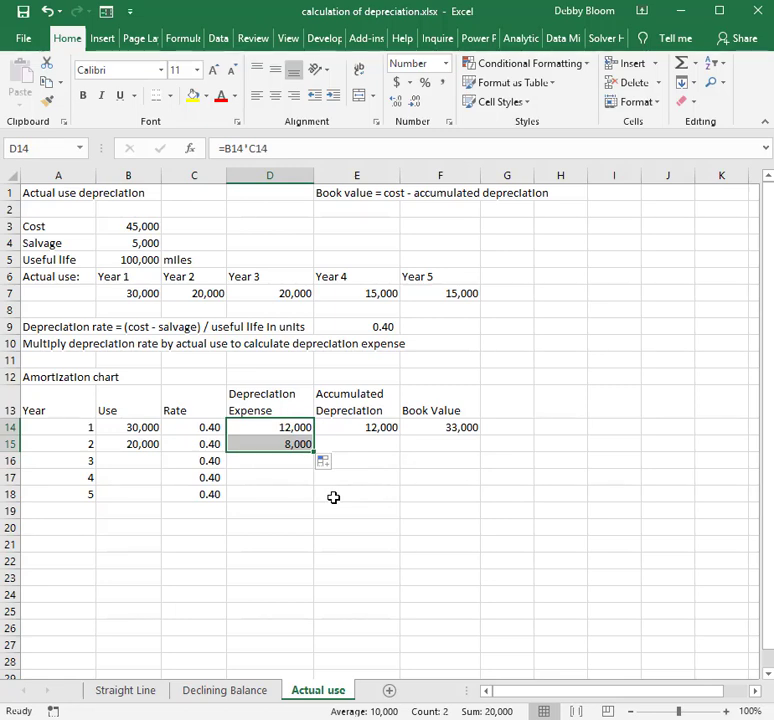
click(366, 436)
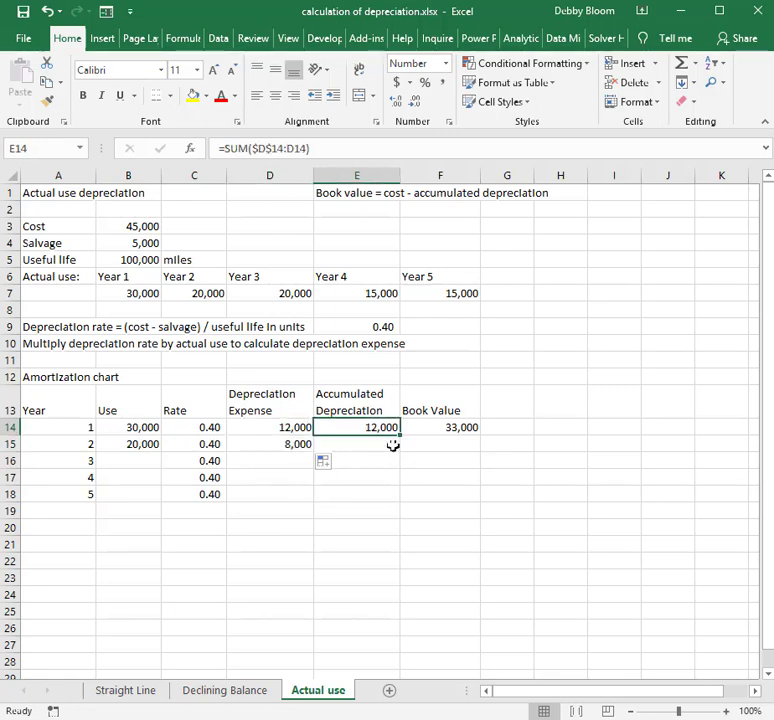
drag(295, 427, 298, 441)
click(396, 426)
drag(401, 436, 398, 452)
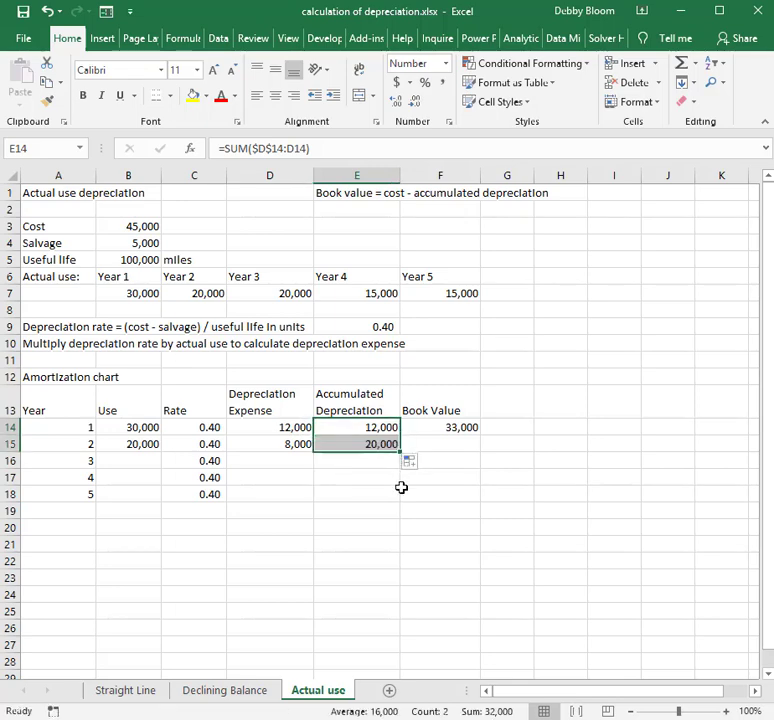
Review the cells used by the book value formula and copy it from F14 down to year 2 in F15
click(445, 424)
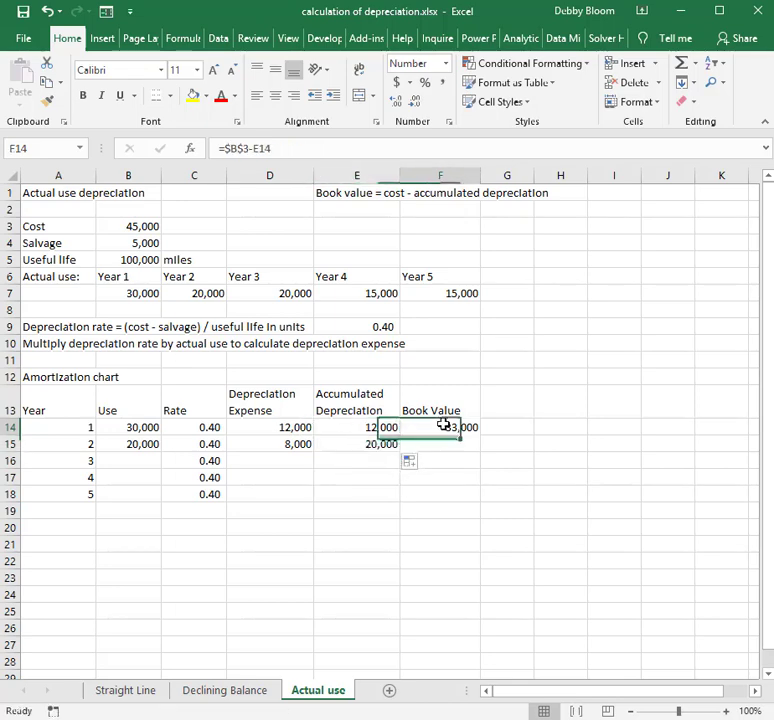
click(108, 229)
click(384, 444)
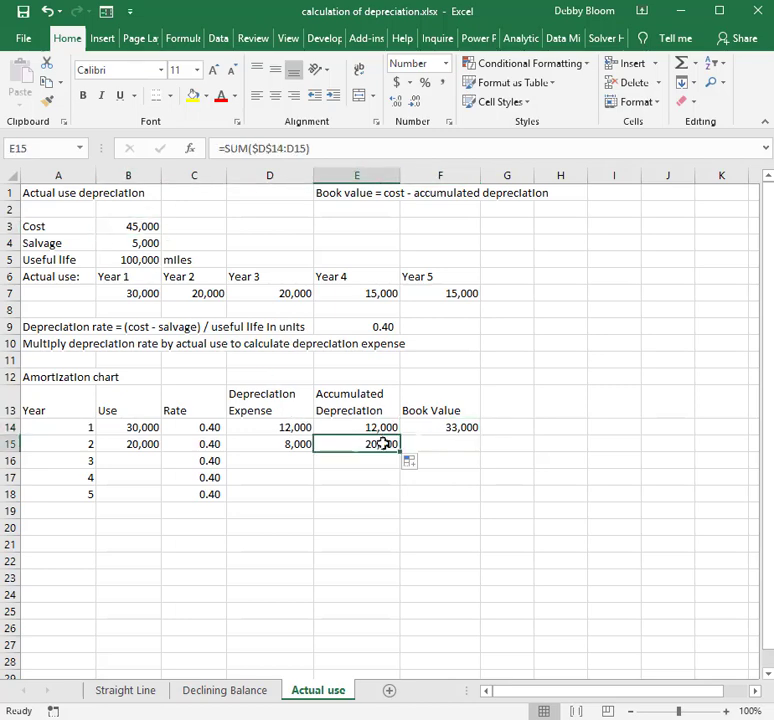
click(447, 430)
drag(480, 437, 476, 452)
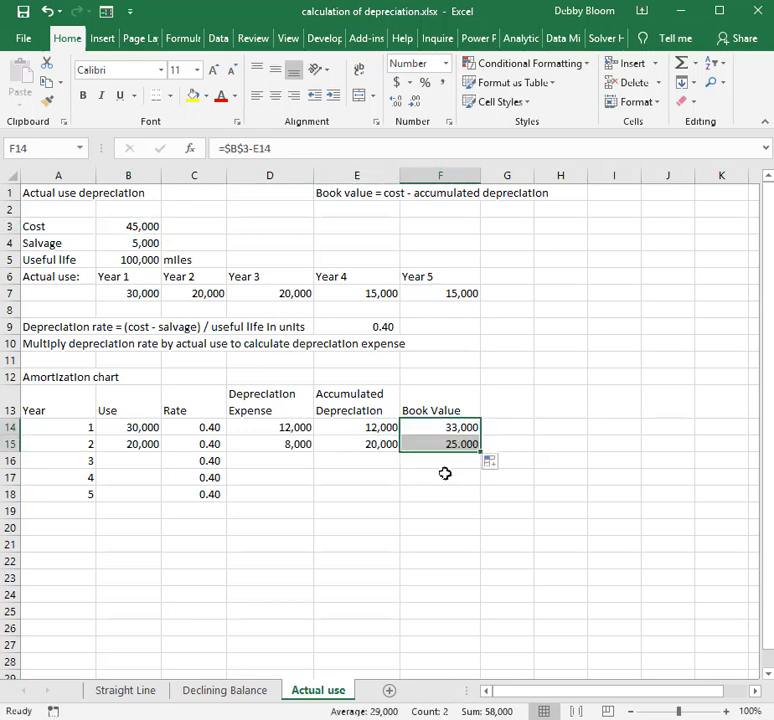
Enter the year 3 actual use of 20000 in B16 of the amortization chart
click(138, 464)
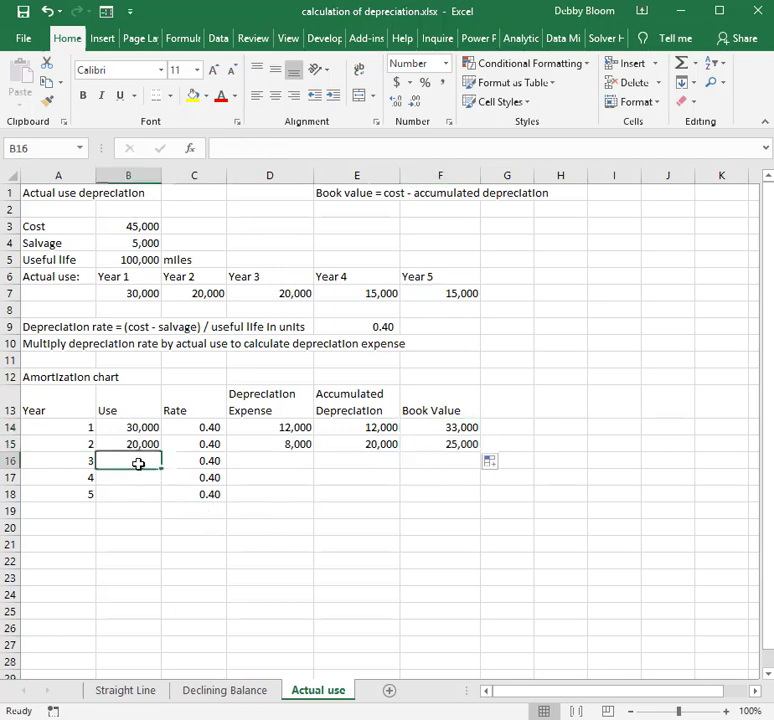
click(274, 293)
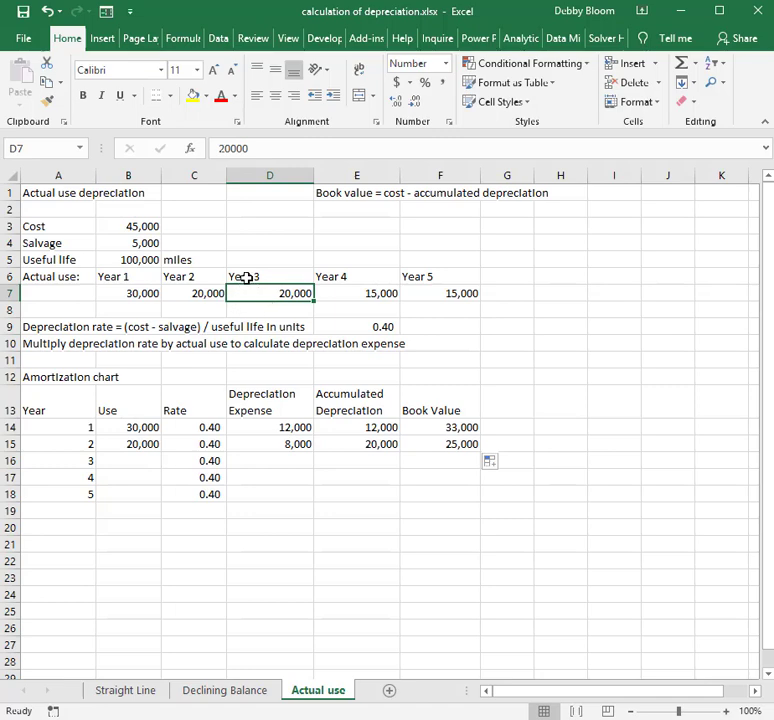
drag(247, 277, 250, 291)
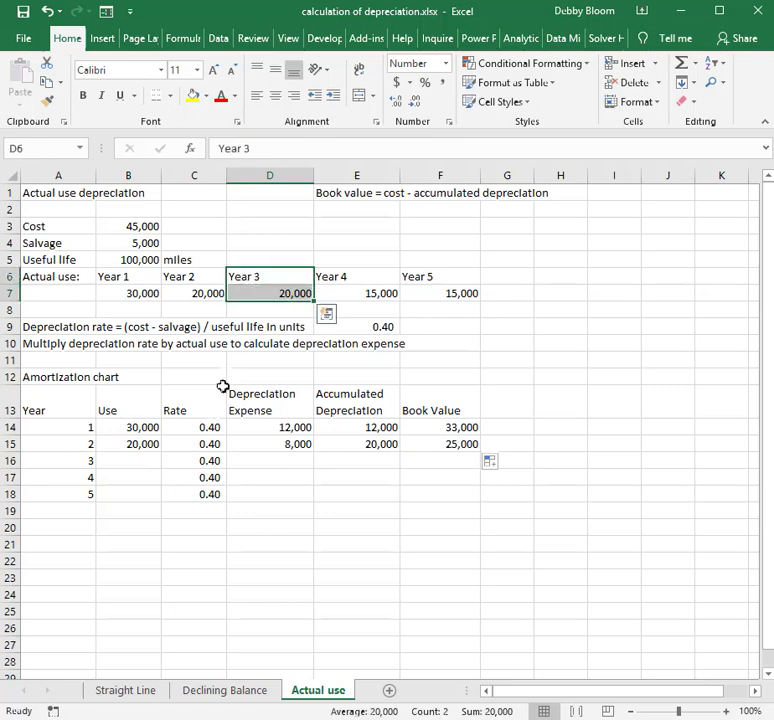
click(136, 460)
text(20000)
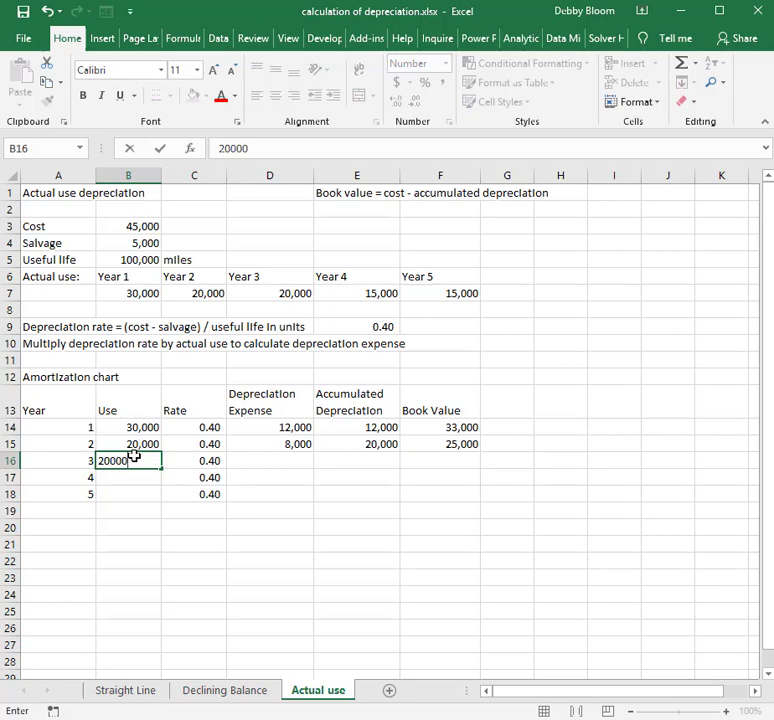
key(Return)
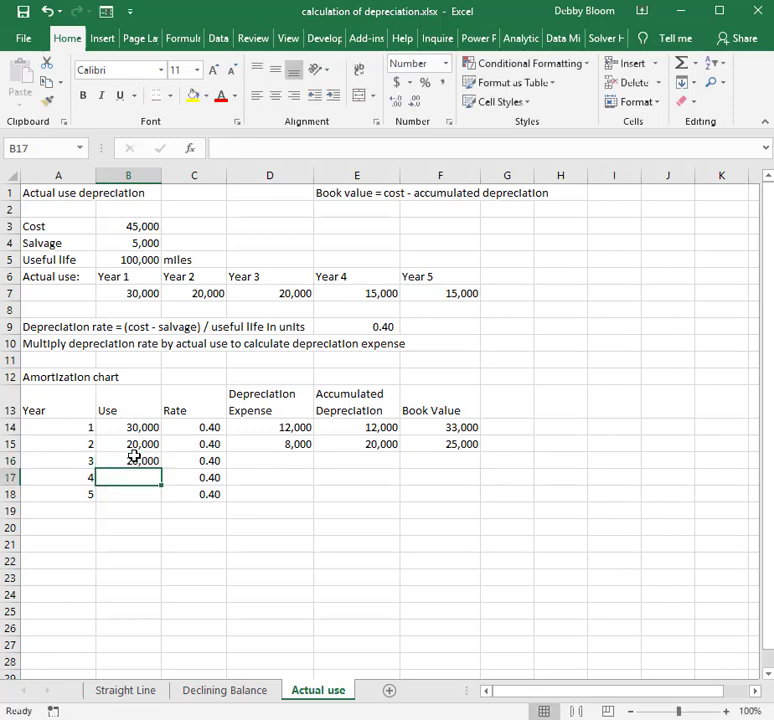
Copy the year 2 depreciation expense, accumulated depreciation and book value formulas down to year 3 in D16:F16
click(256, 448)
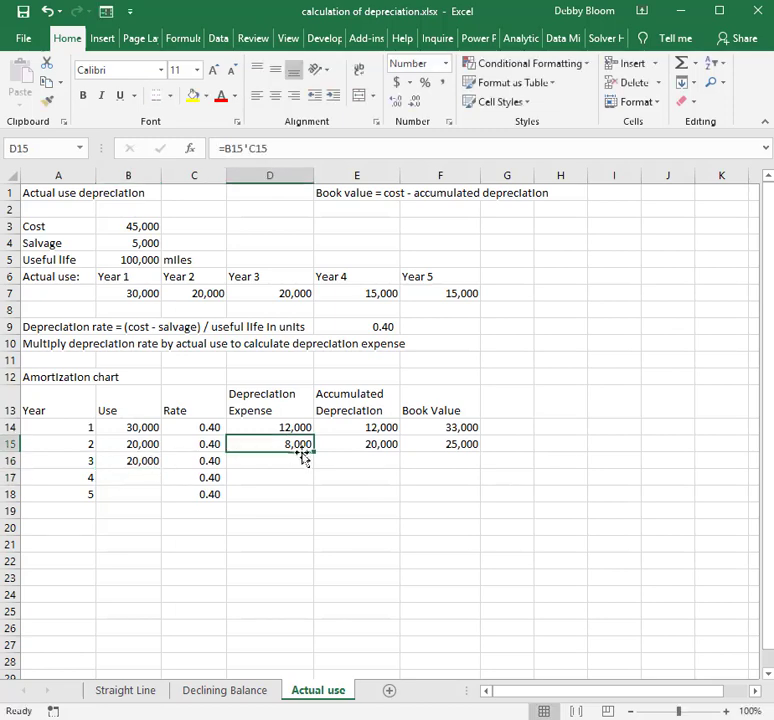
drag(316, 451, 314, 466)
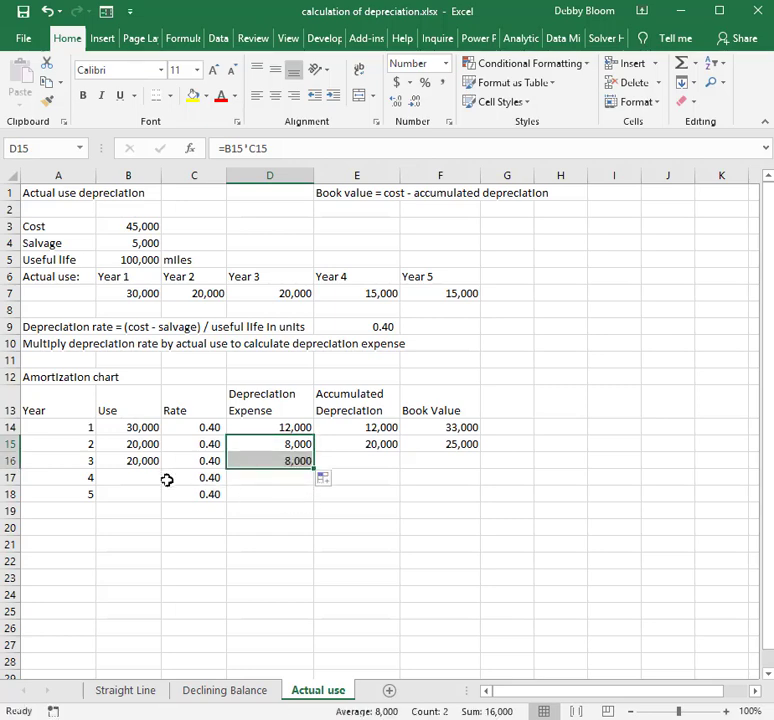
click(354, 443)
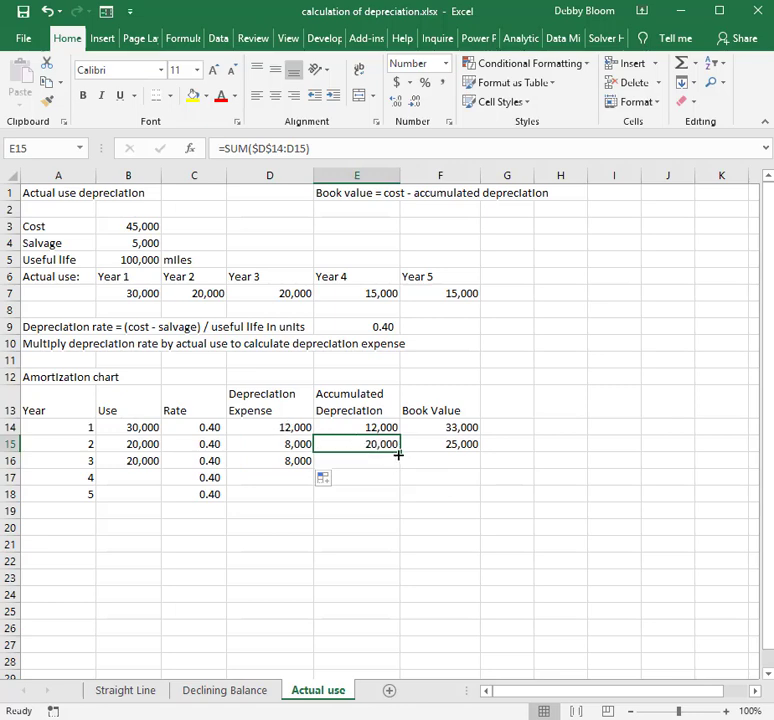
drag(399, 452, 398, 472)
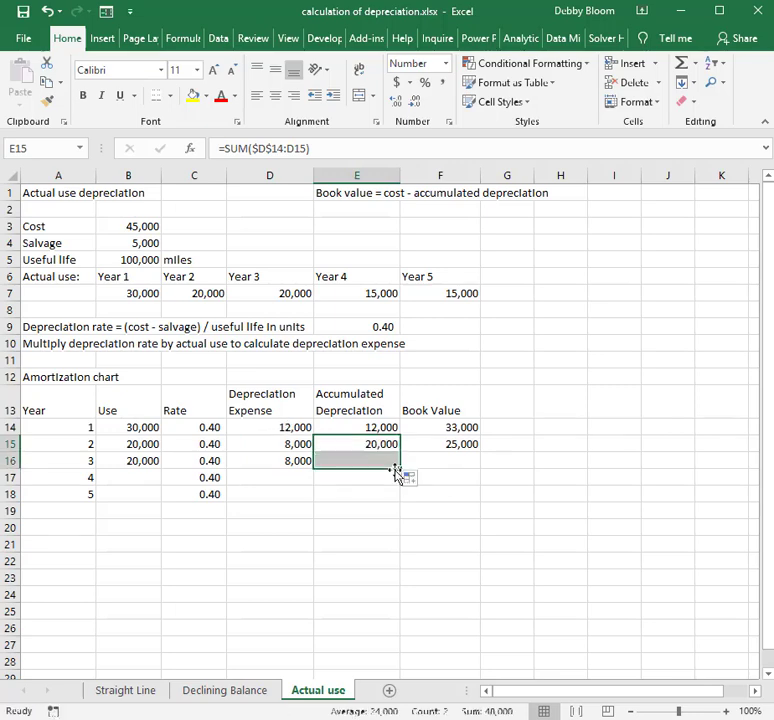
click(461, 449)
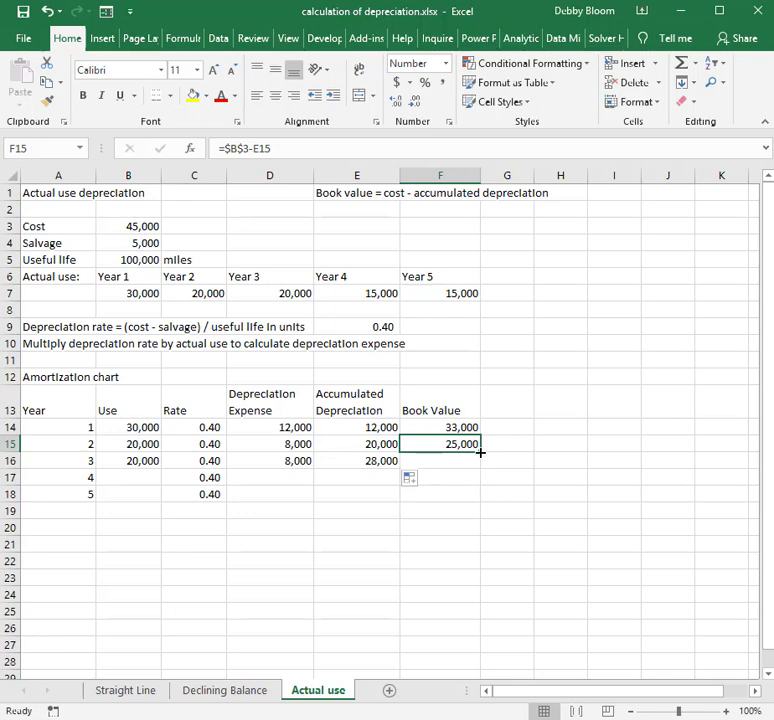
drag(480, 453, 484, 473)
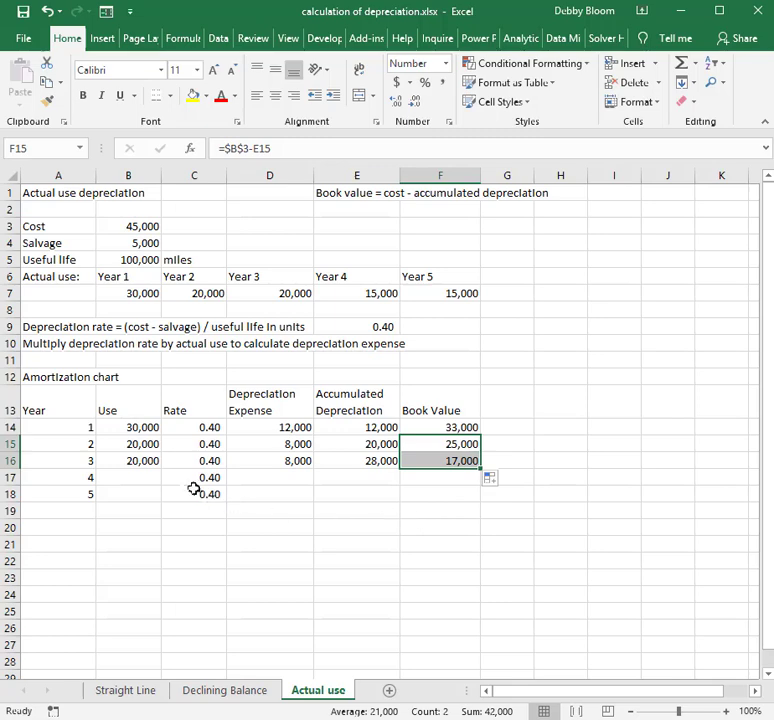
Enter the year 4 actual use of 15,000 in B17 of the amortization chart
click(148, 477)
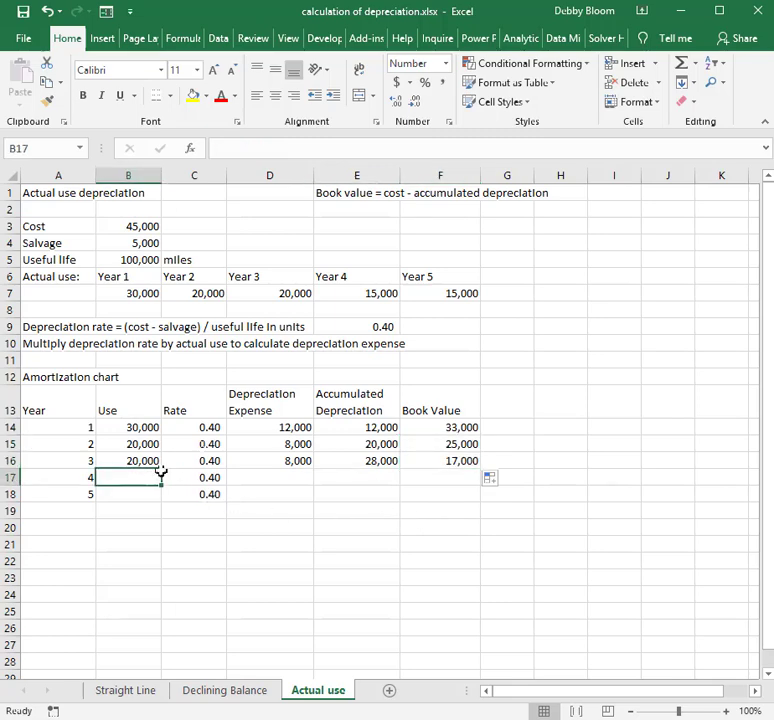
click(346, 294)
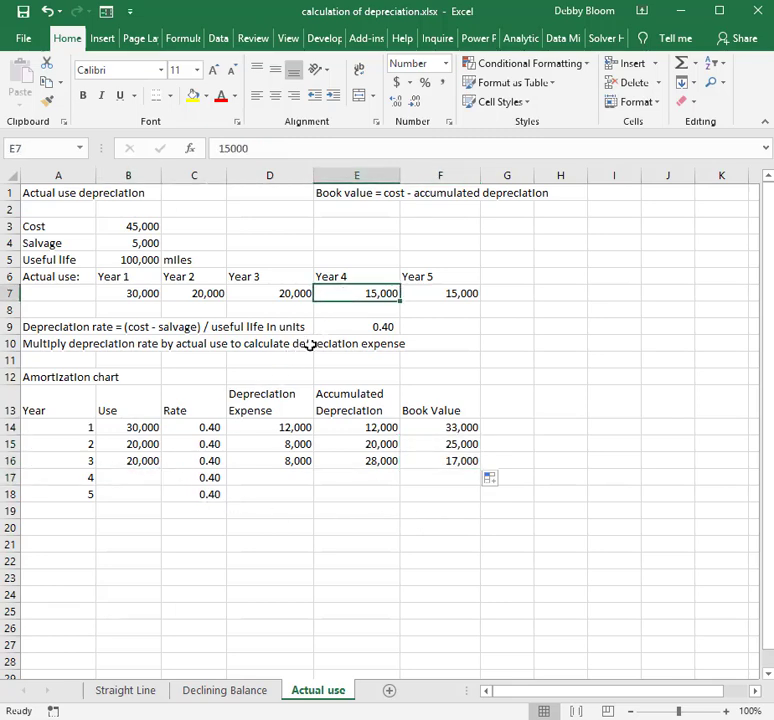
click(133, 477)
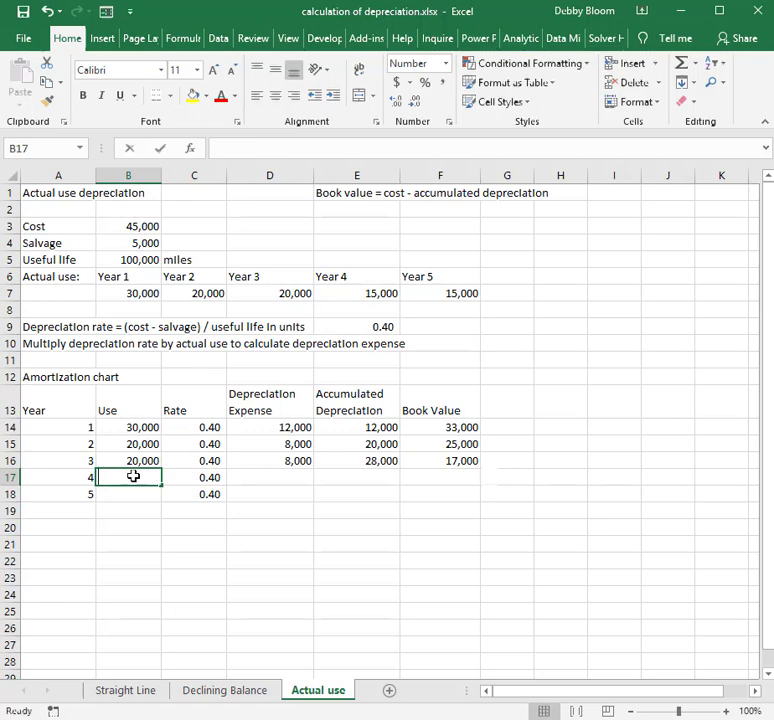
text(15,000)
key(Return)
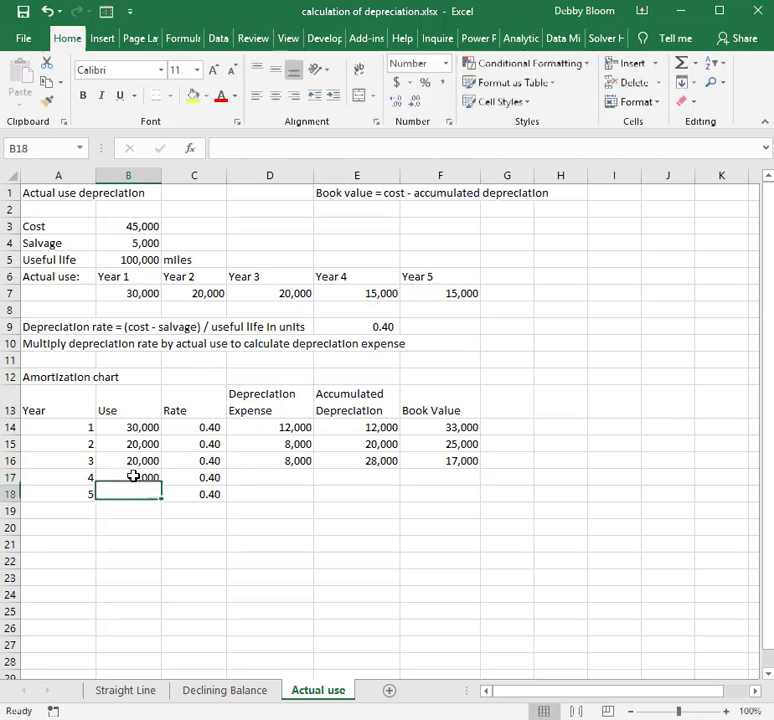
Copy the year 3 depreciation expense, accumulated depreciation and book value formulas down to year 4 in D17:F17
click(305, 465)
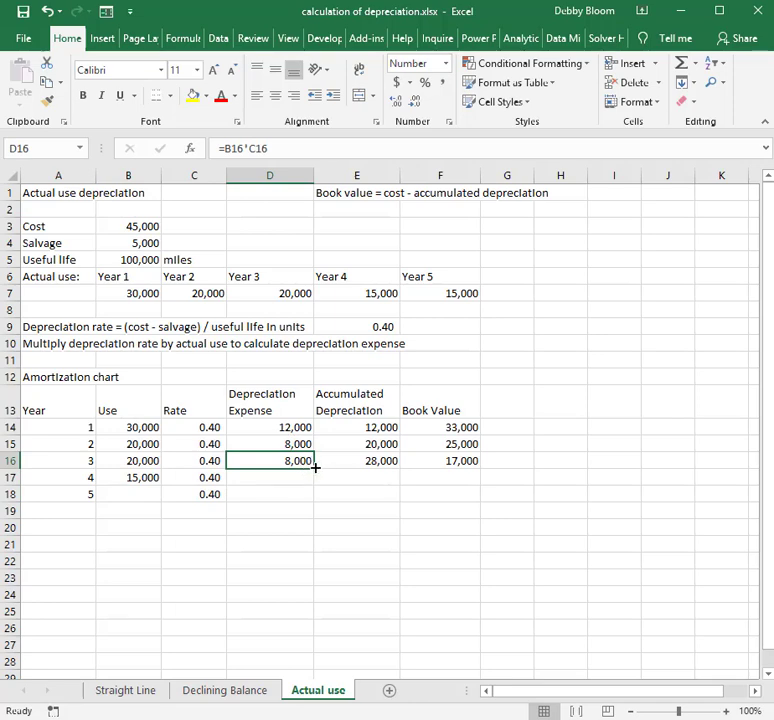
drag(315, 467, 320, 499)
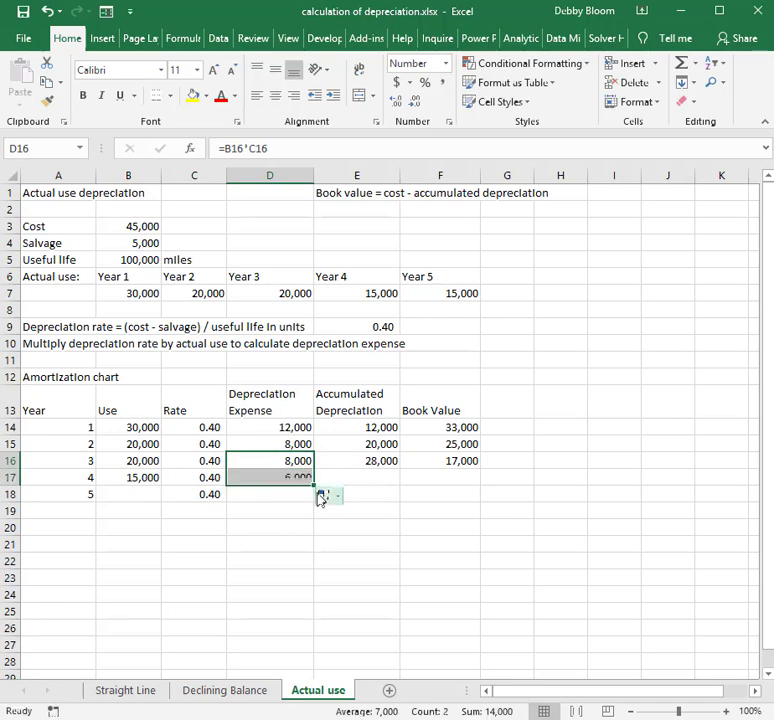
click(360, 463)
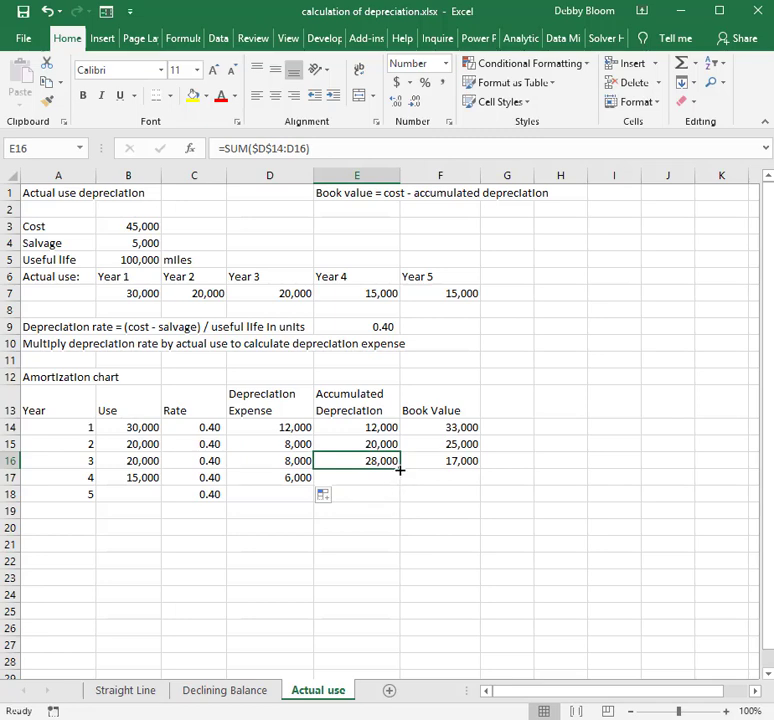
drag(399, 469, 399, 483)
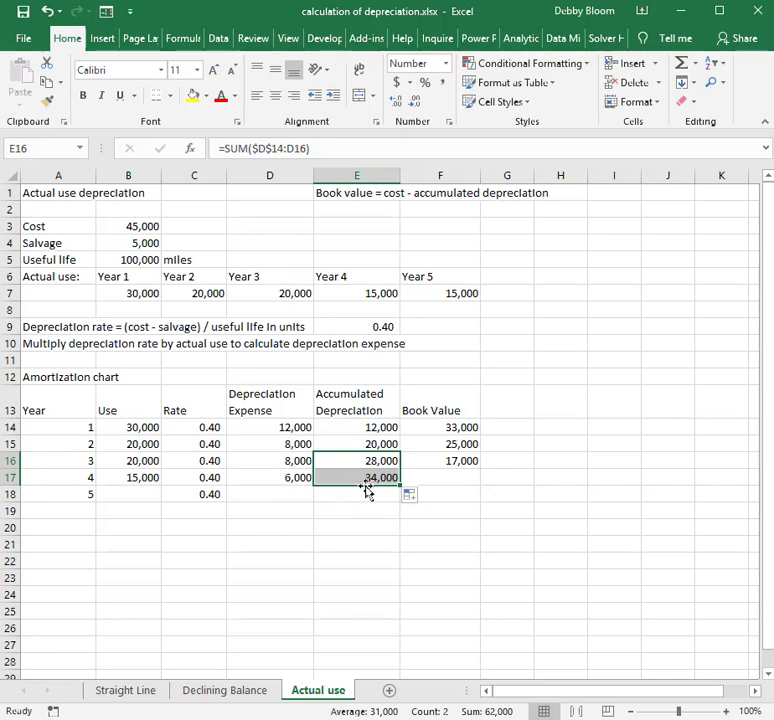
click(443, 462)
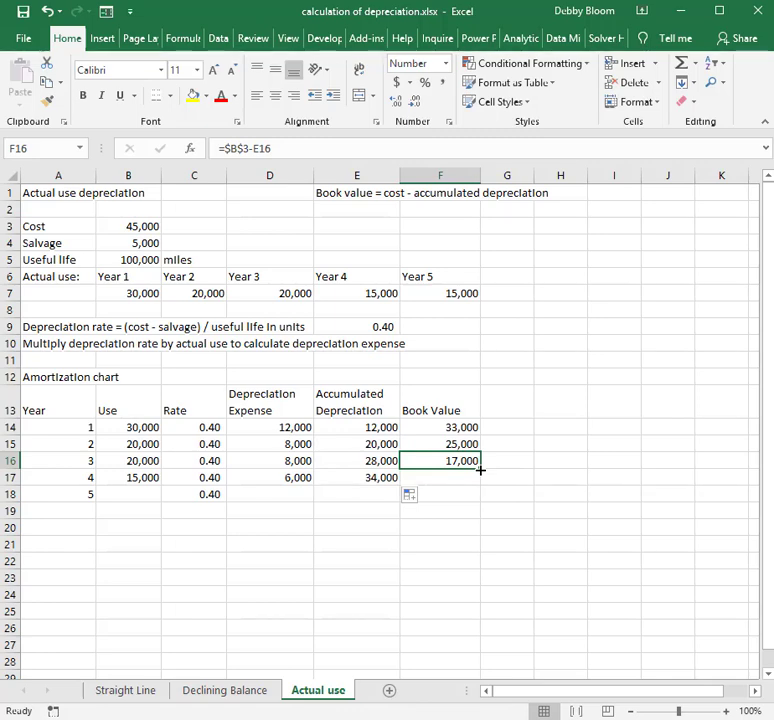
drag(480, 469, 479, 494)
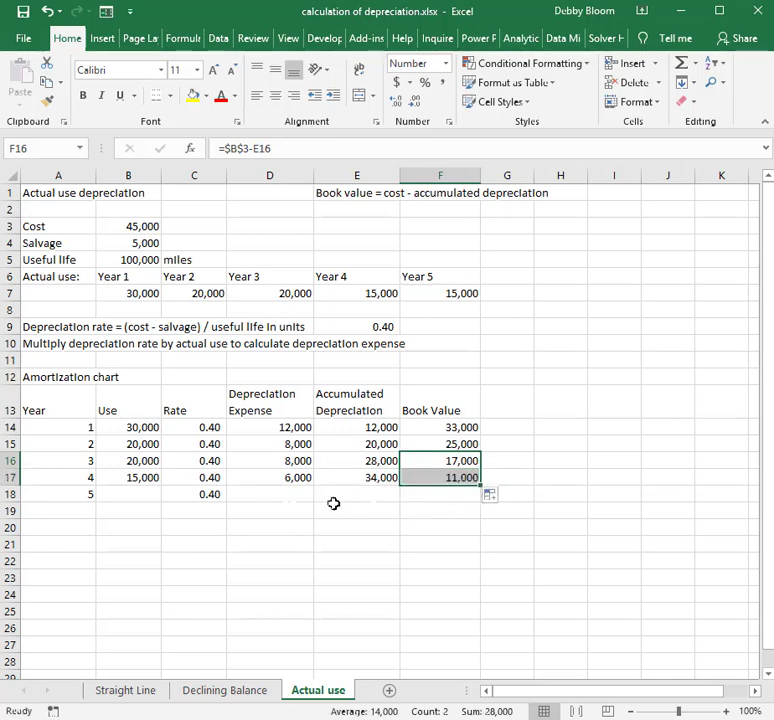
Enter the year 5 actual use of 15000 in B18 of the amortization chart
click(145, 498)
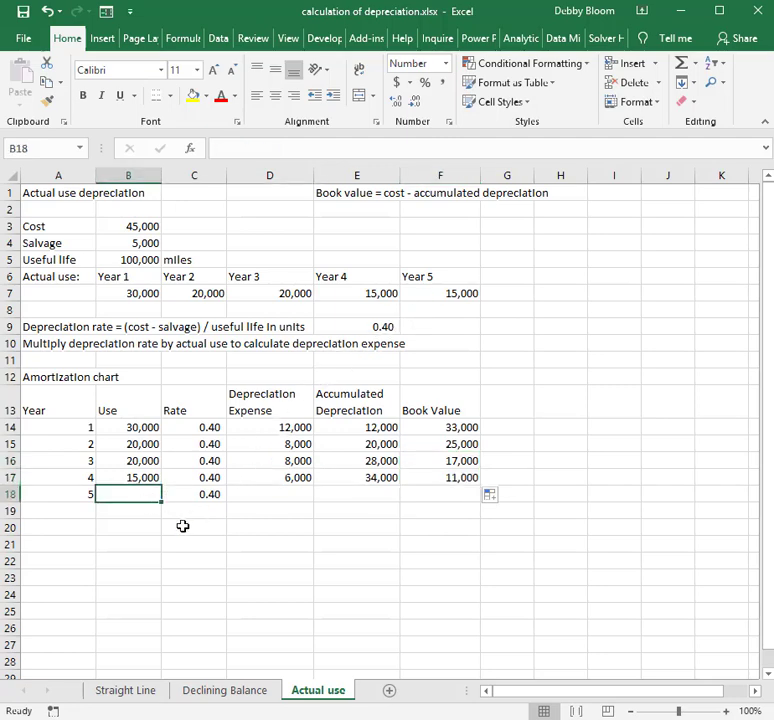
text(15000)
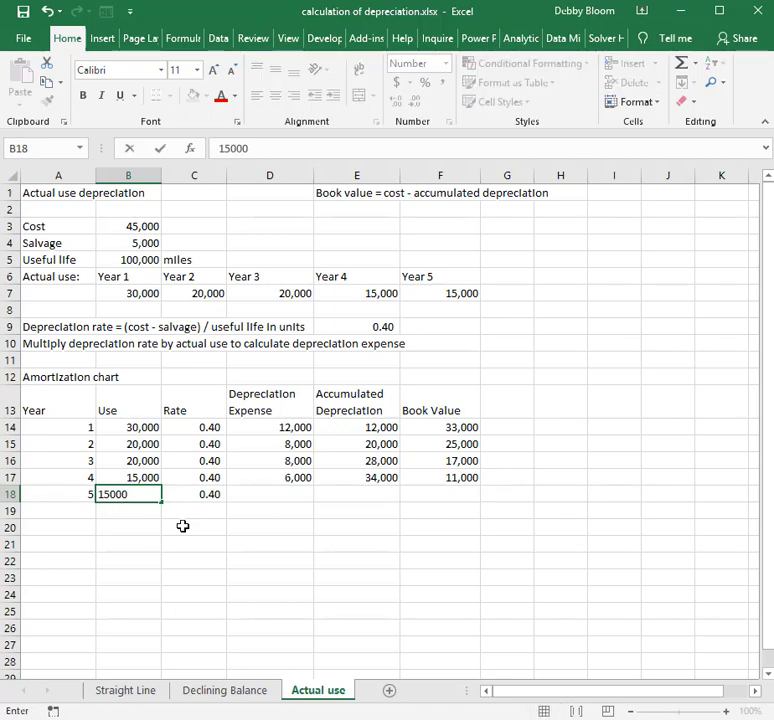
key(Return)
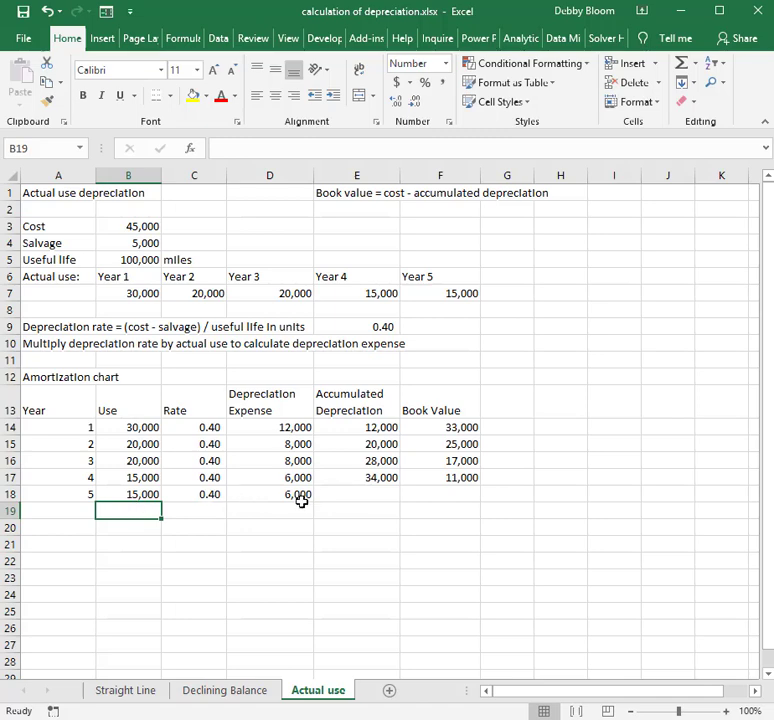
Copy the year 4 accumulated depreciation and book value formulas down to year 5 in E18:F18
drag(376, 481, 400, 497)
click(380, 477)
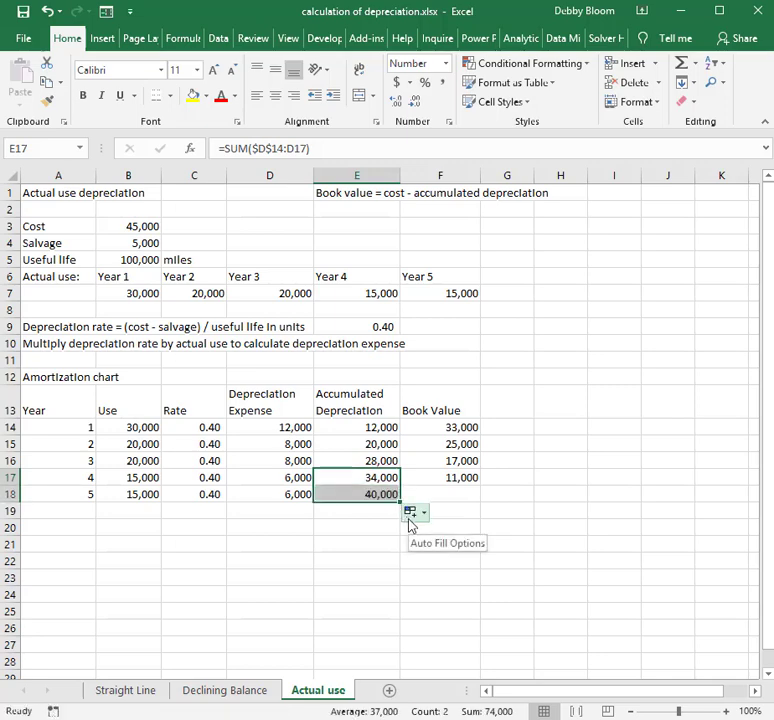
click(444, 480)
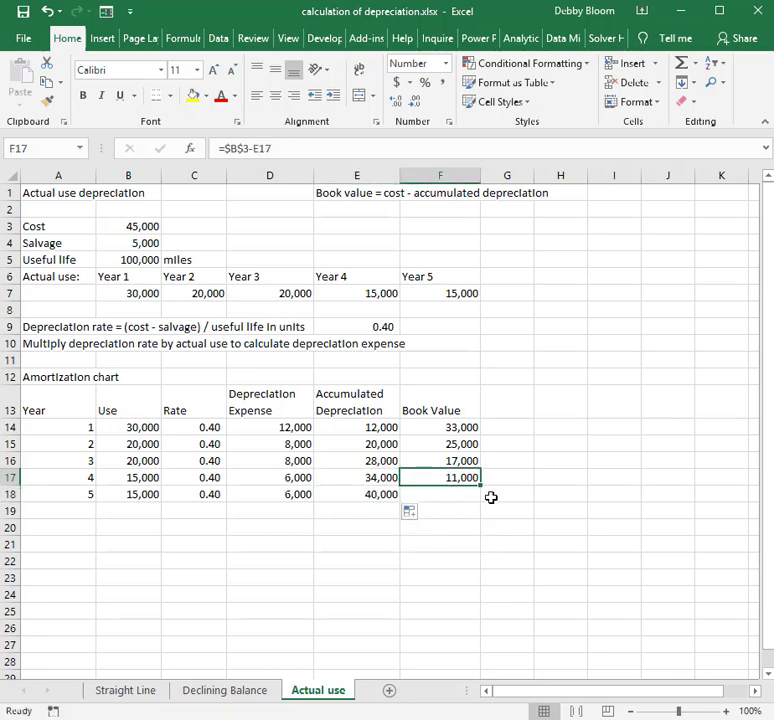
drag(480, 489, 466, 512)
click(444, 500)
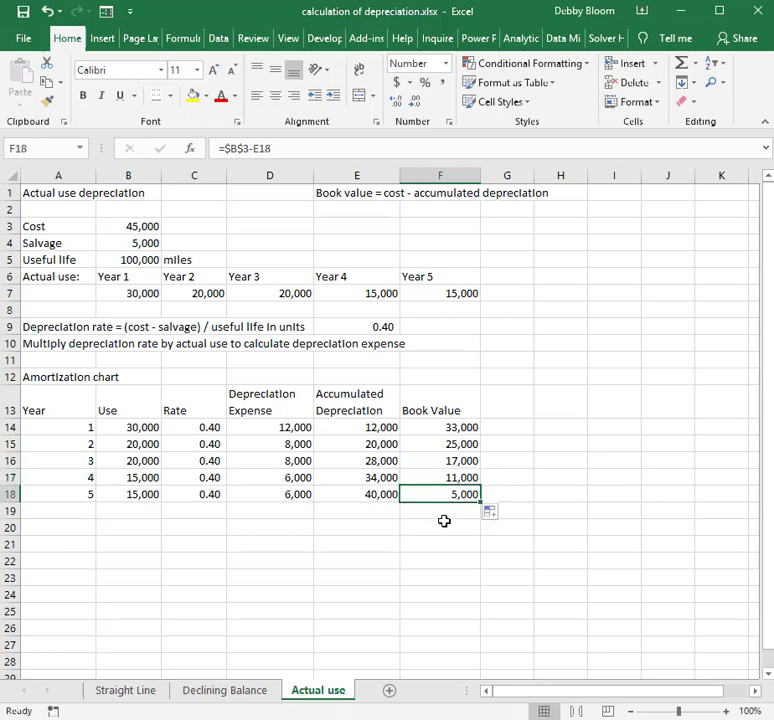